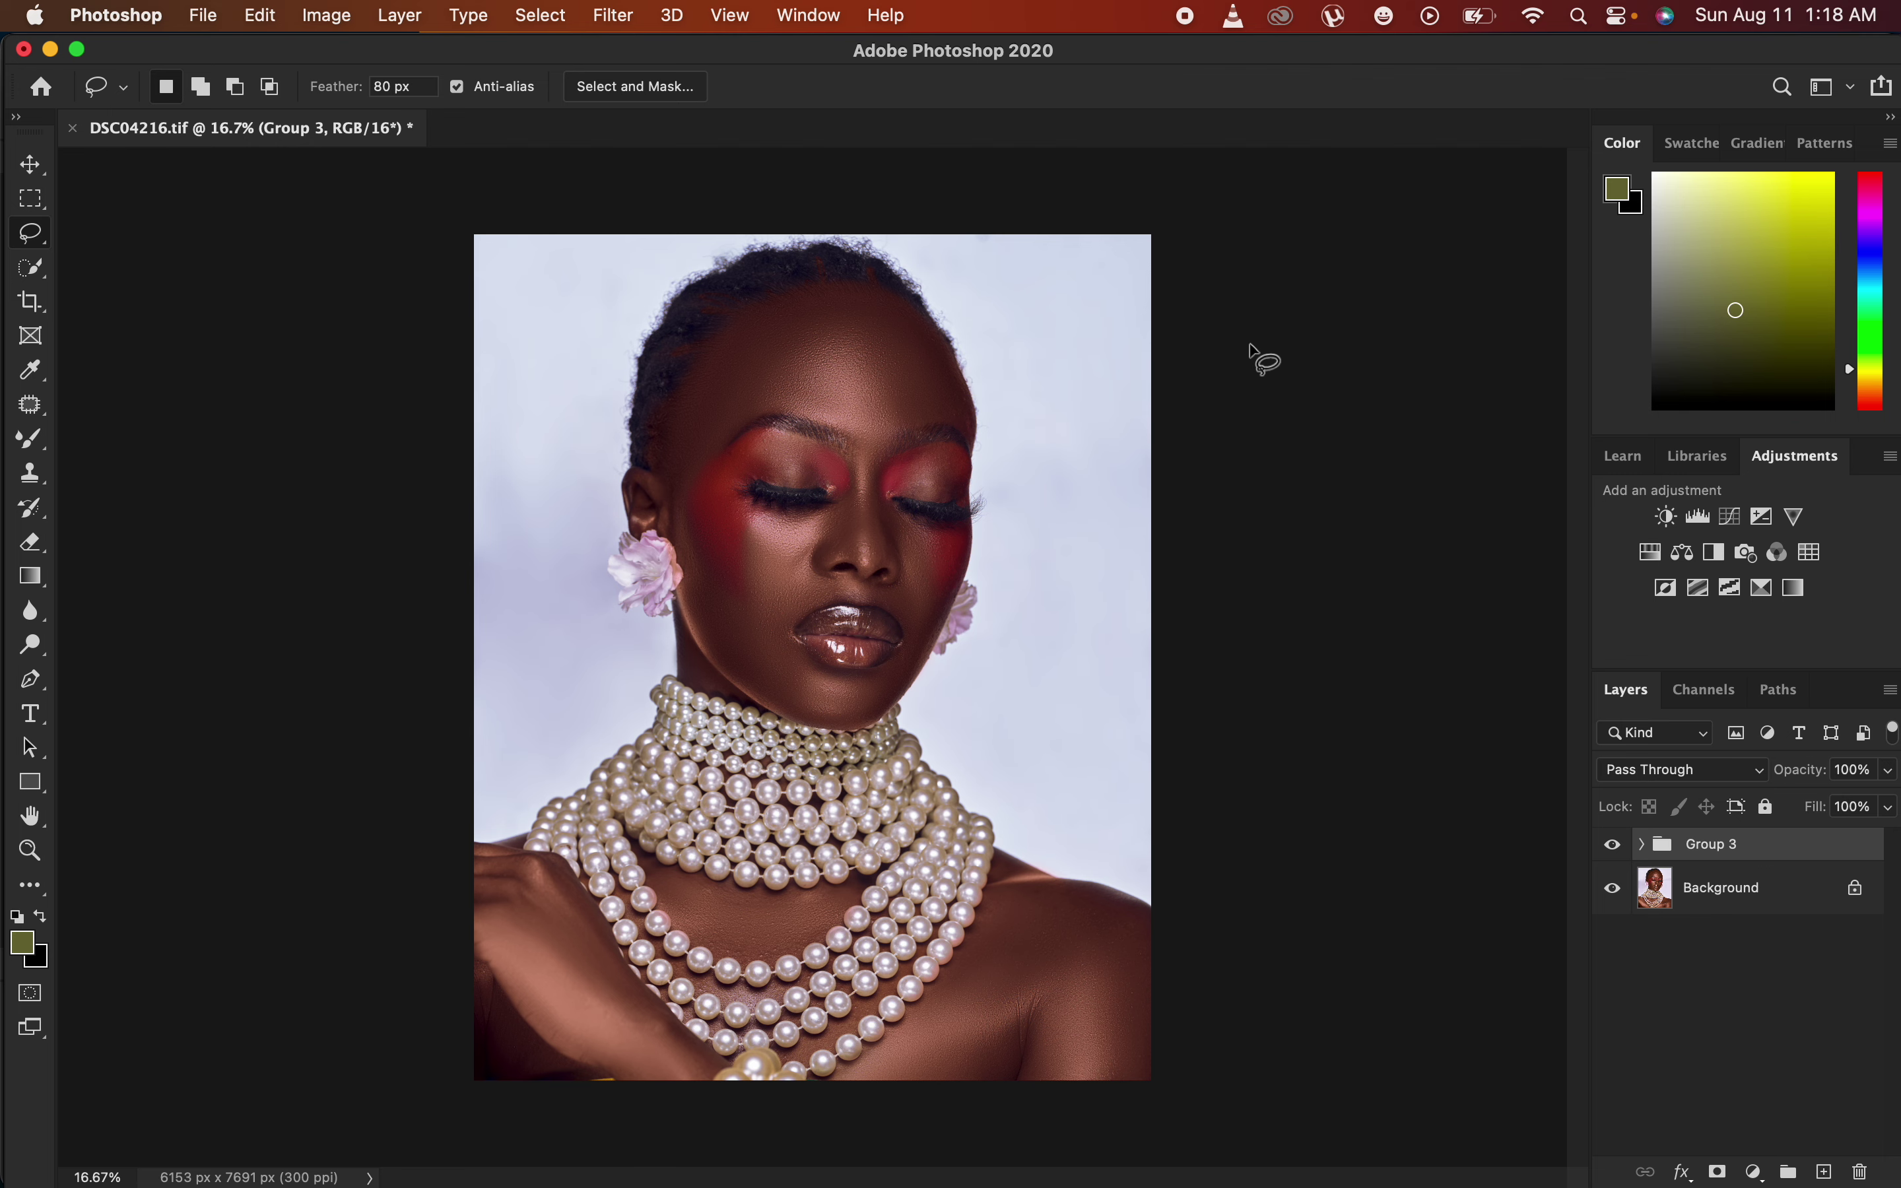
# Toggle Group 3 off and on while zooming in on the face to compare.
pyautogui.click(1614, 849)
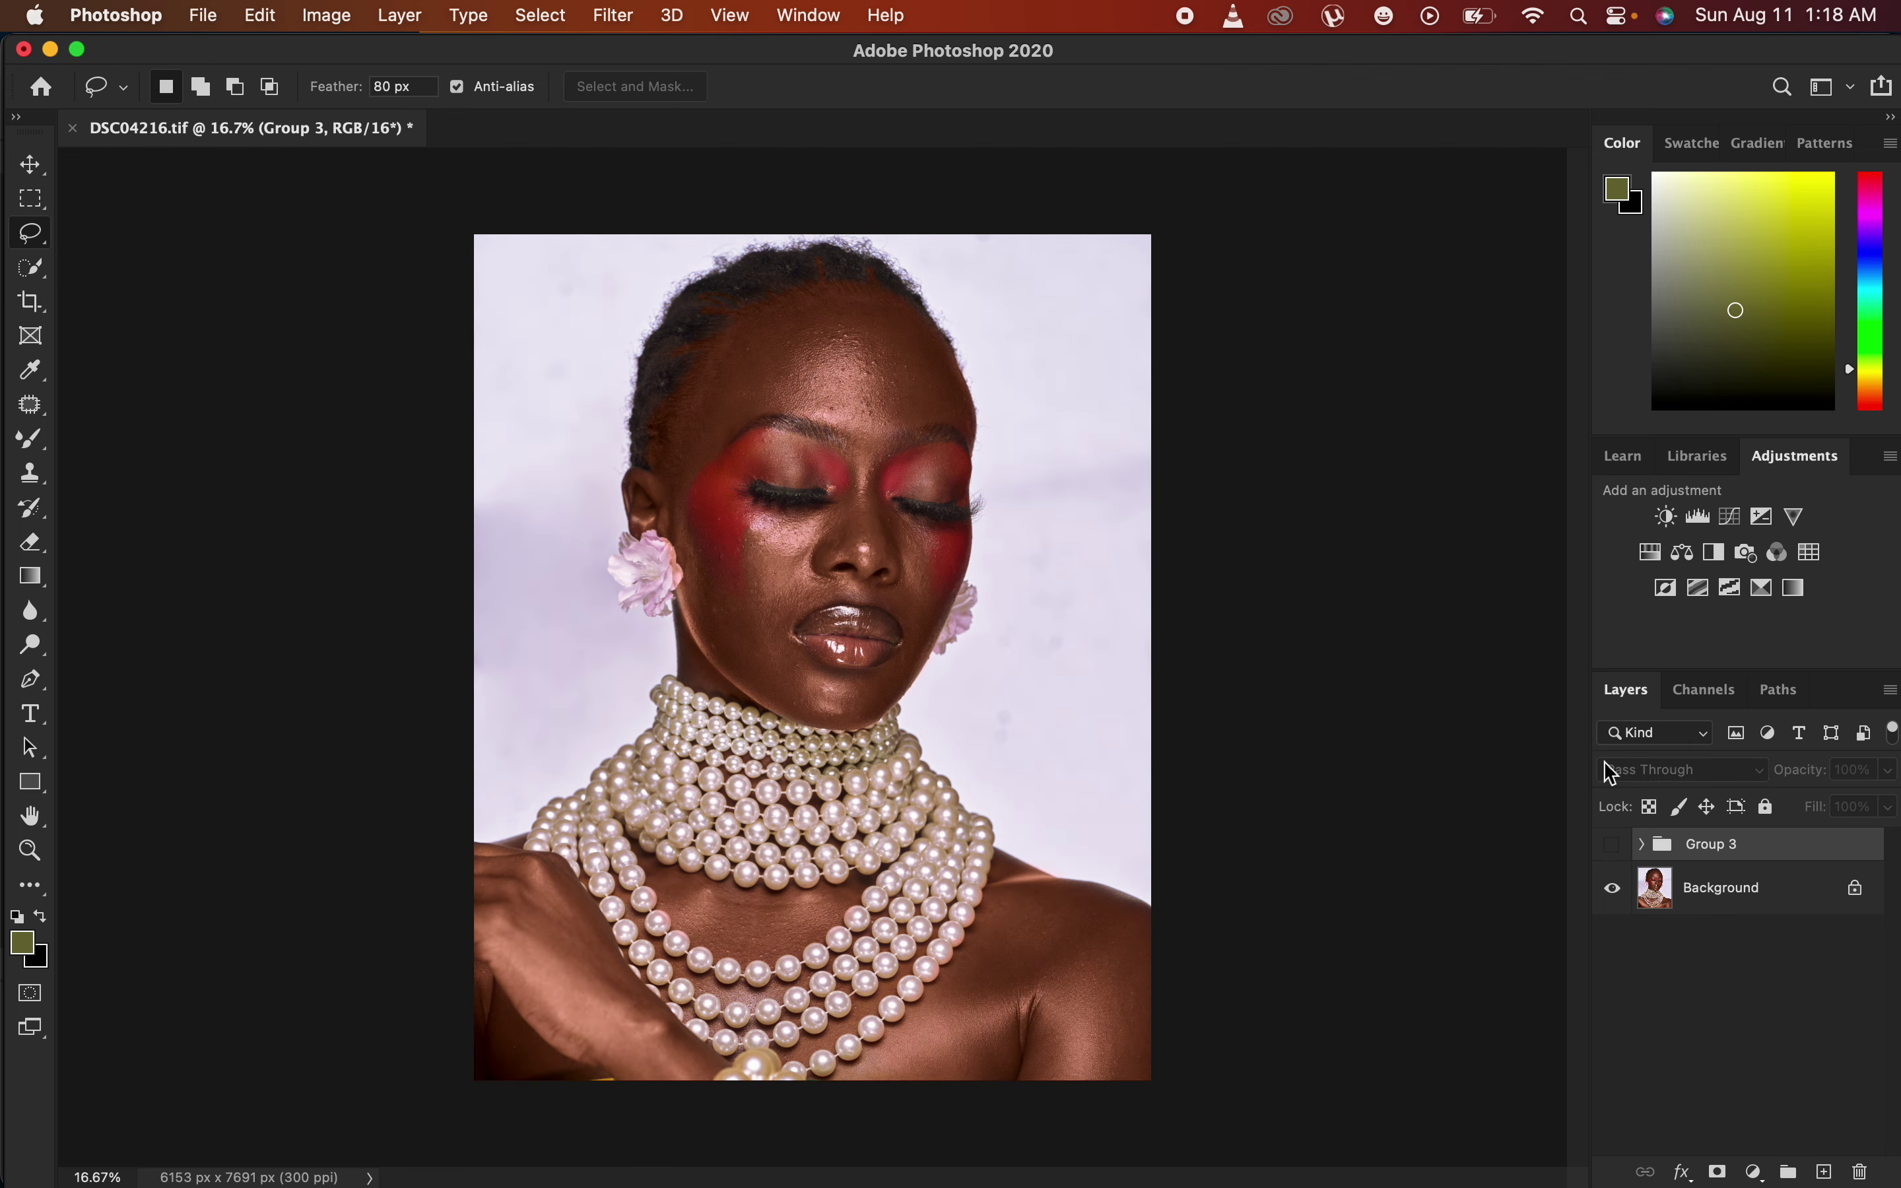
pyautogui.press('super+equal')
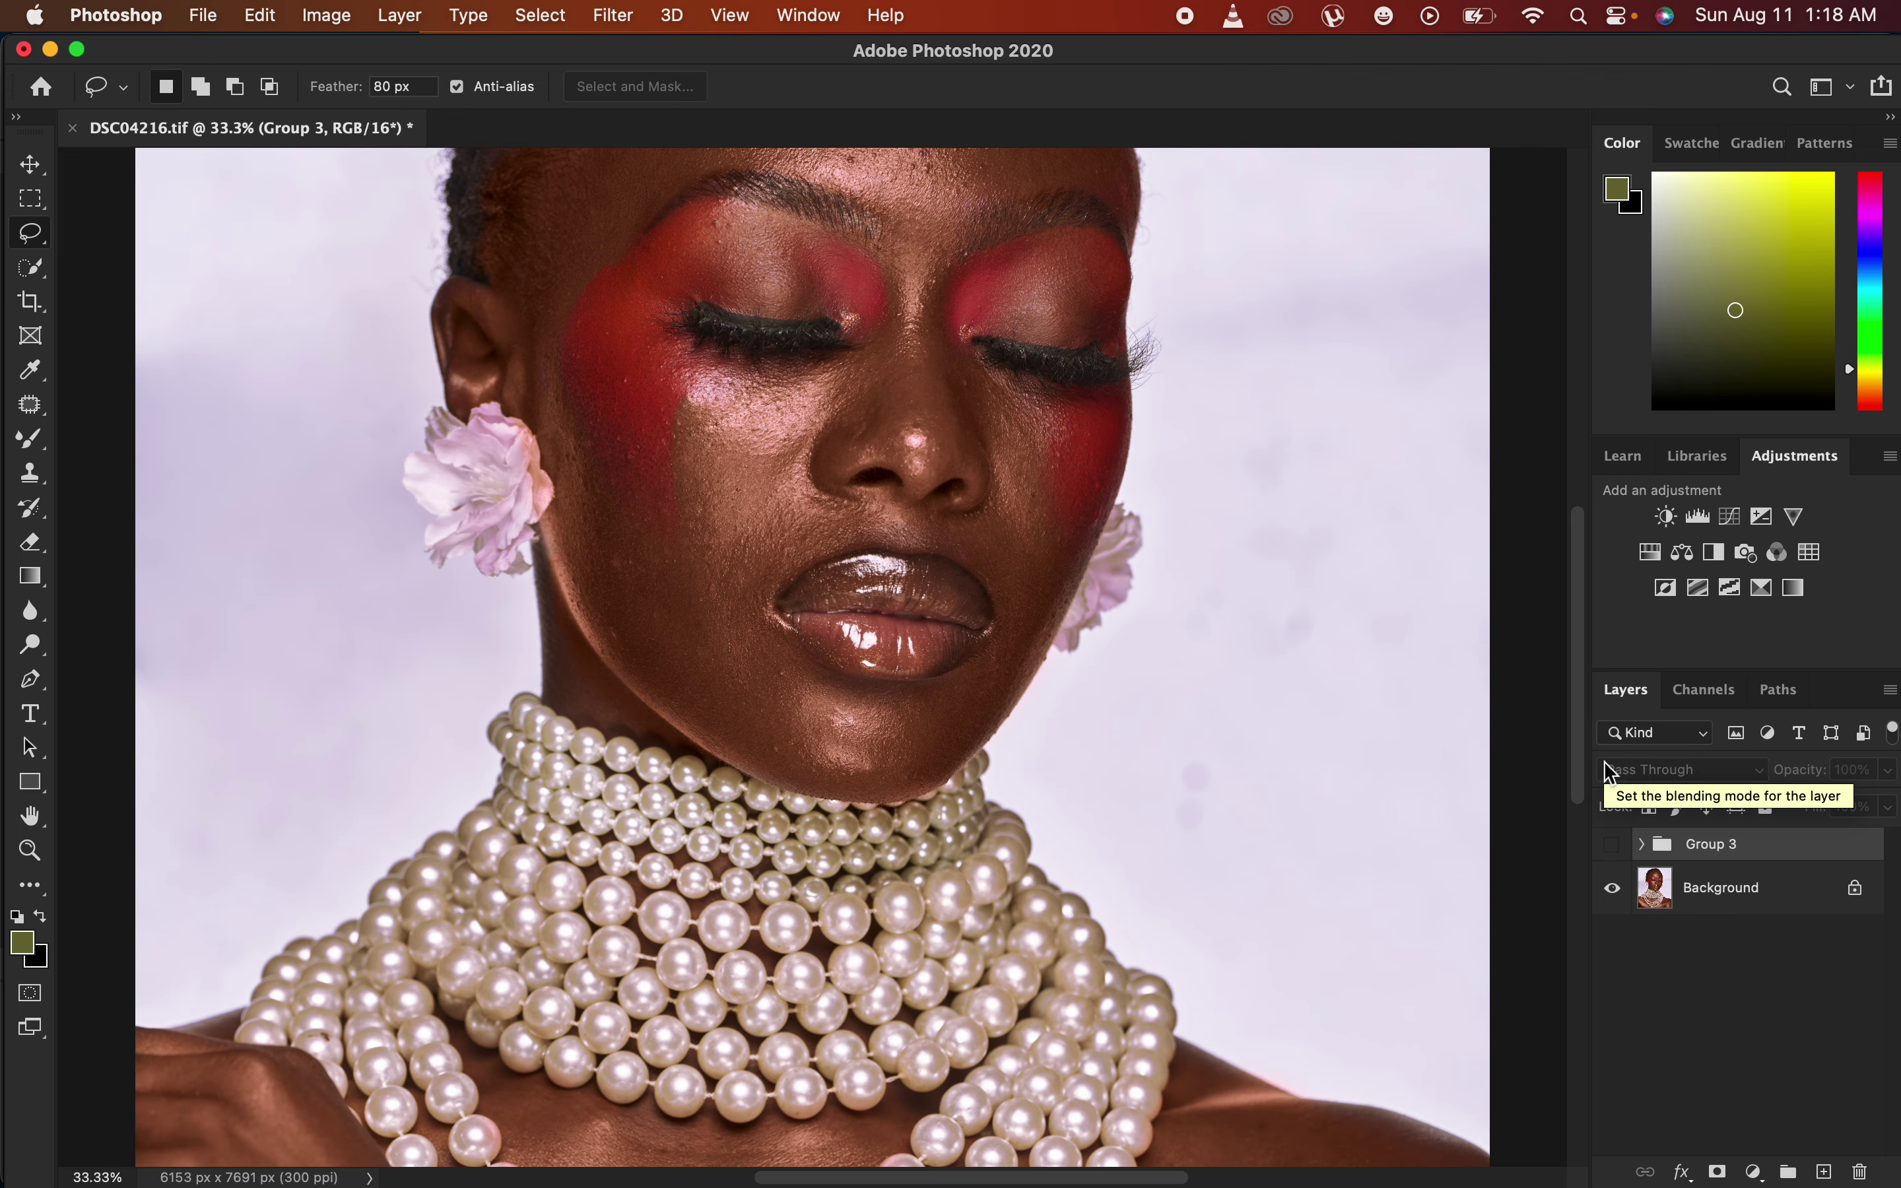
pyautogui.click(1613, 846)
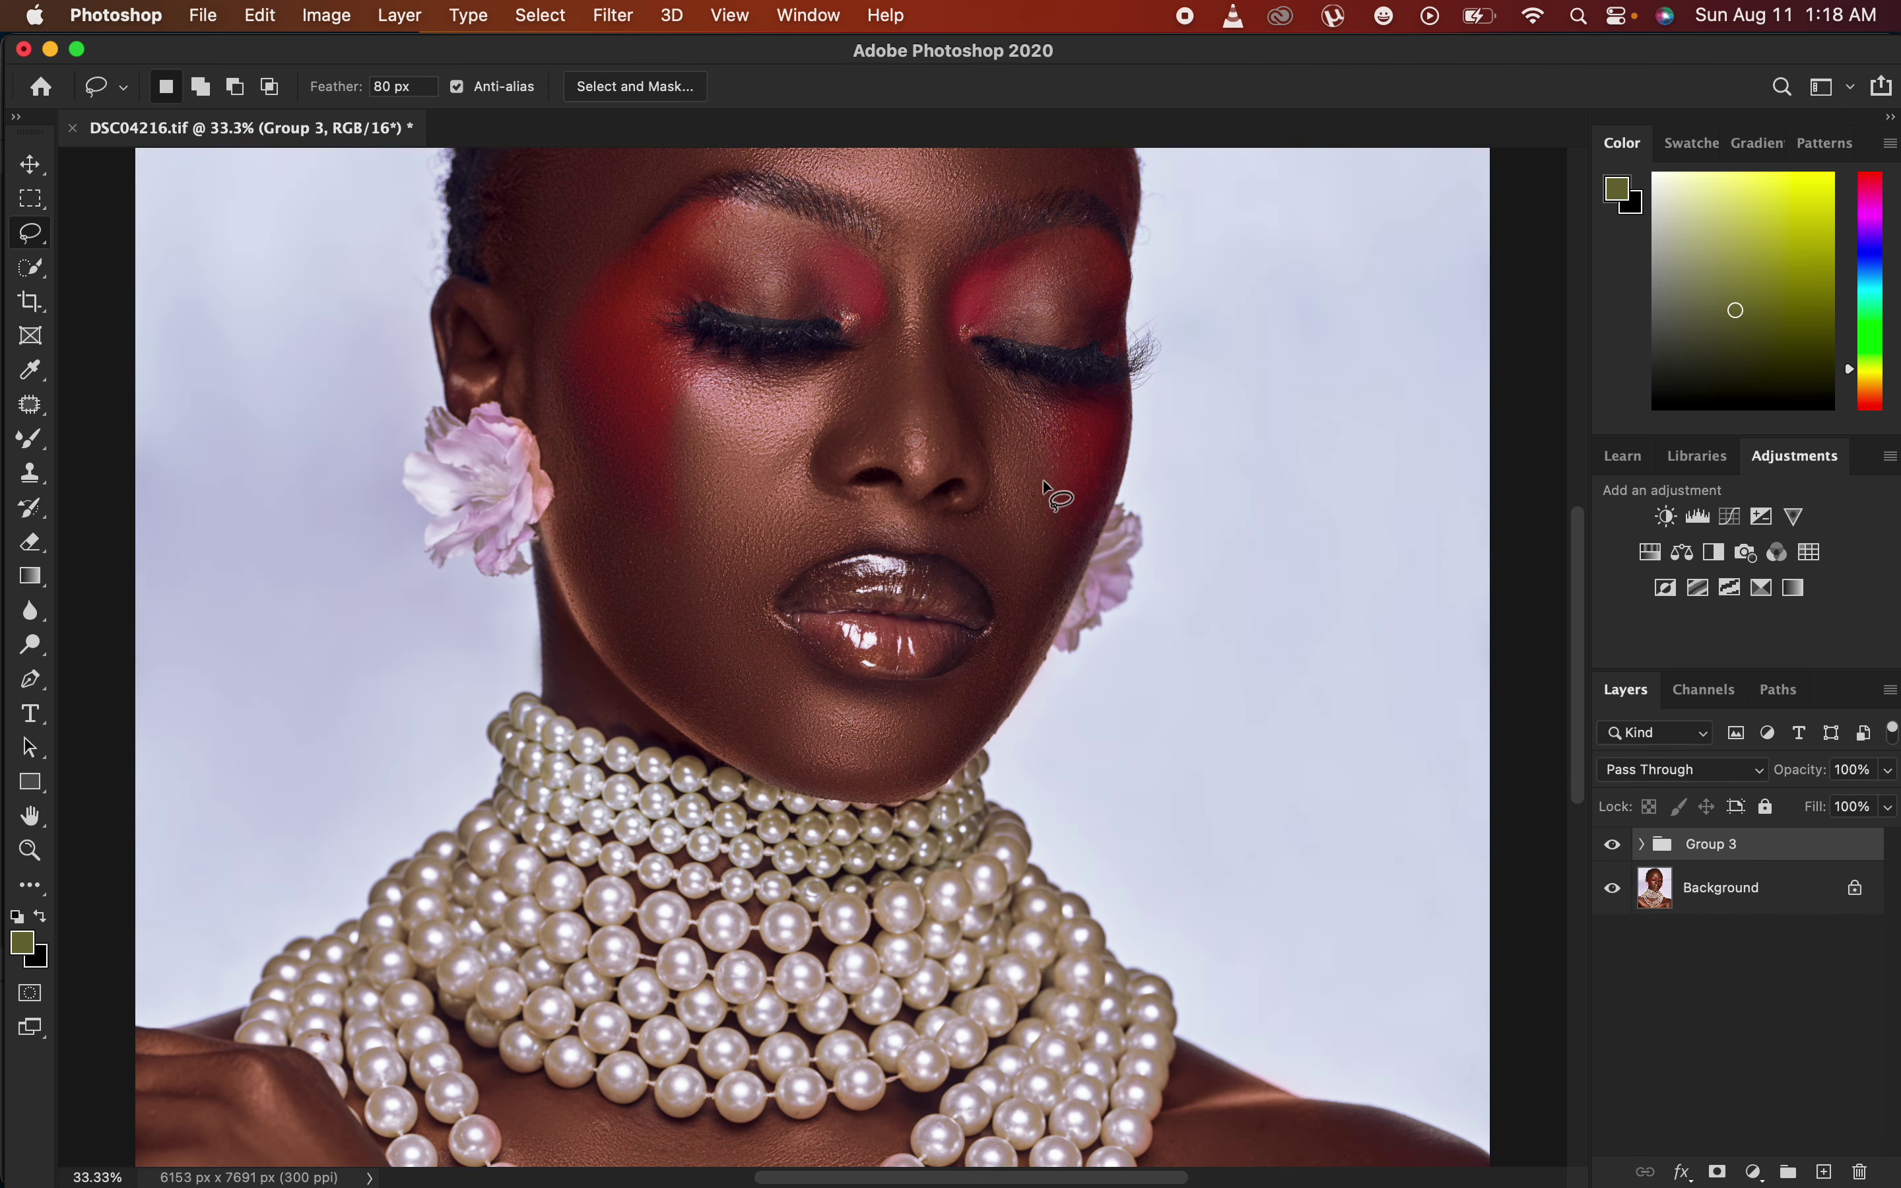
pyautogui.scroll(5, 1088, 582)
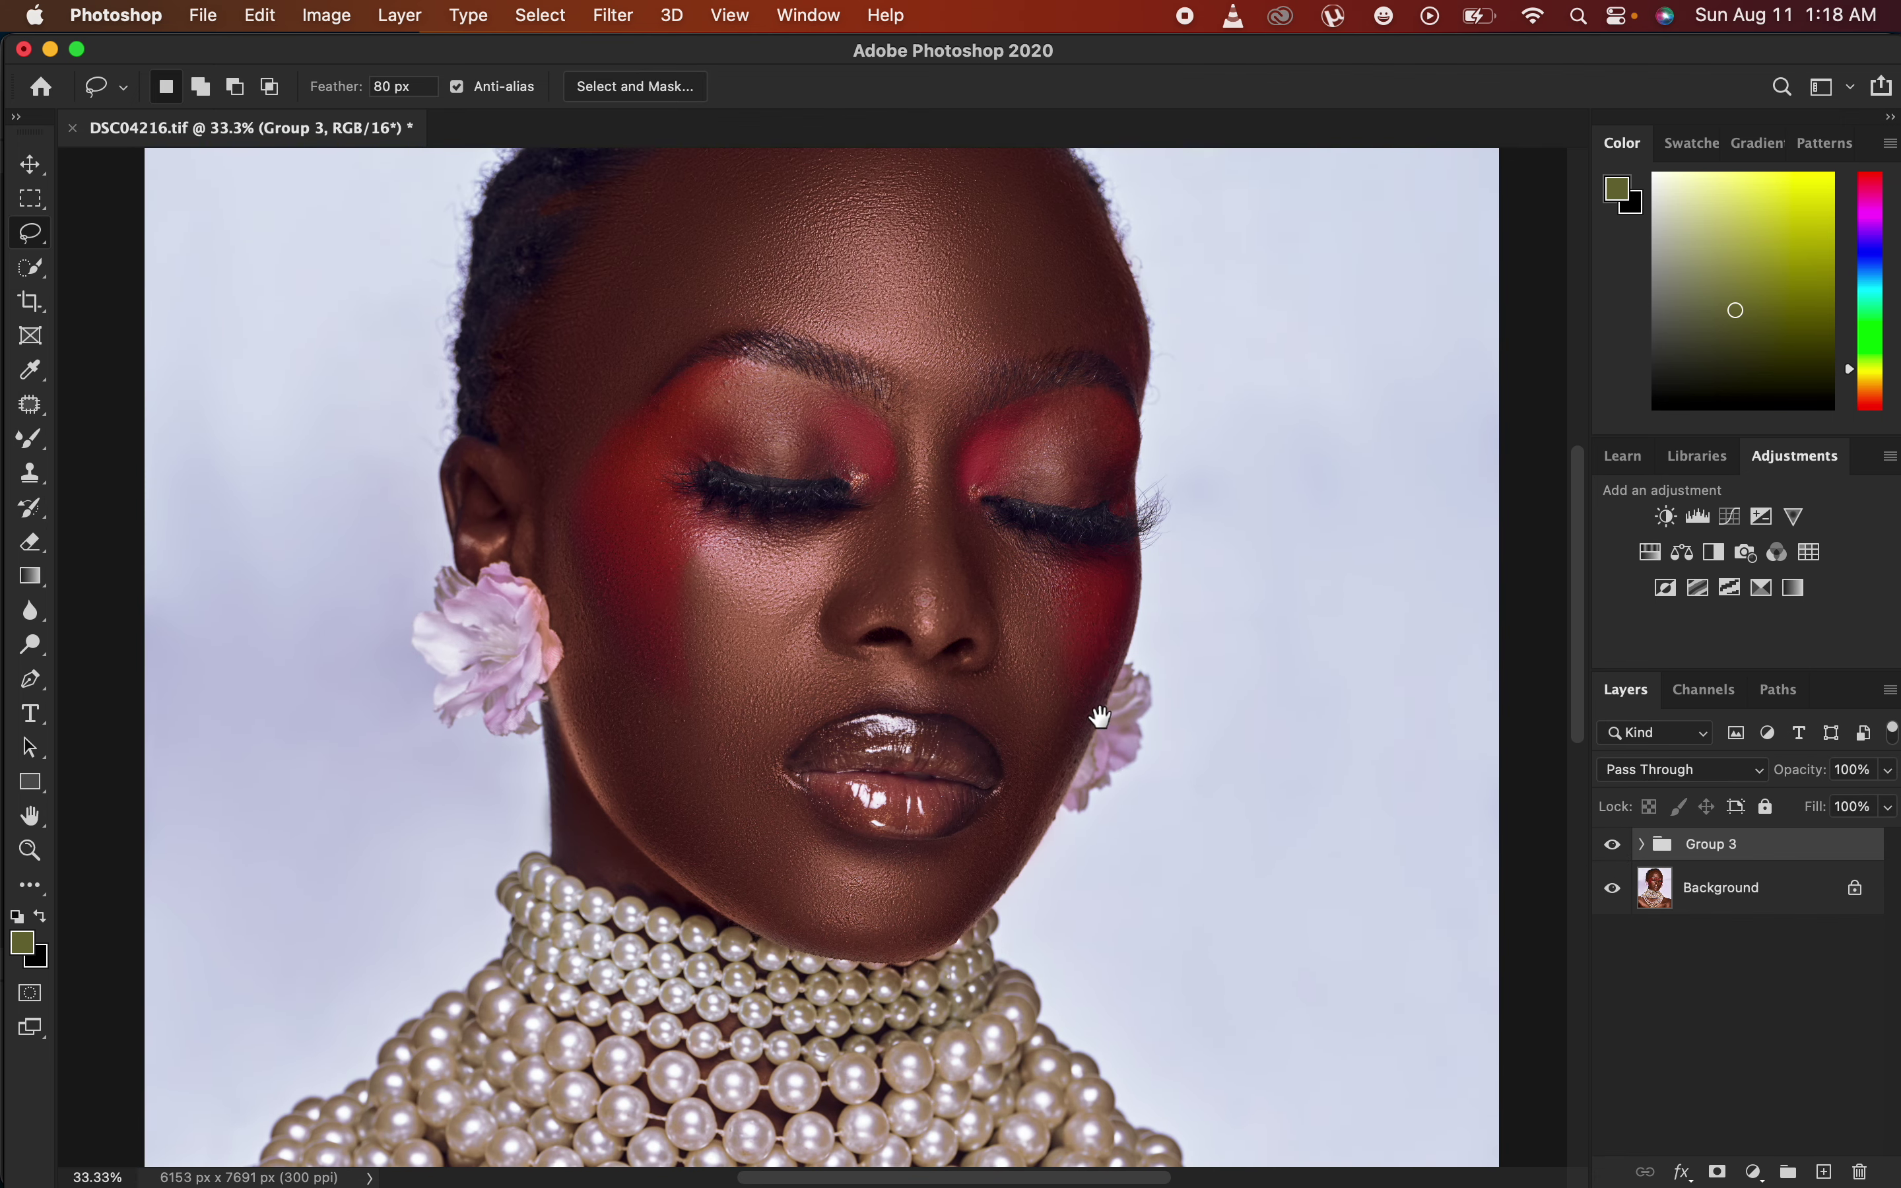
# Flip Group 3 for a final before/after check, then delete it and zoom back out.
pyautogui.click(1612, 850)
pyautogui.click(1612, 850)
pyautogui.click(1614, 852)
pyautogui.click(1615, 854)
pyautogui.moveTo(1787, 861); pyautogui.dragTo(1859, 1173)
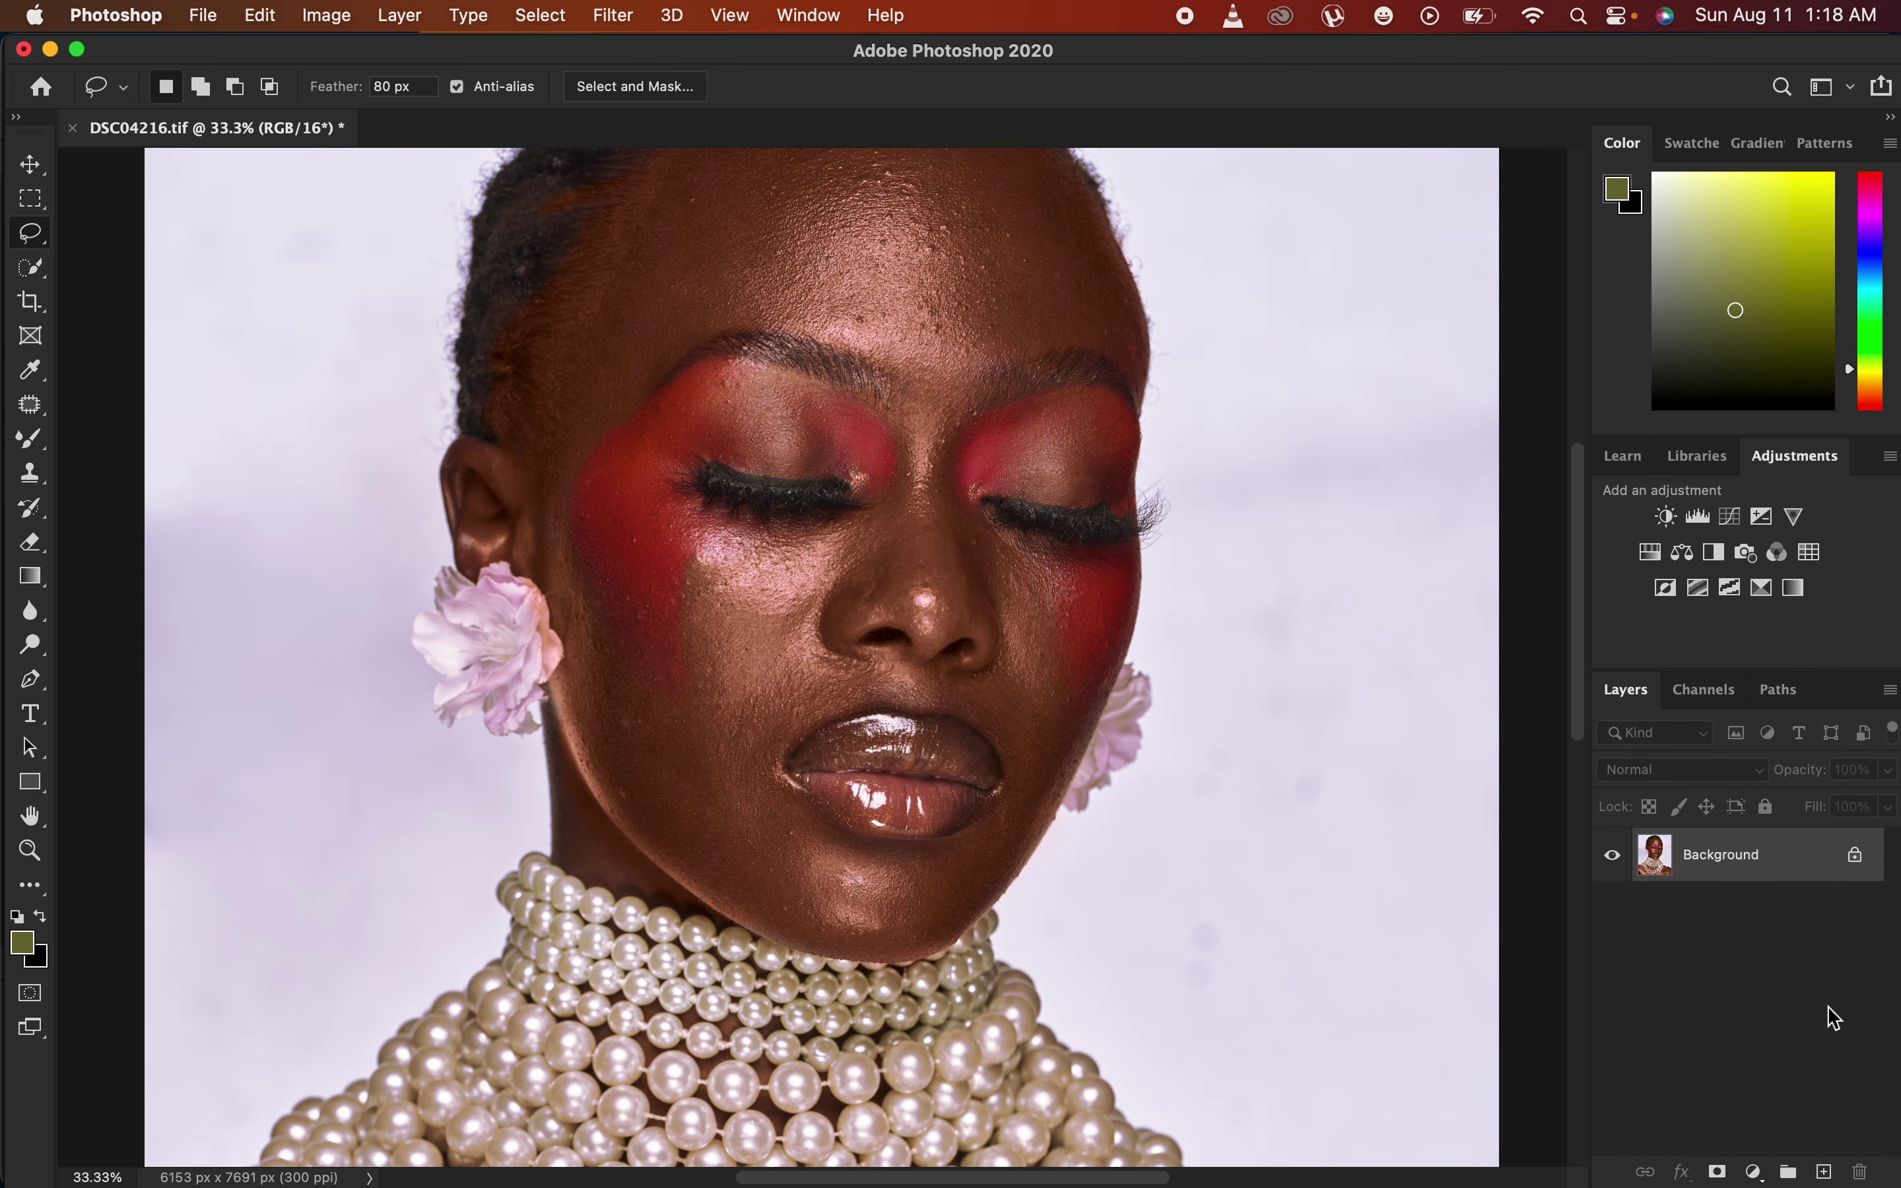
pyautogui.press('super+minus')
pyautogui.press('super+minus')
pyautogui.press('super+minus')
pyautogui.press('super+equal')
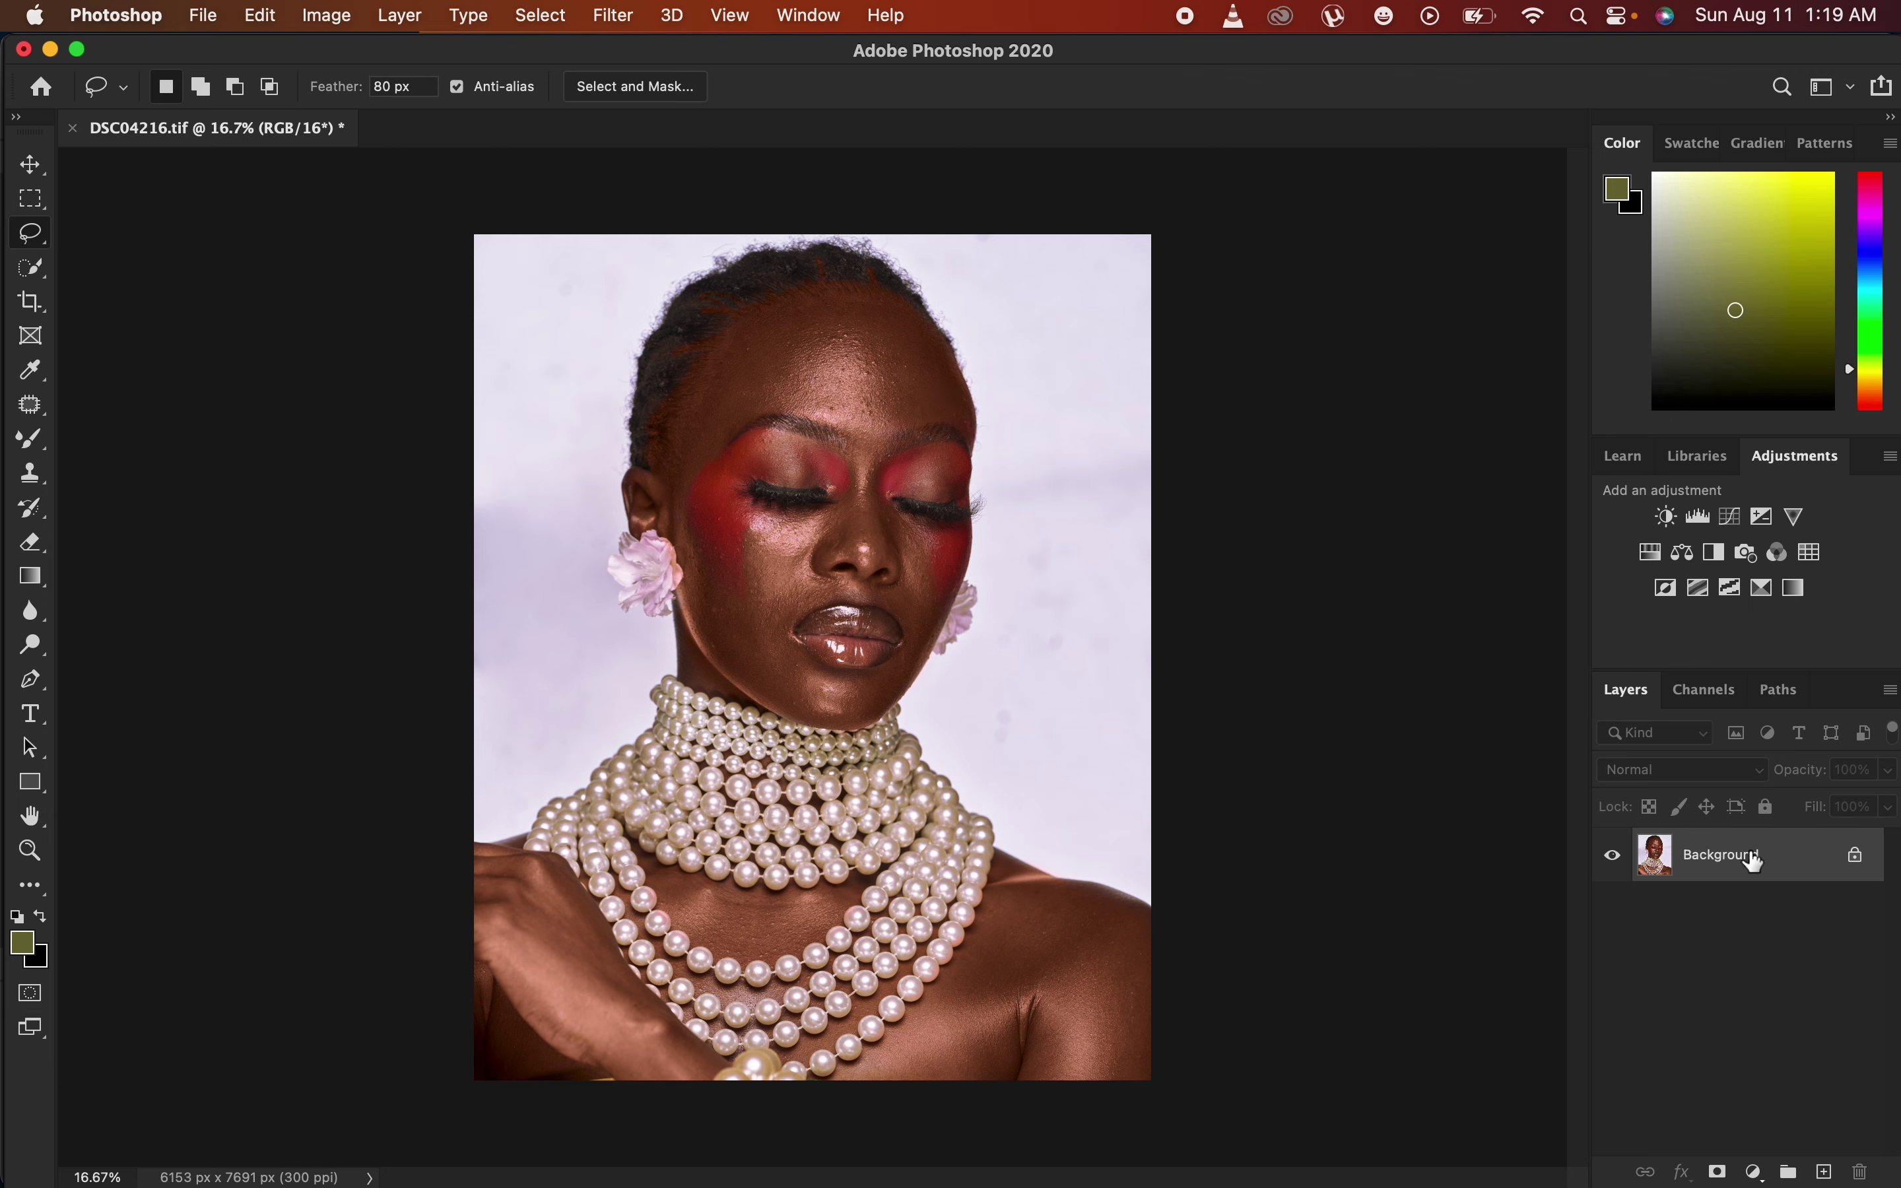
# Duplicate Background twice and name the first copy 'low frq'.
pyautogui.press('super+j')
pyautogui.press('super+j')
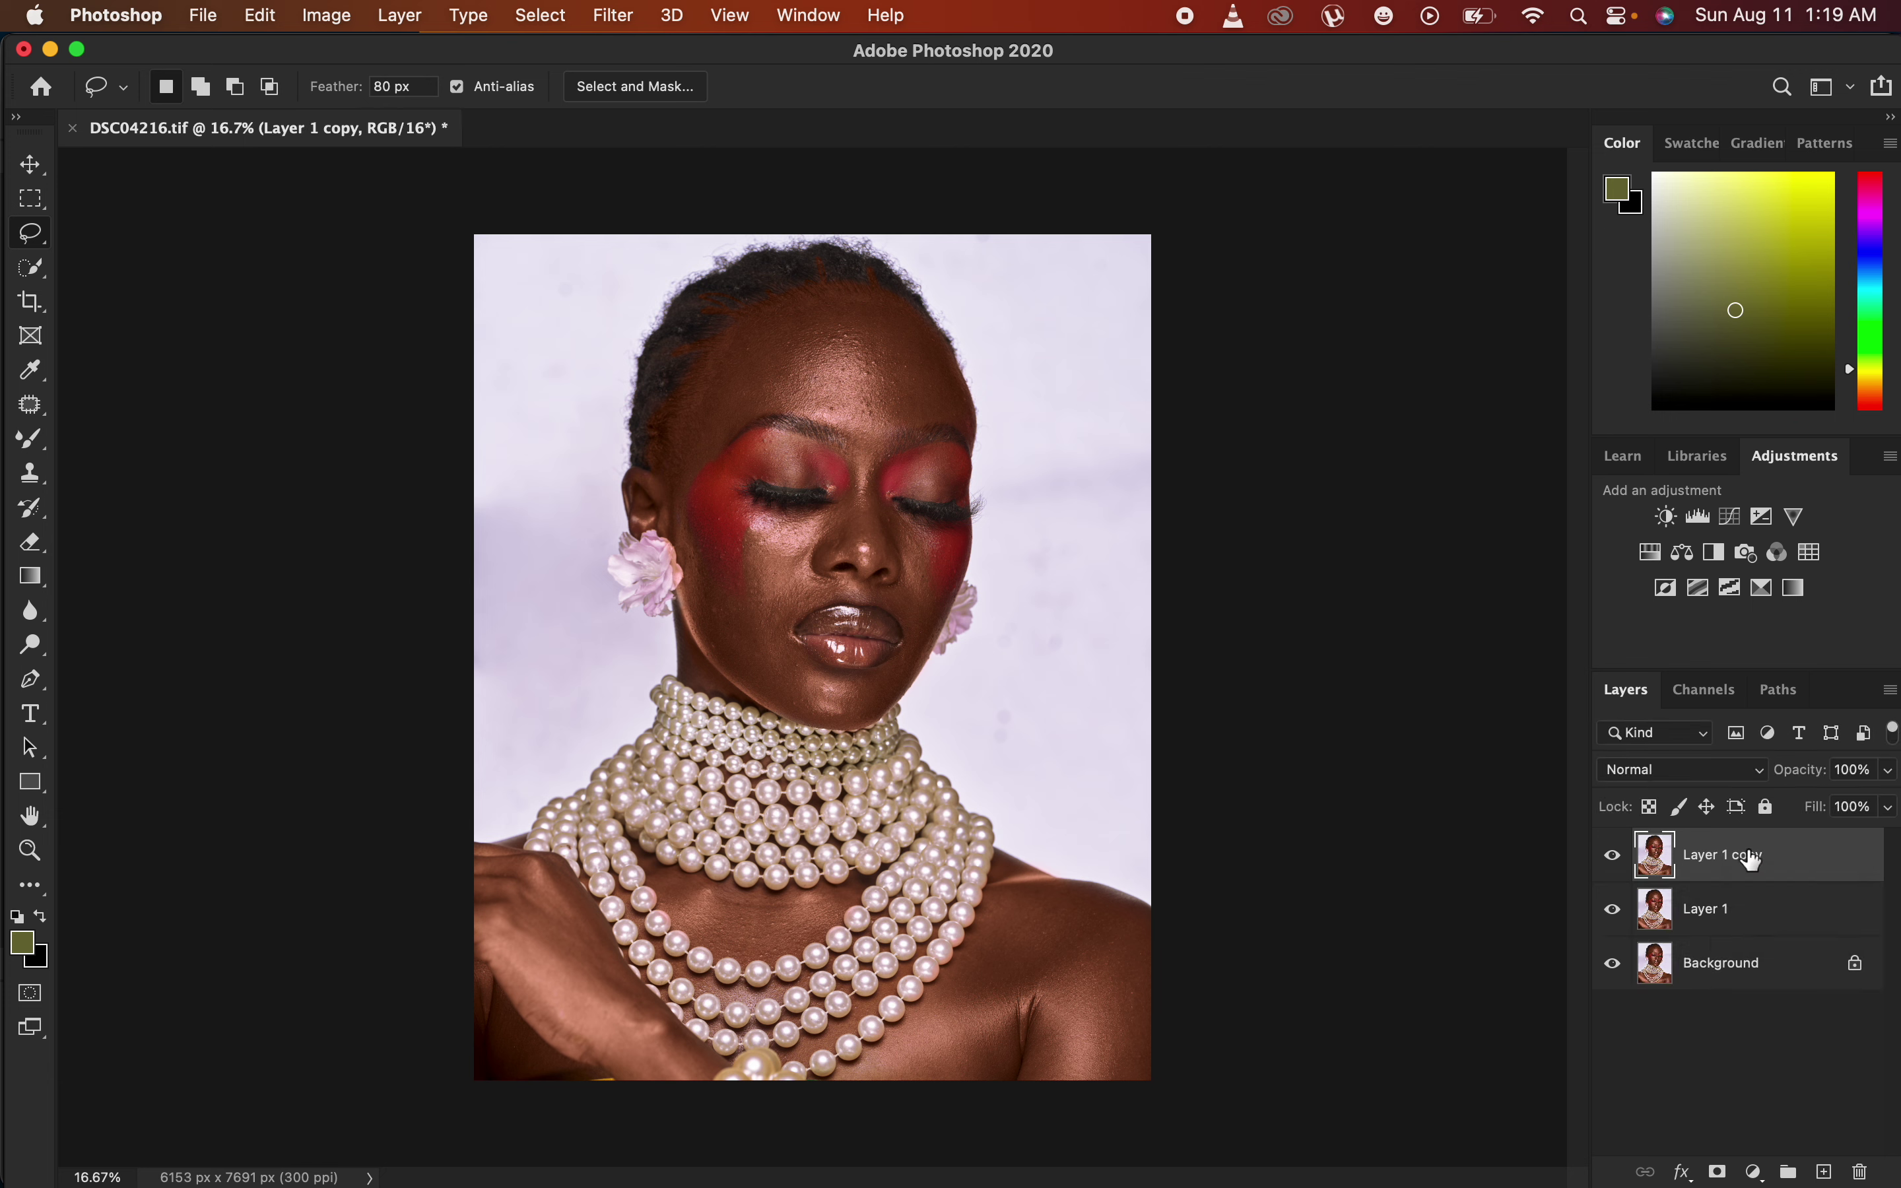
pyautogui.doubleClick(1710, 913)
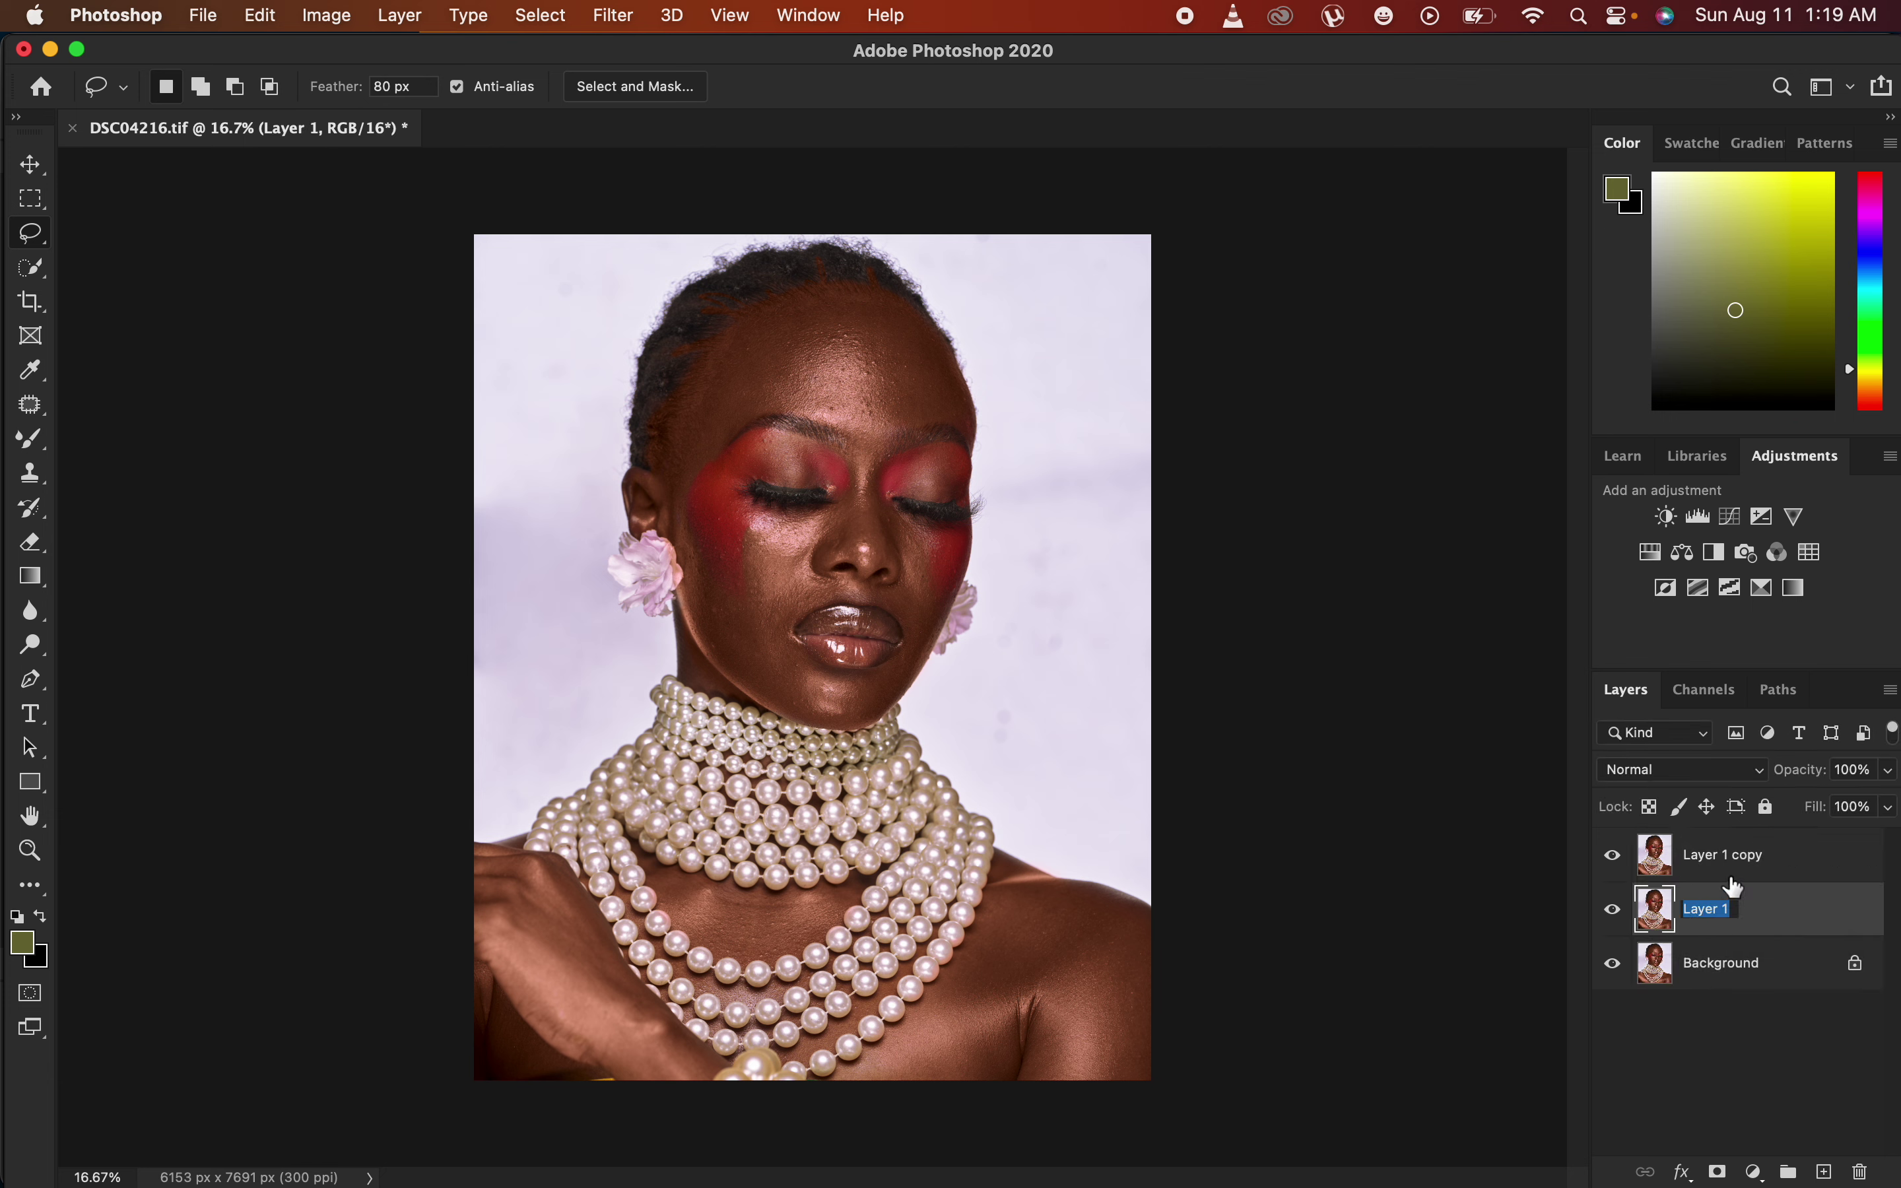
pyautogui.write('low frw')
pyautogui.press('Return')
pyautogui.doubleClick(1721, 917)
pyautogui.write('low frq')
pyautogui.press('Return')
# Name the top copy 'high', hide it, and select low frq.
pyautogui.doubleClick(1716, 865)
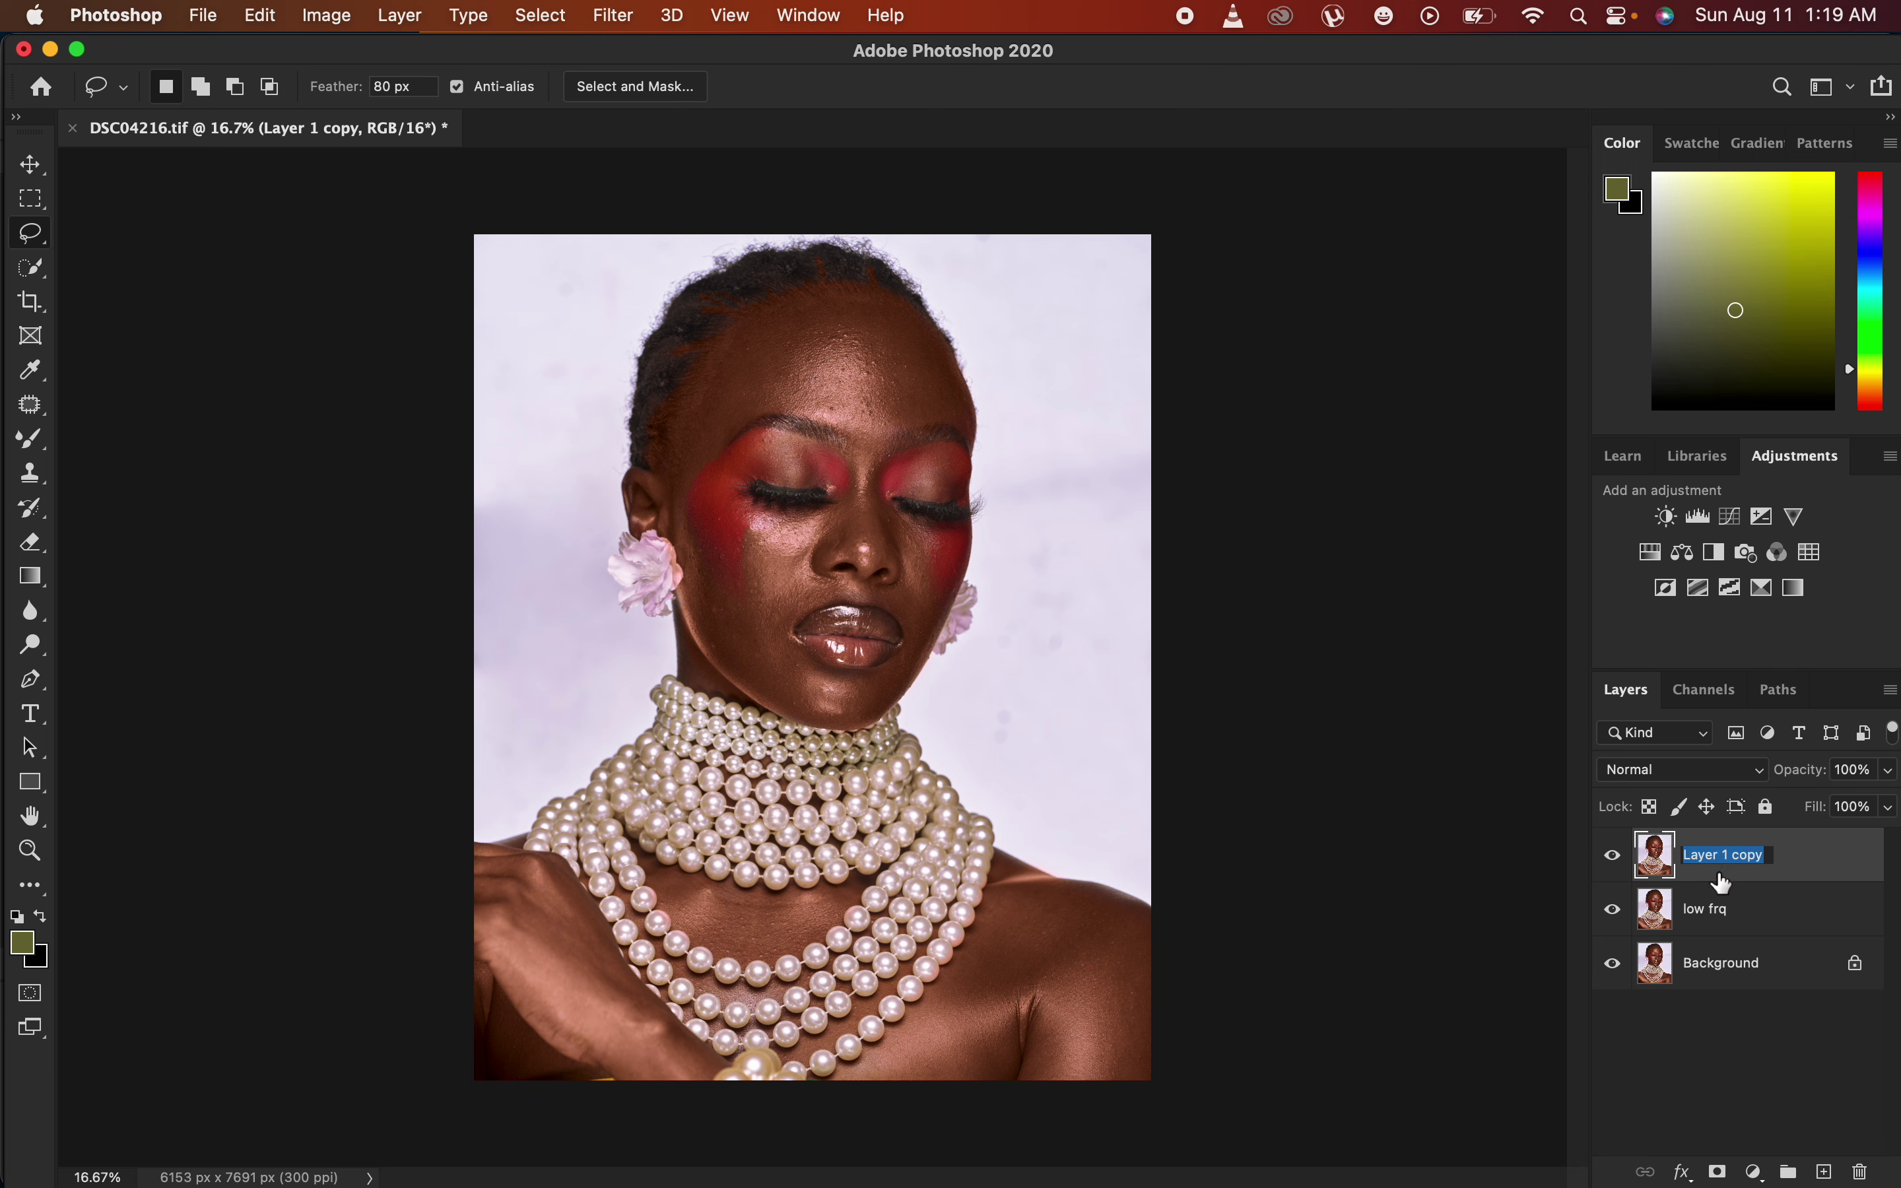
pyautogui.write('high')
pyautogui.press('Return')
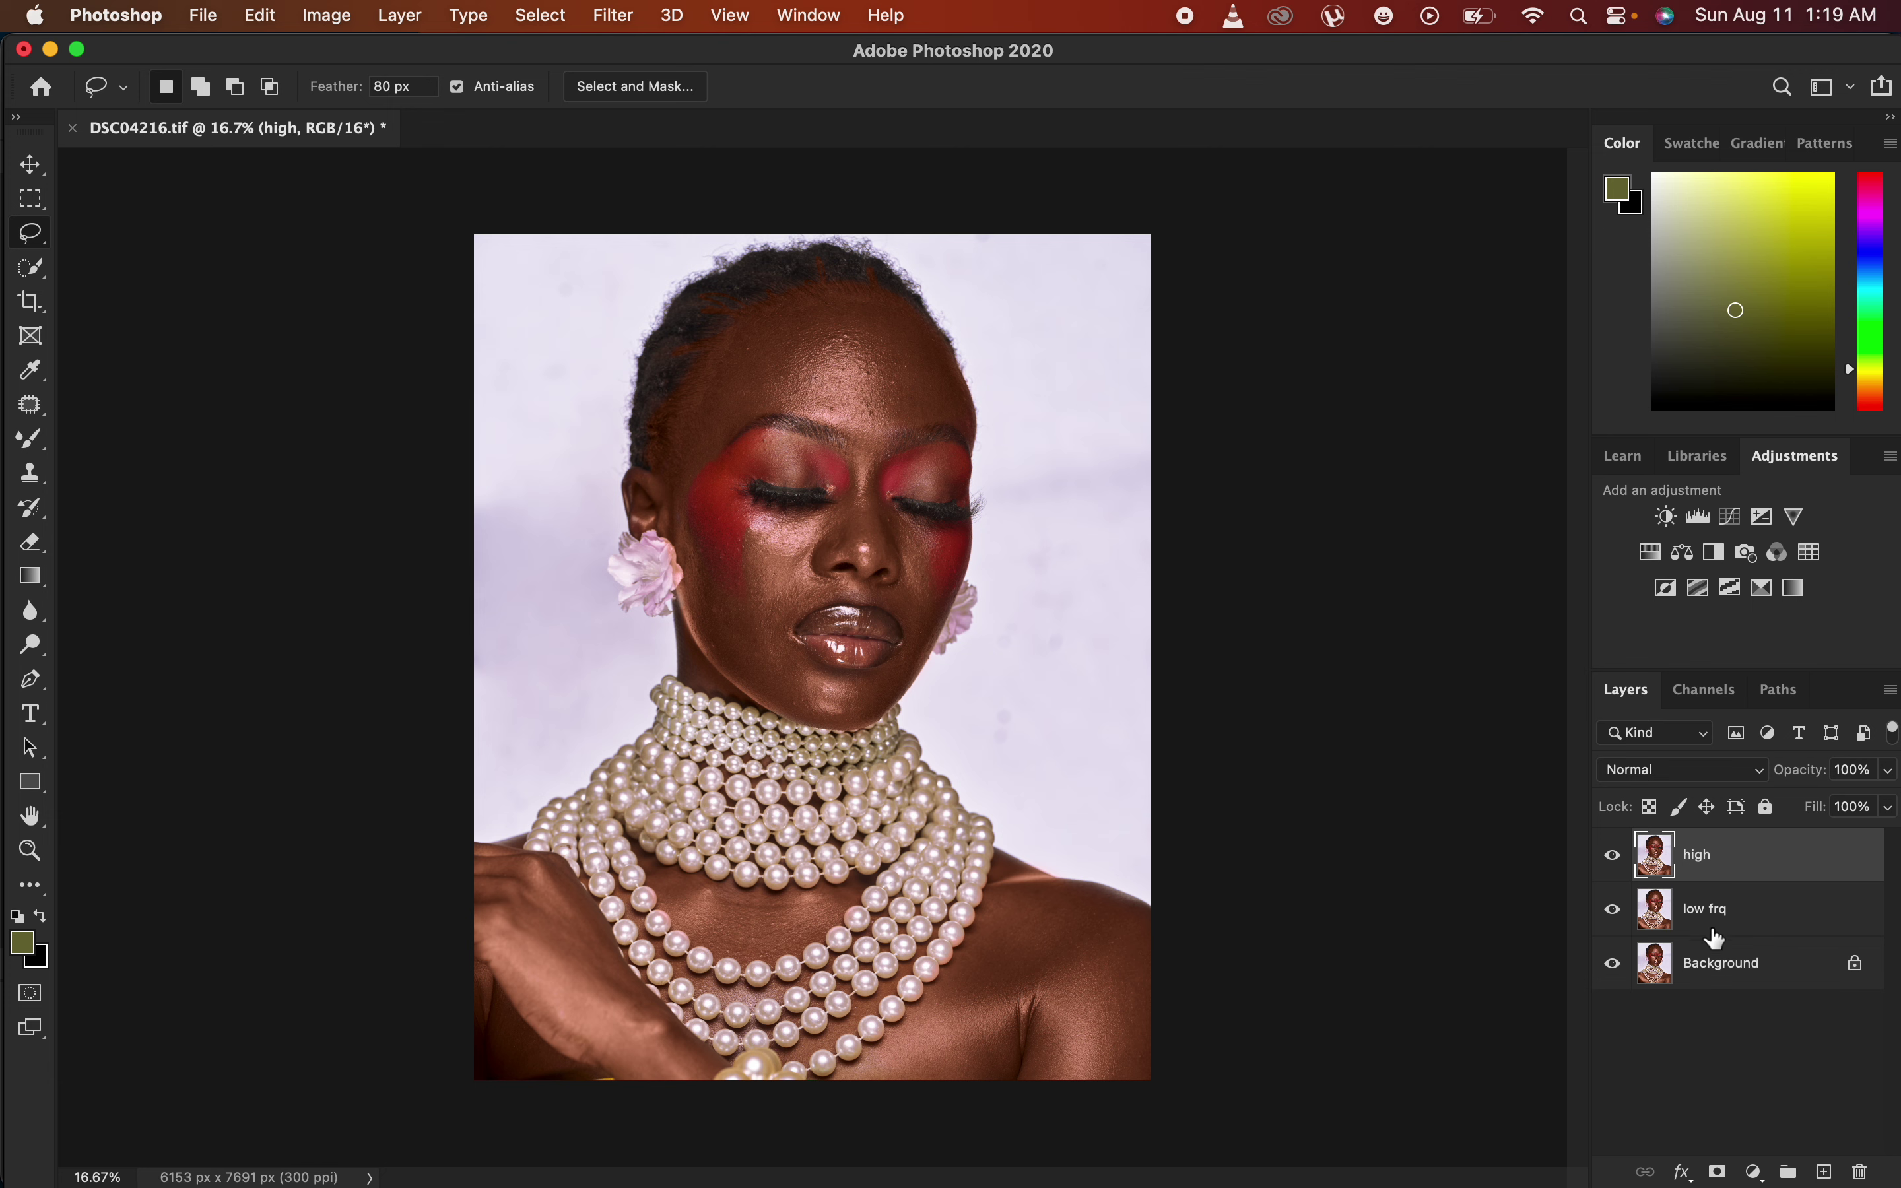
pyautogui.click(1613, 857)
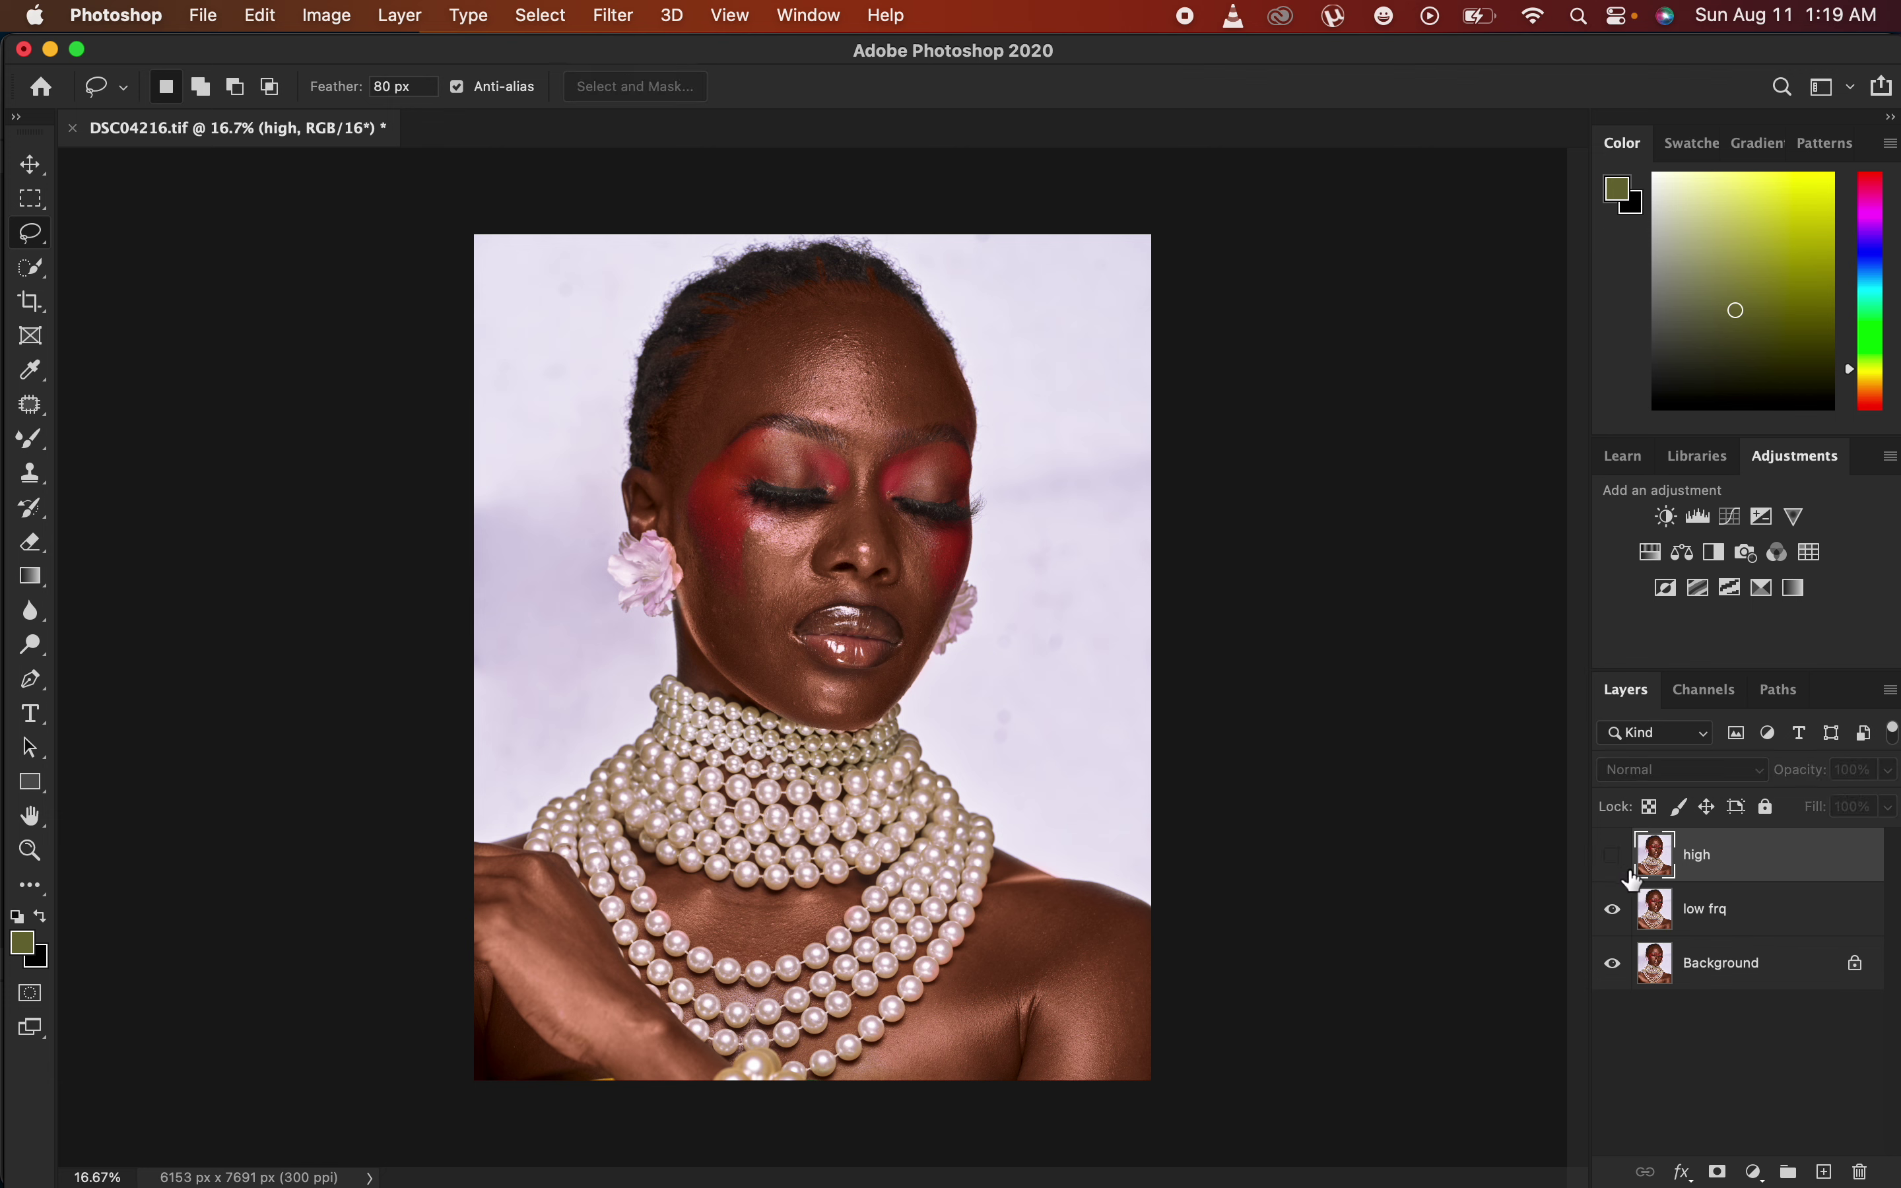
pyautogui.click(1743, 927)
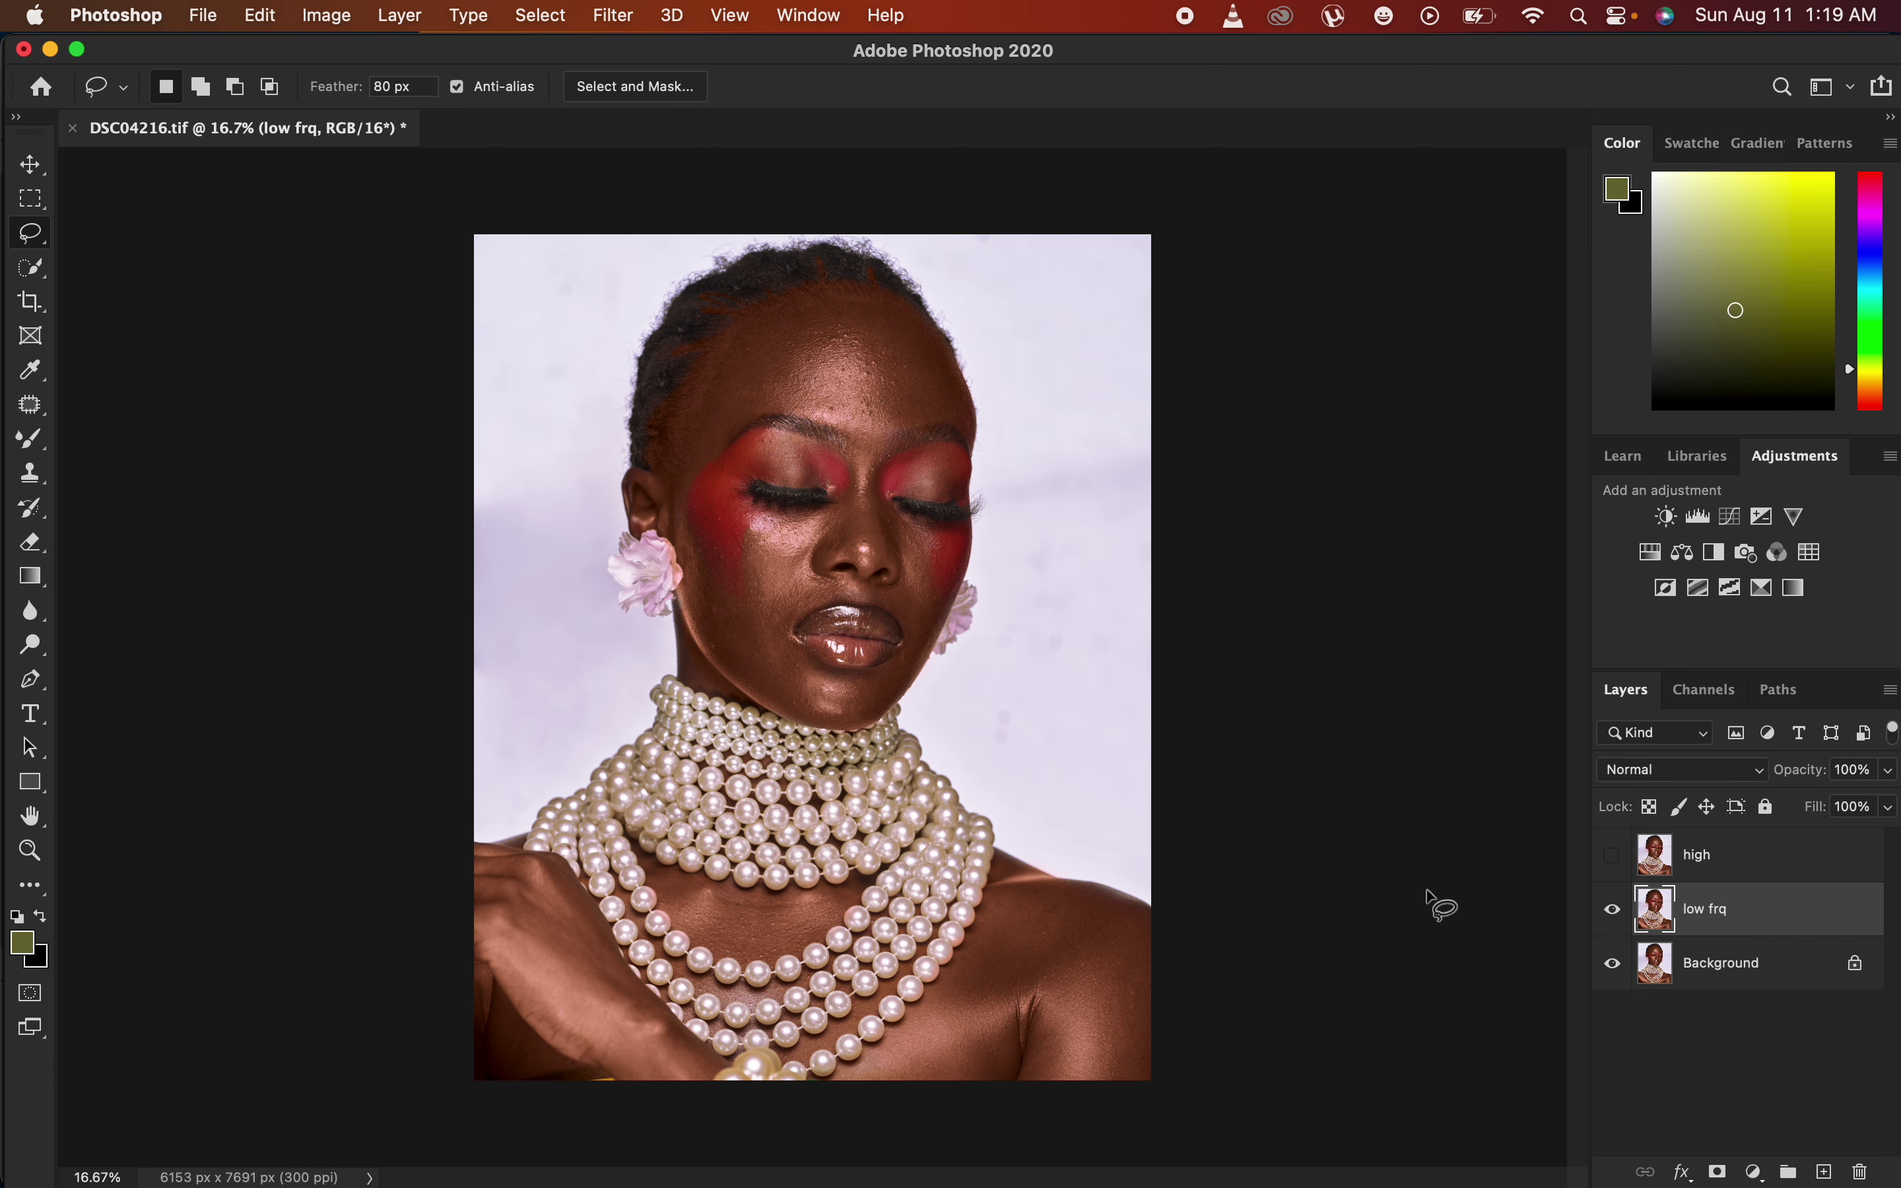
# Open Gaussian Blur on low frq and preview the forehead skin at 50%.
pyautogui.click(616, 17)
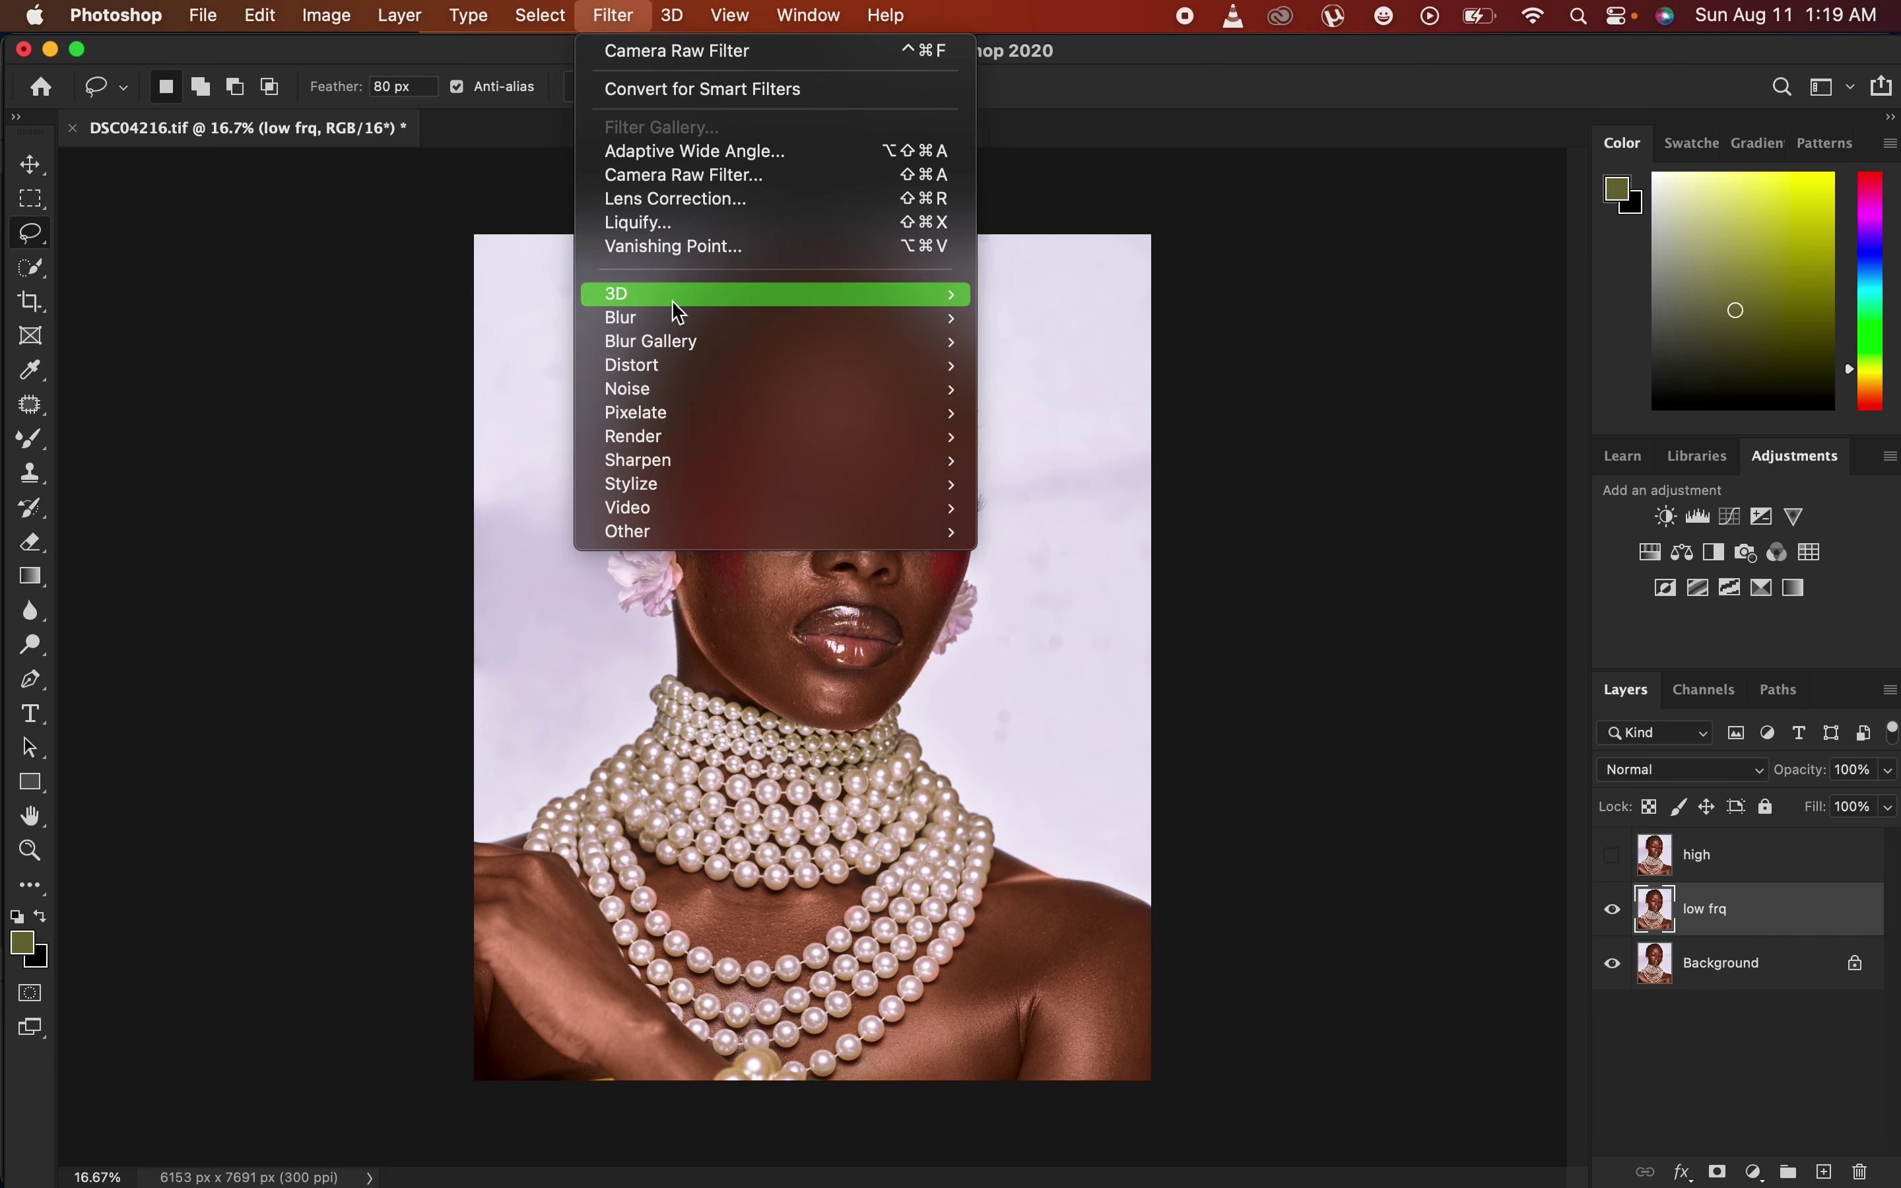
pyautogui.moveTo(857, 318)
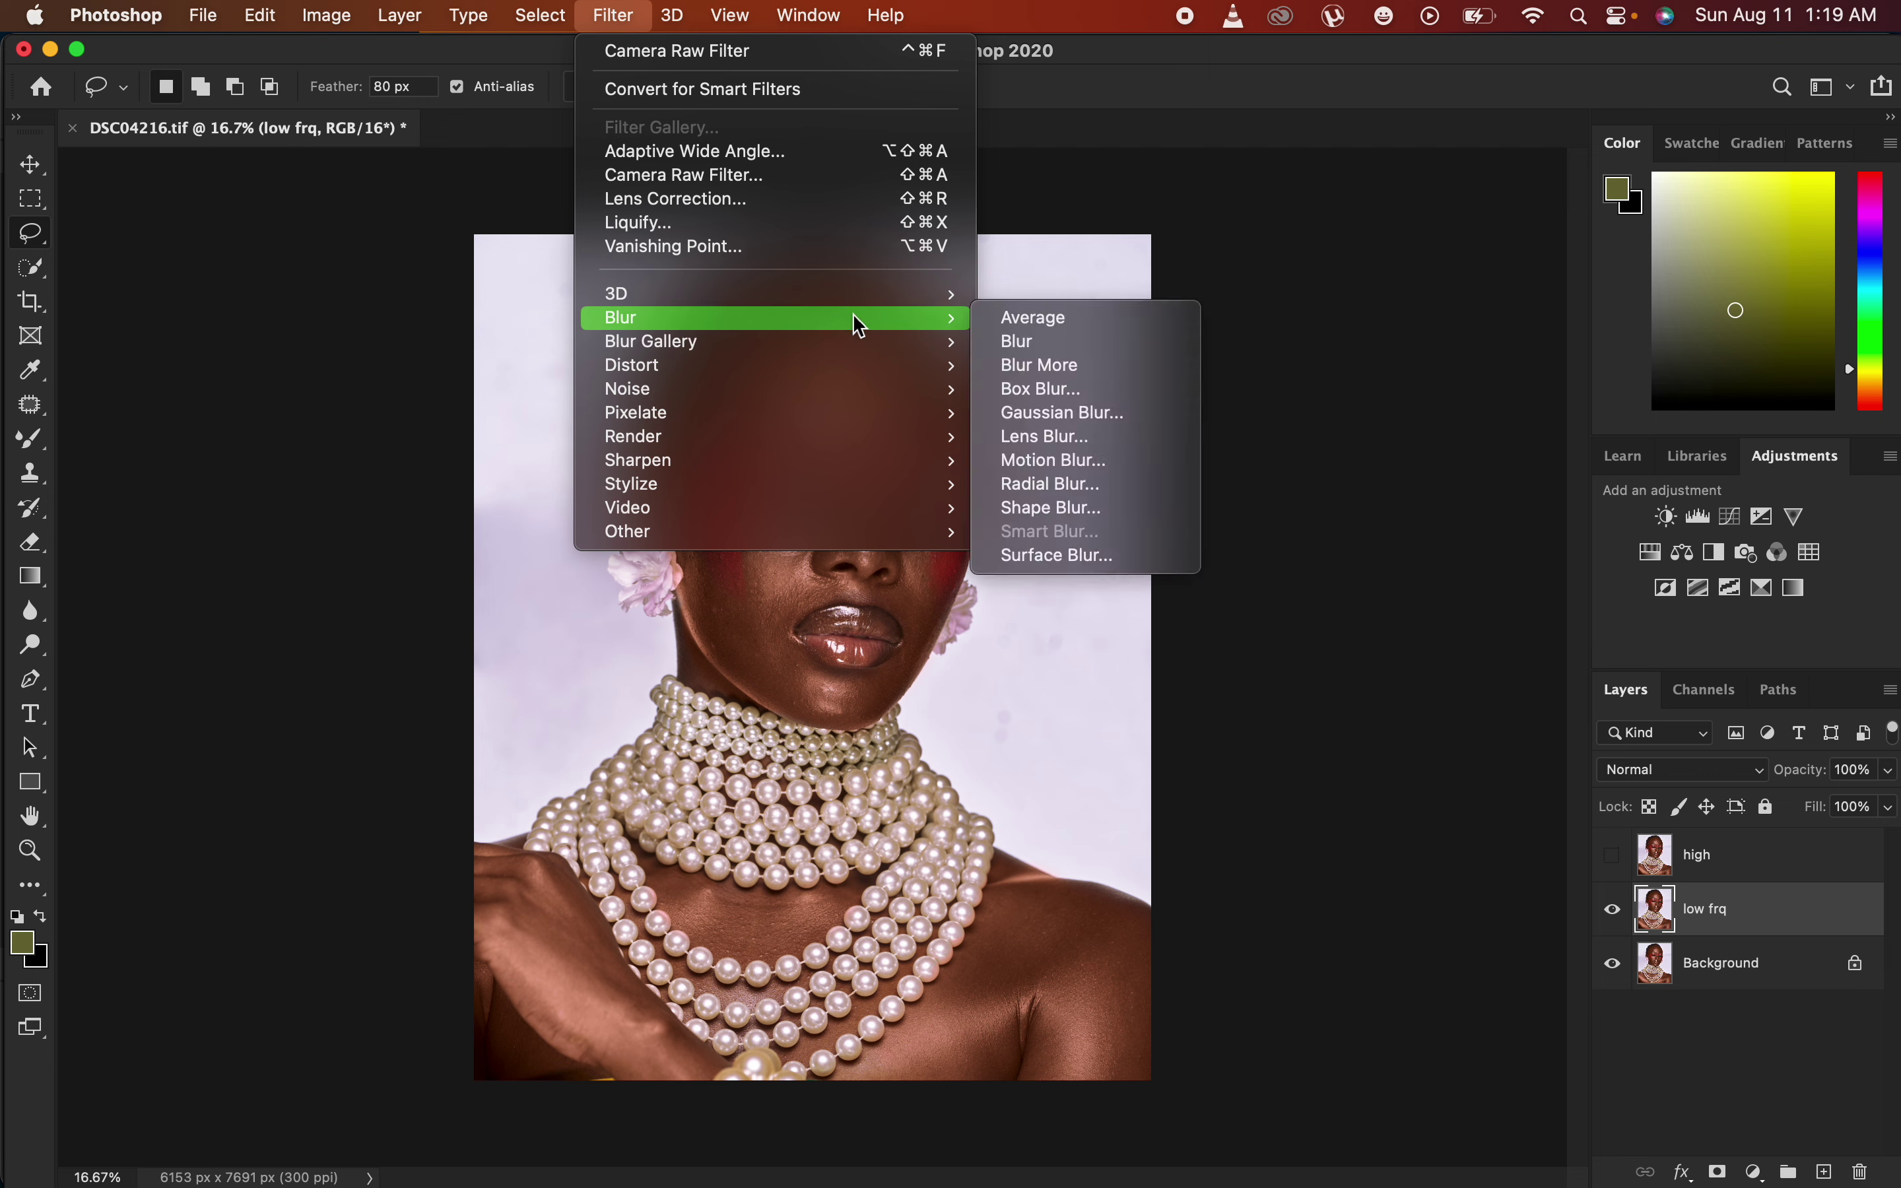
pyautogui.click(1114, 417)
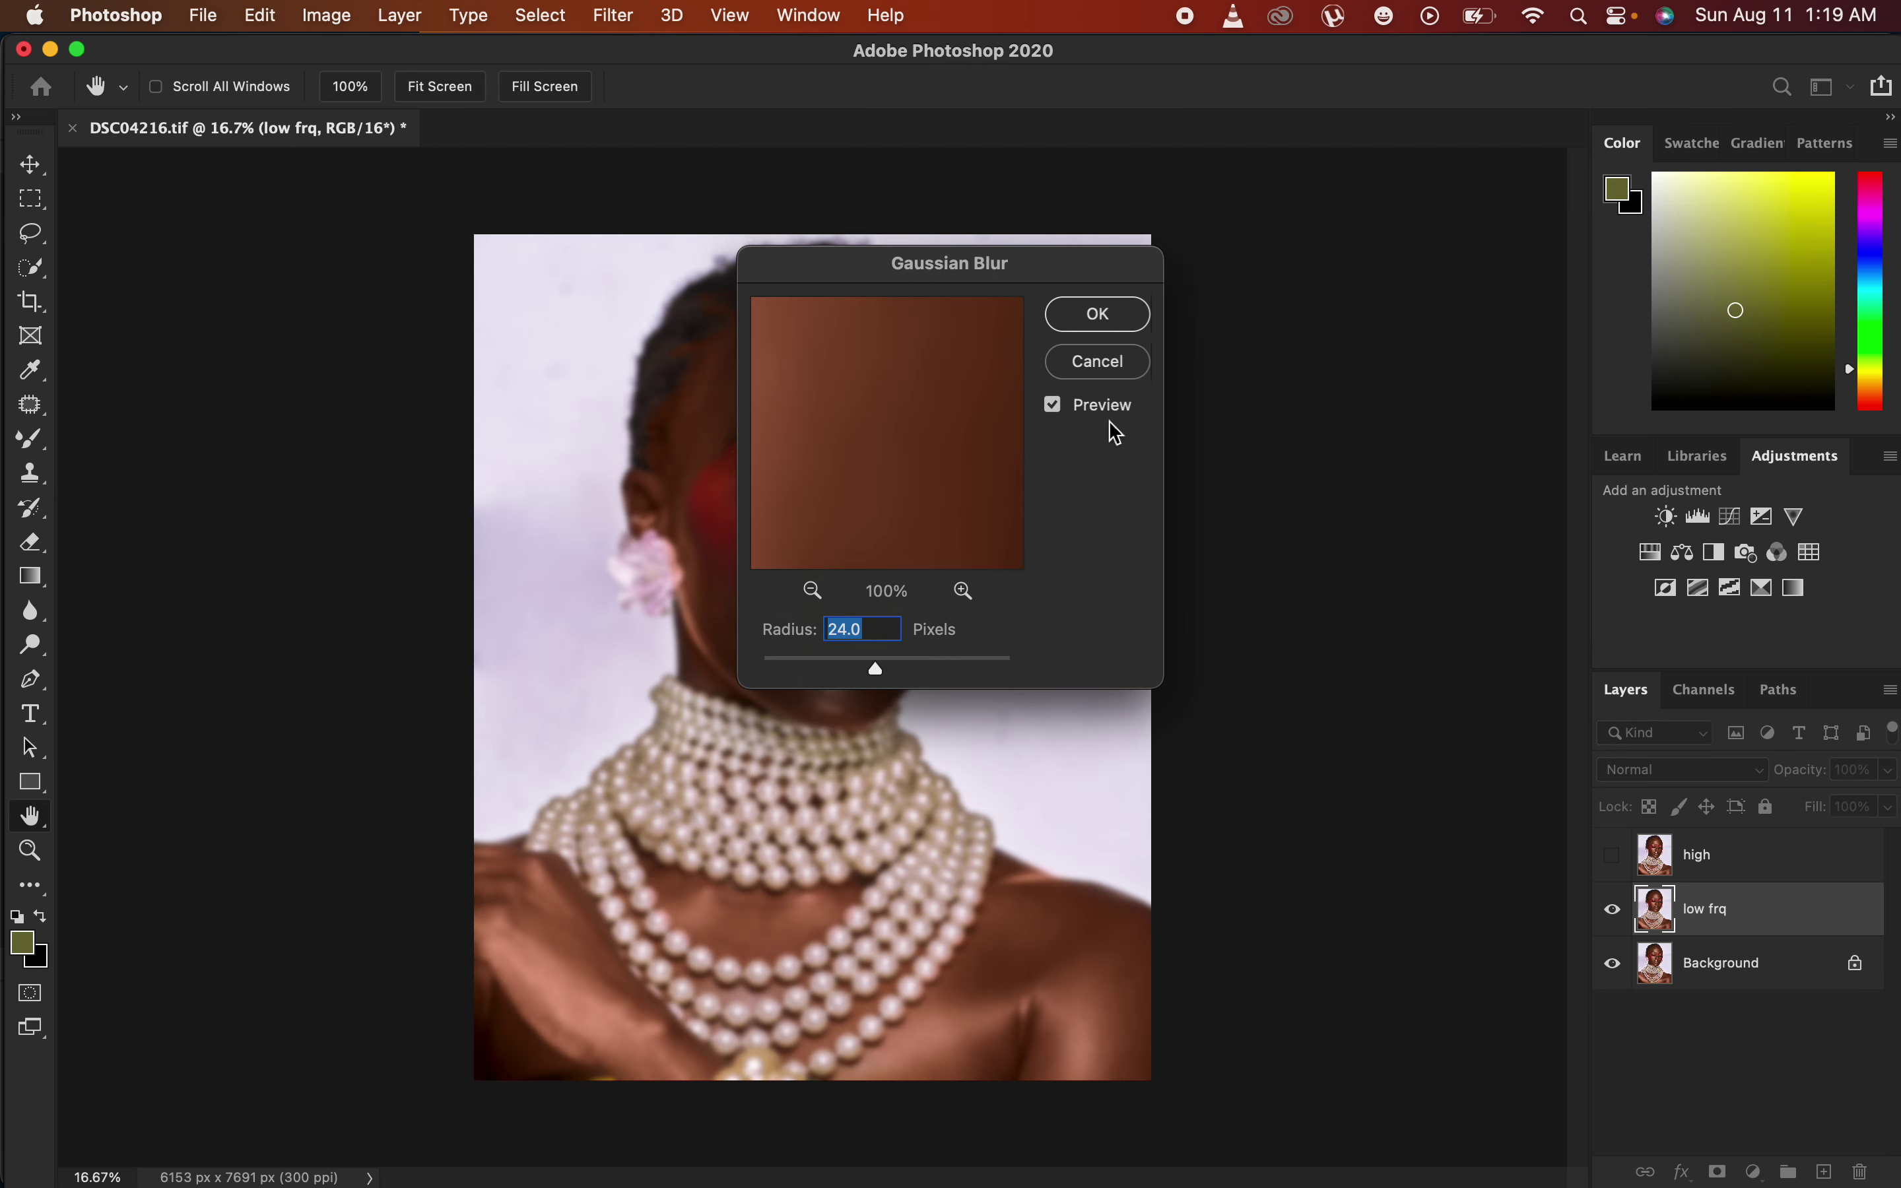
pyautogui.moveTo(967, 255); pyautogui.dragTo(1314, 256)
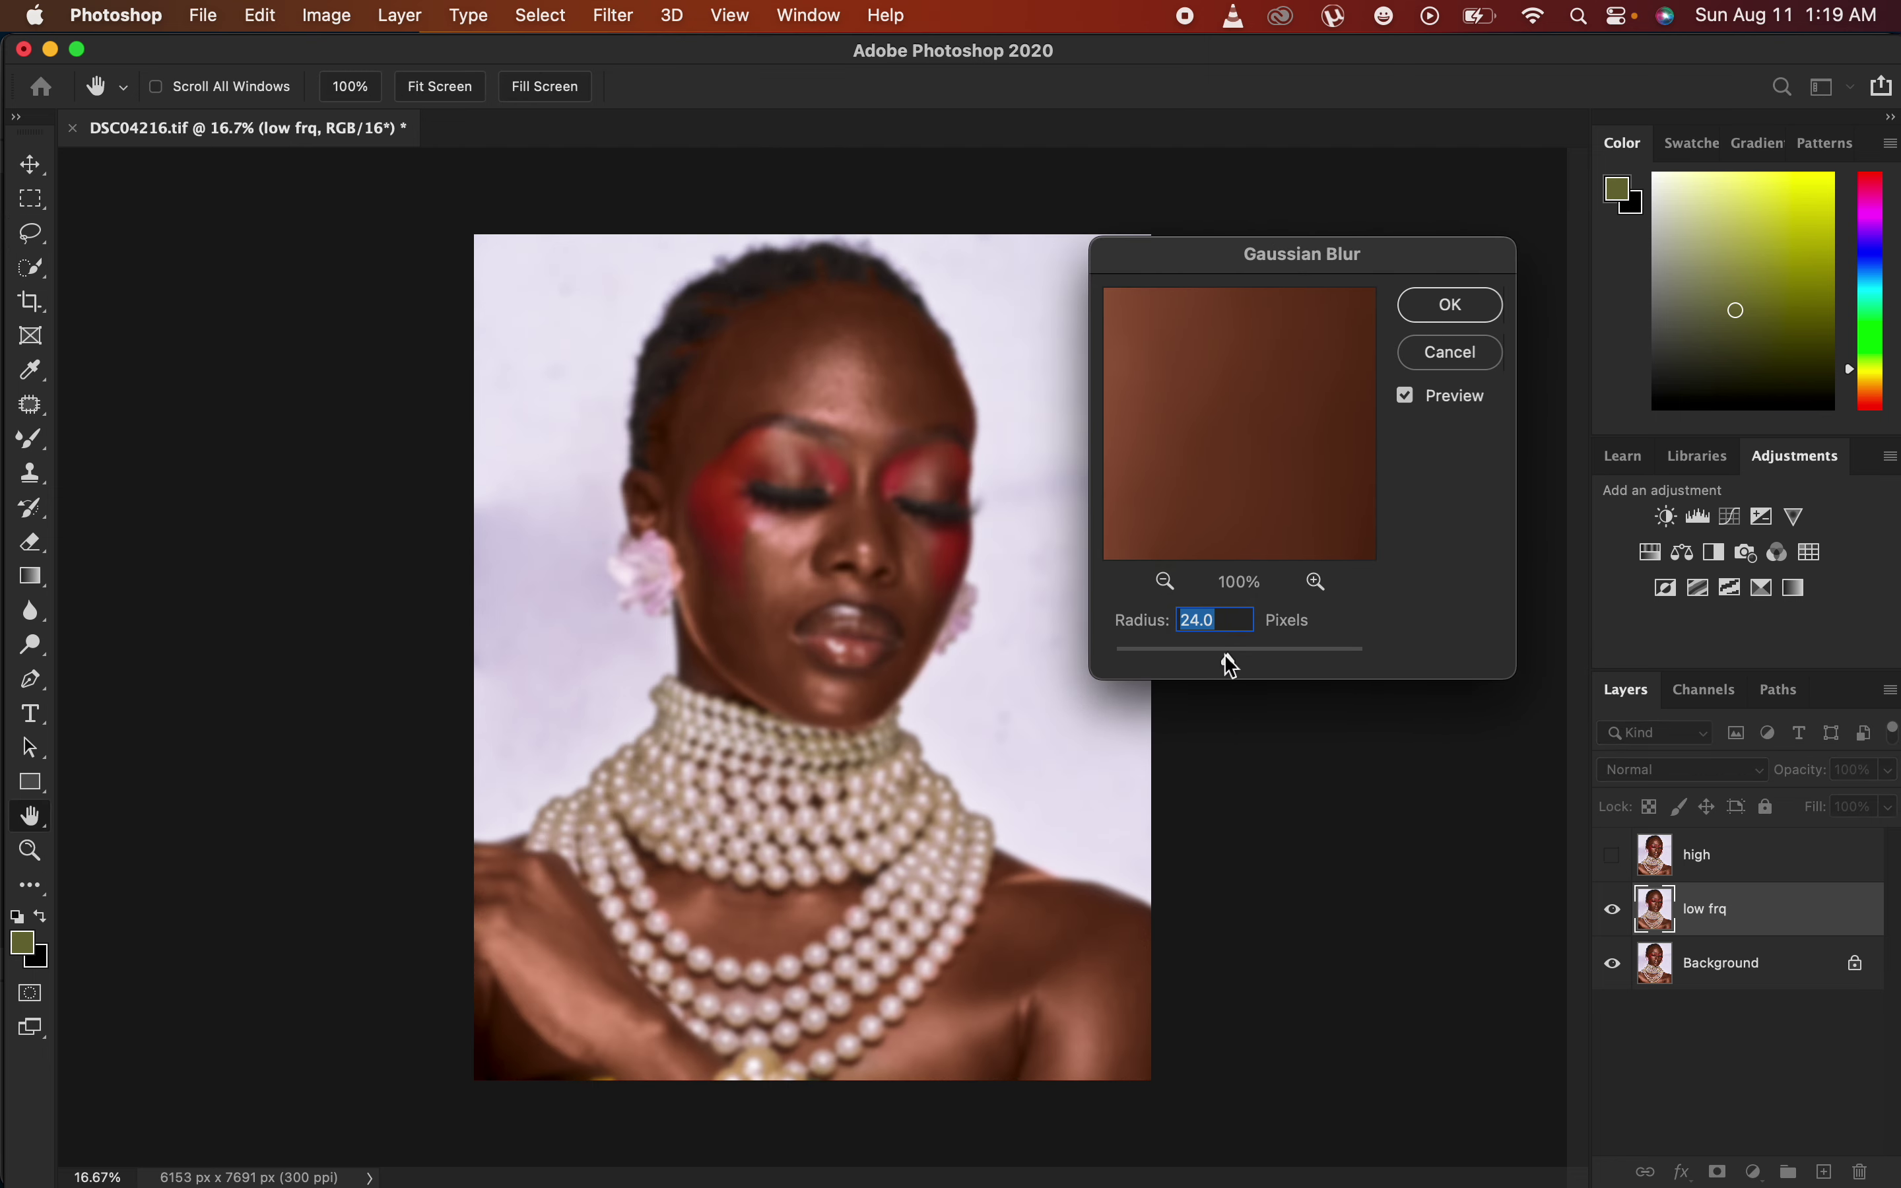
pyautogui.moveTo(1228, 659); pyautogui.dragTo(1115, 658)
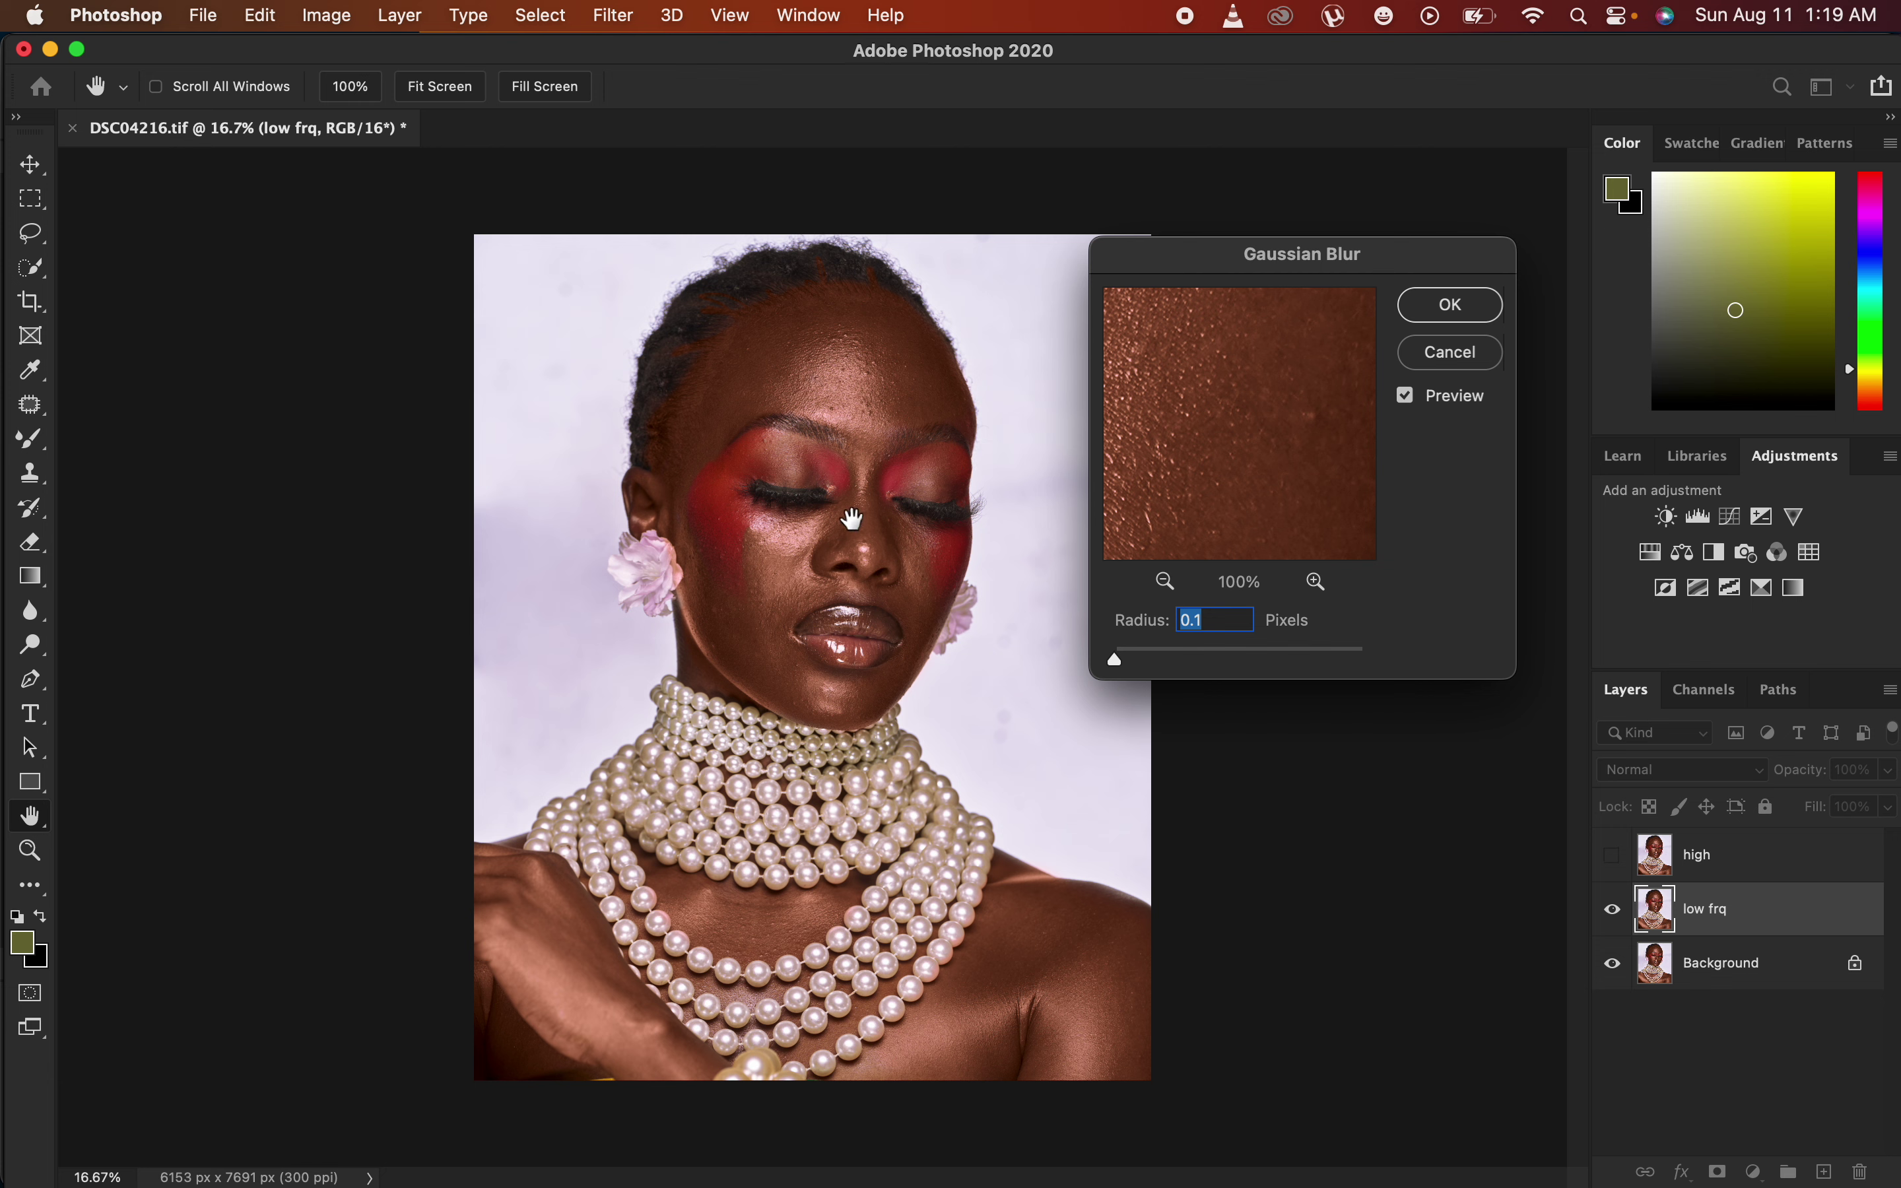
pyautogui.click(860, 383)
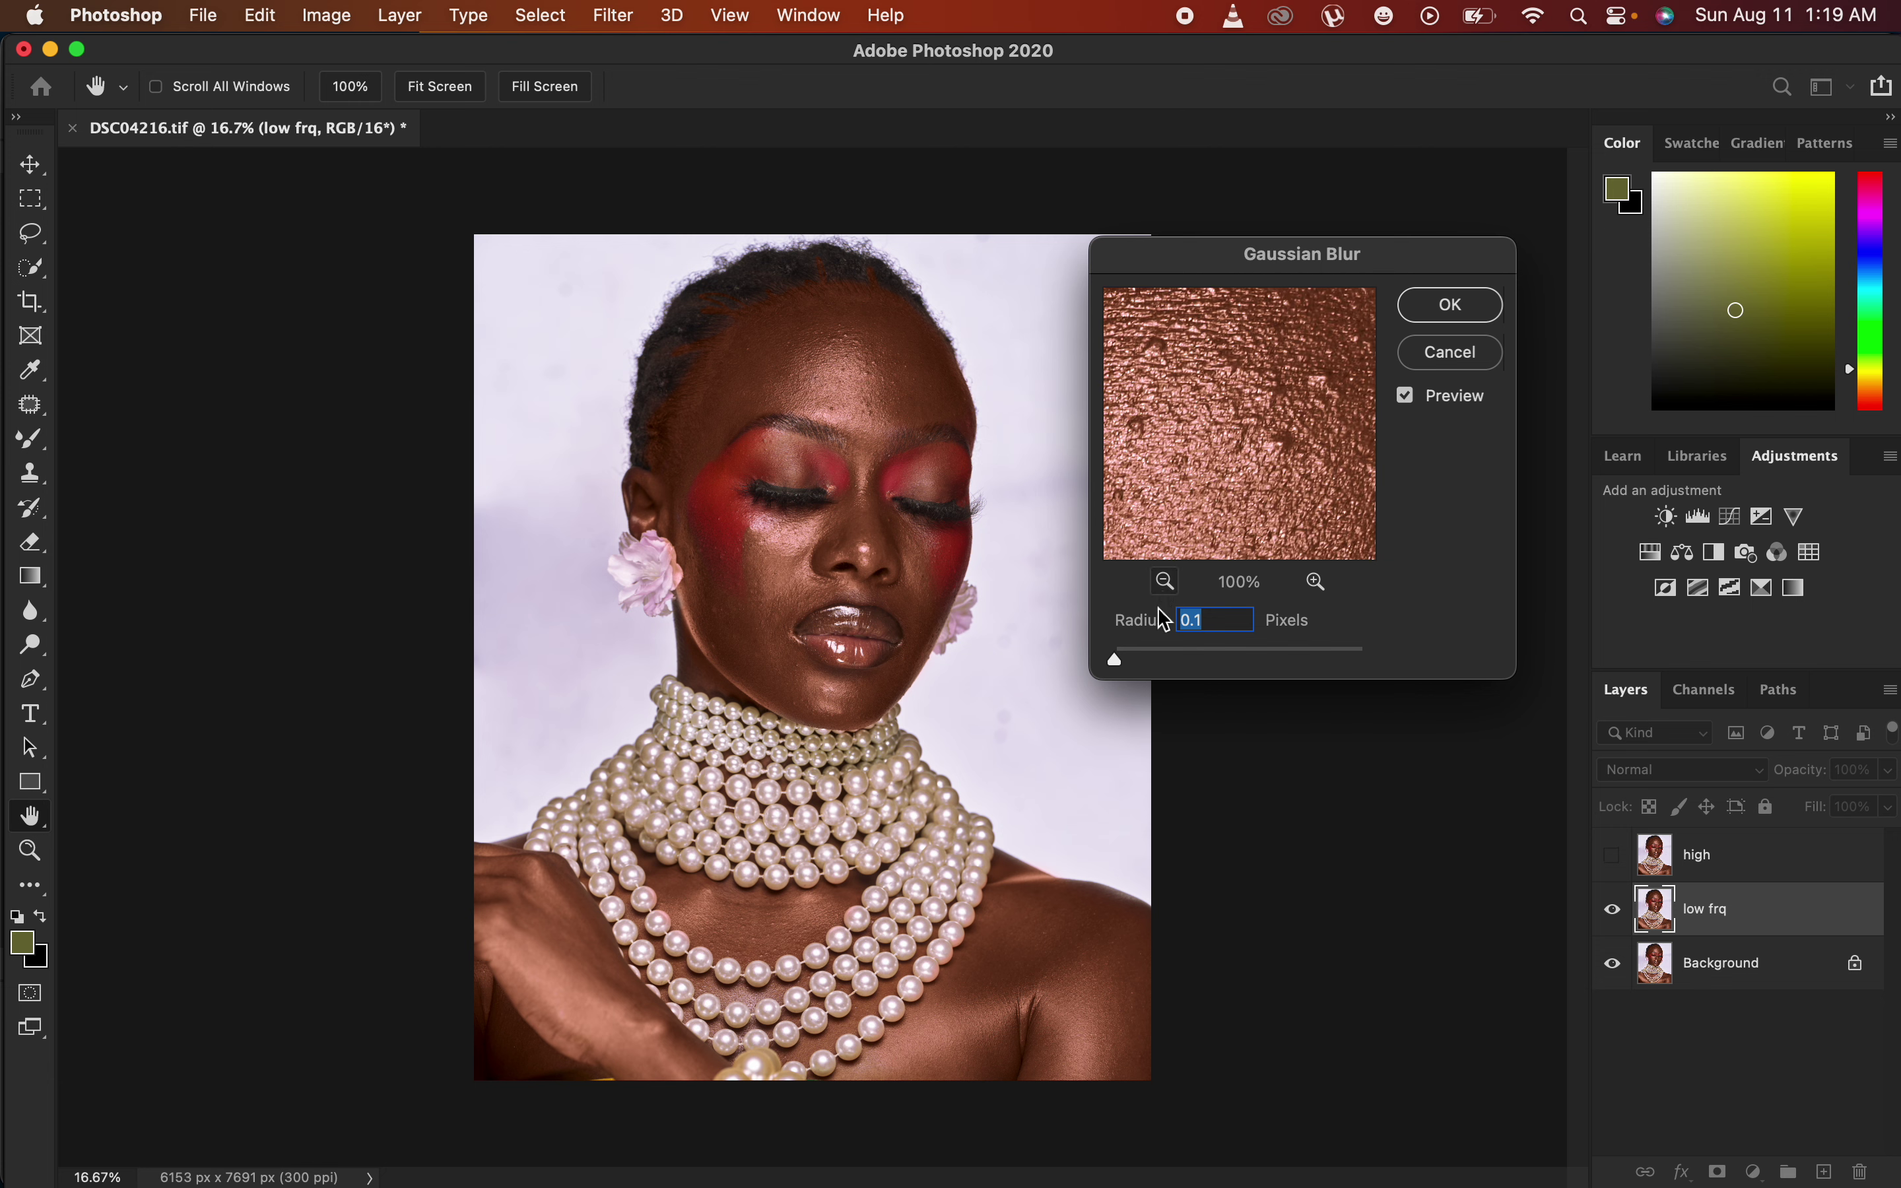
pyautogui.click(1165, 581)
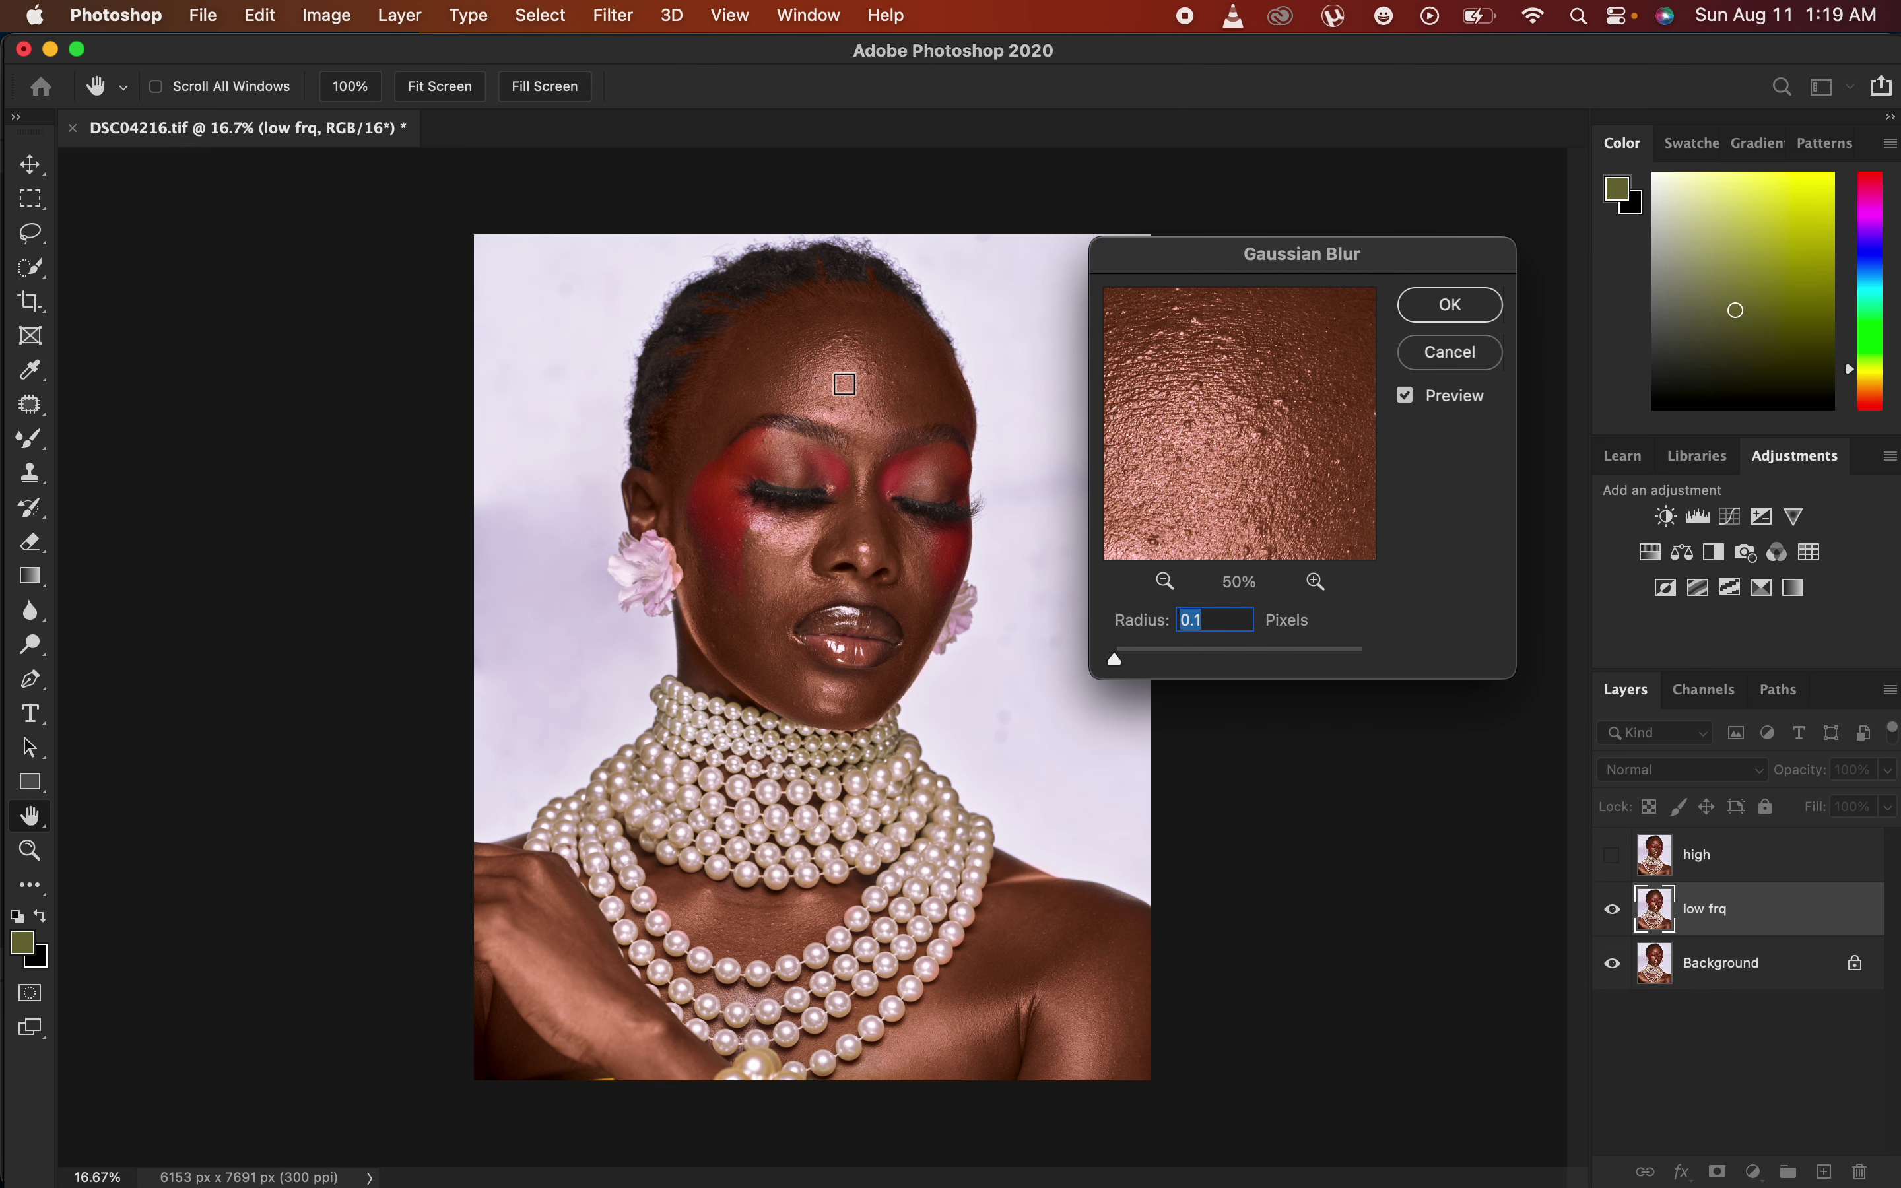
# Raise the blur radius to 8.0 pixels and apply it.
pyautogui.click(859, 385)
pyautogui.click(865, 374)
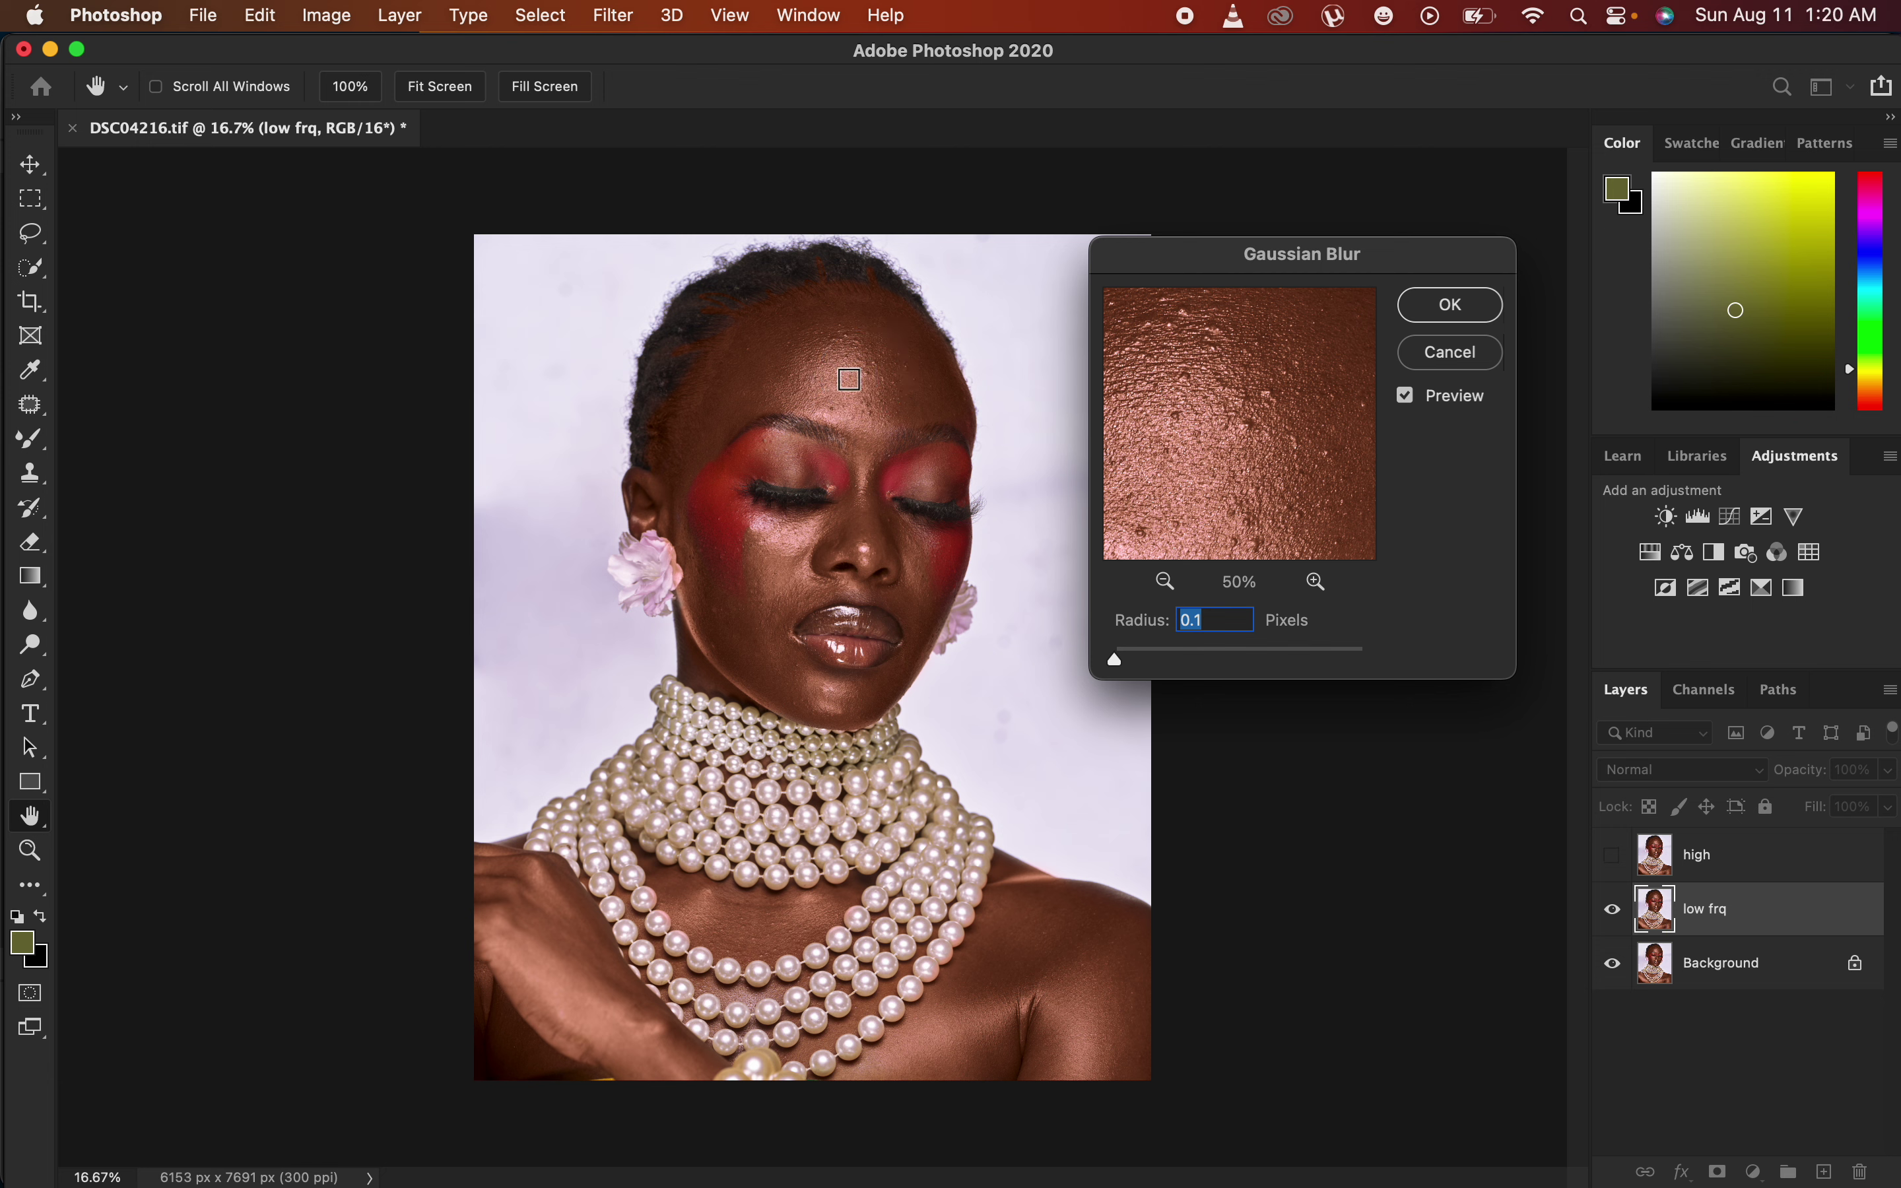
pyautogui.click(848, 381)
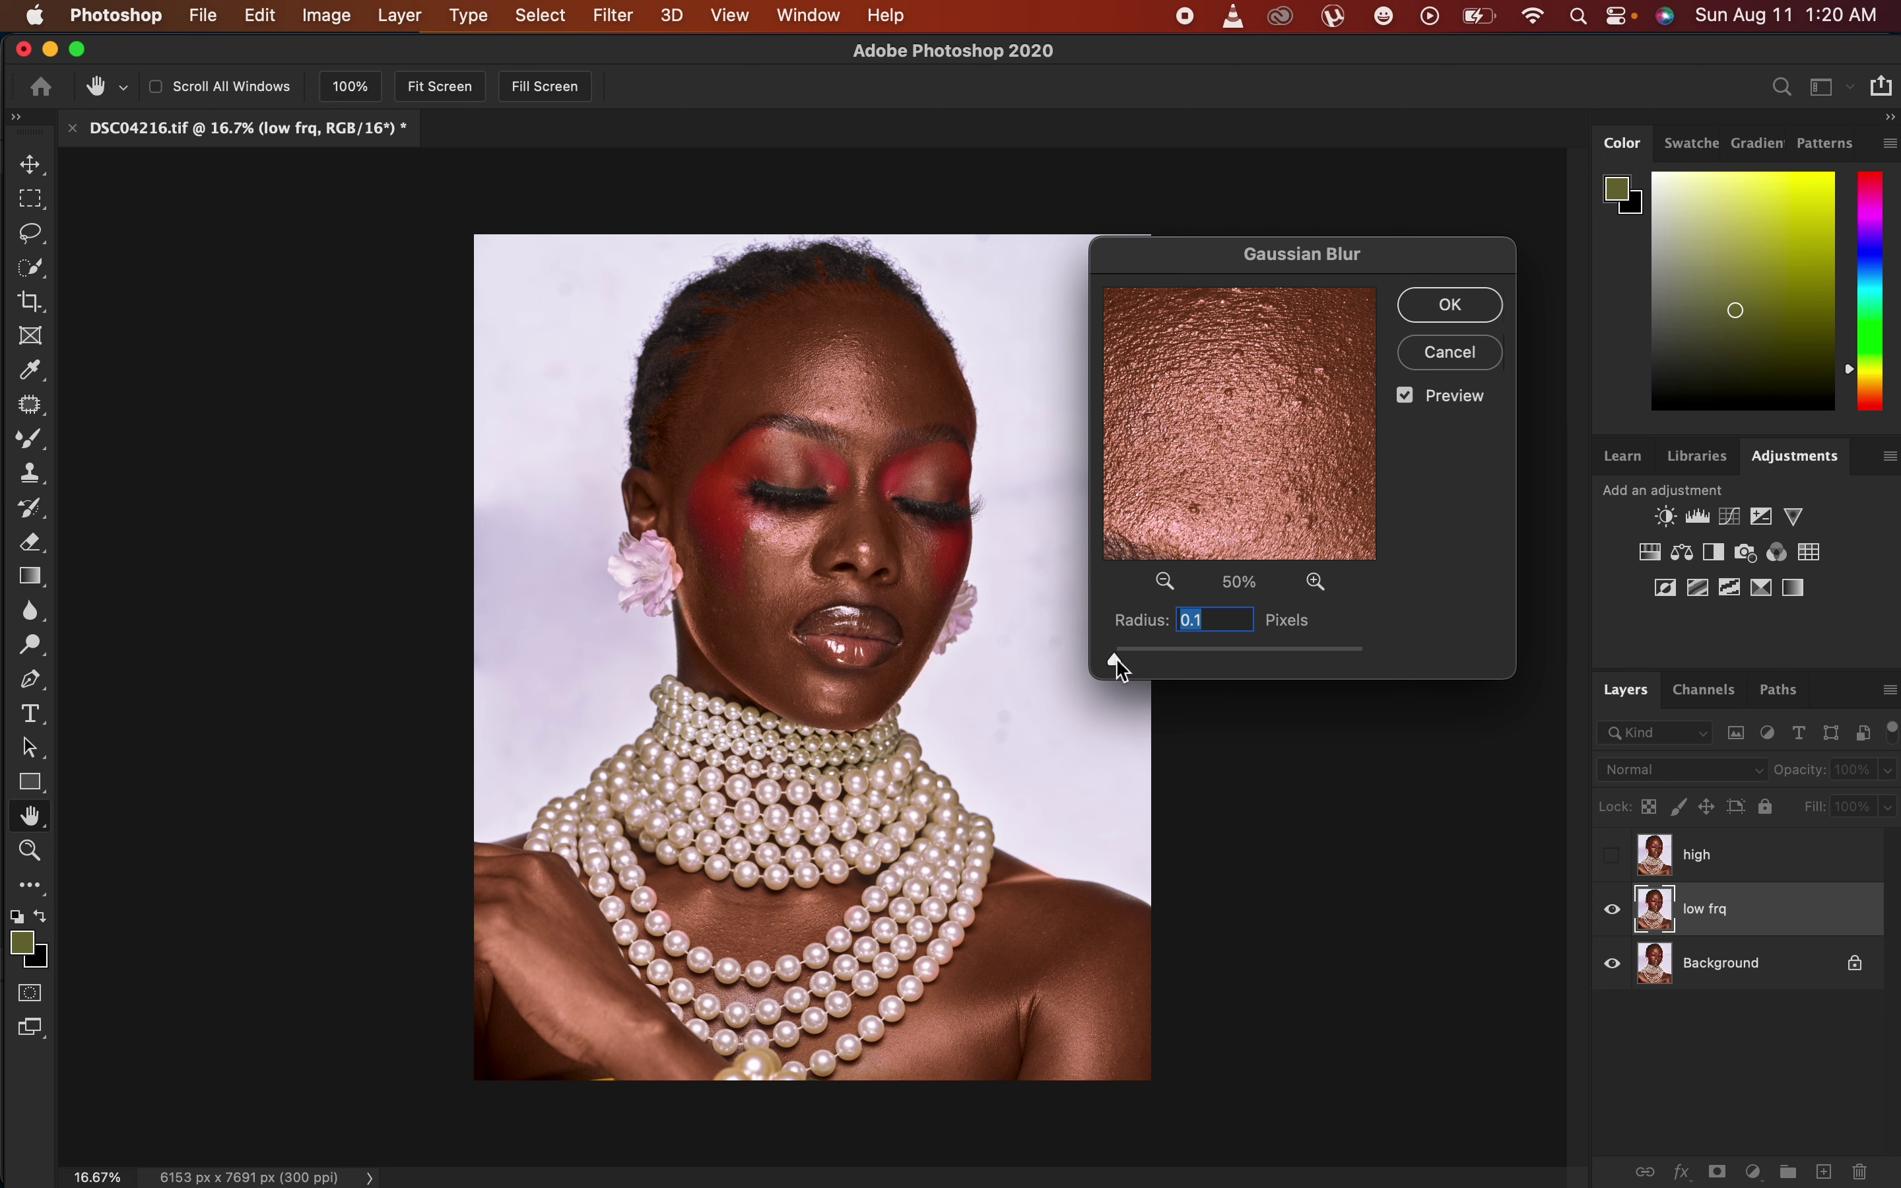
pyautogui.moveTo(1117, 660); pyautogui.dragTo(1208, 670)
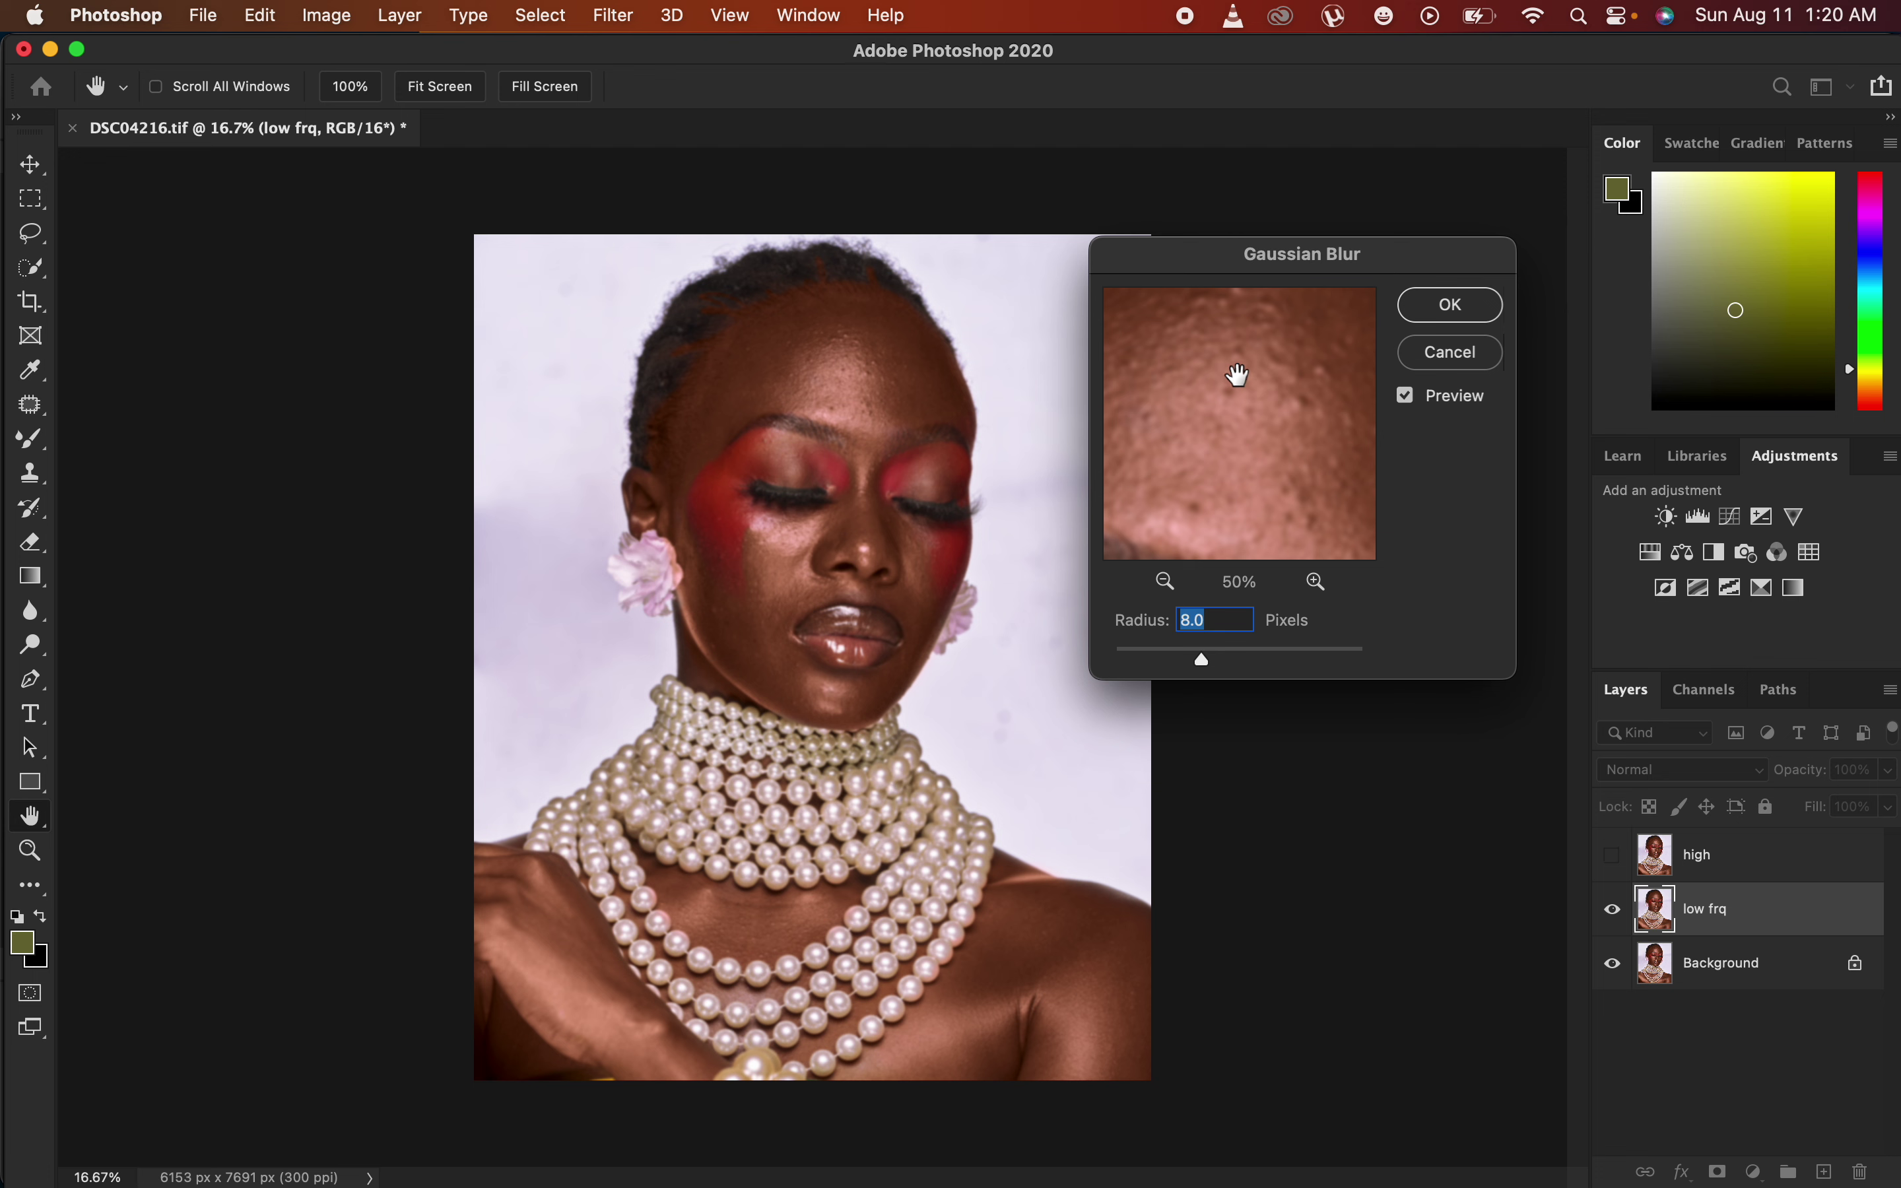
pyautogui.click(1451, 306)
pyautogui.press('l')
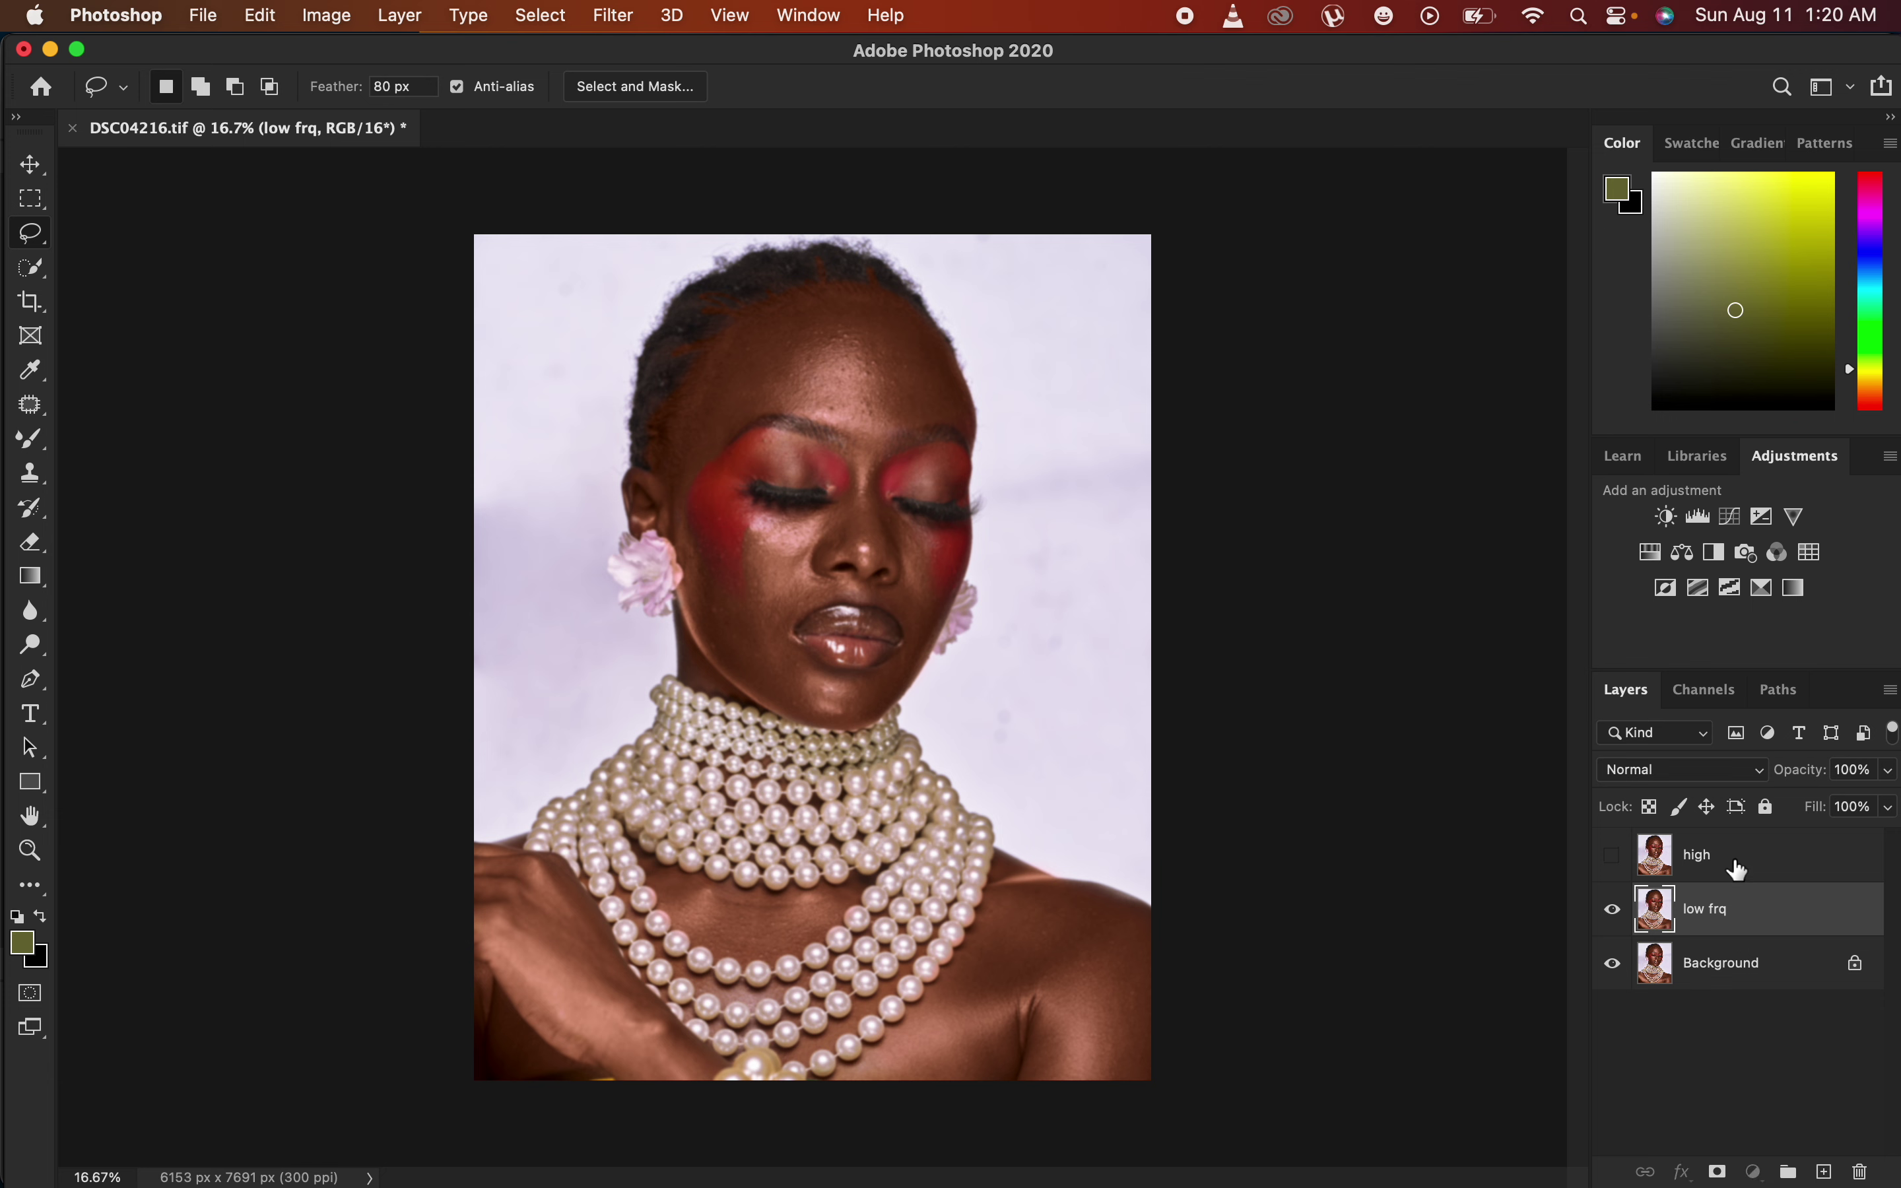
# Show and select the high layer, and keep the image at 16 Bits/Channel.
pyautogui.click(1718, 872)
pyautogui.click(1613, 855)
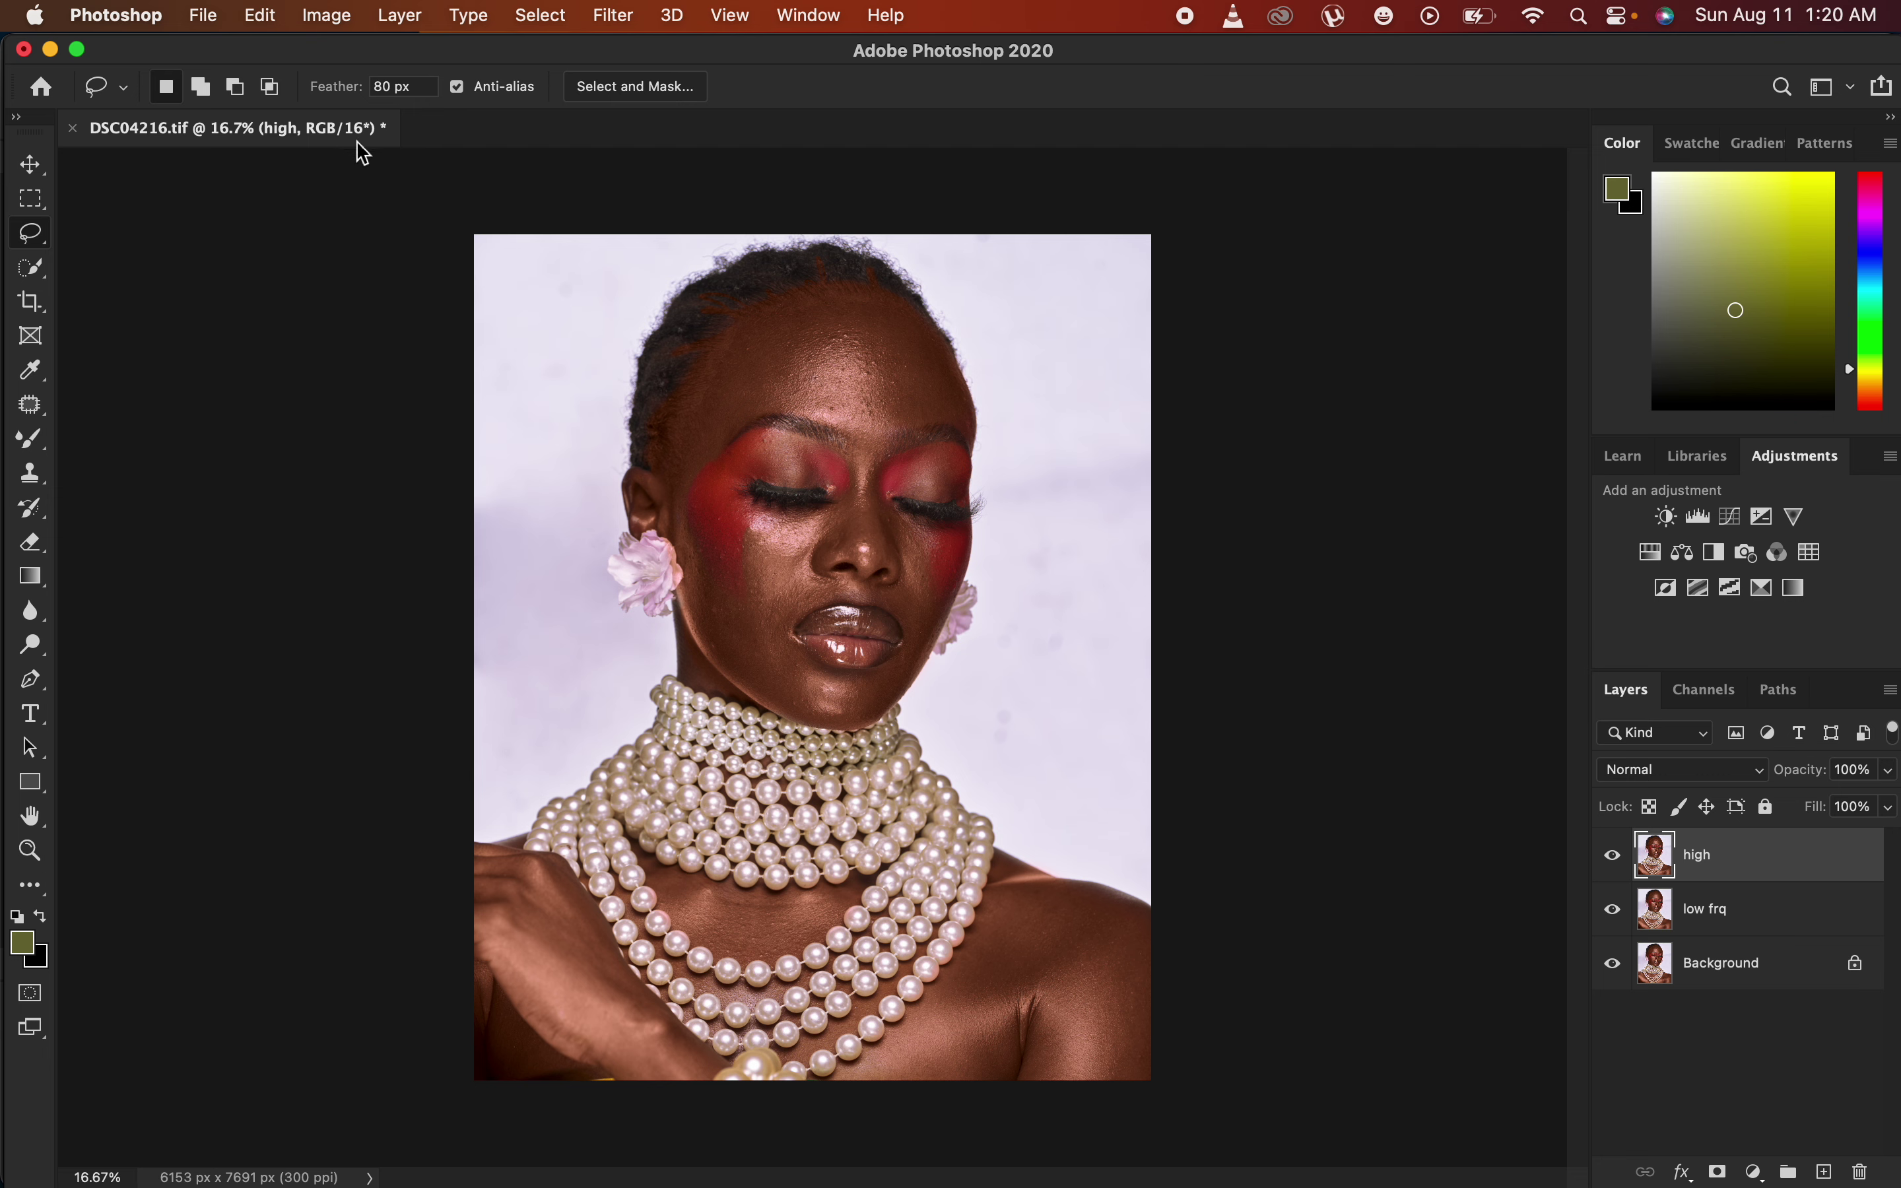
pyautogui.click(327, 15)
pyautogui.moveTo(371, 52)
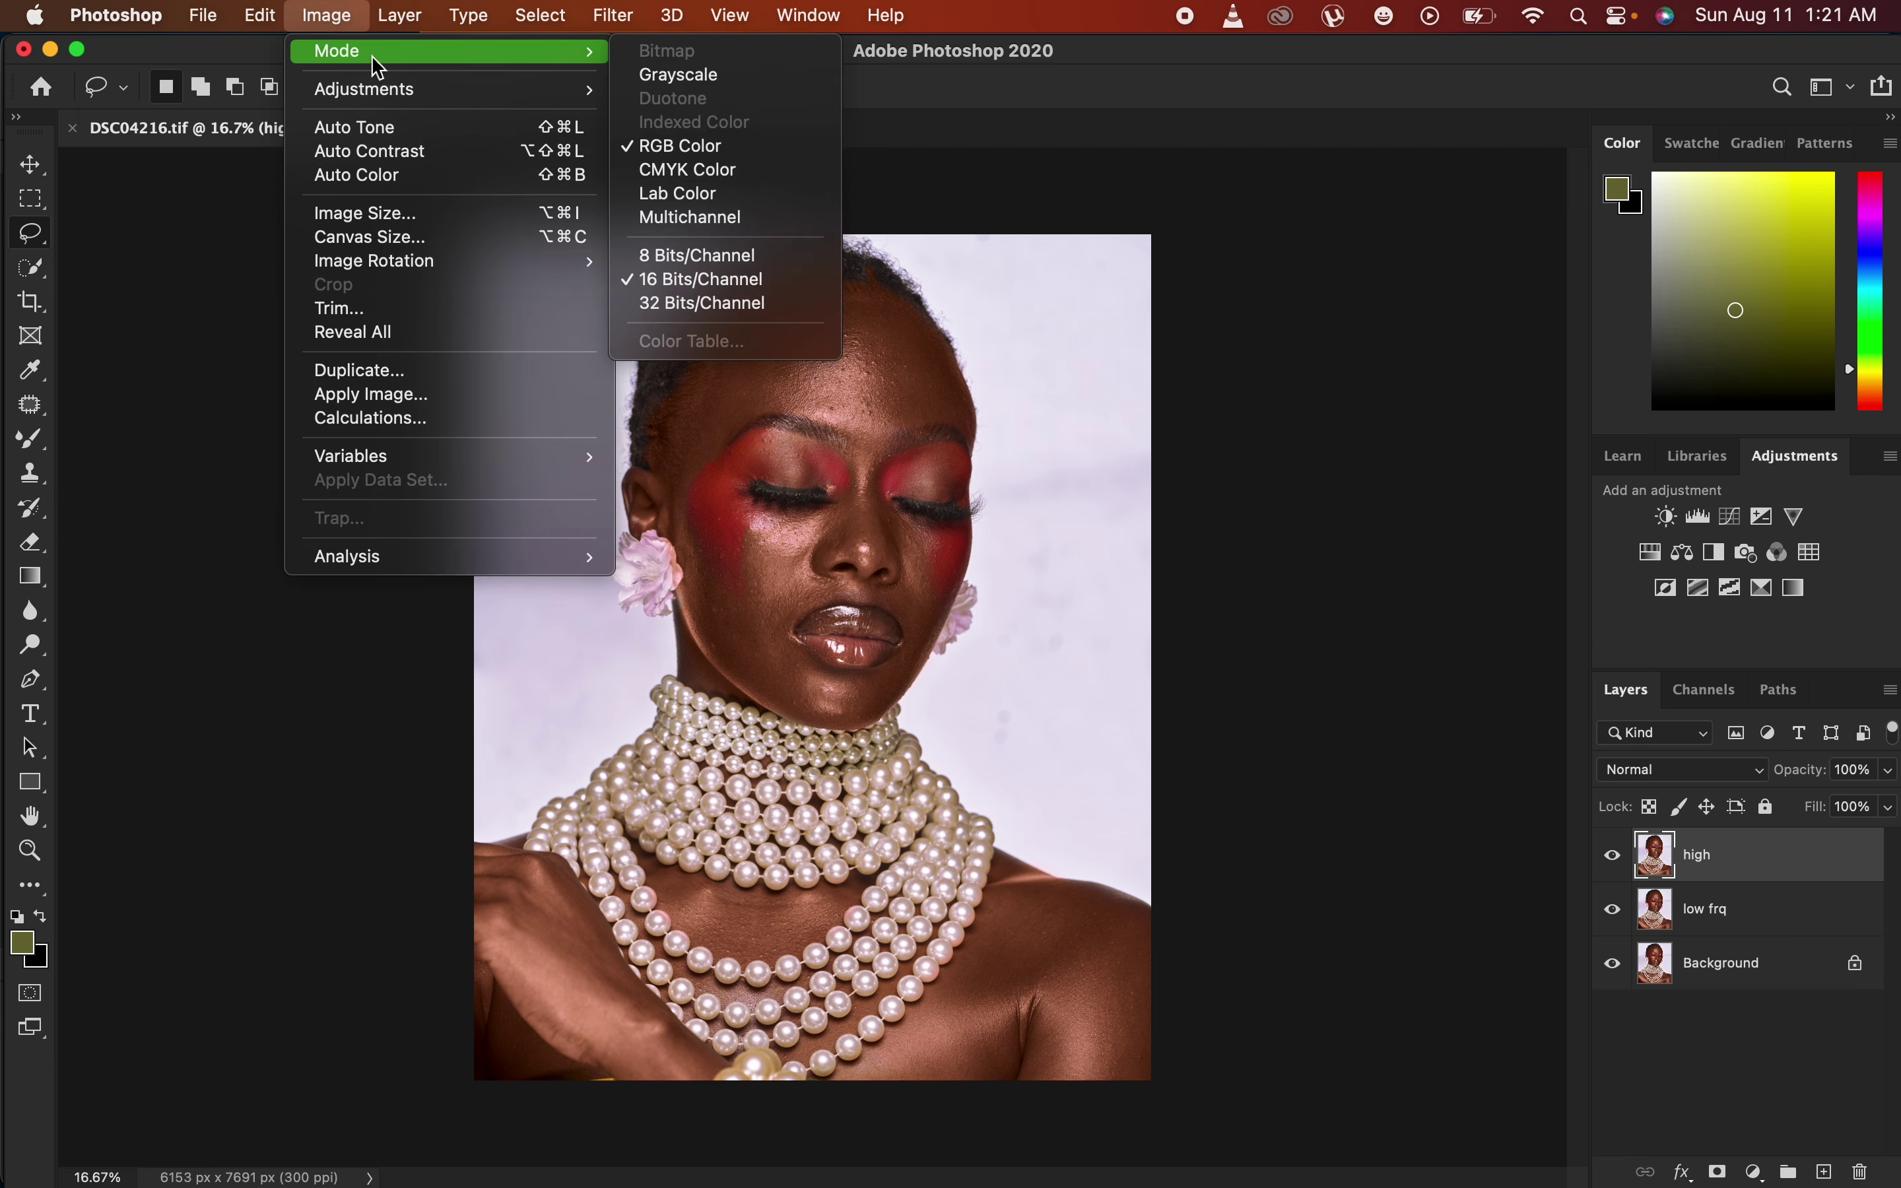
pyautogui.click(682, 280)
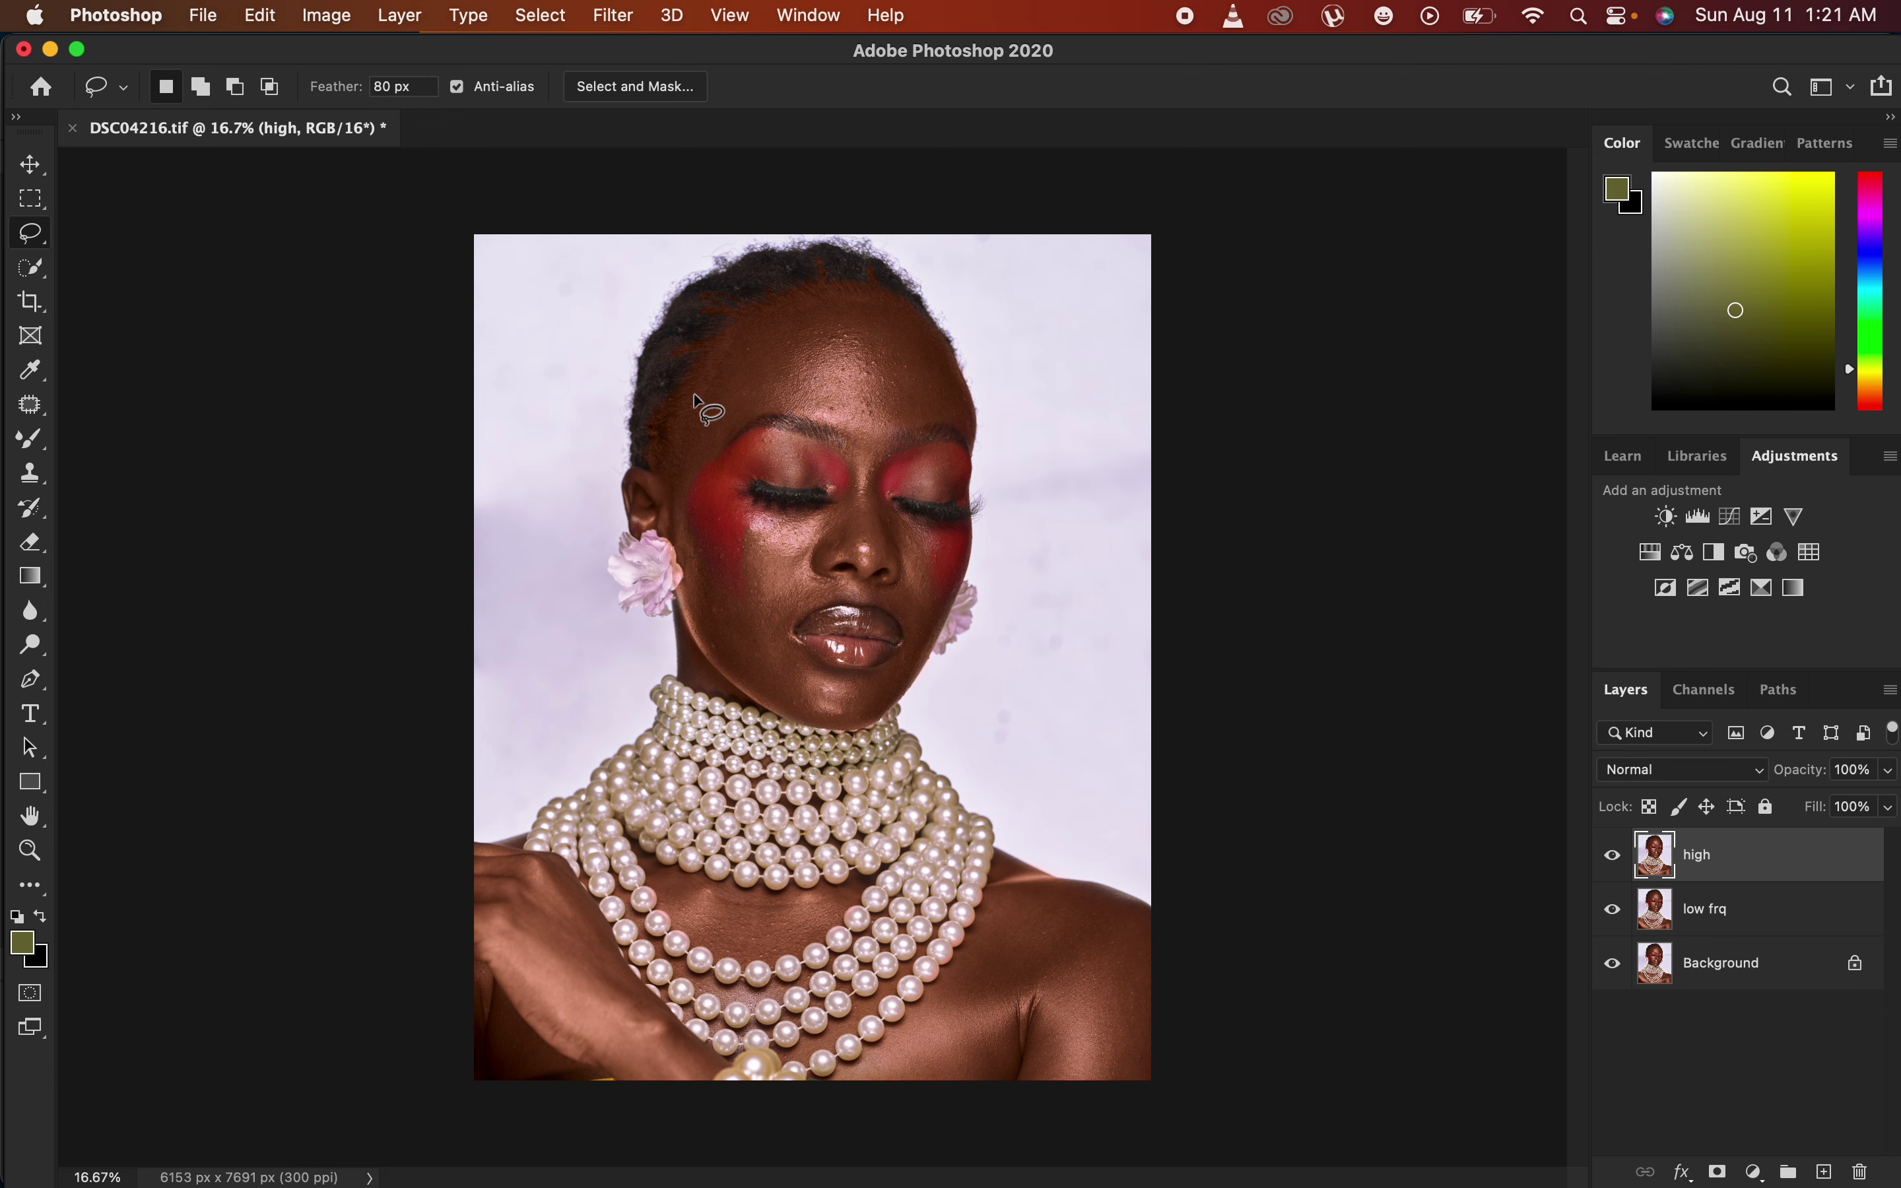
pyautogui.click(324, 17)
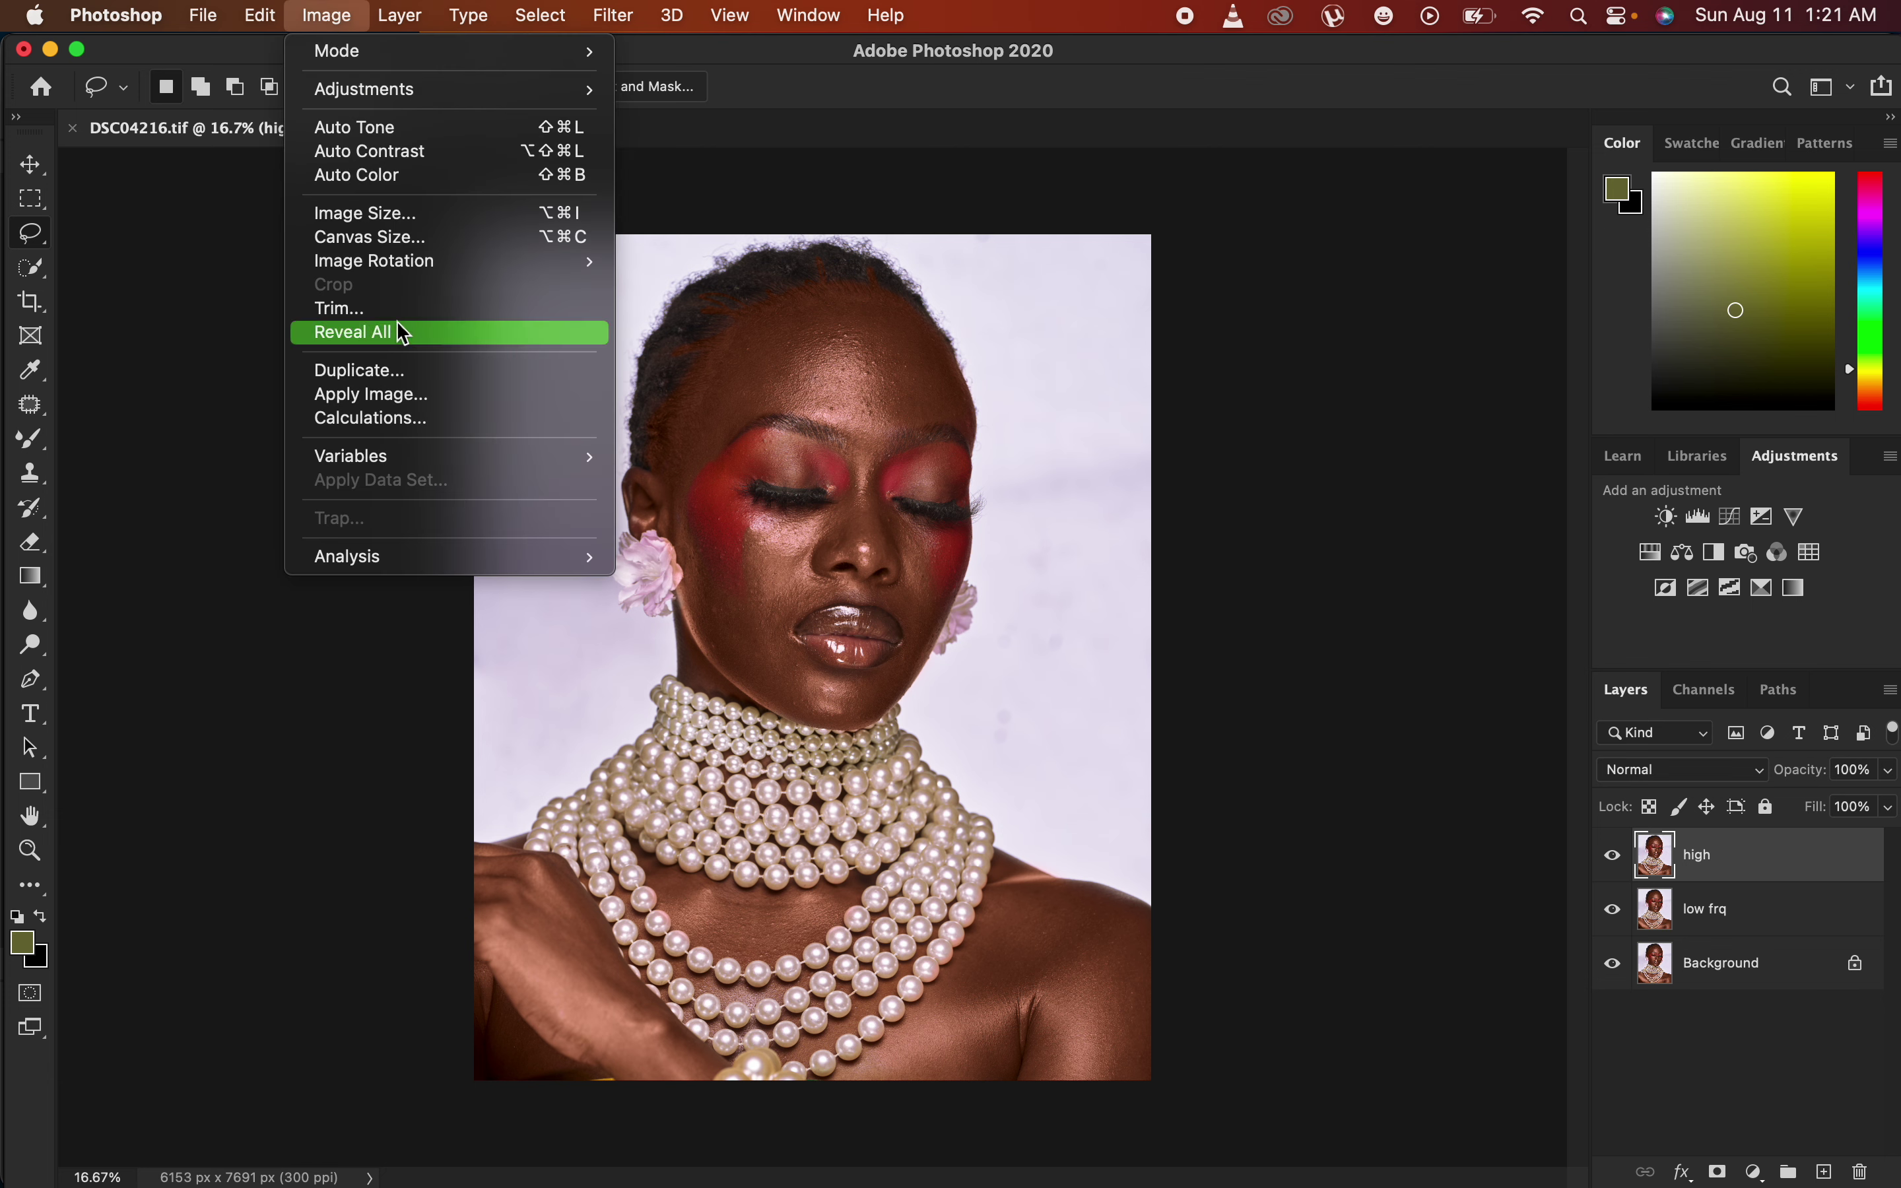
# In Apply Image, take low frq as the source layer with Add blending.
pyautogui.click(407, 395)
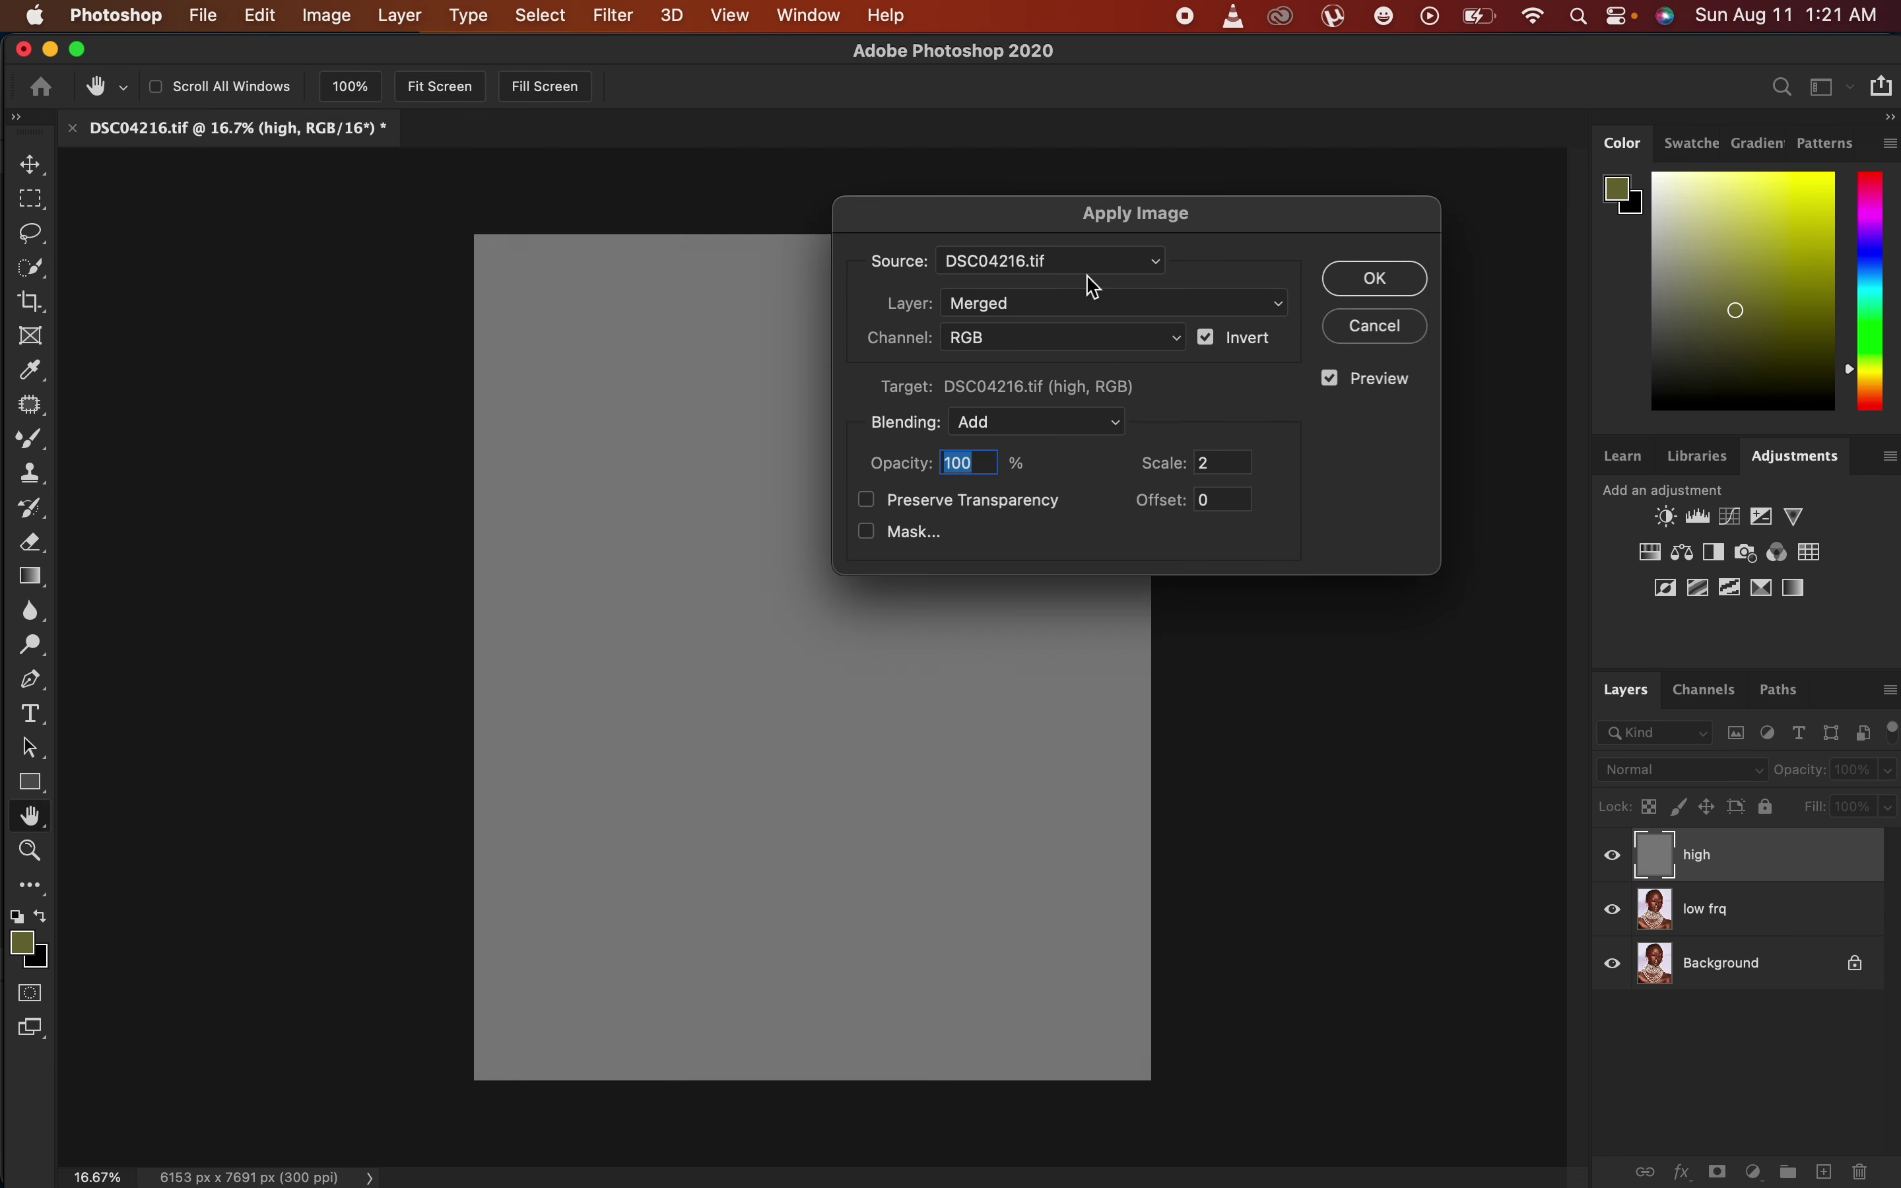
pyautogui.moveTo(1107, 216); pyautogui.dragTo(1282, 196)
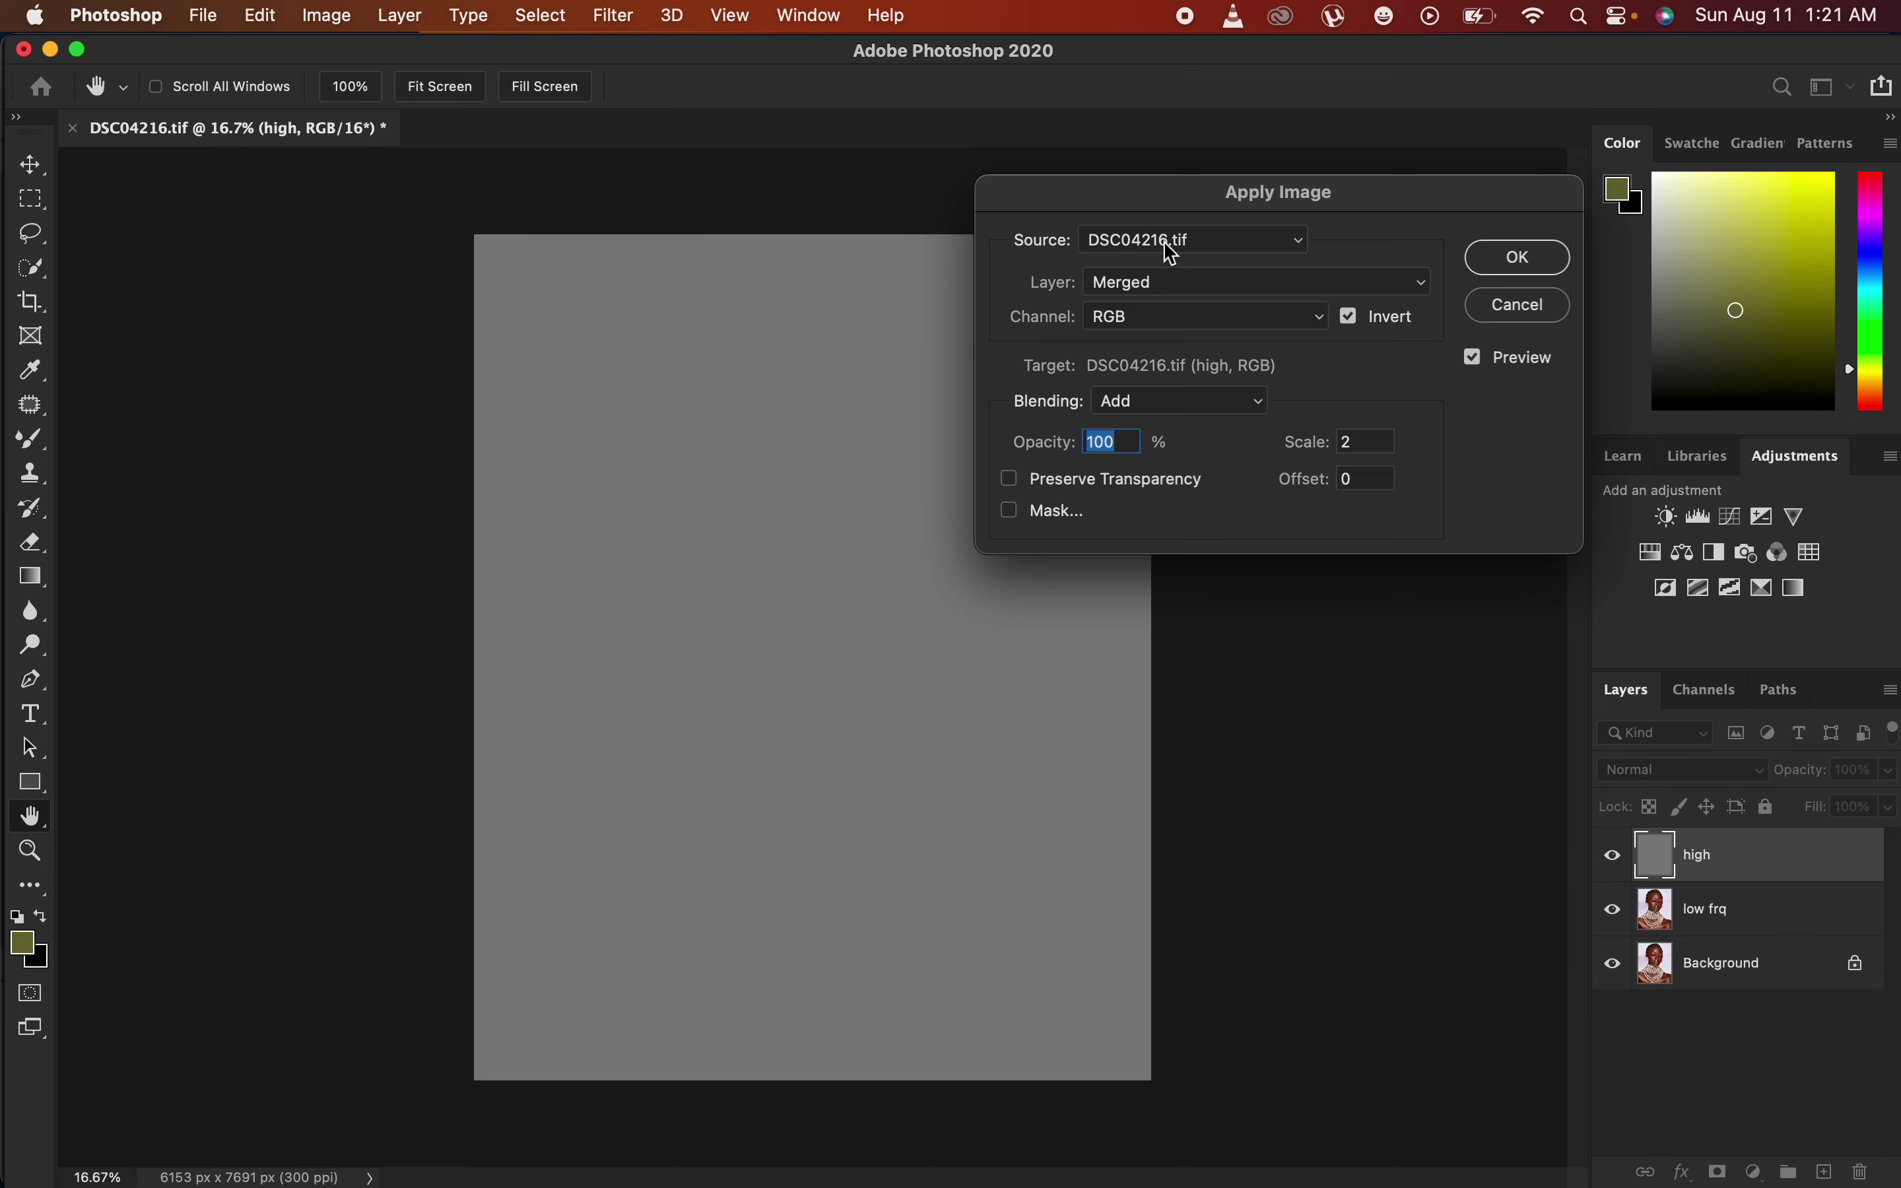
pyautogui.click(1166, 285)
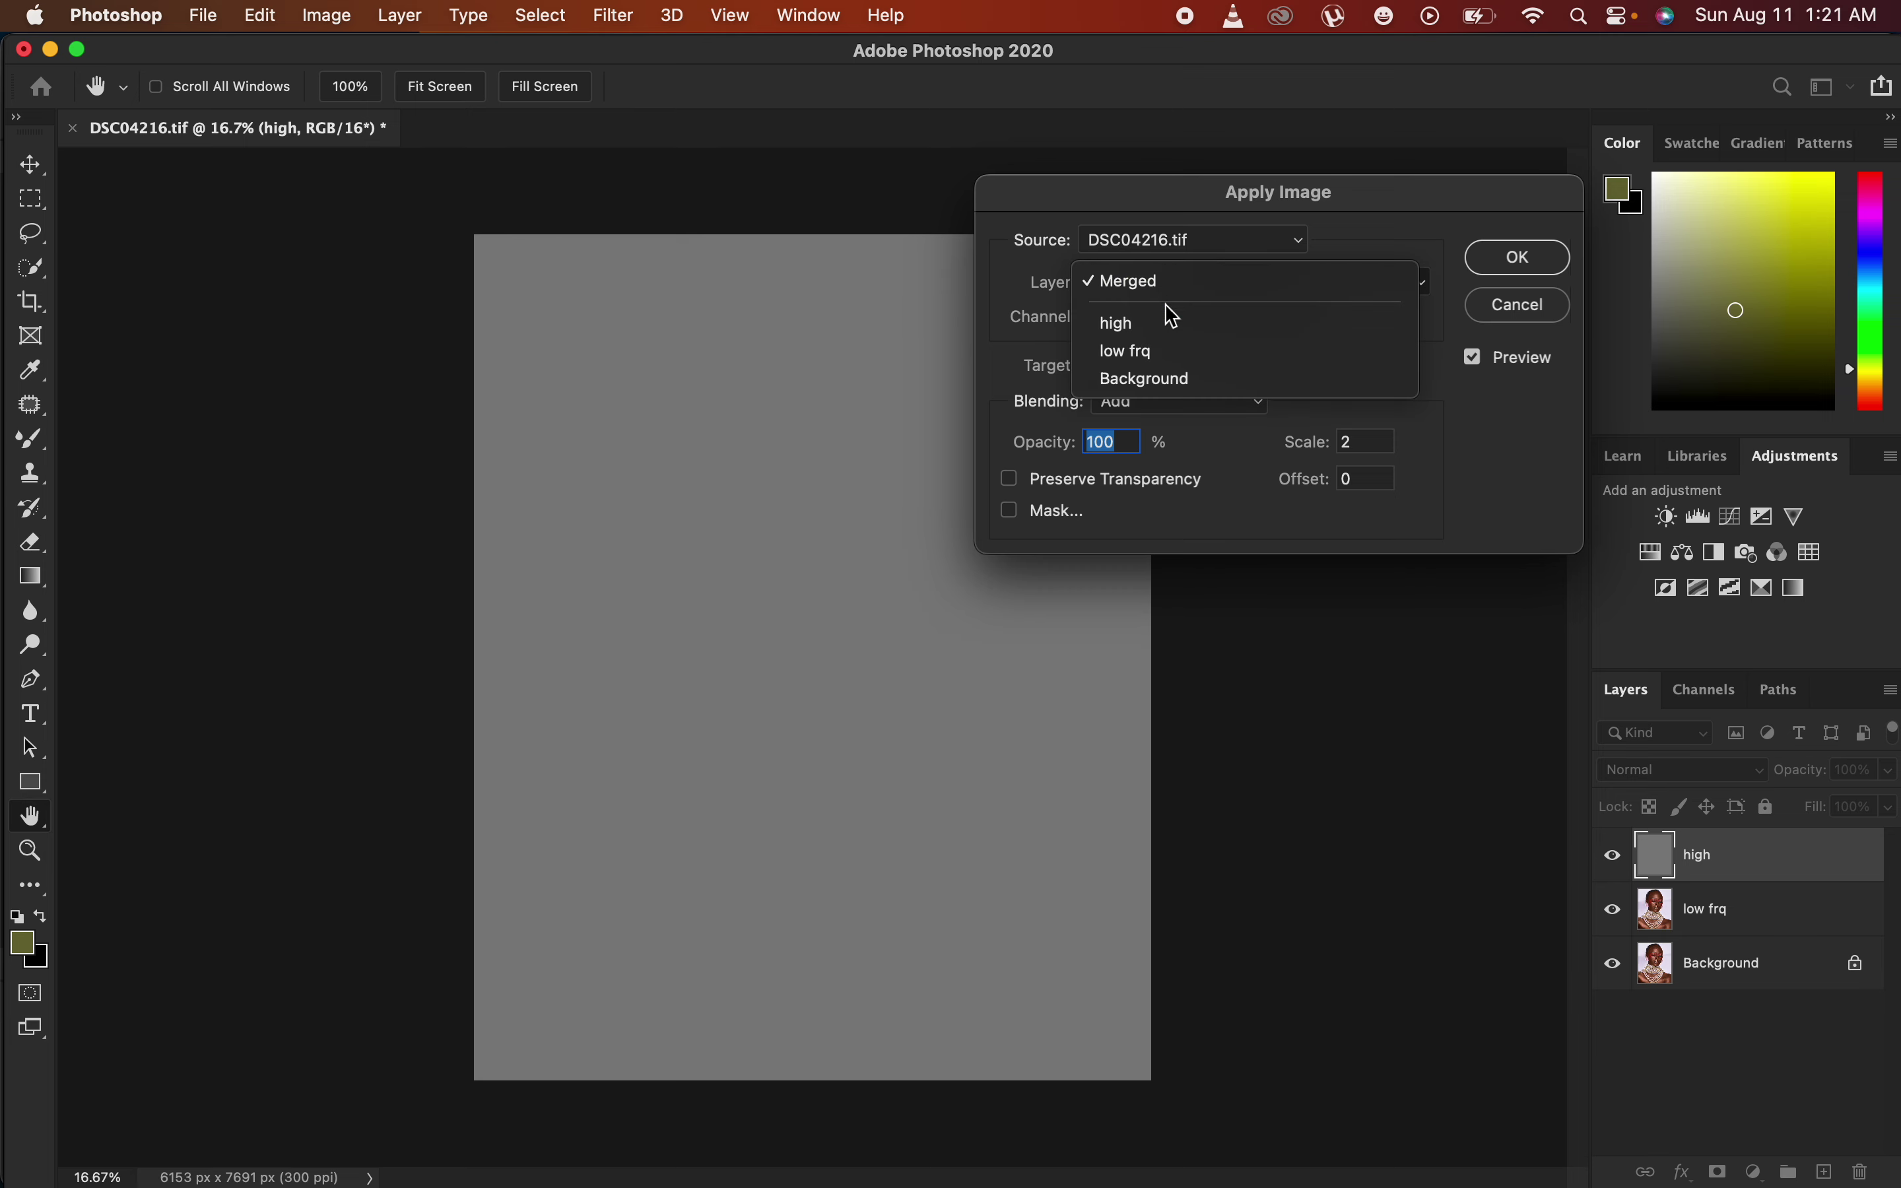
pyautogui.click(1178, 352)
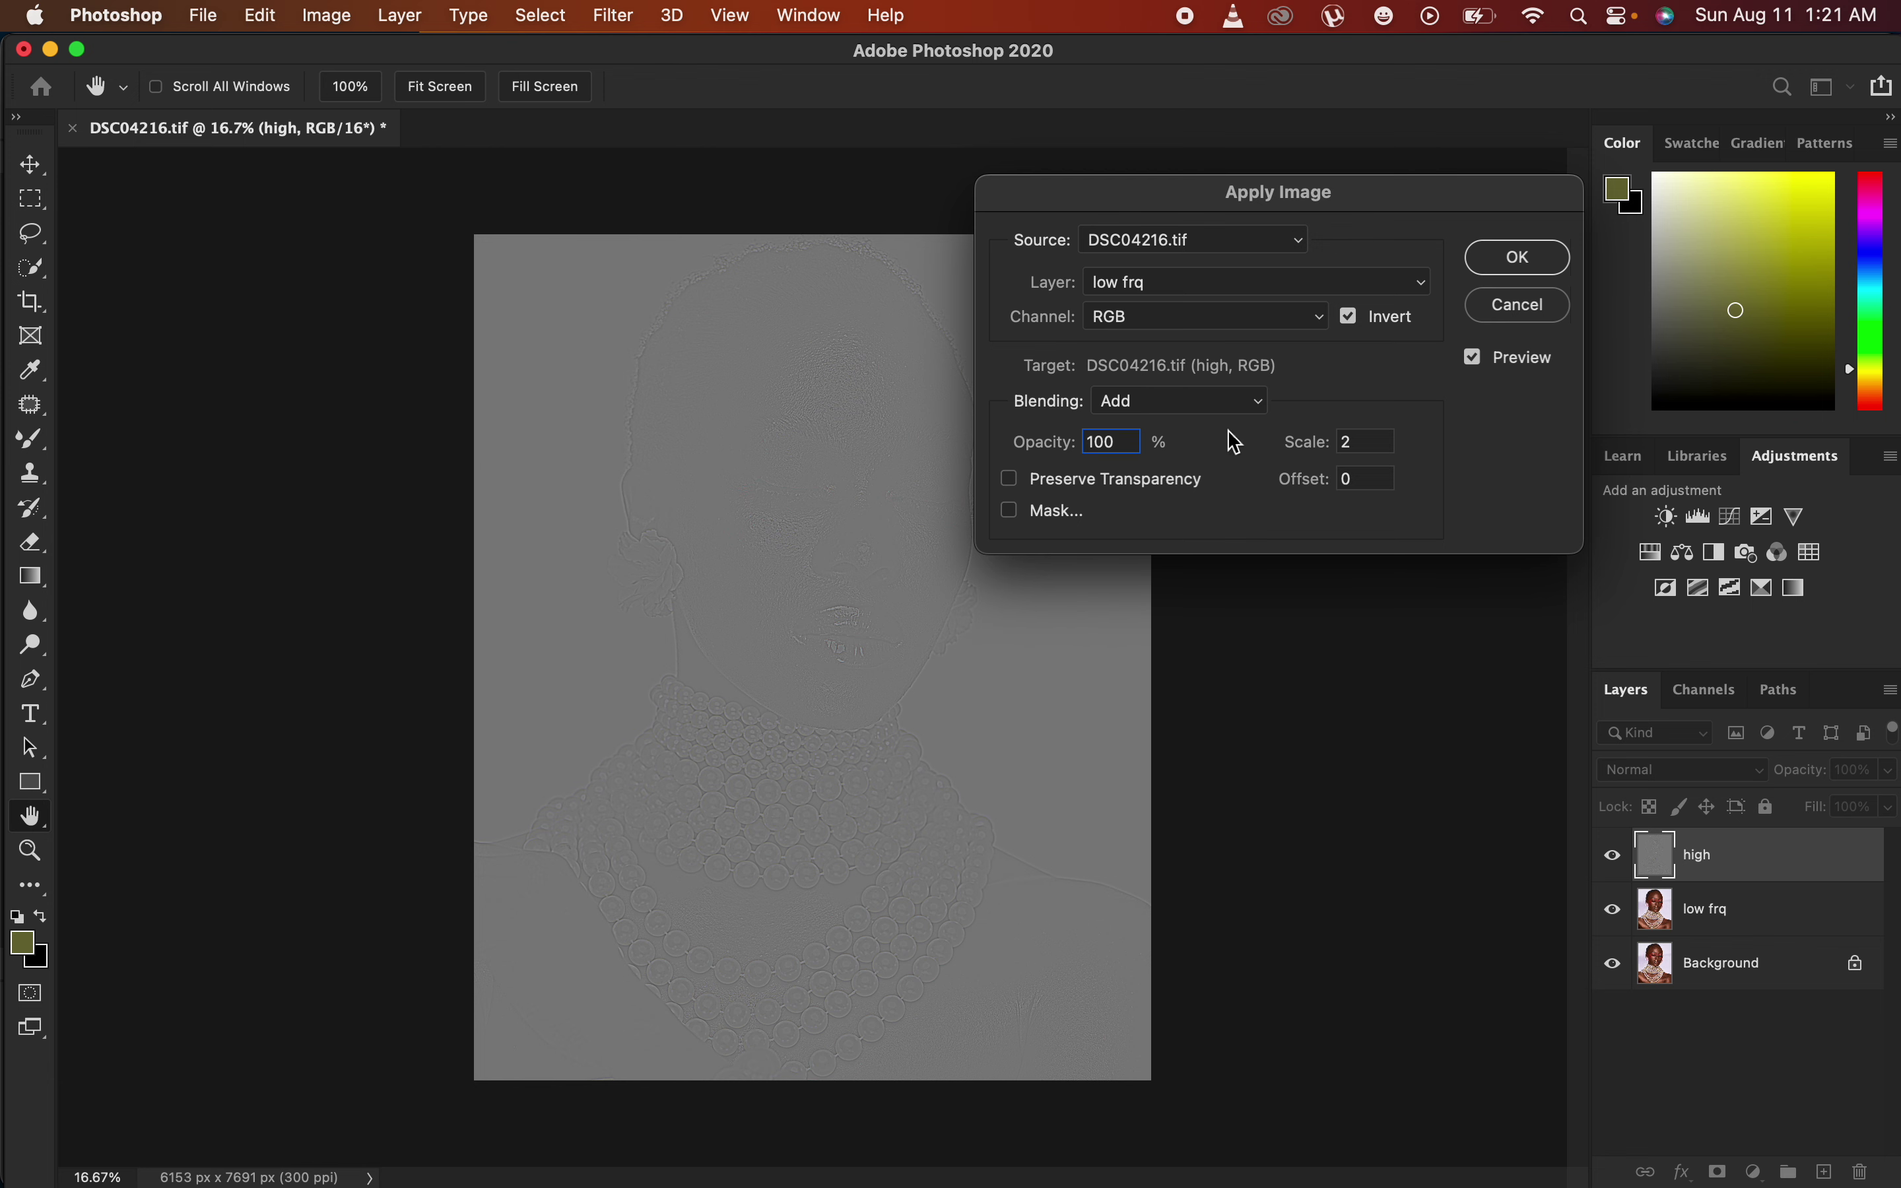
pyautogui.click(1175, 405)
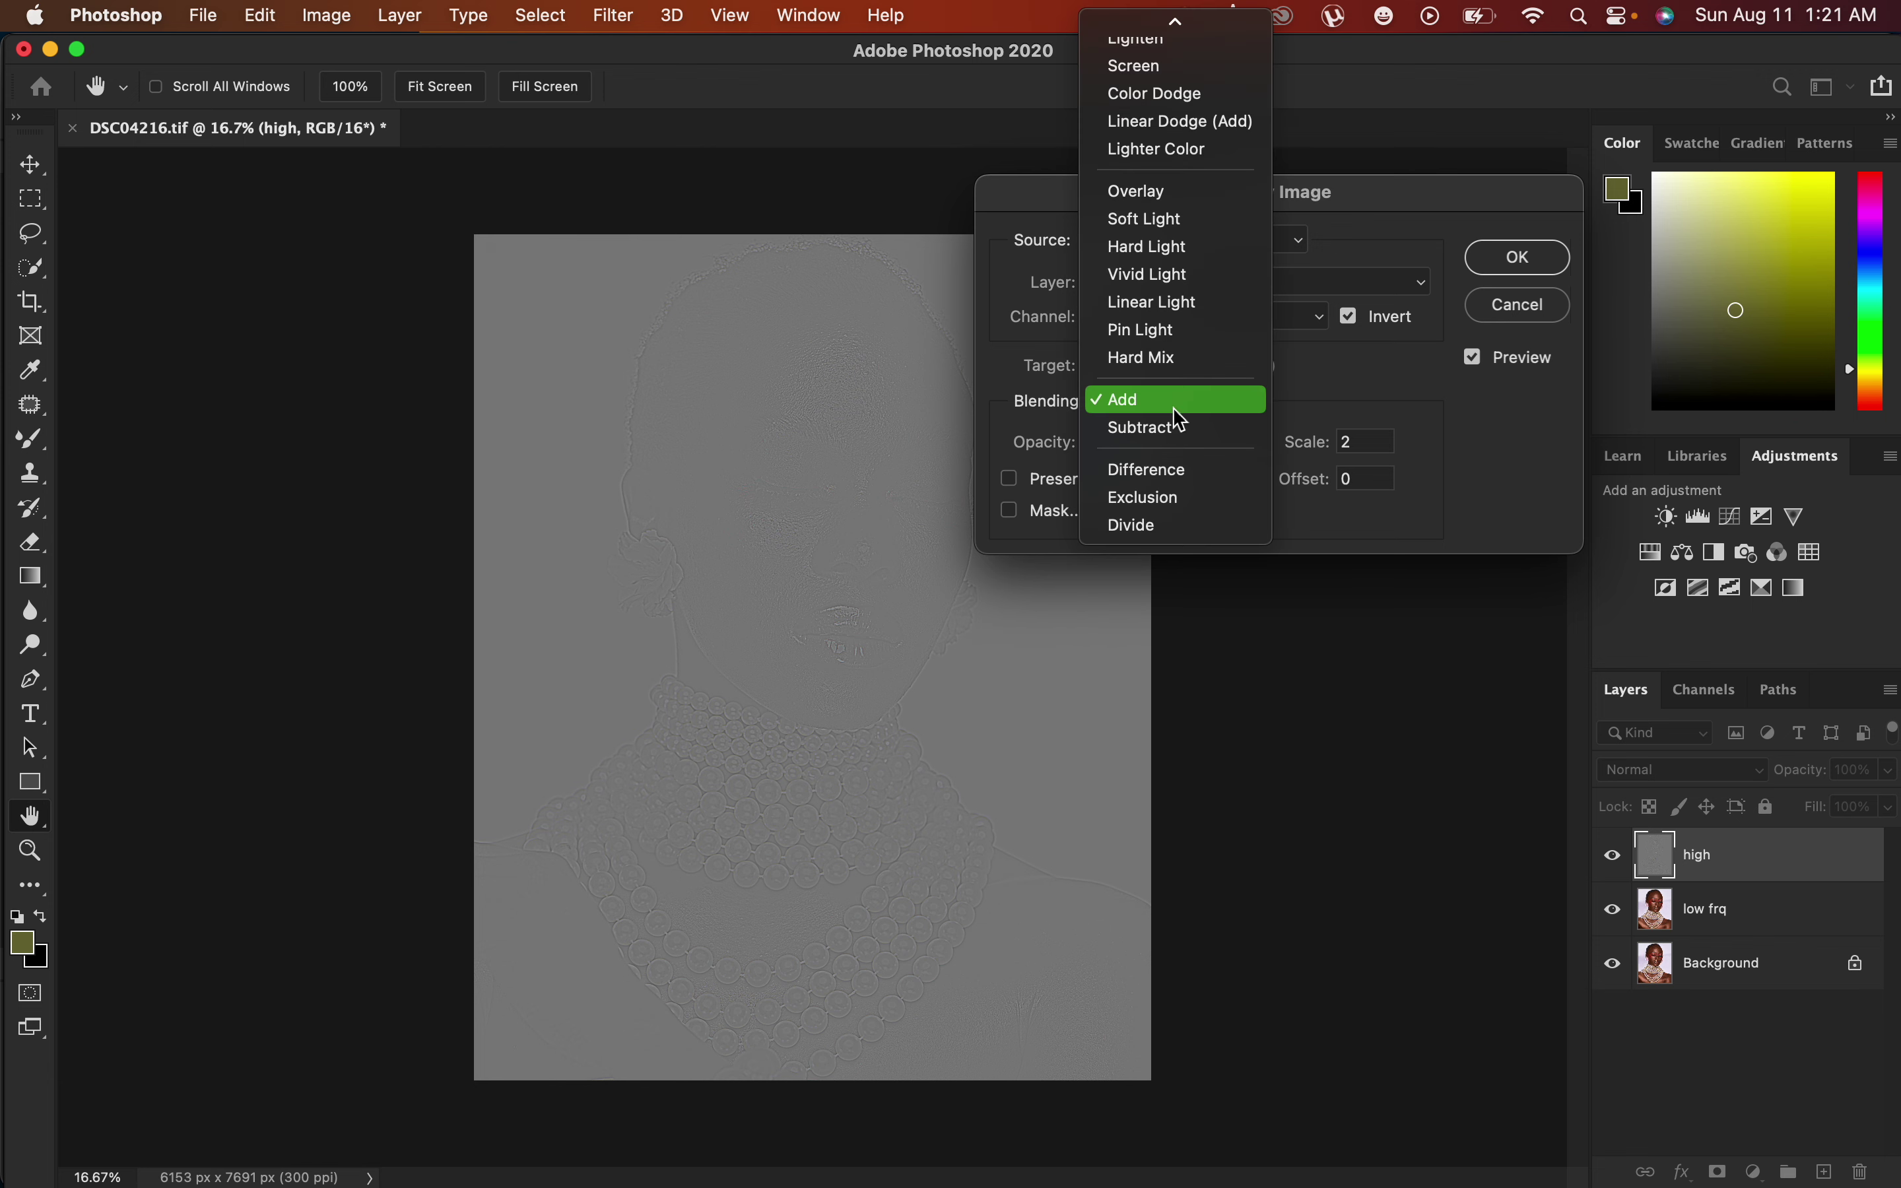
pyautogui.click(1183, 403)
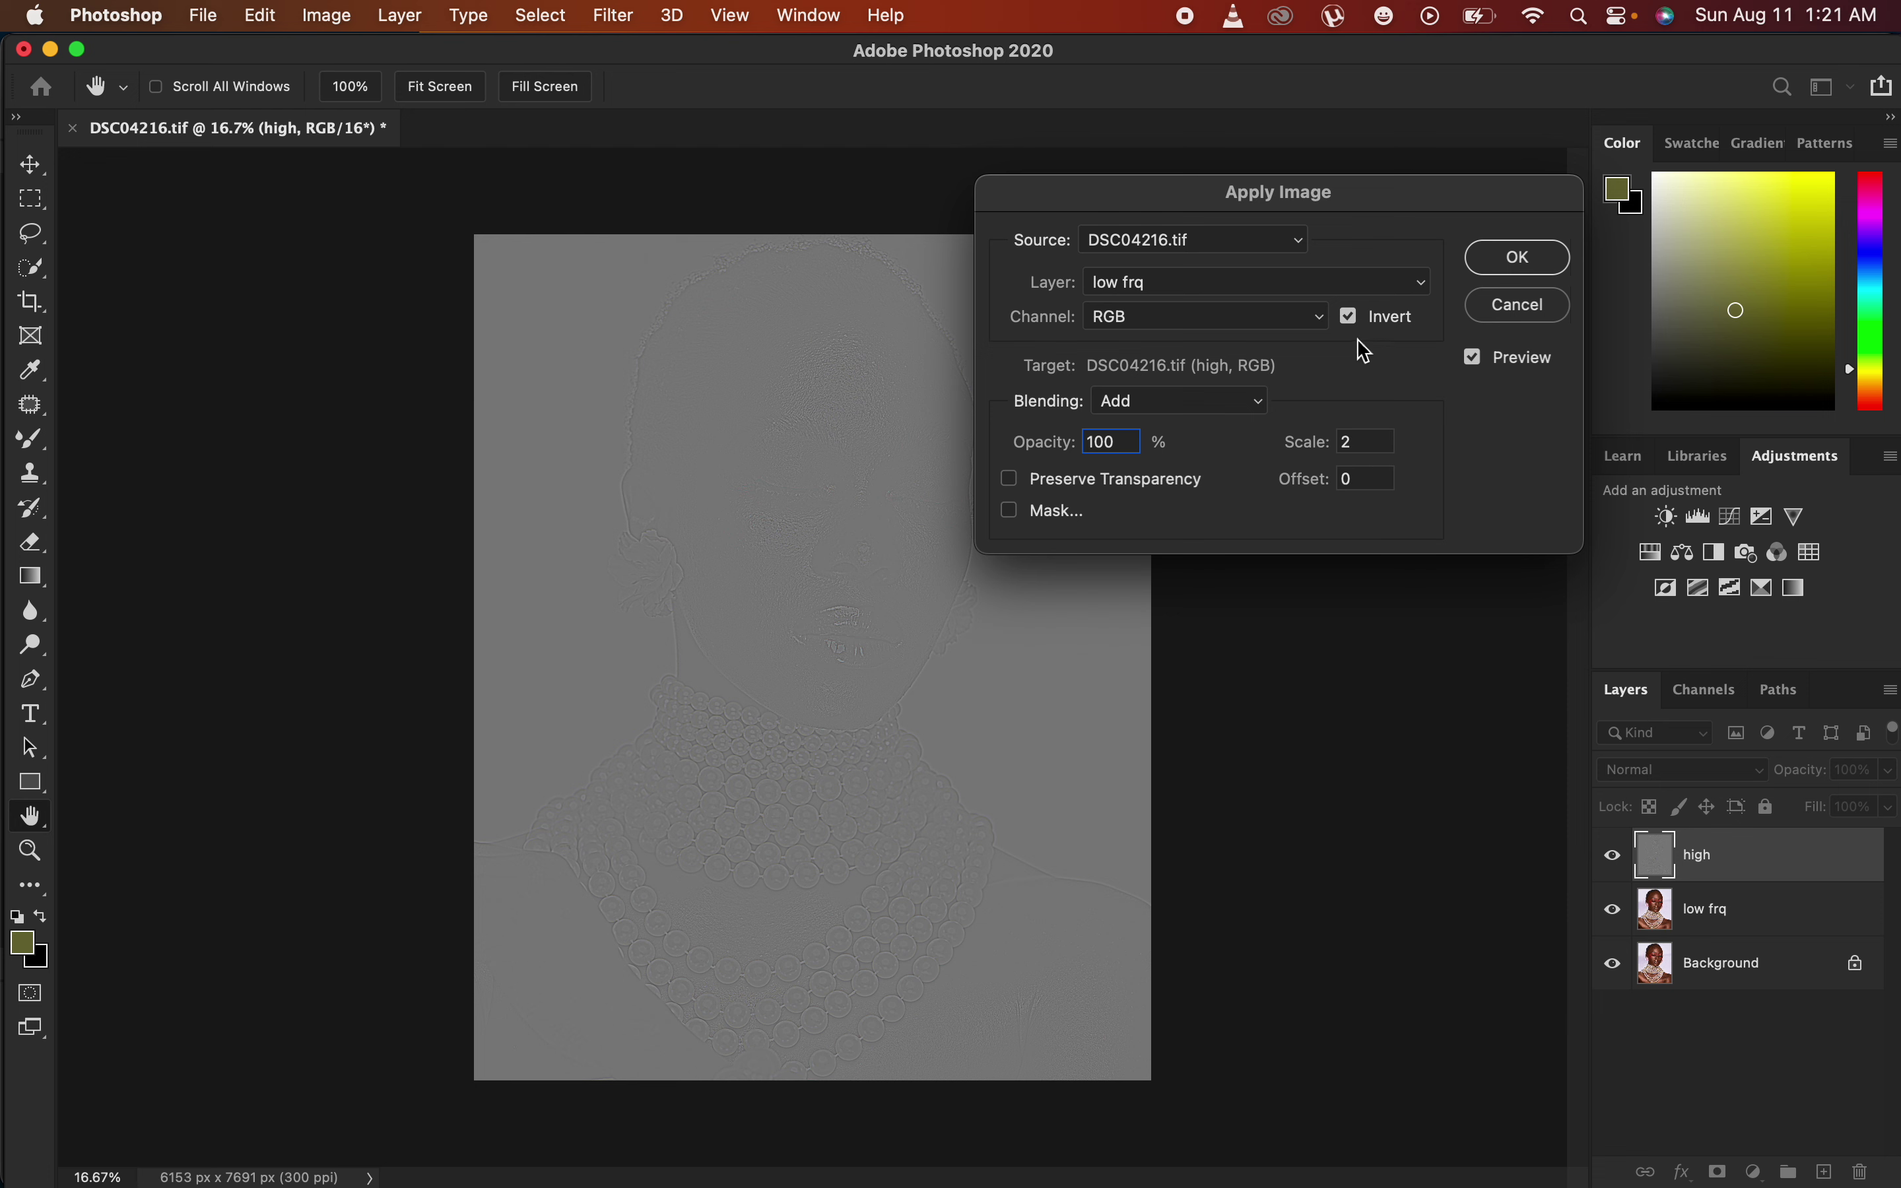
pyautogui.press('super+minus')
pyautogui.press('super+plus')
pyautogui.press('super+plus')
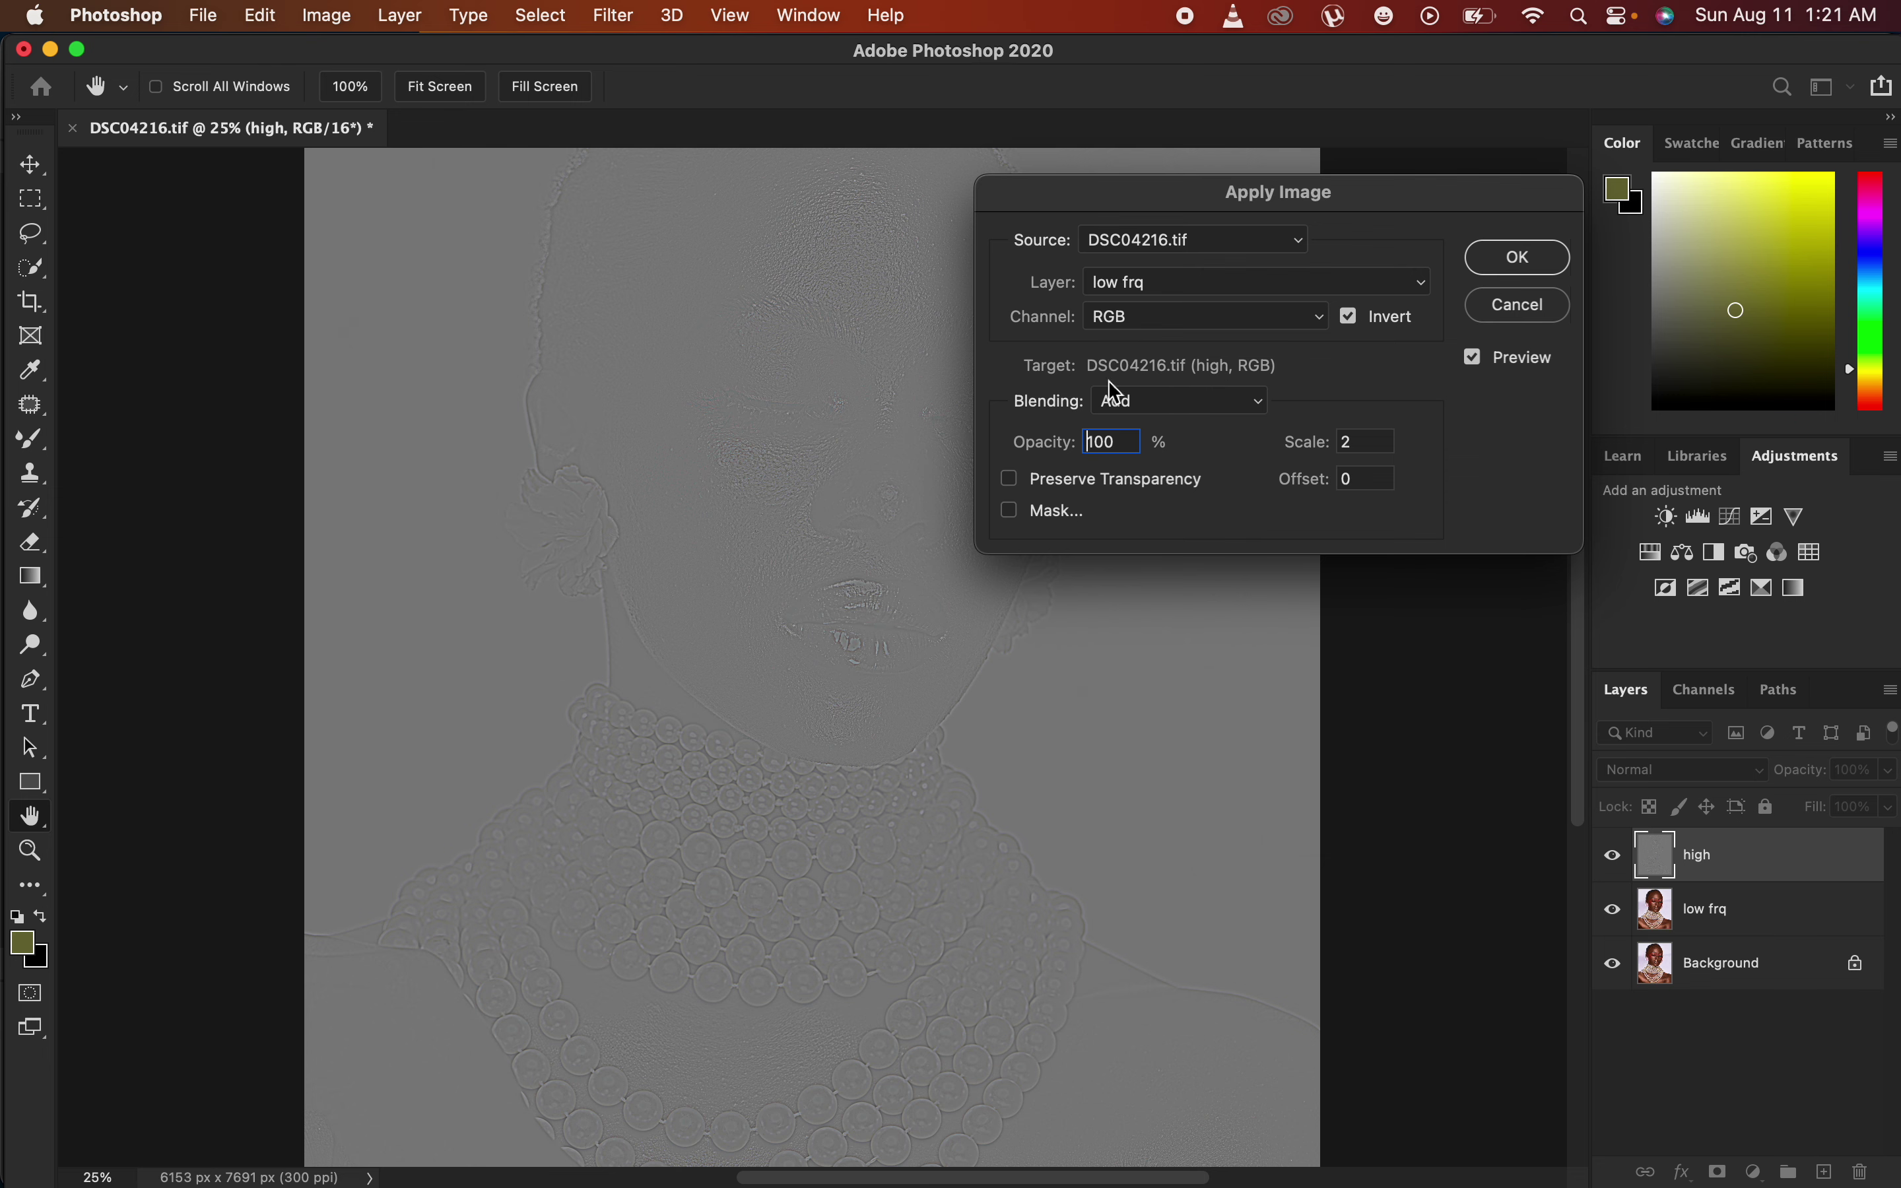
# Try Subtract without Invert, then return to Add with Invert, scale 2, offset 0.
pyautogui.click(1149, 409)
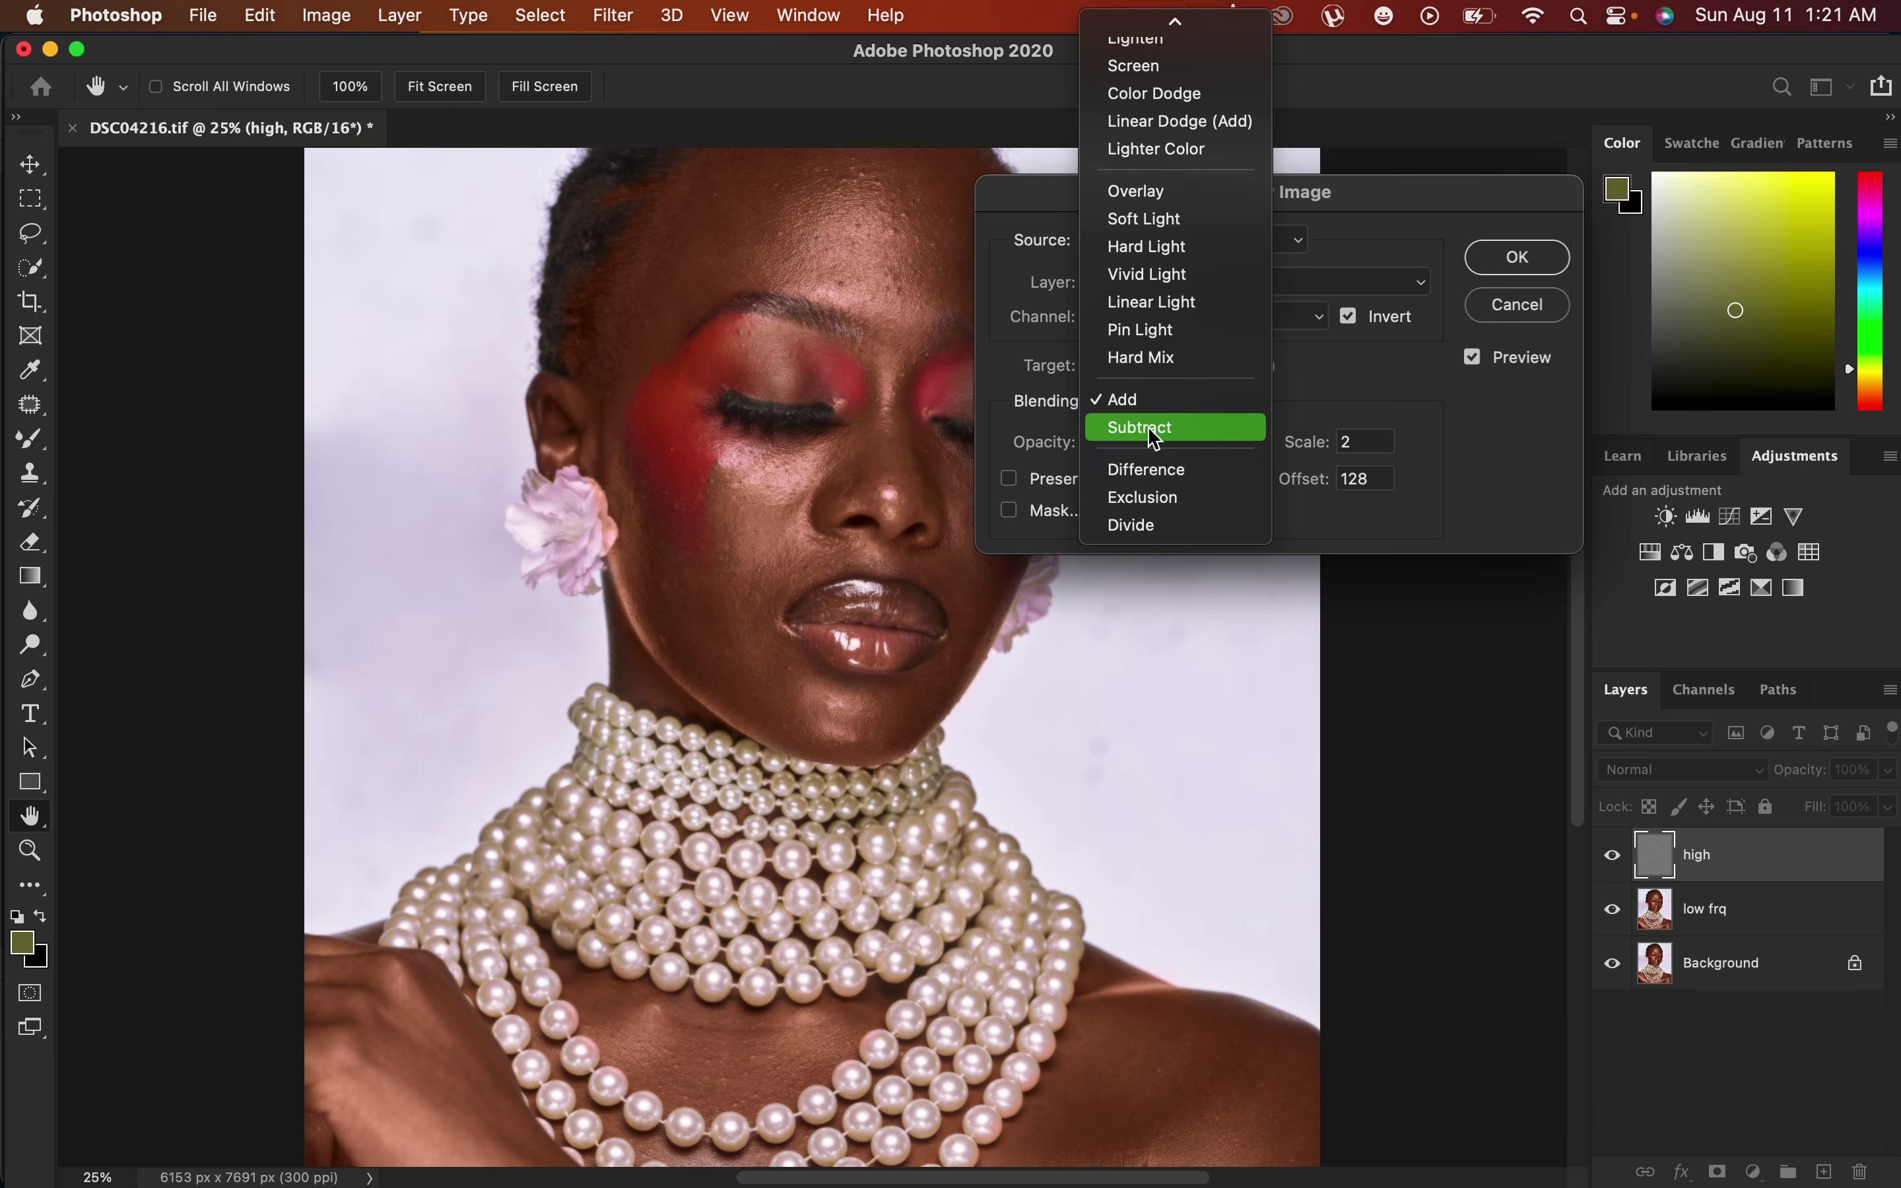
pyautogui.click(1152, 429)
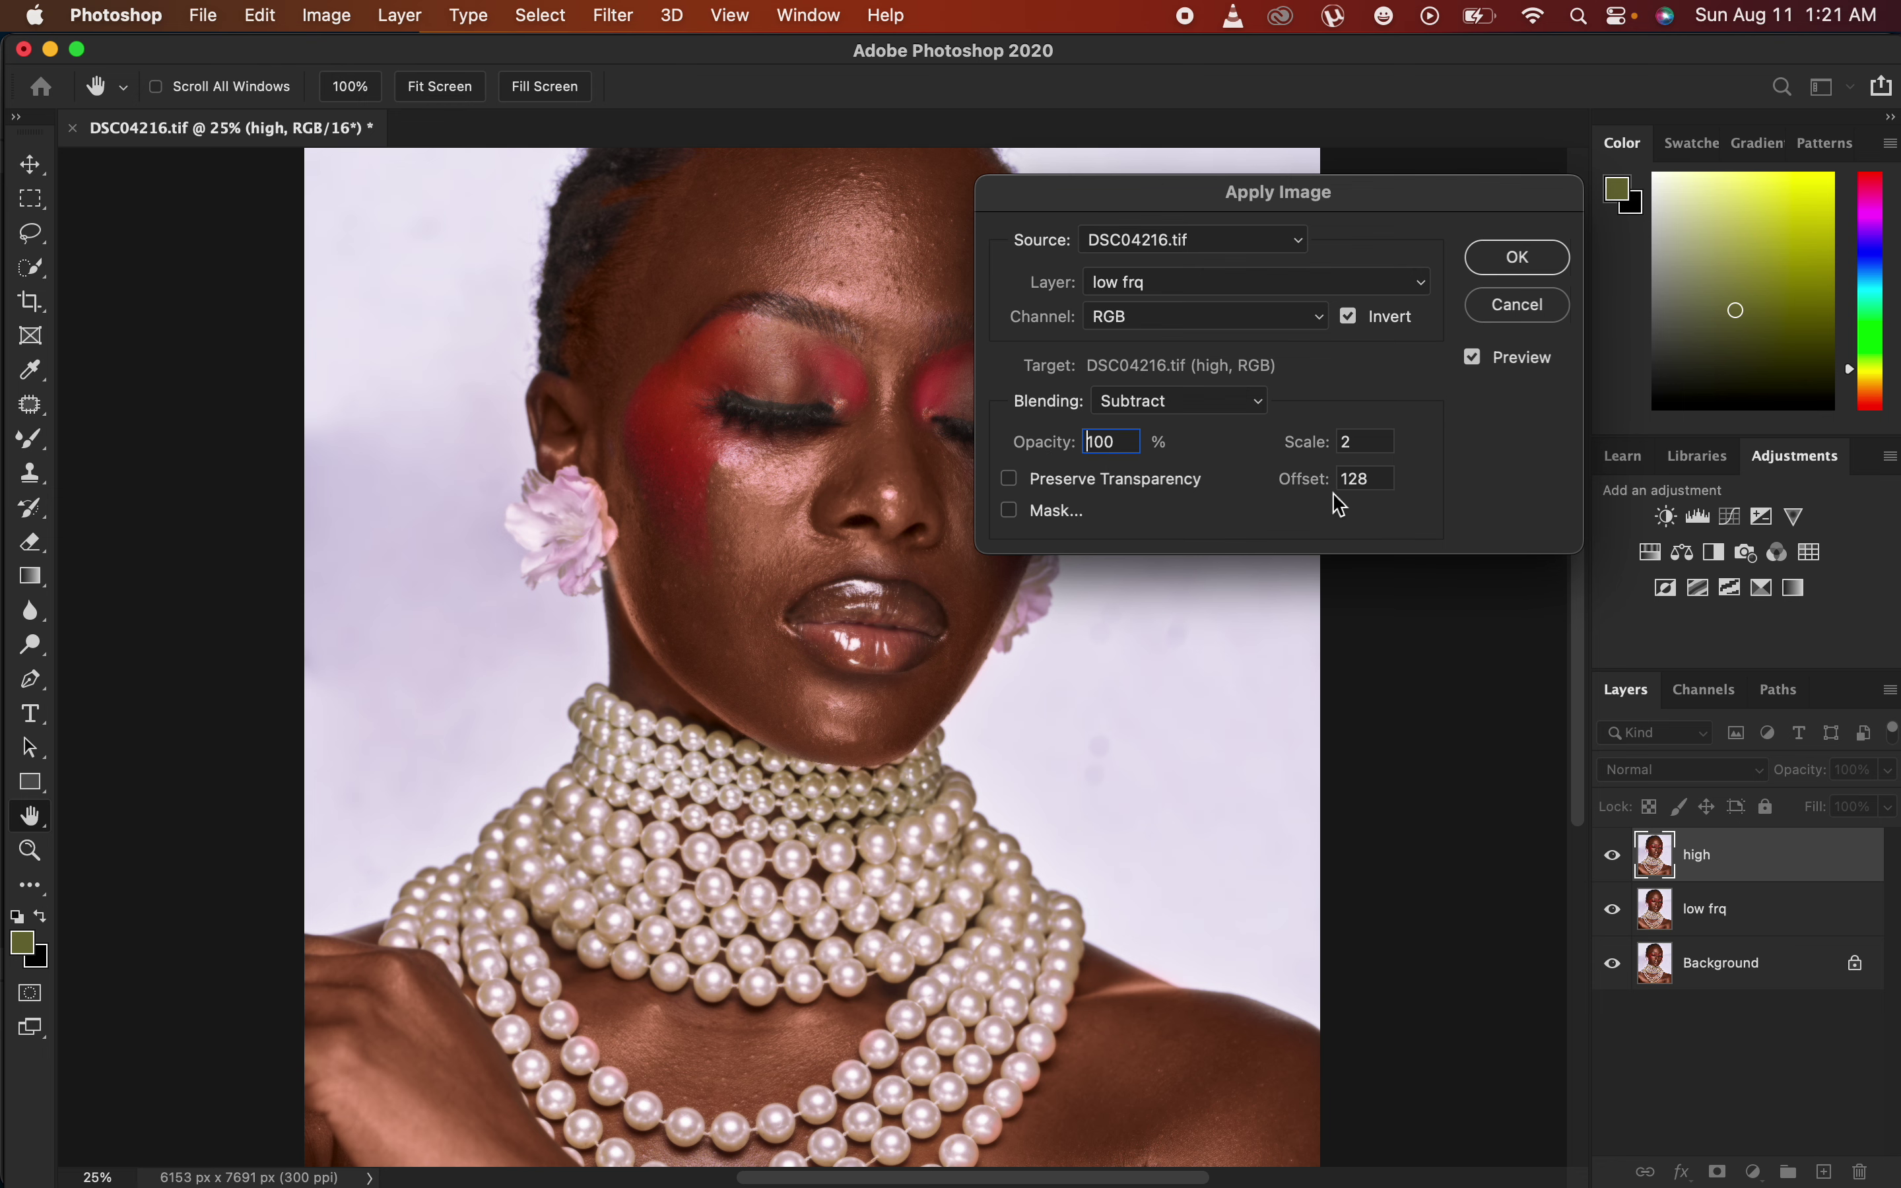
pyautogui.click(1350, 322)
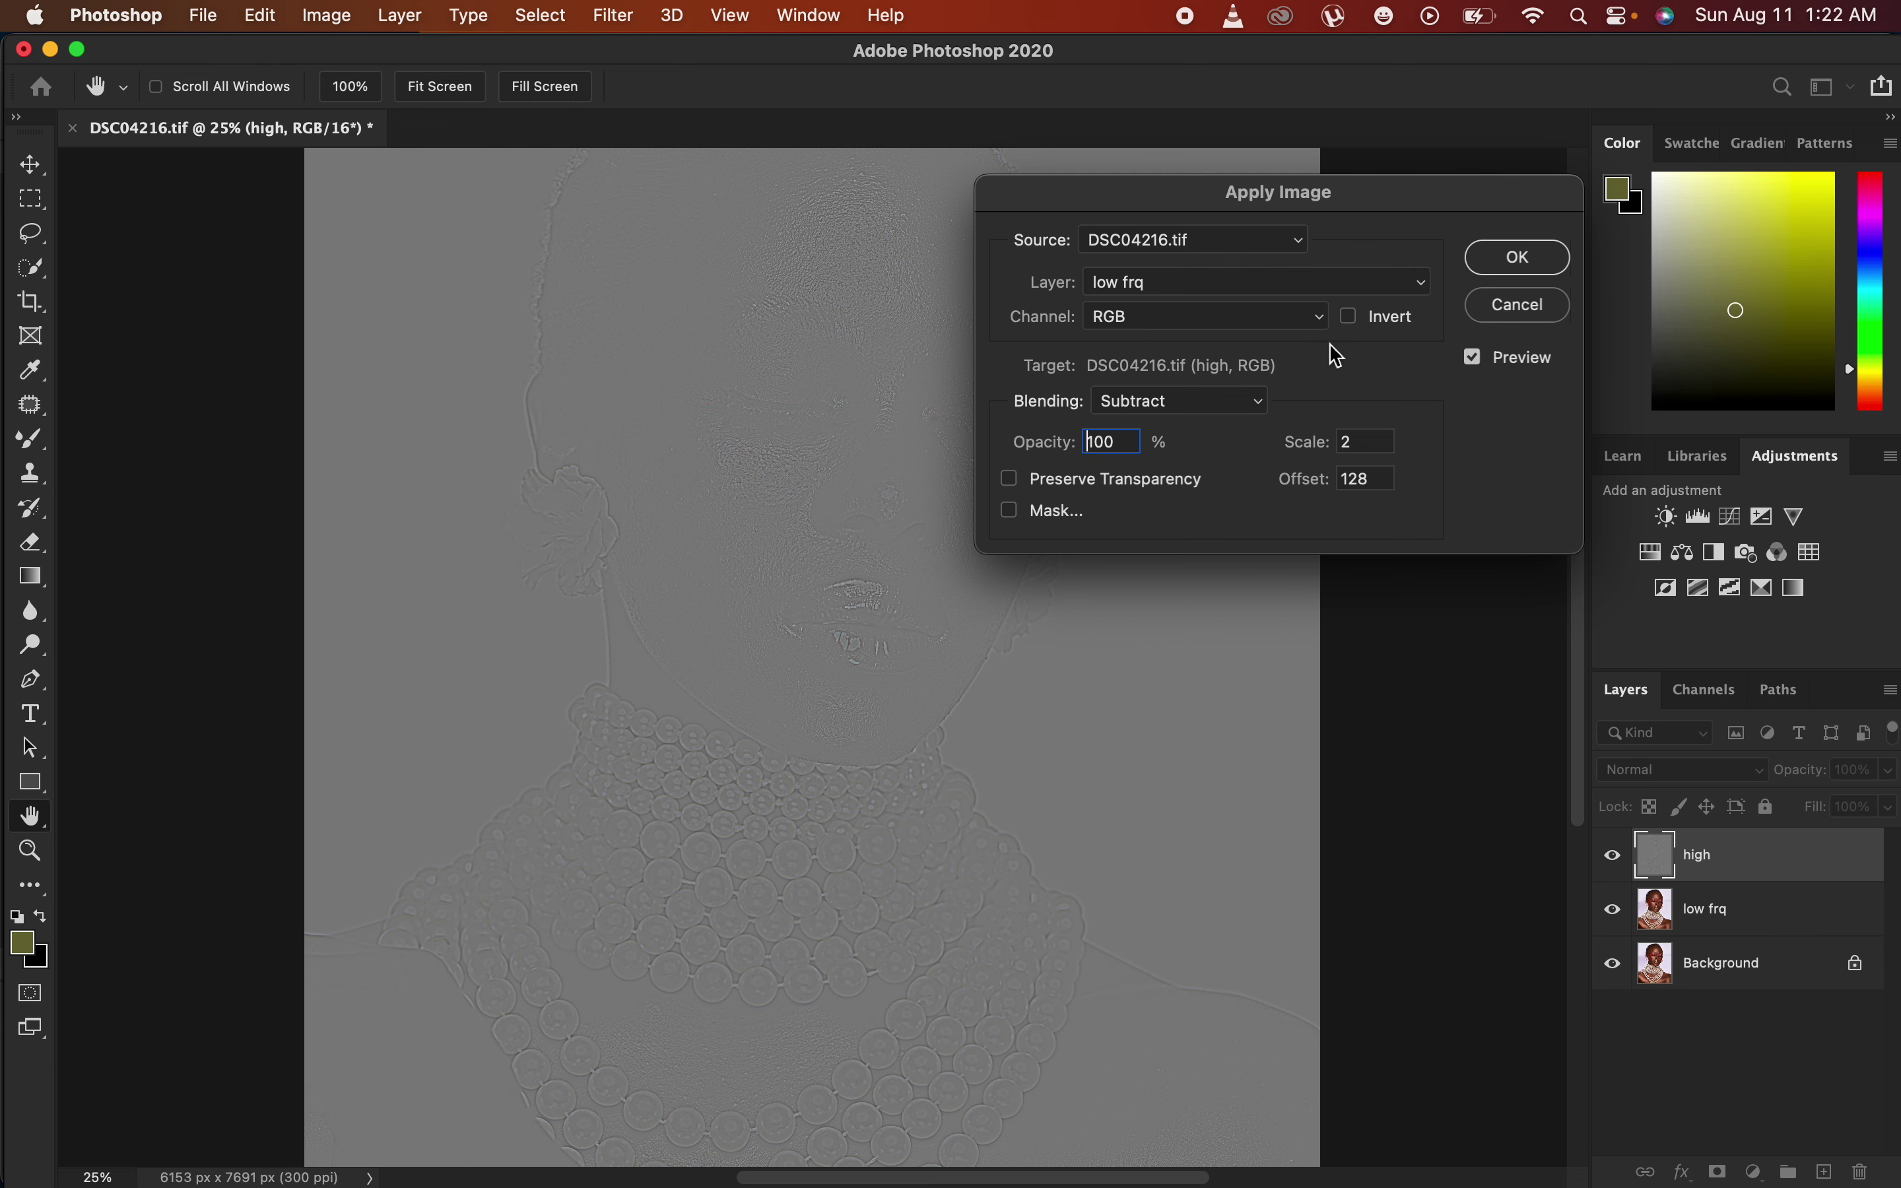
pyautogui.click(1190, 403)
pyautogui.click(1179, 376)
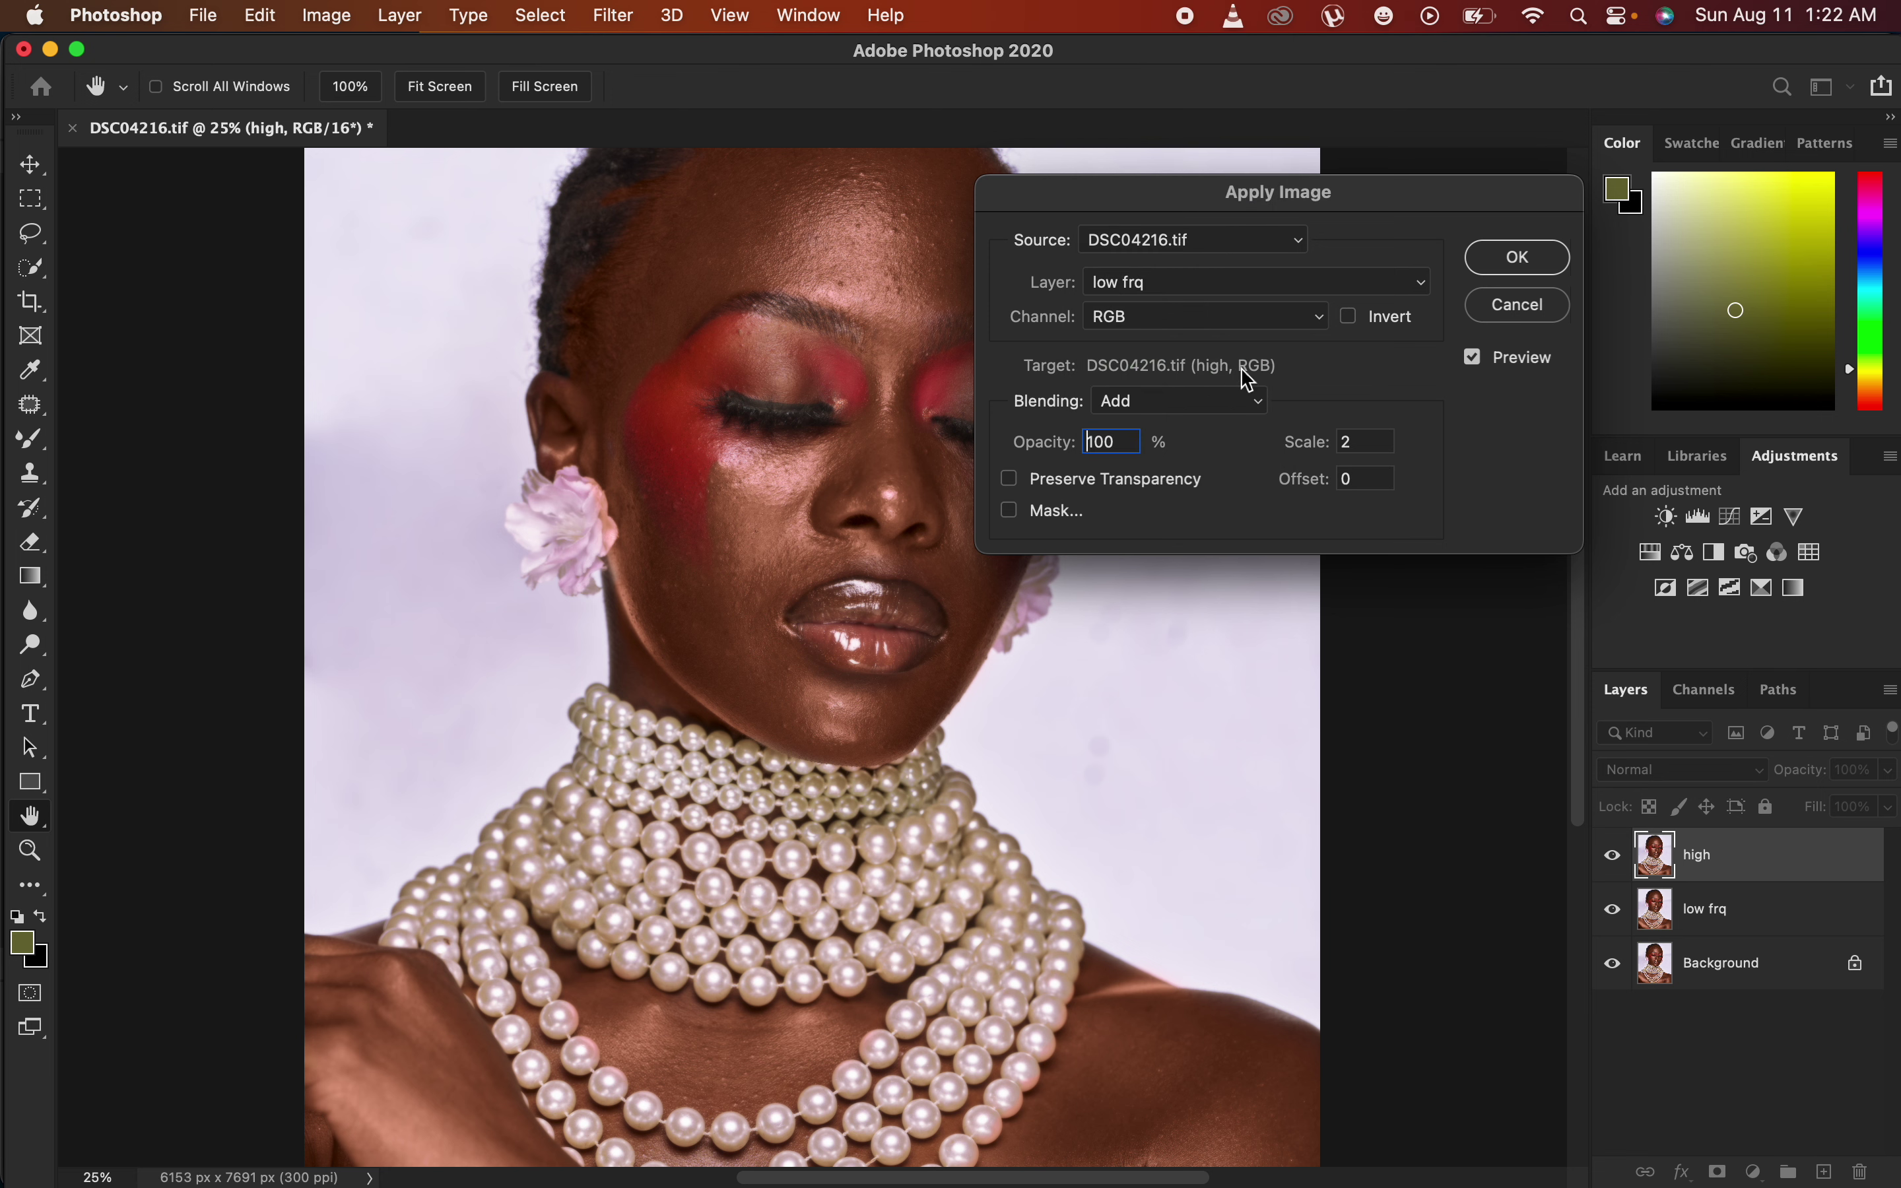
pyautogui.click(1348, 317)
# Apply the image to high and set high's blend mode to Linear Light.
pyautogui.click(1517, 260)
pyautogui.press('l')
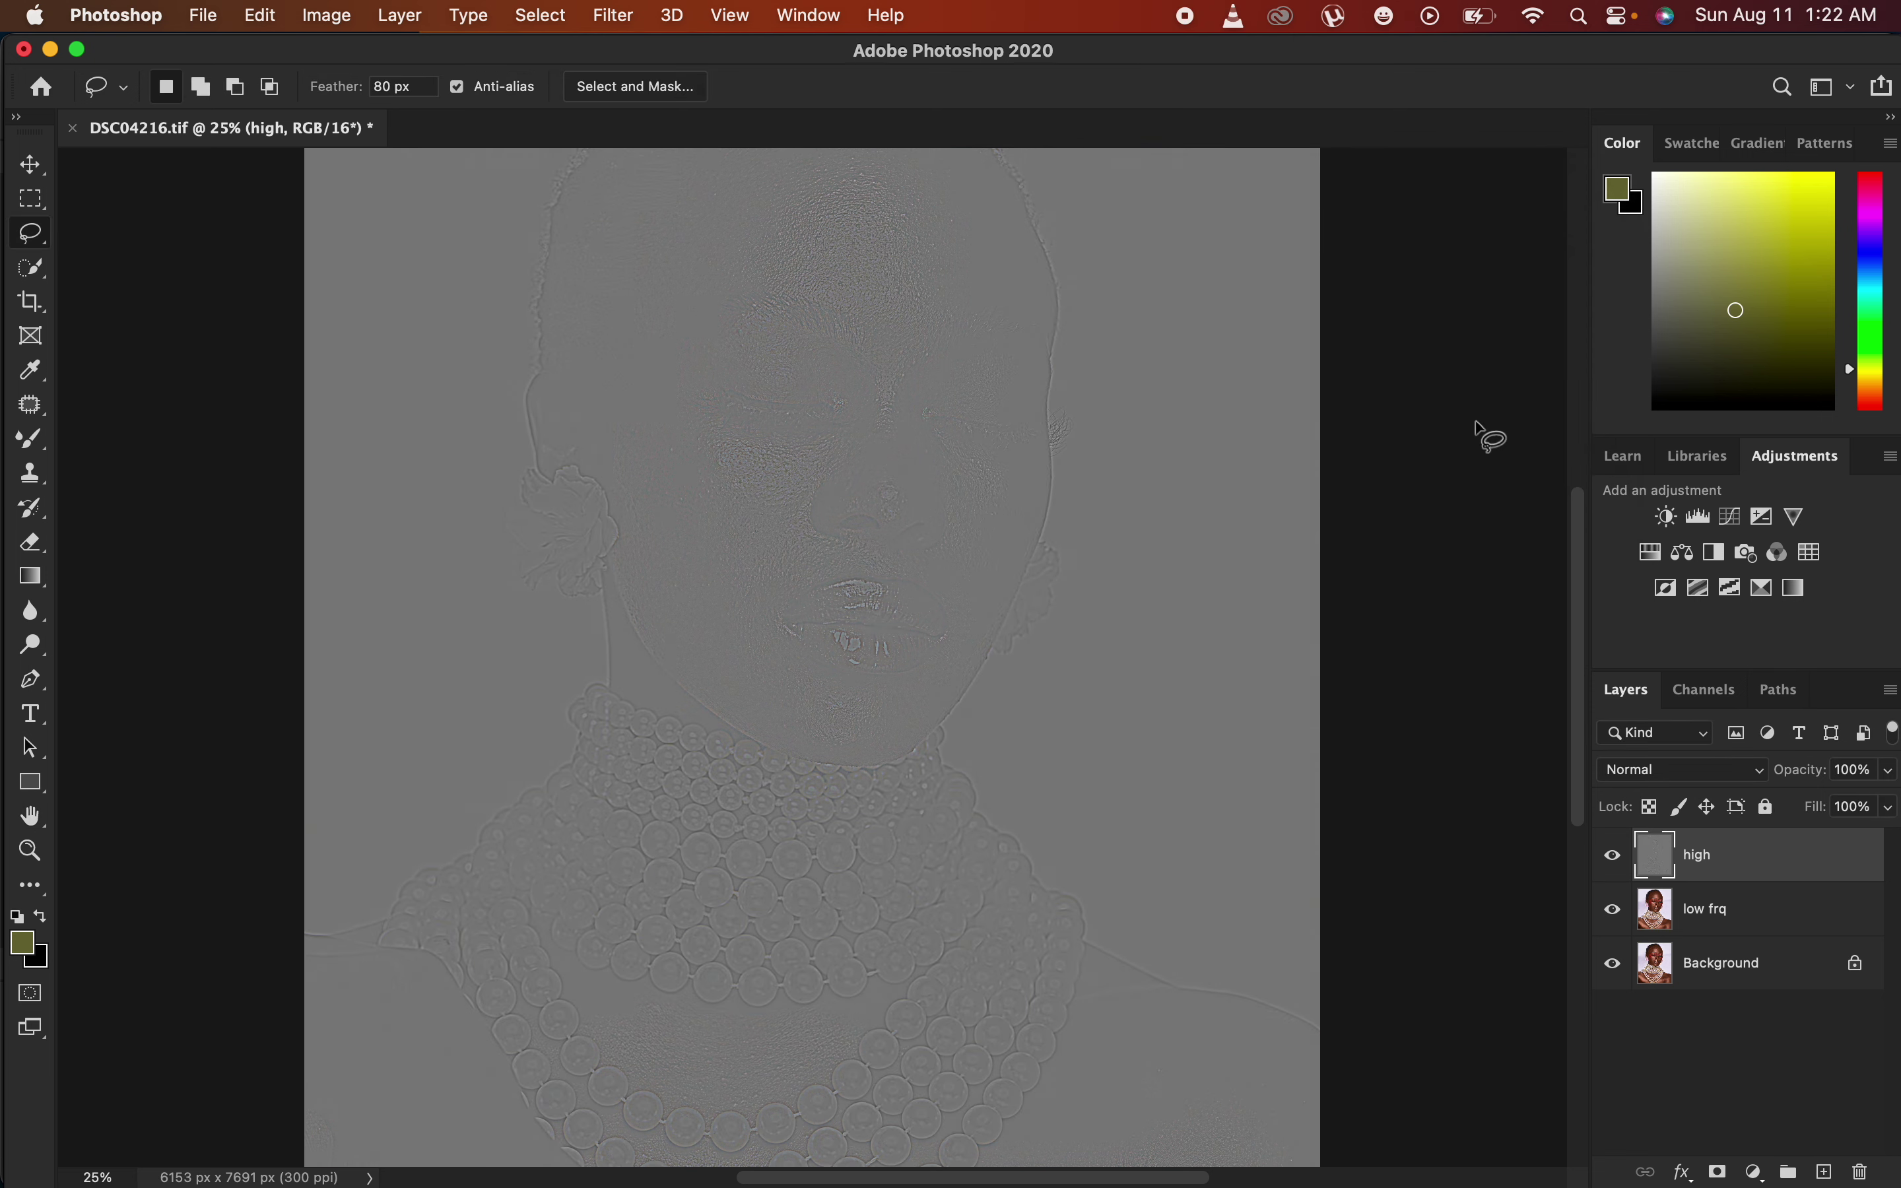
pyautogui.click(1682, 774)
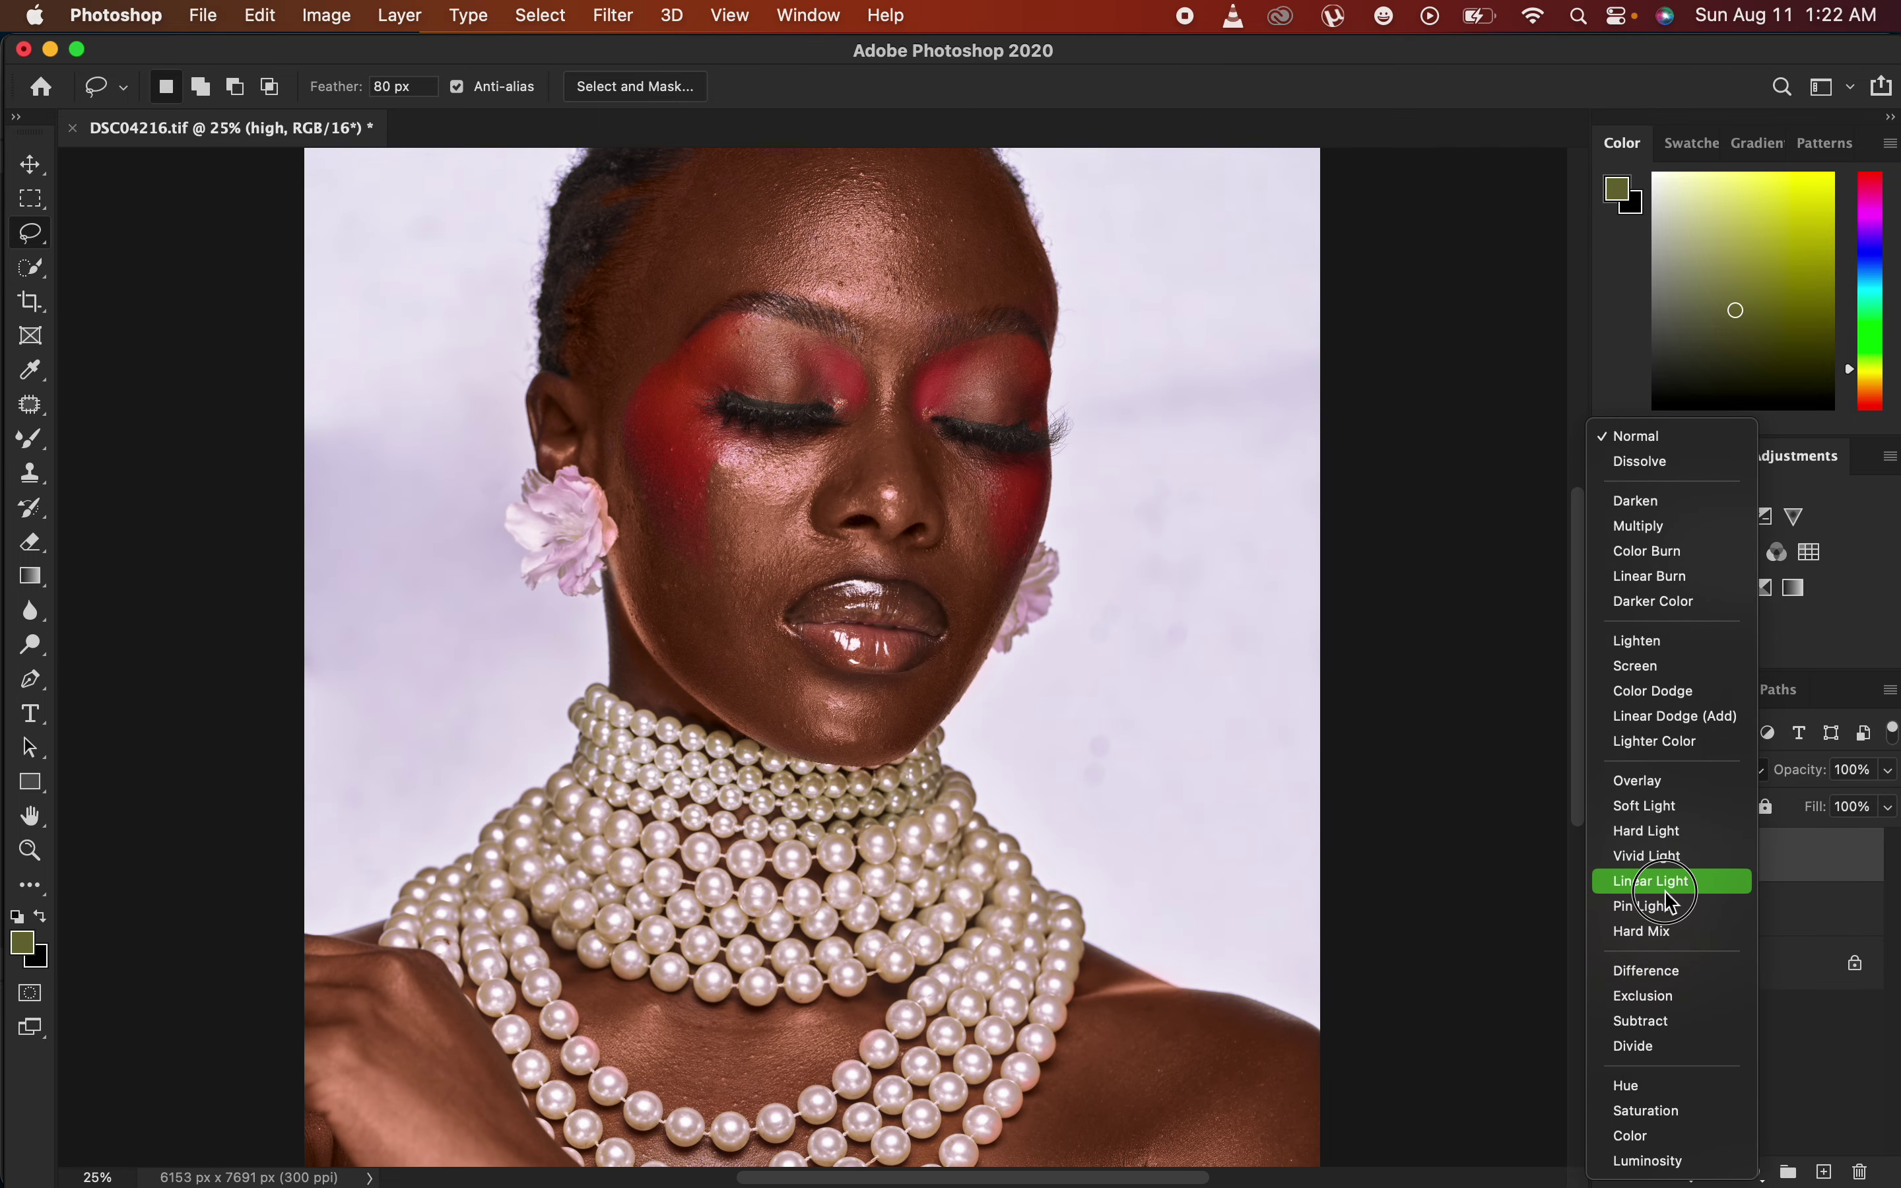
pyautogui.click(1665, 891)
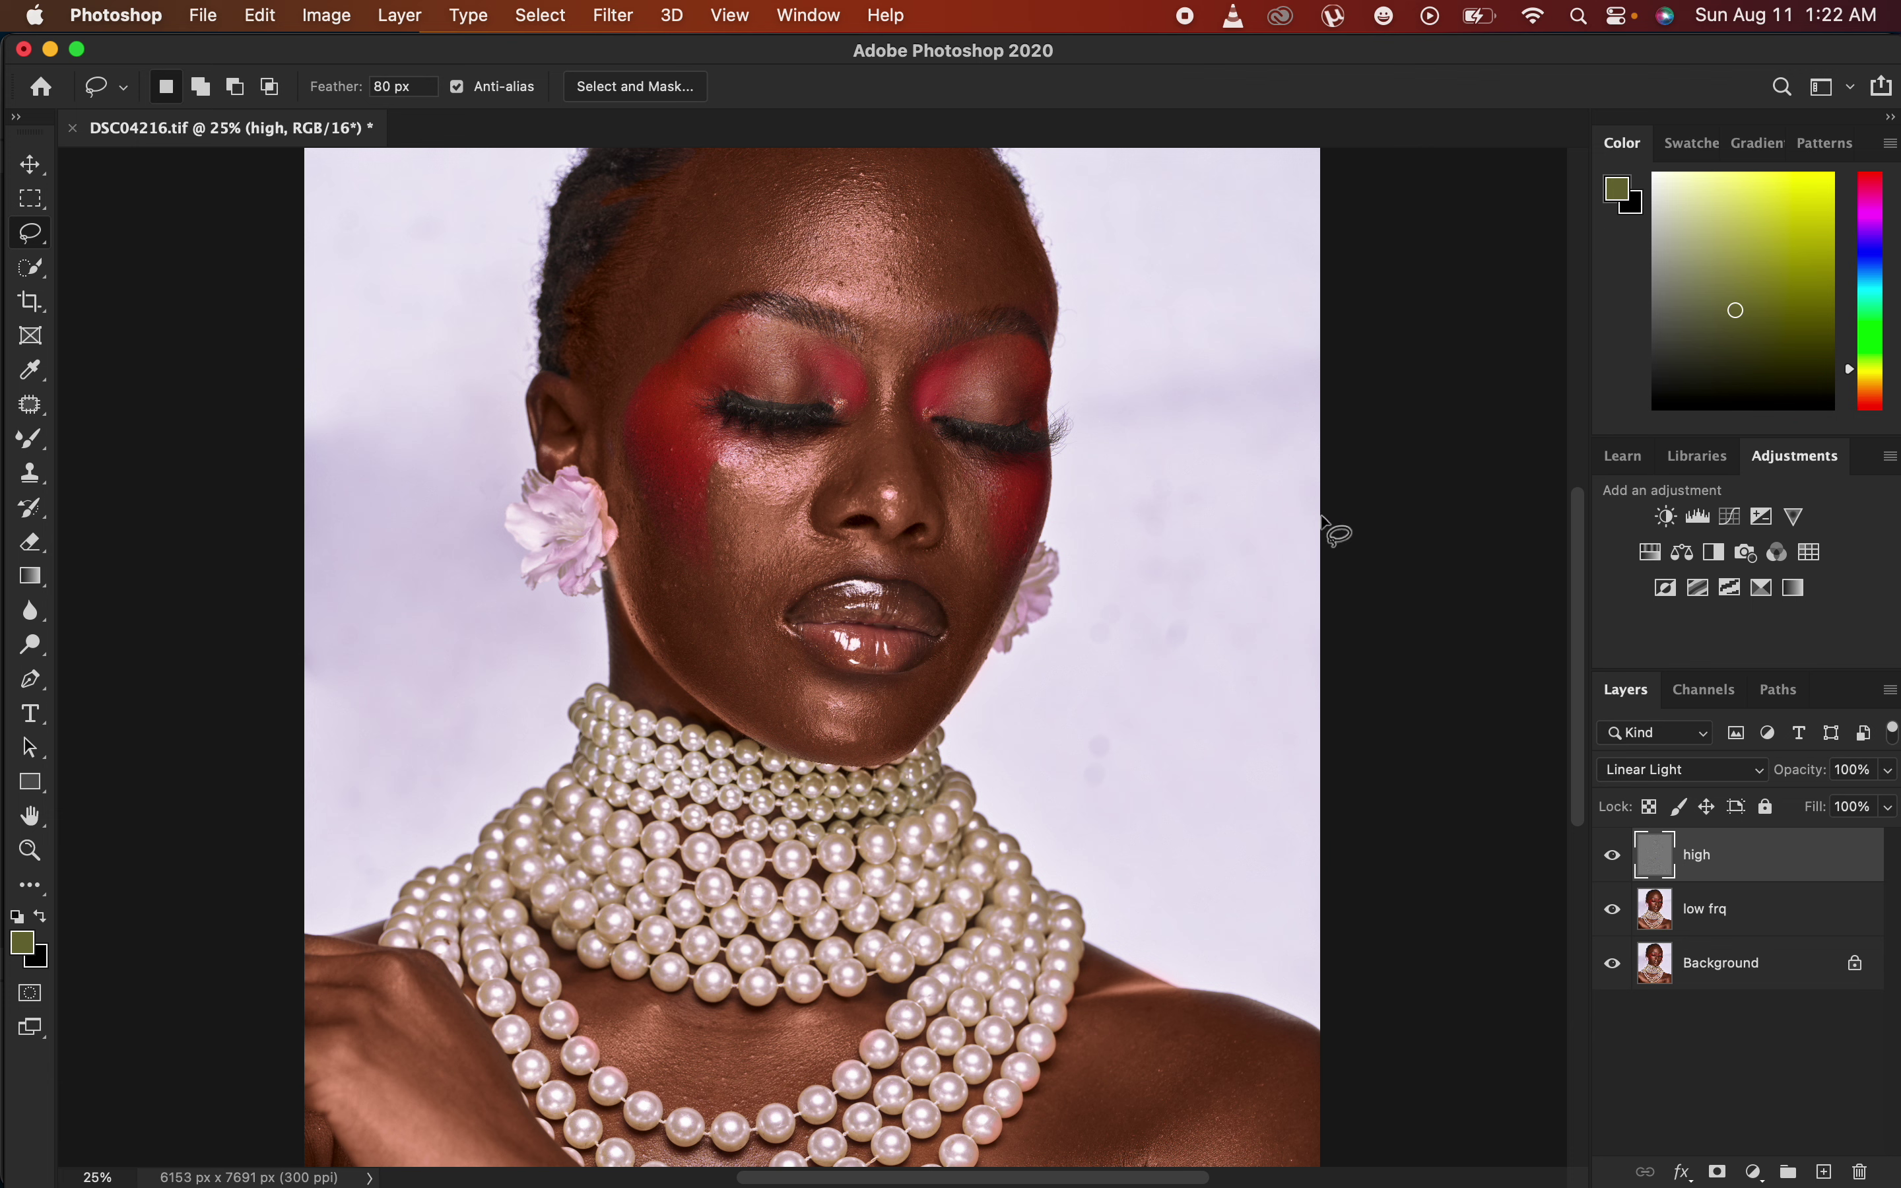
pyautogui.keyDown('shift'); pyautogui.click(1774, 924); pyautogui.keyUp('shift')
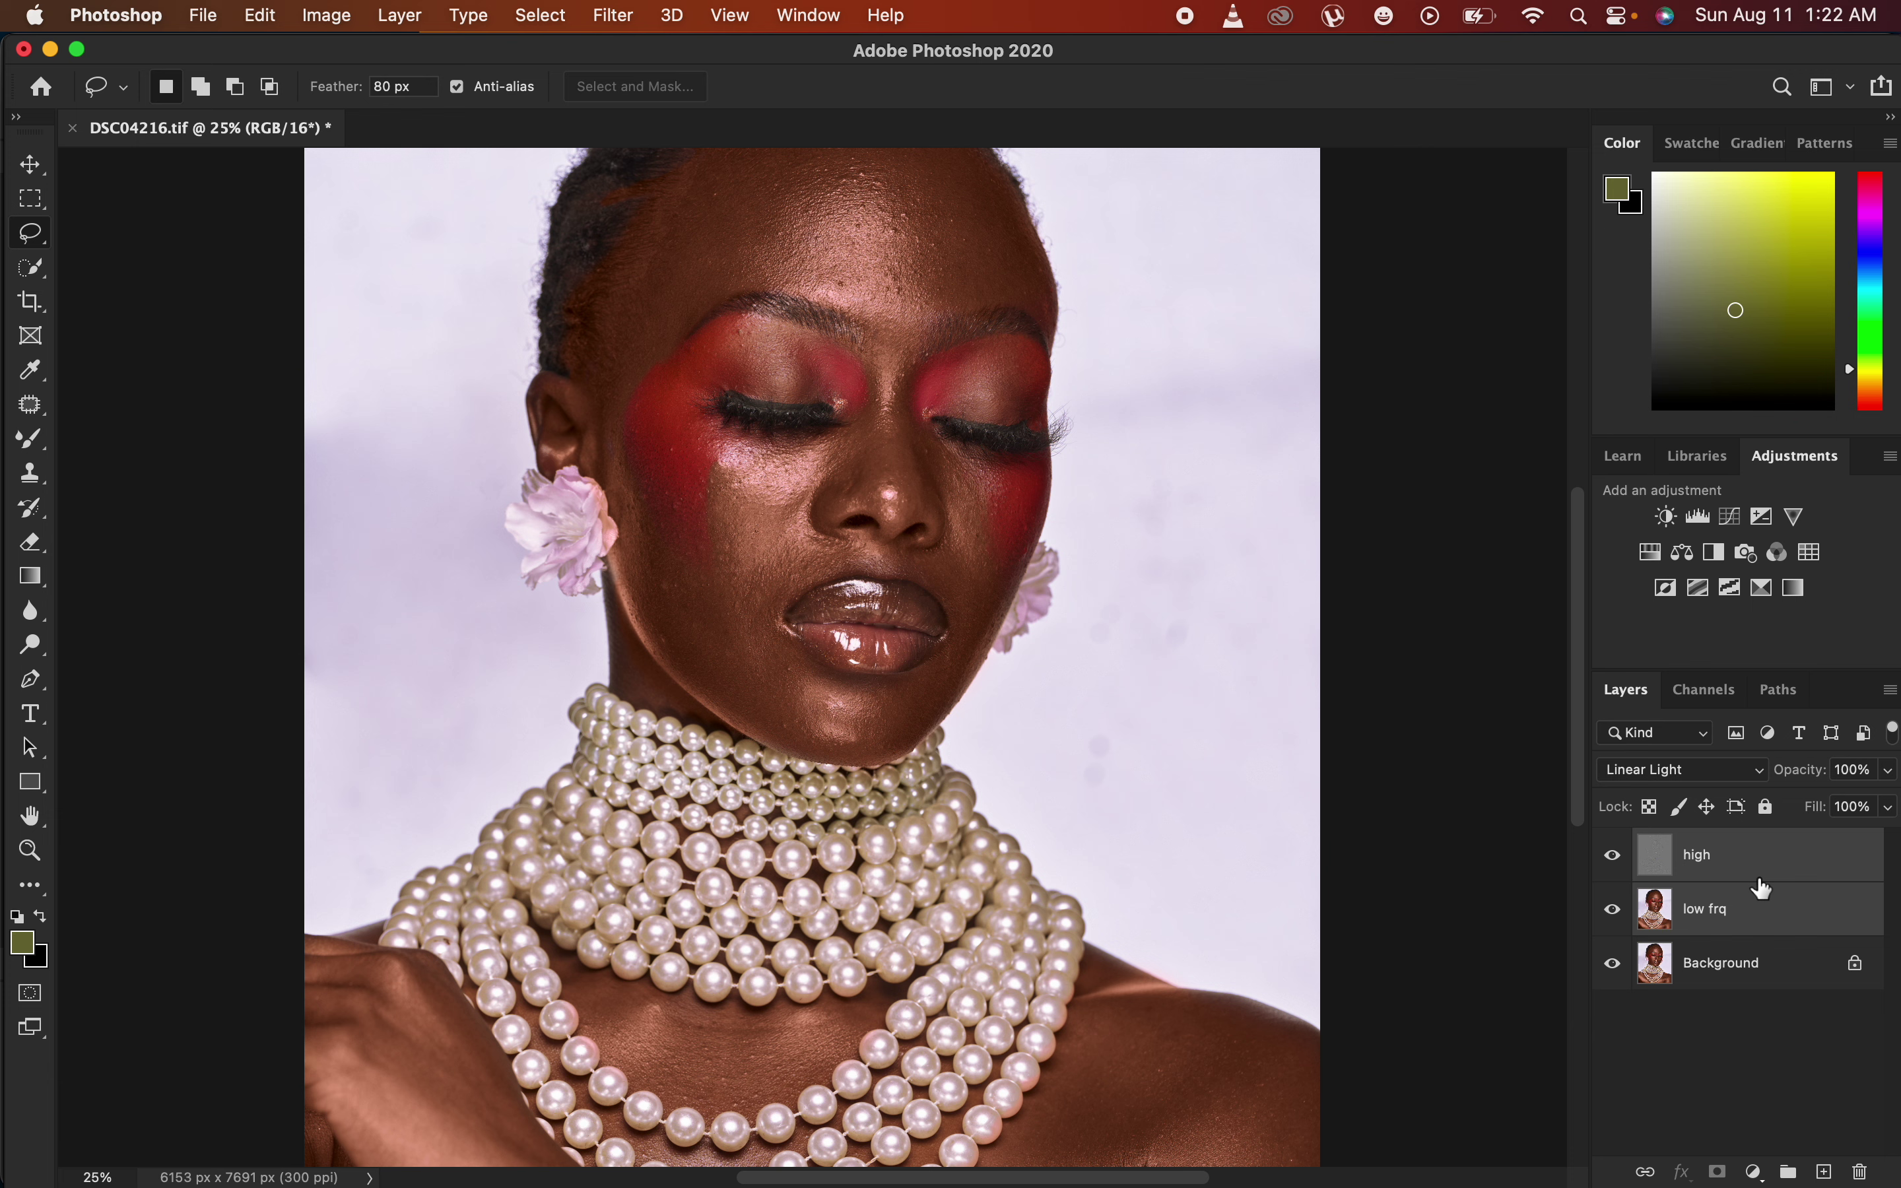
# Group high and low frq as 'freq sep', hide high, and select low frq.
pyautogui.moveTo(1791, 863); pyautogui.dragTo(1798, 1172)
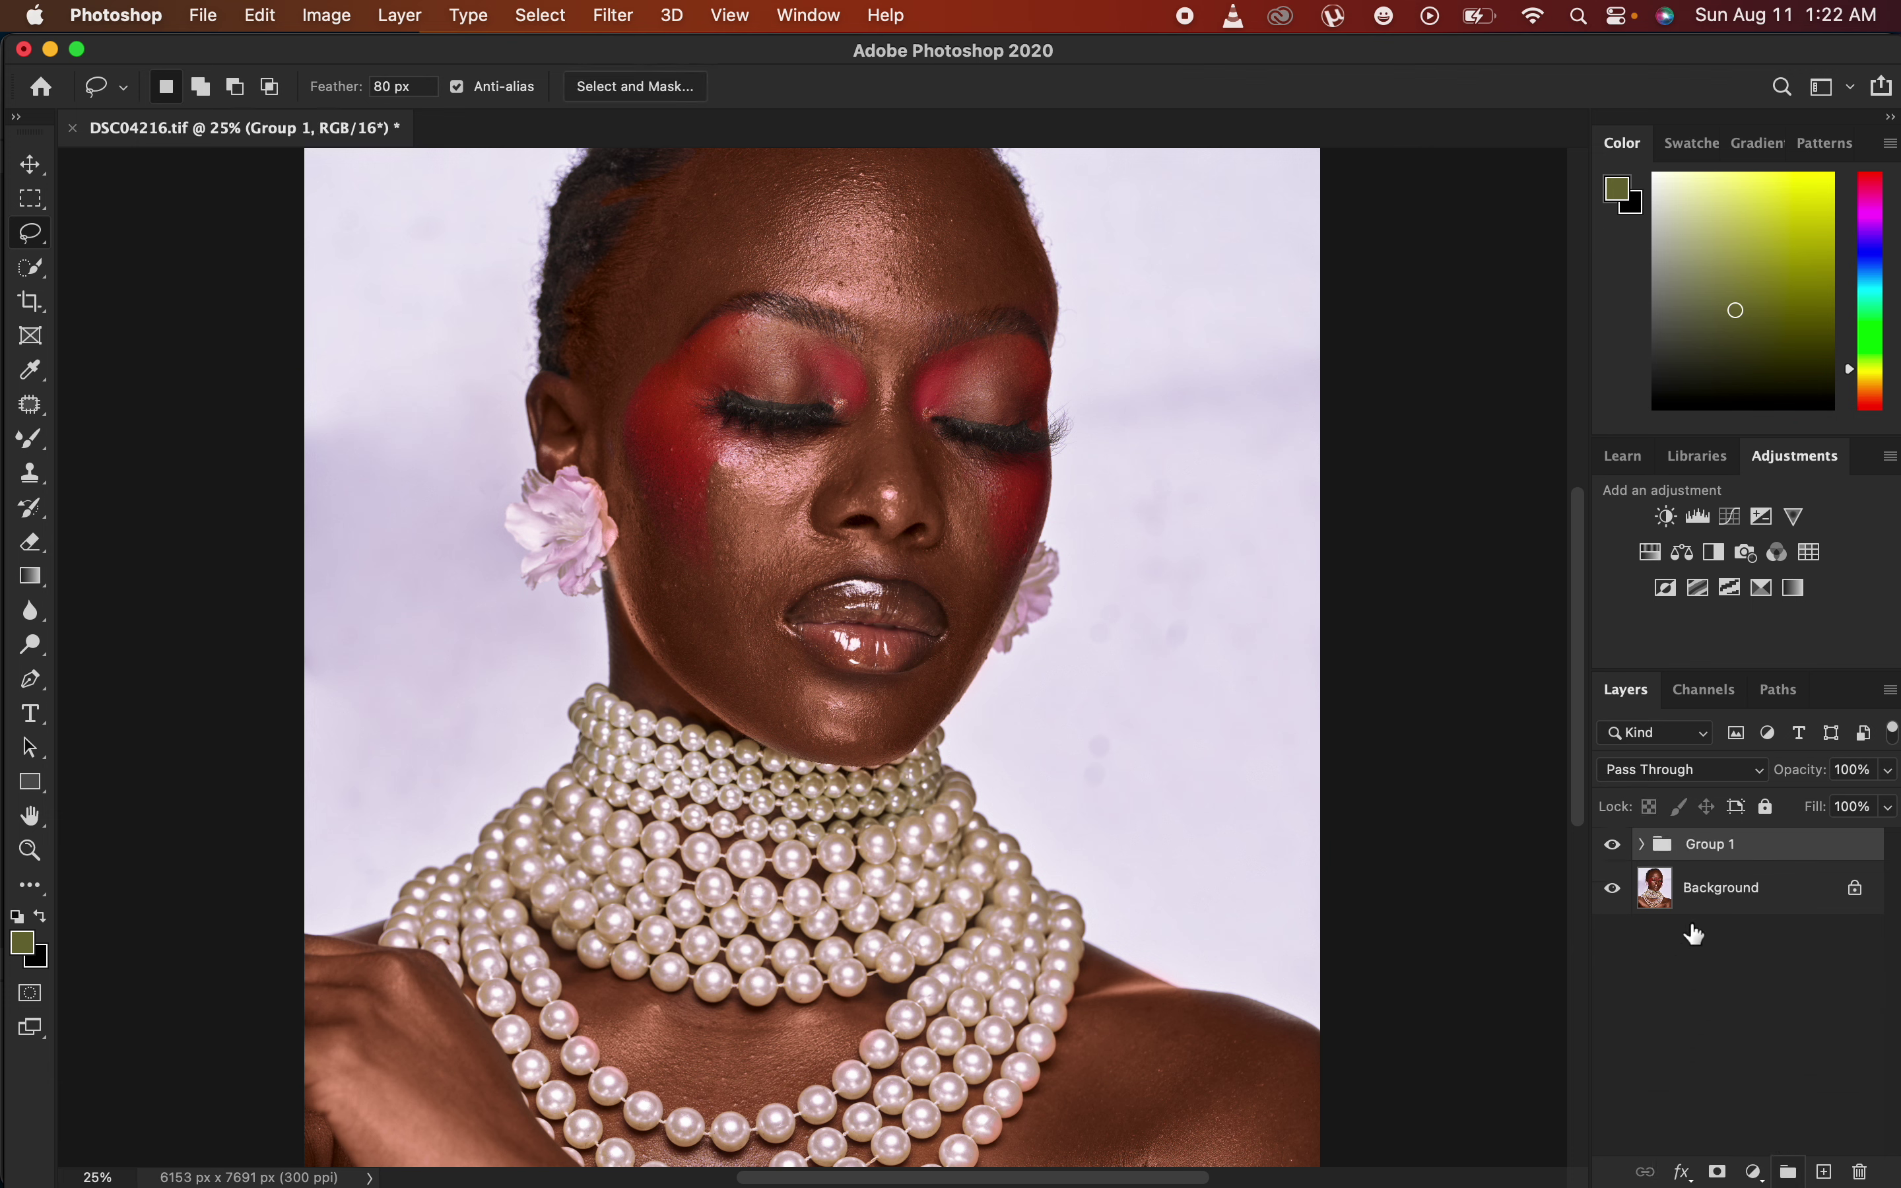
pyautogui.doubleClick(1712, 845)
pyautogui.write('freq sep')
pyautogui.press('Return')
pyautogui.click(1643, 845)
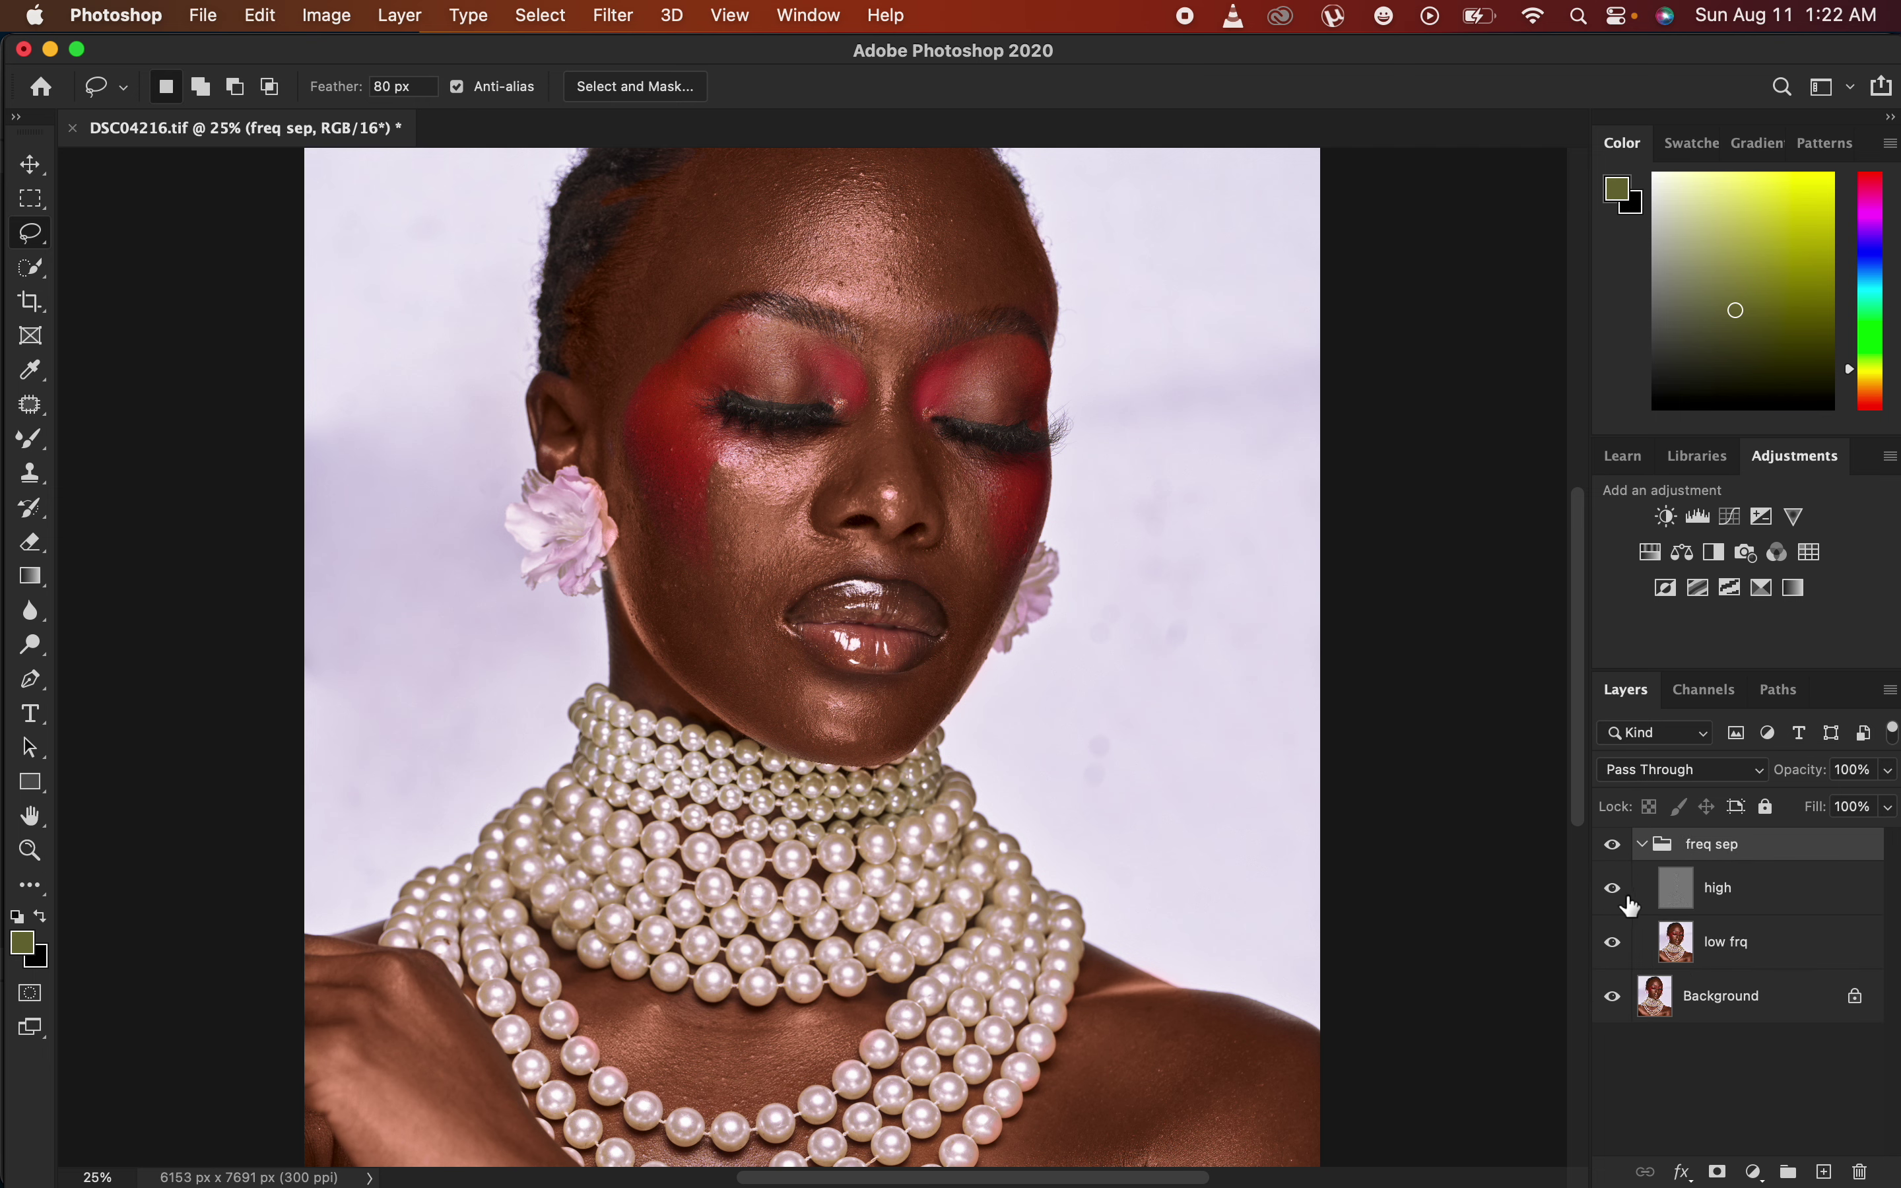
pyautogui.click(1612, 889)
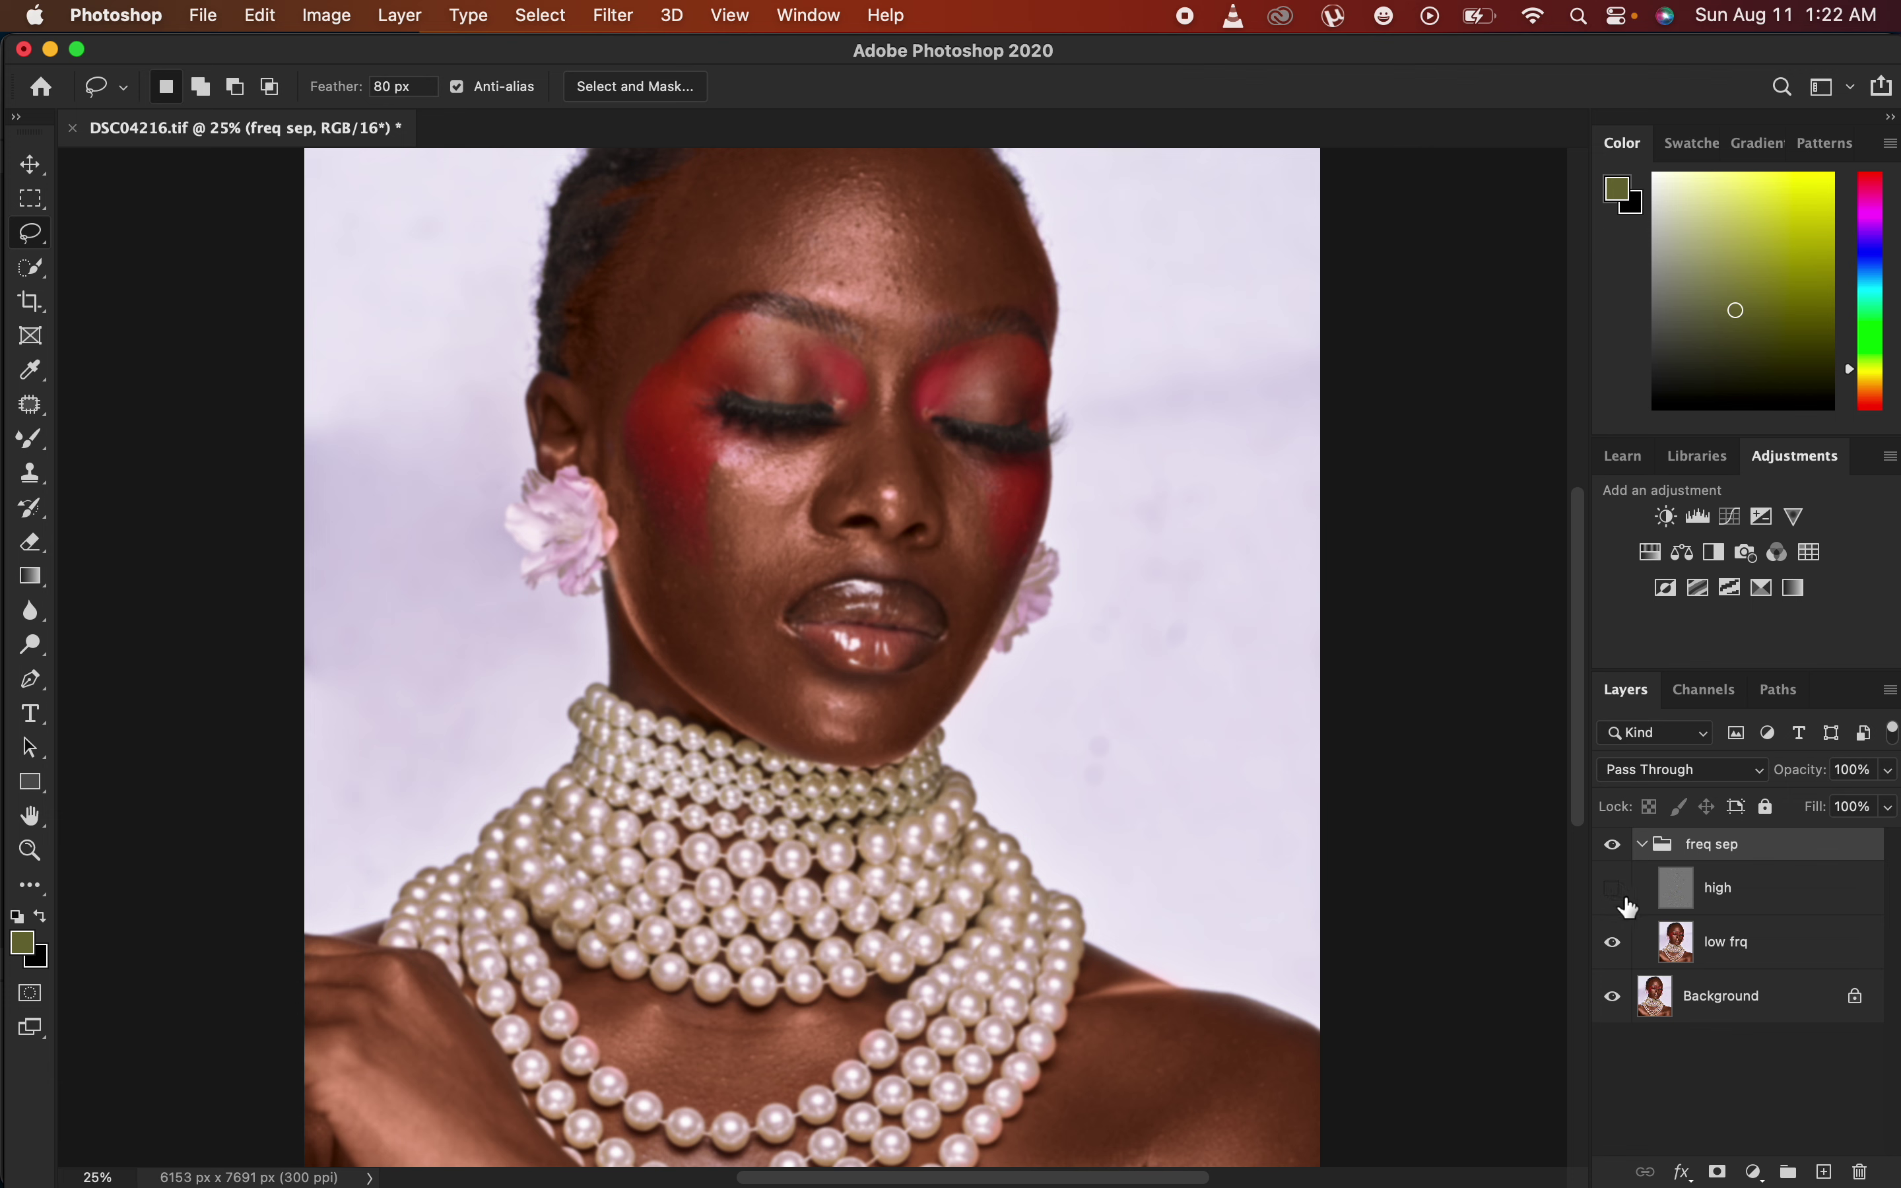
pyautogui.click(1751, 949)
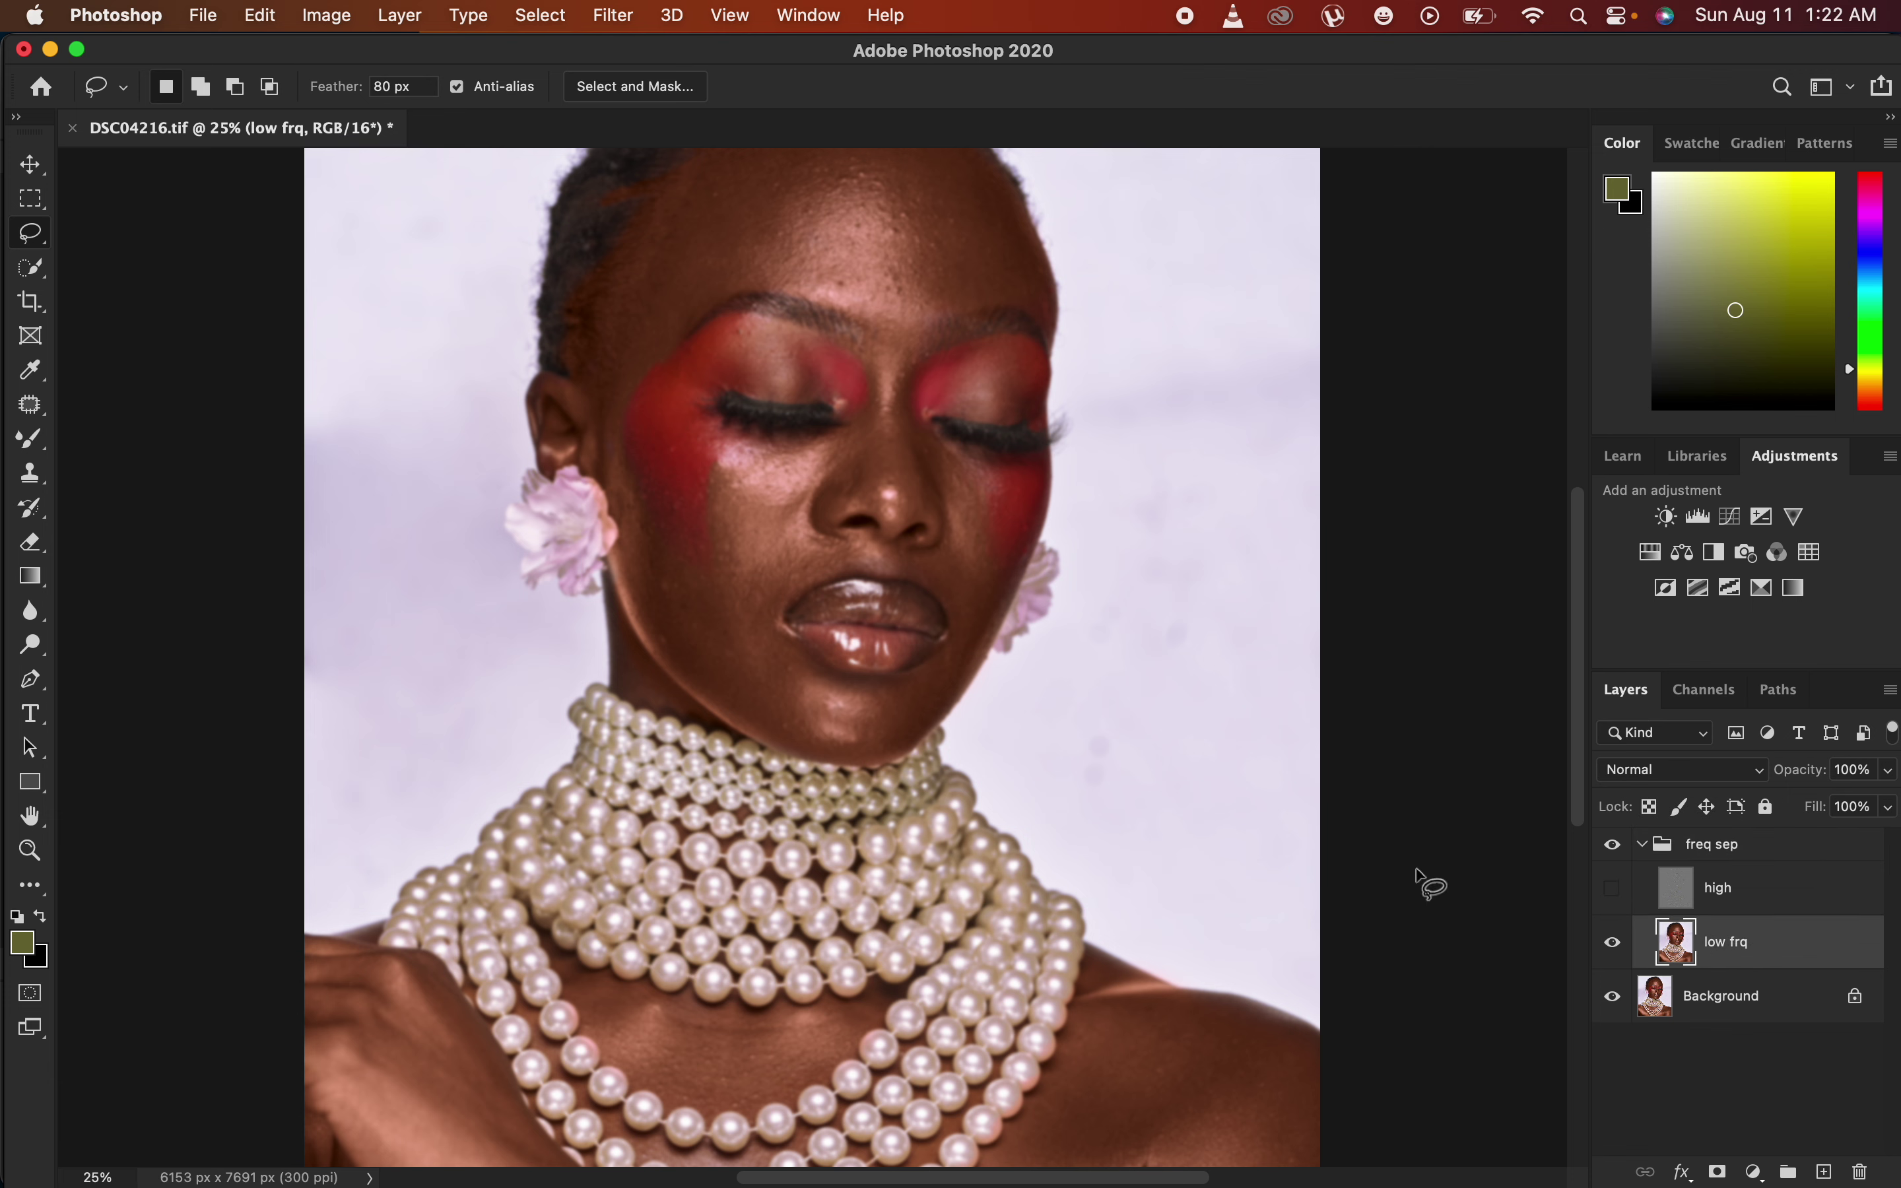
# Switch to the Mixer Brush with a Soft Round 400 px tip and a cleaned brush.
pyautogui.click(33, 454)
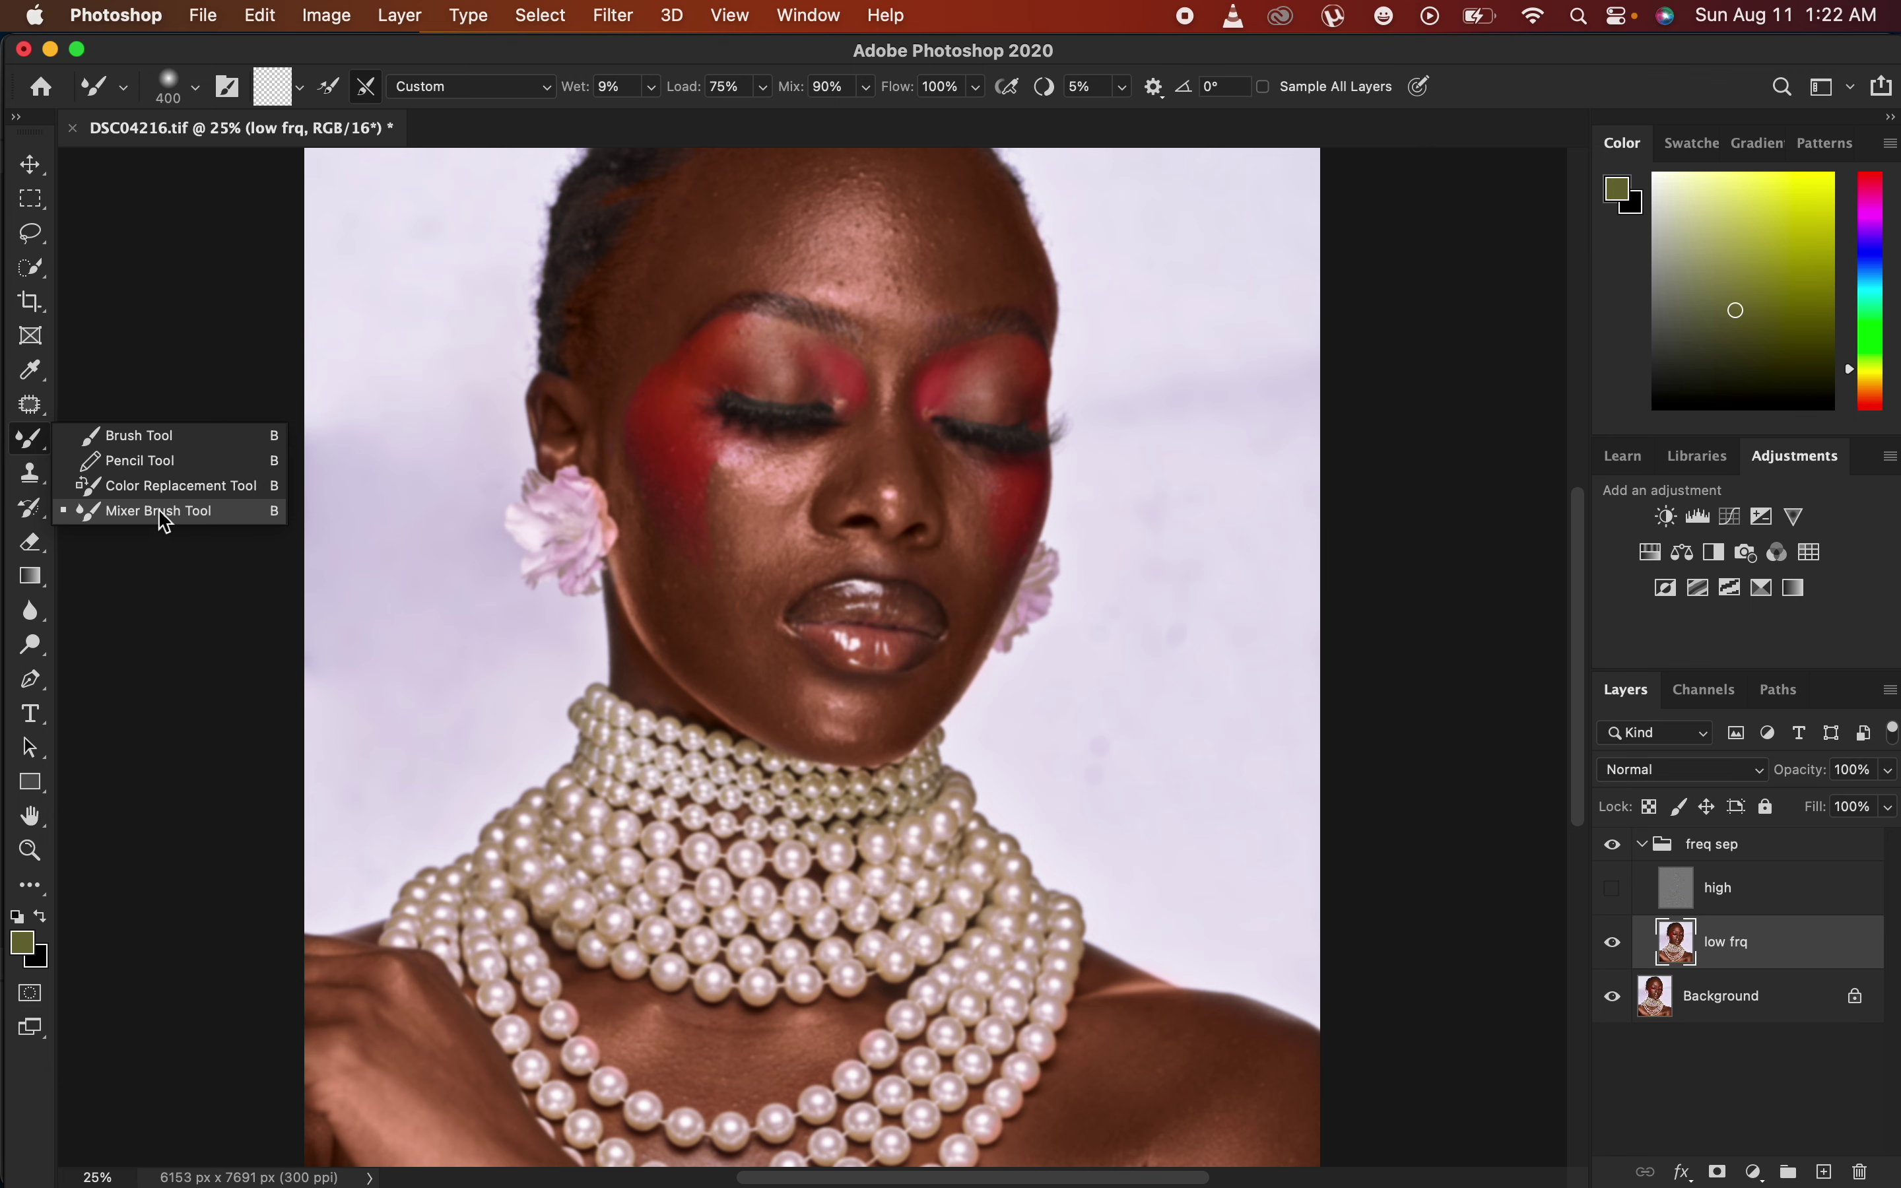
pyautogui.click(164, 513)
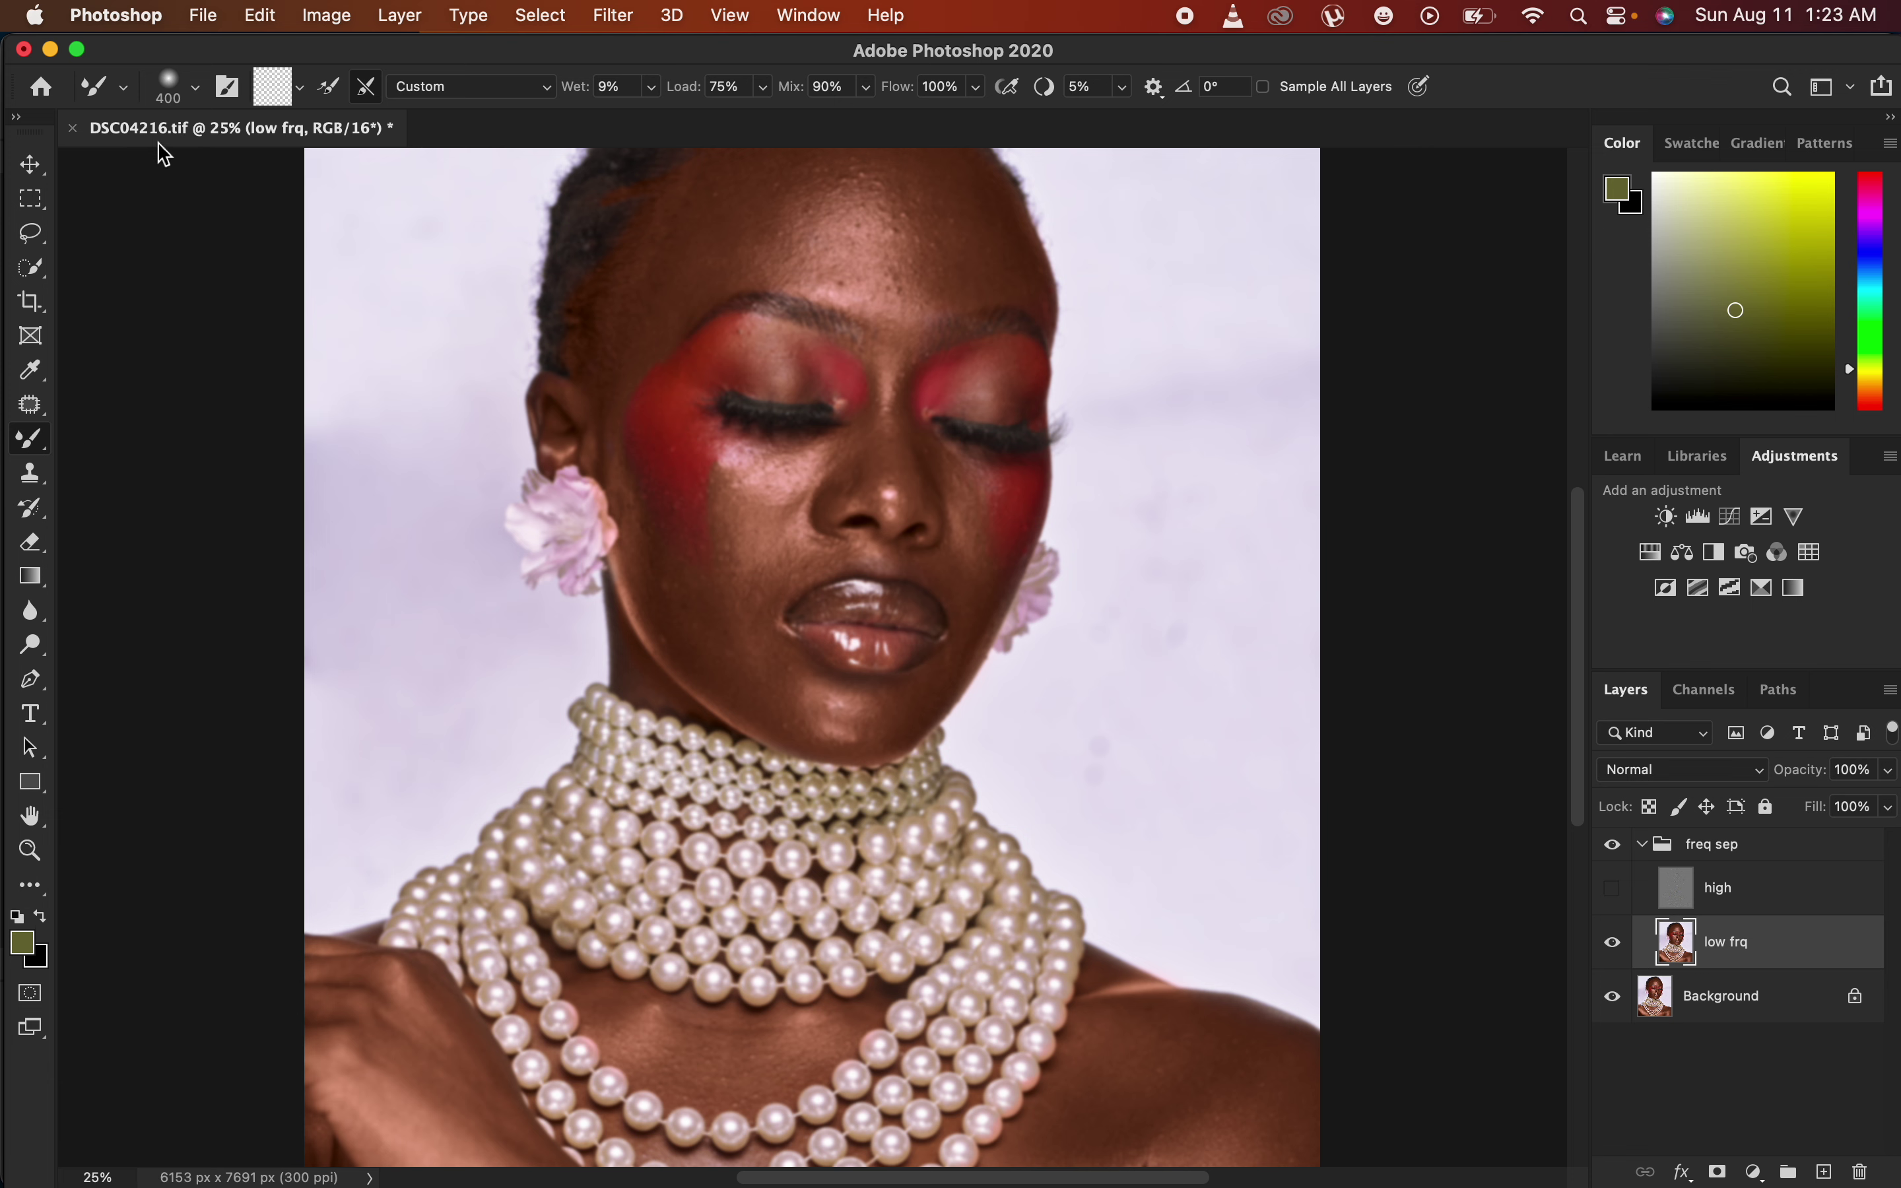
pyautogui.click(188, 92)
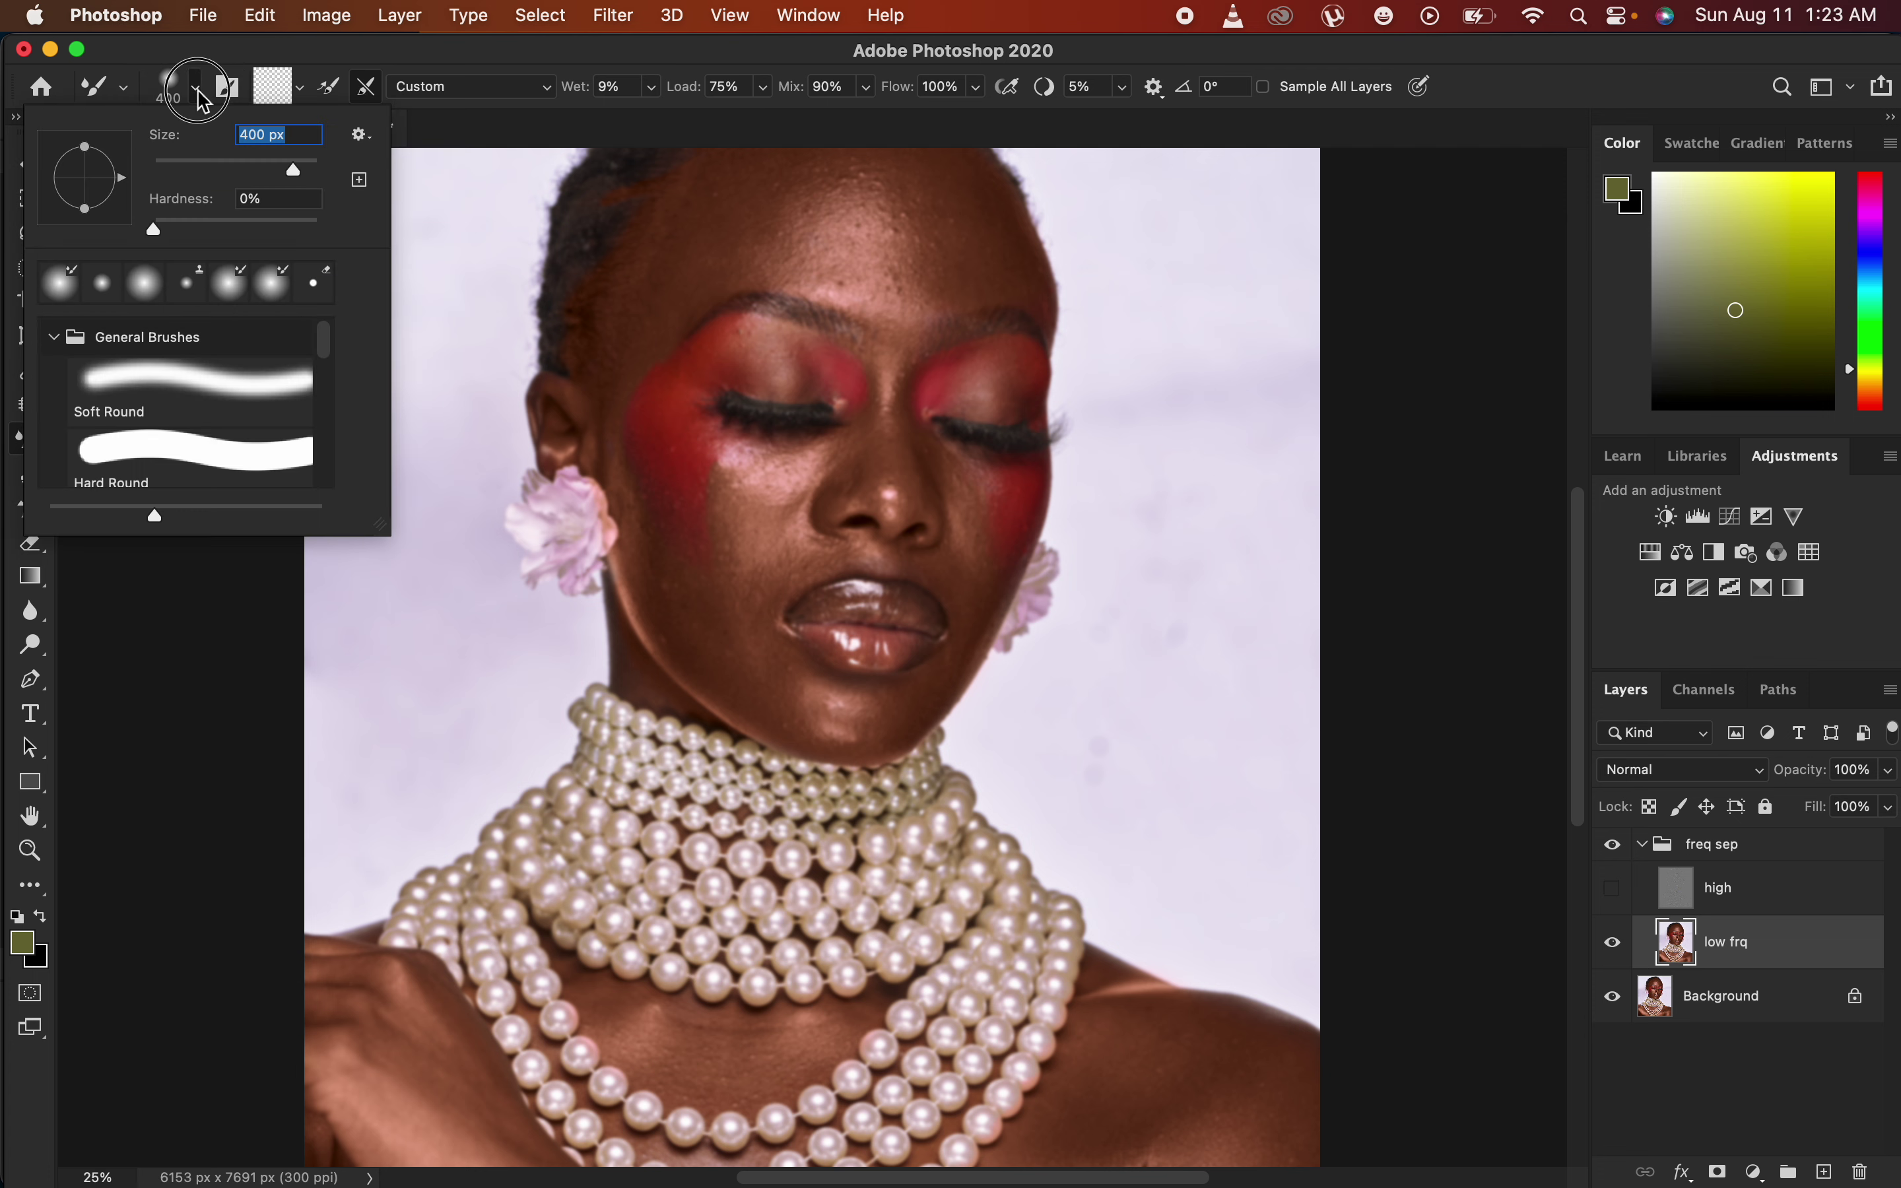
pyautogui.click(173, 384)
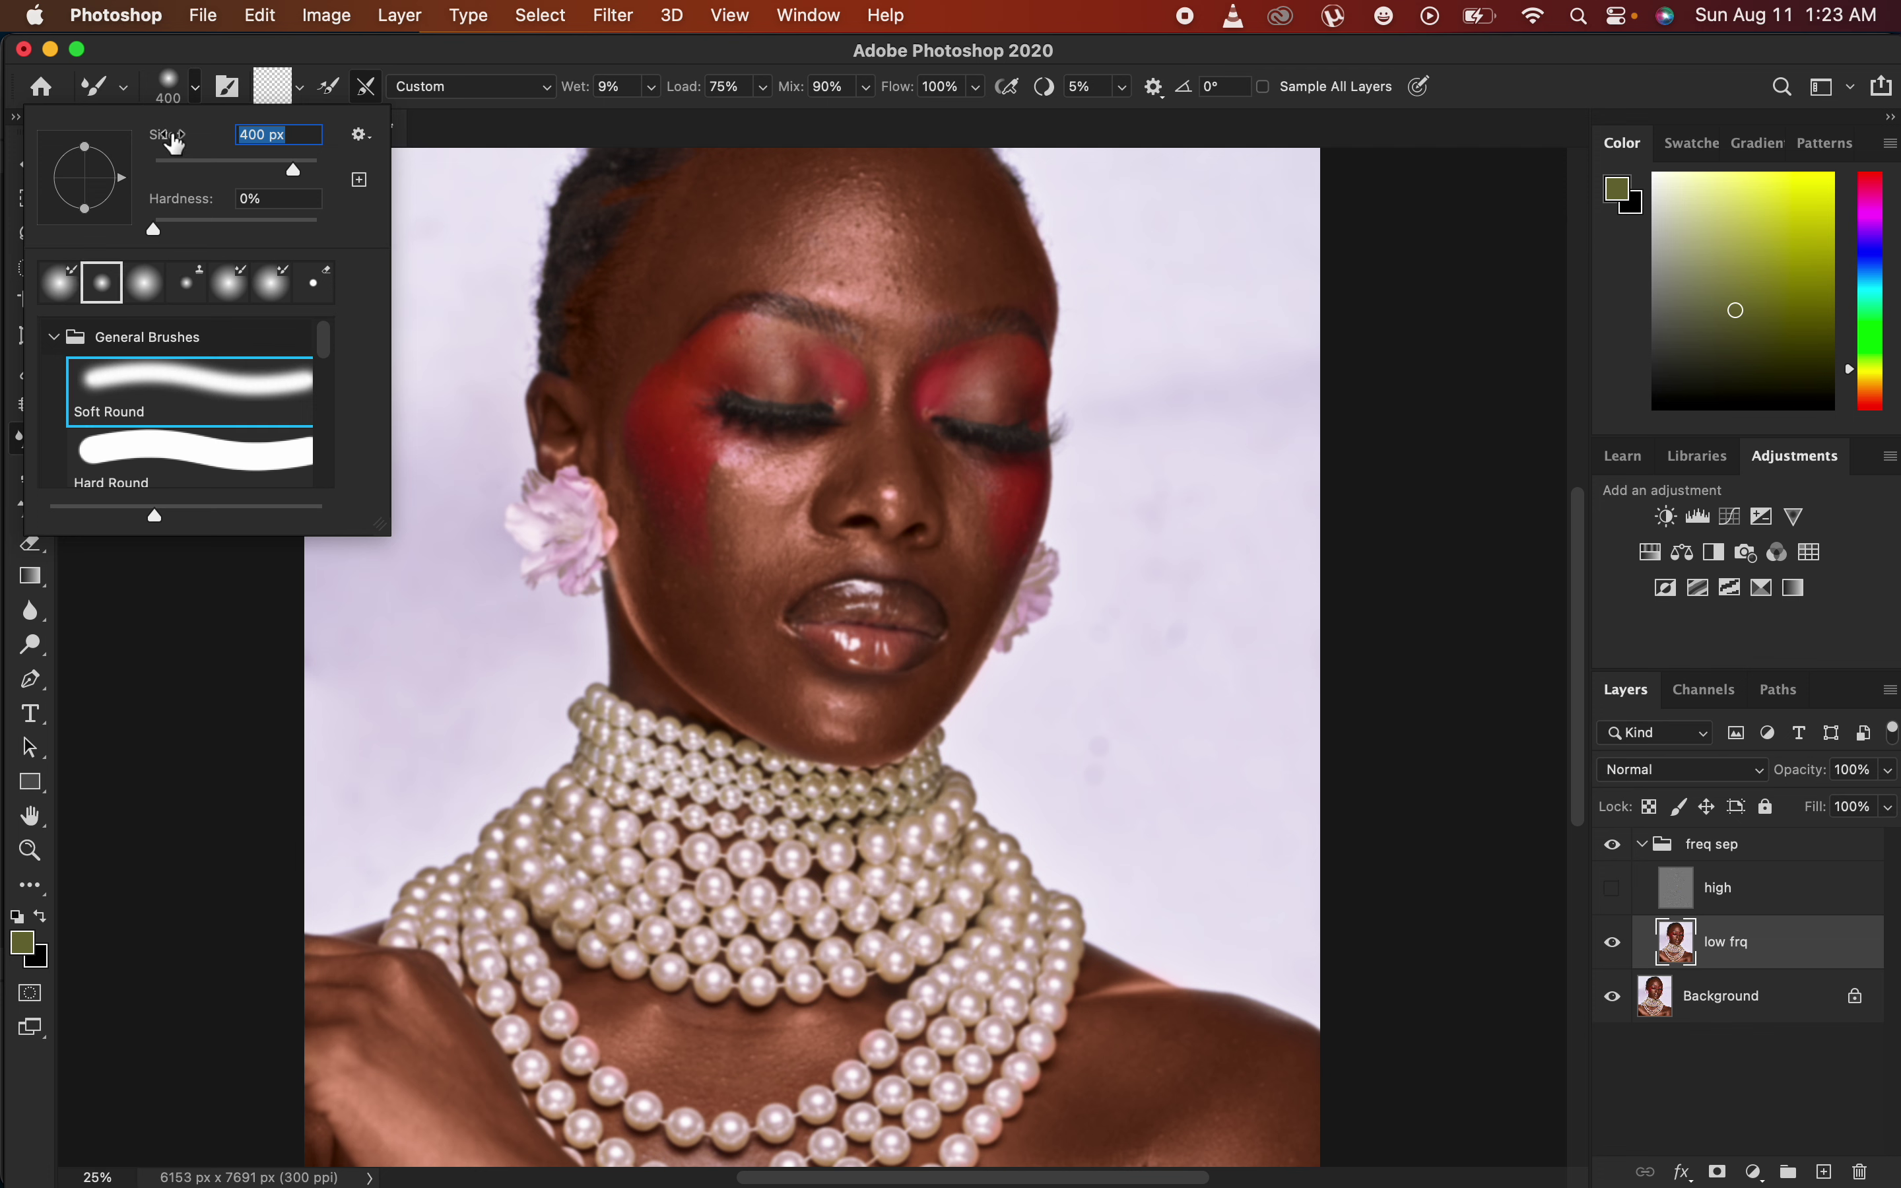
pyautogui.click(301, 88)
pyautogui.click(301, 90)
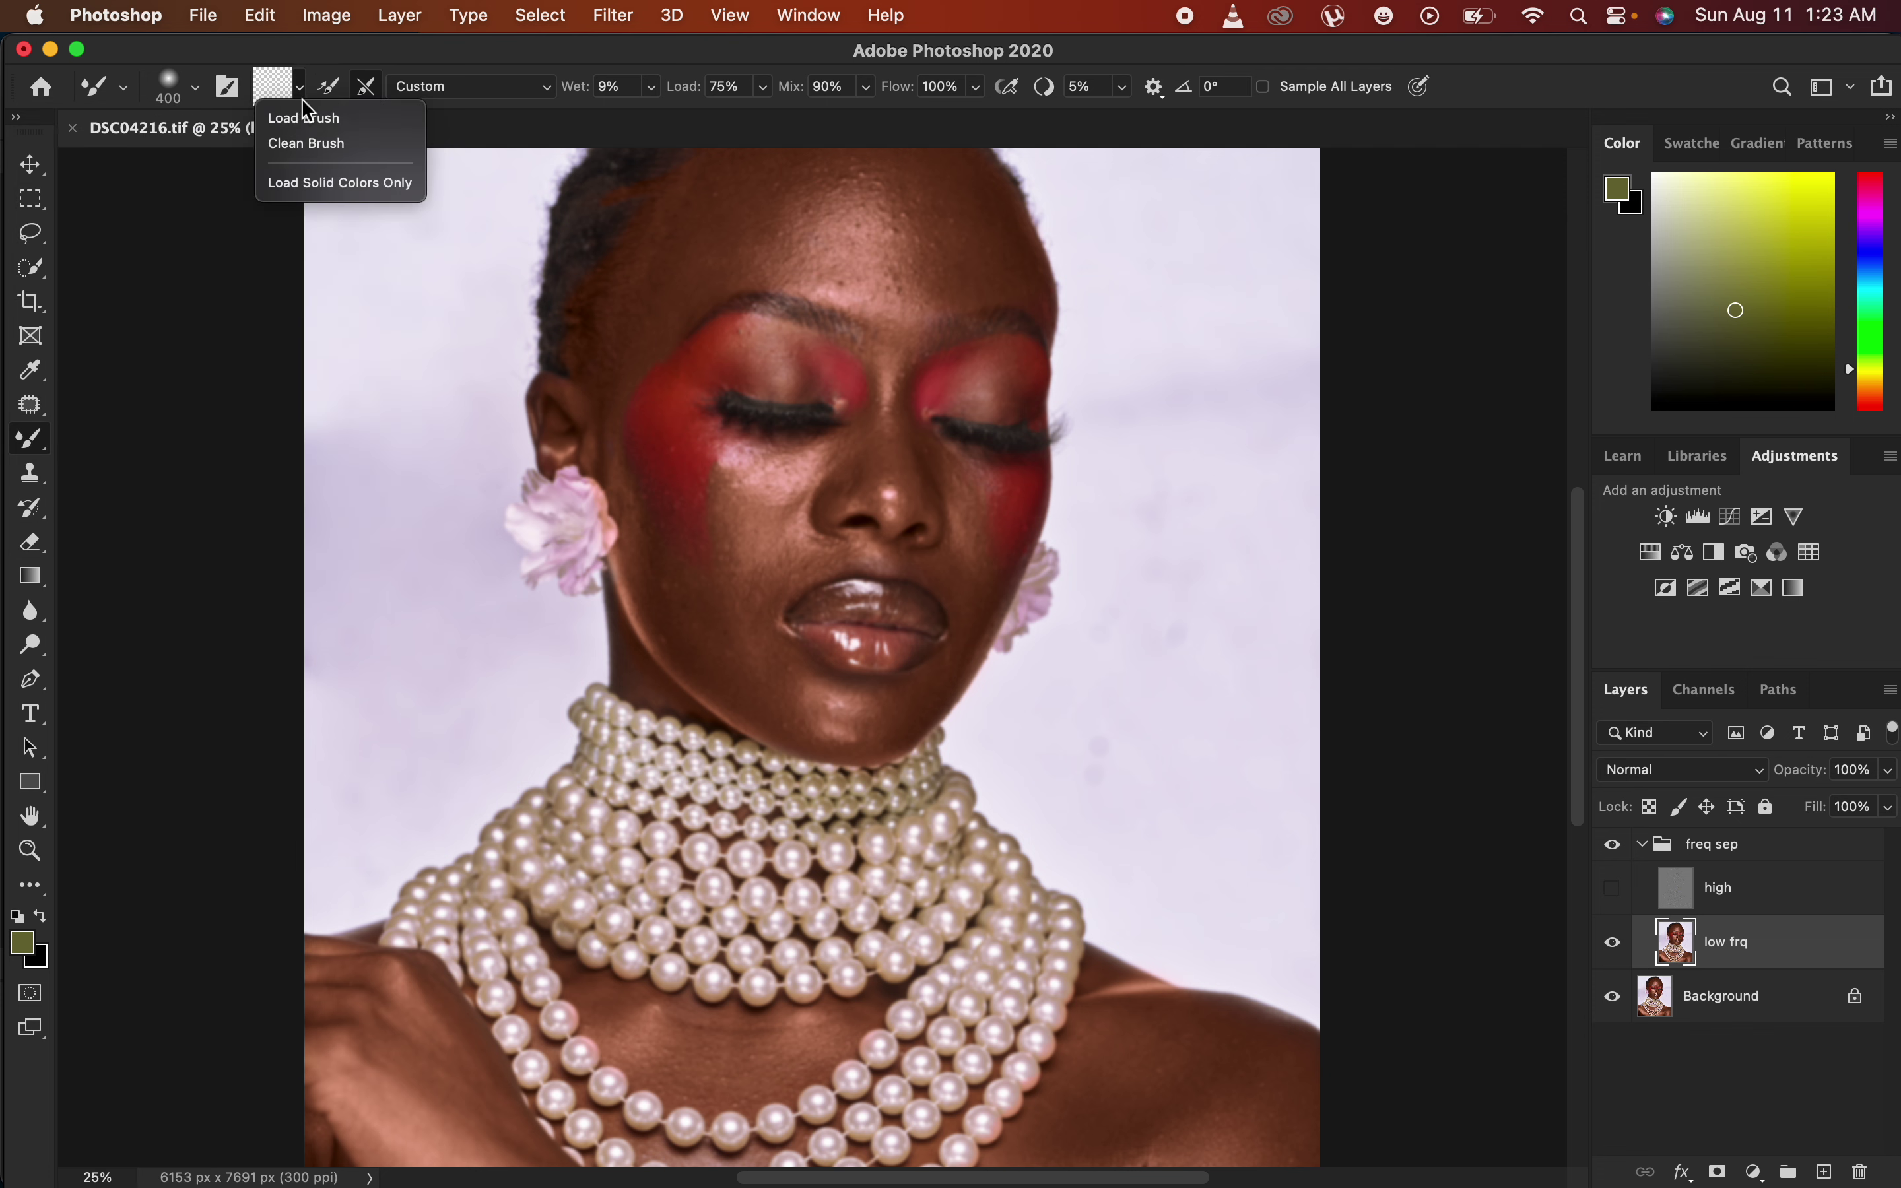
pyautogui.click(301, 146)
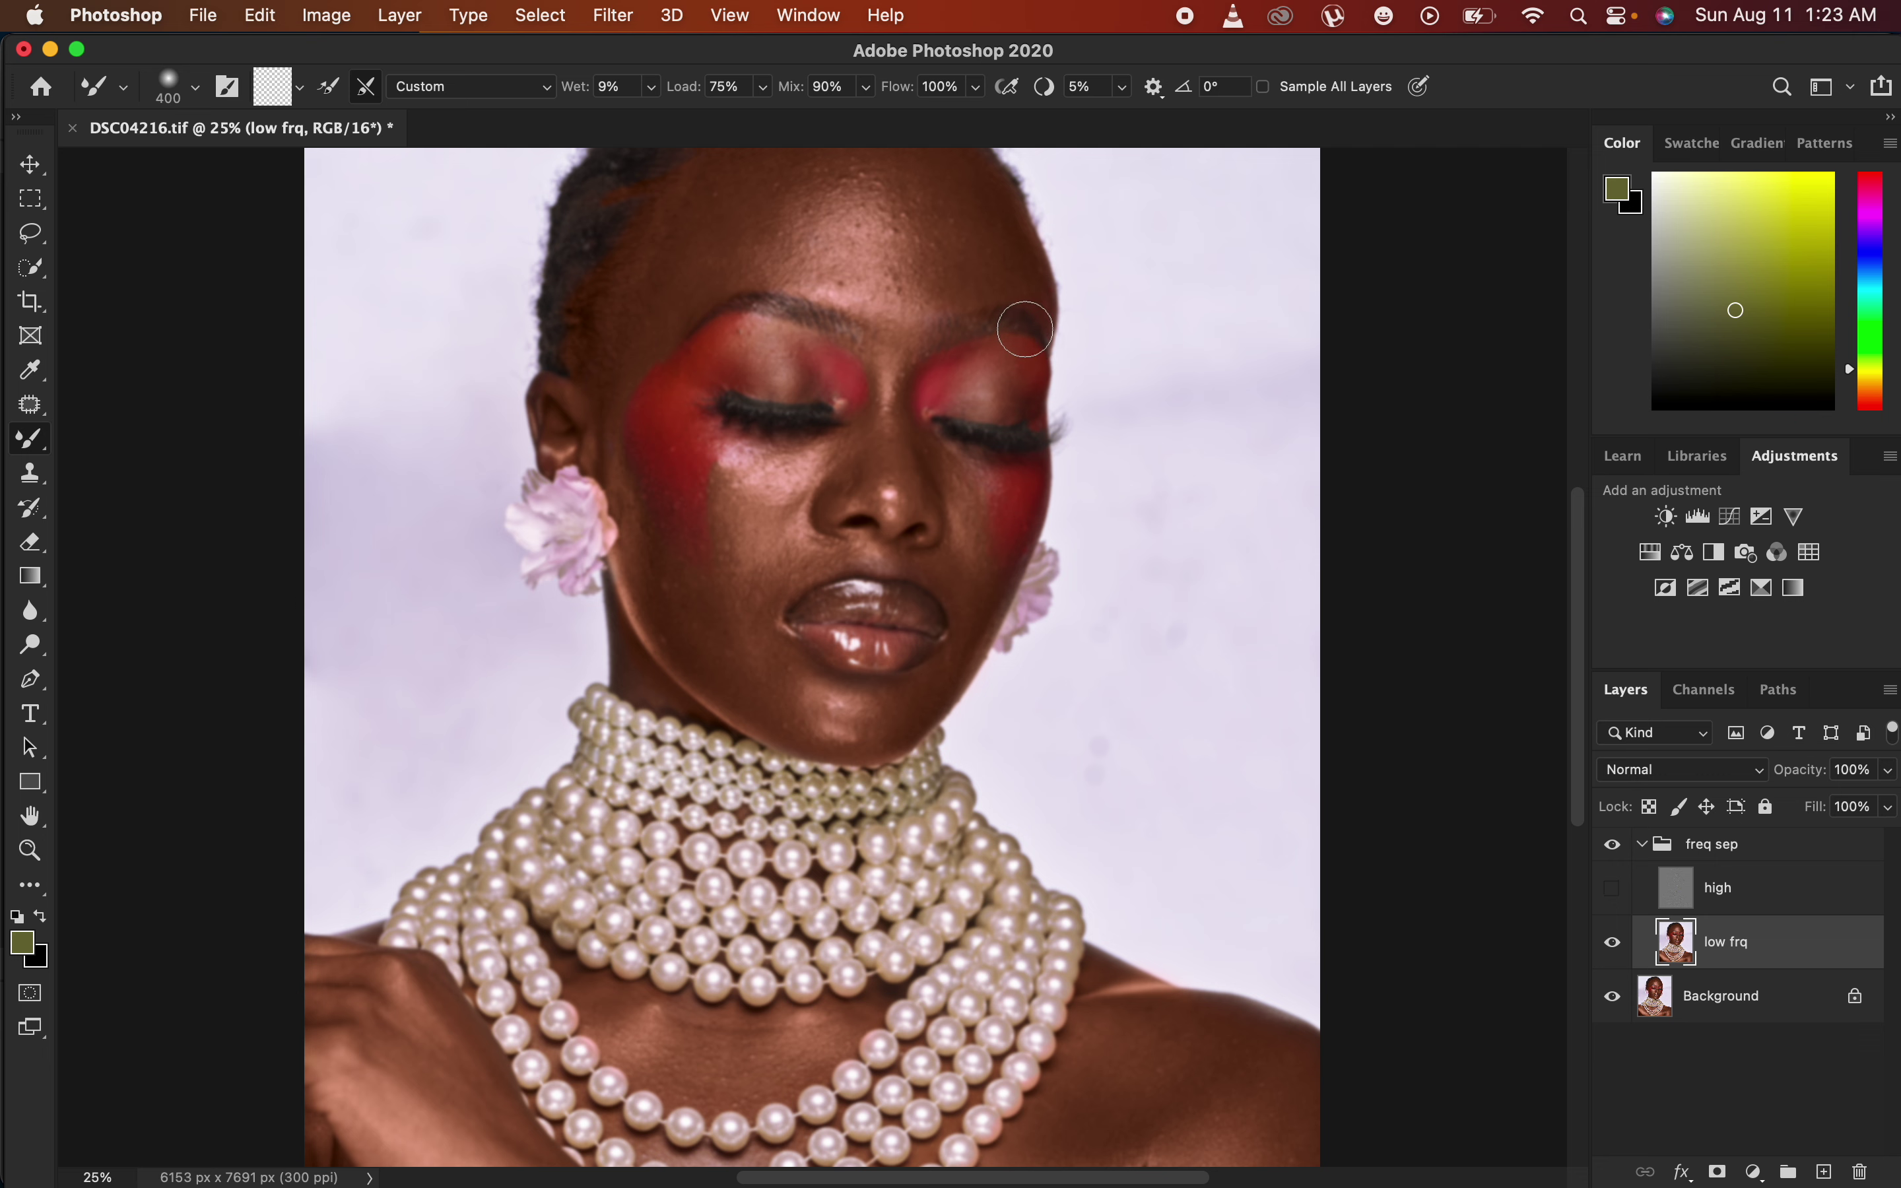
# Fit the whole portrait in view and adjust the mixer brush size with the bracket keys.
pyautogui.press('super+minus')
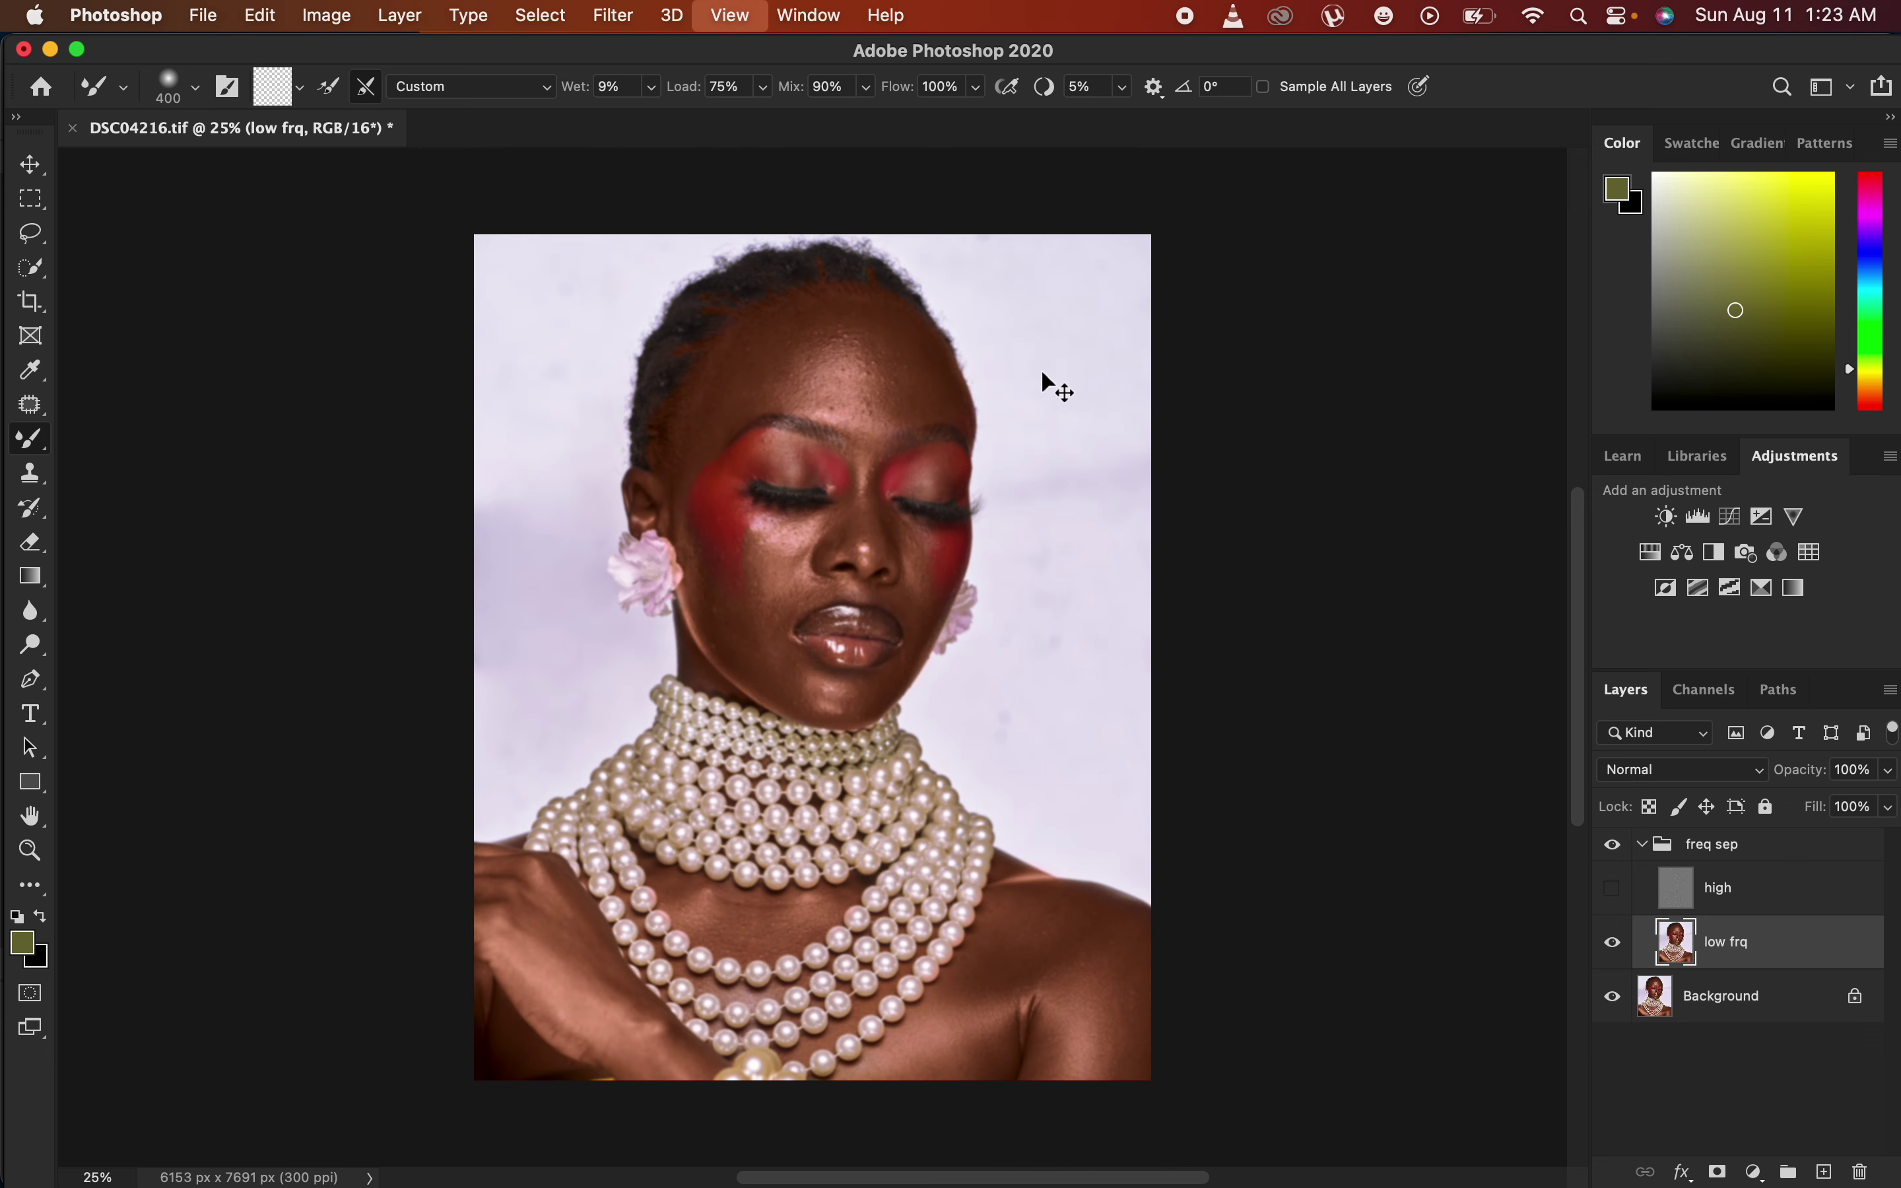
pyautogui.press('super+plus')
pyautogui.press('super+minus')
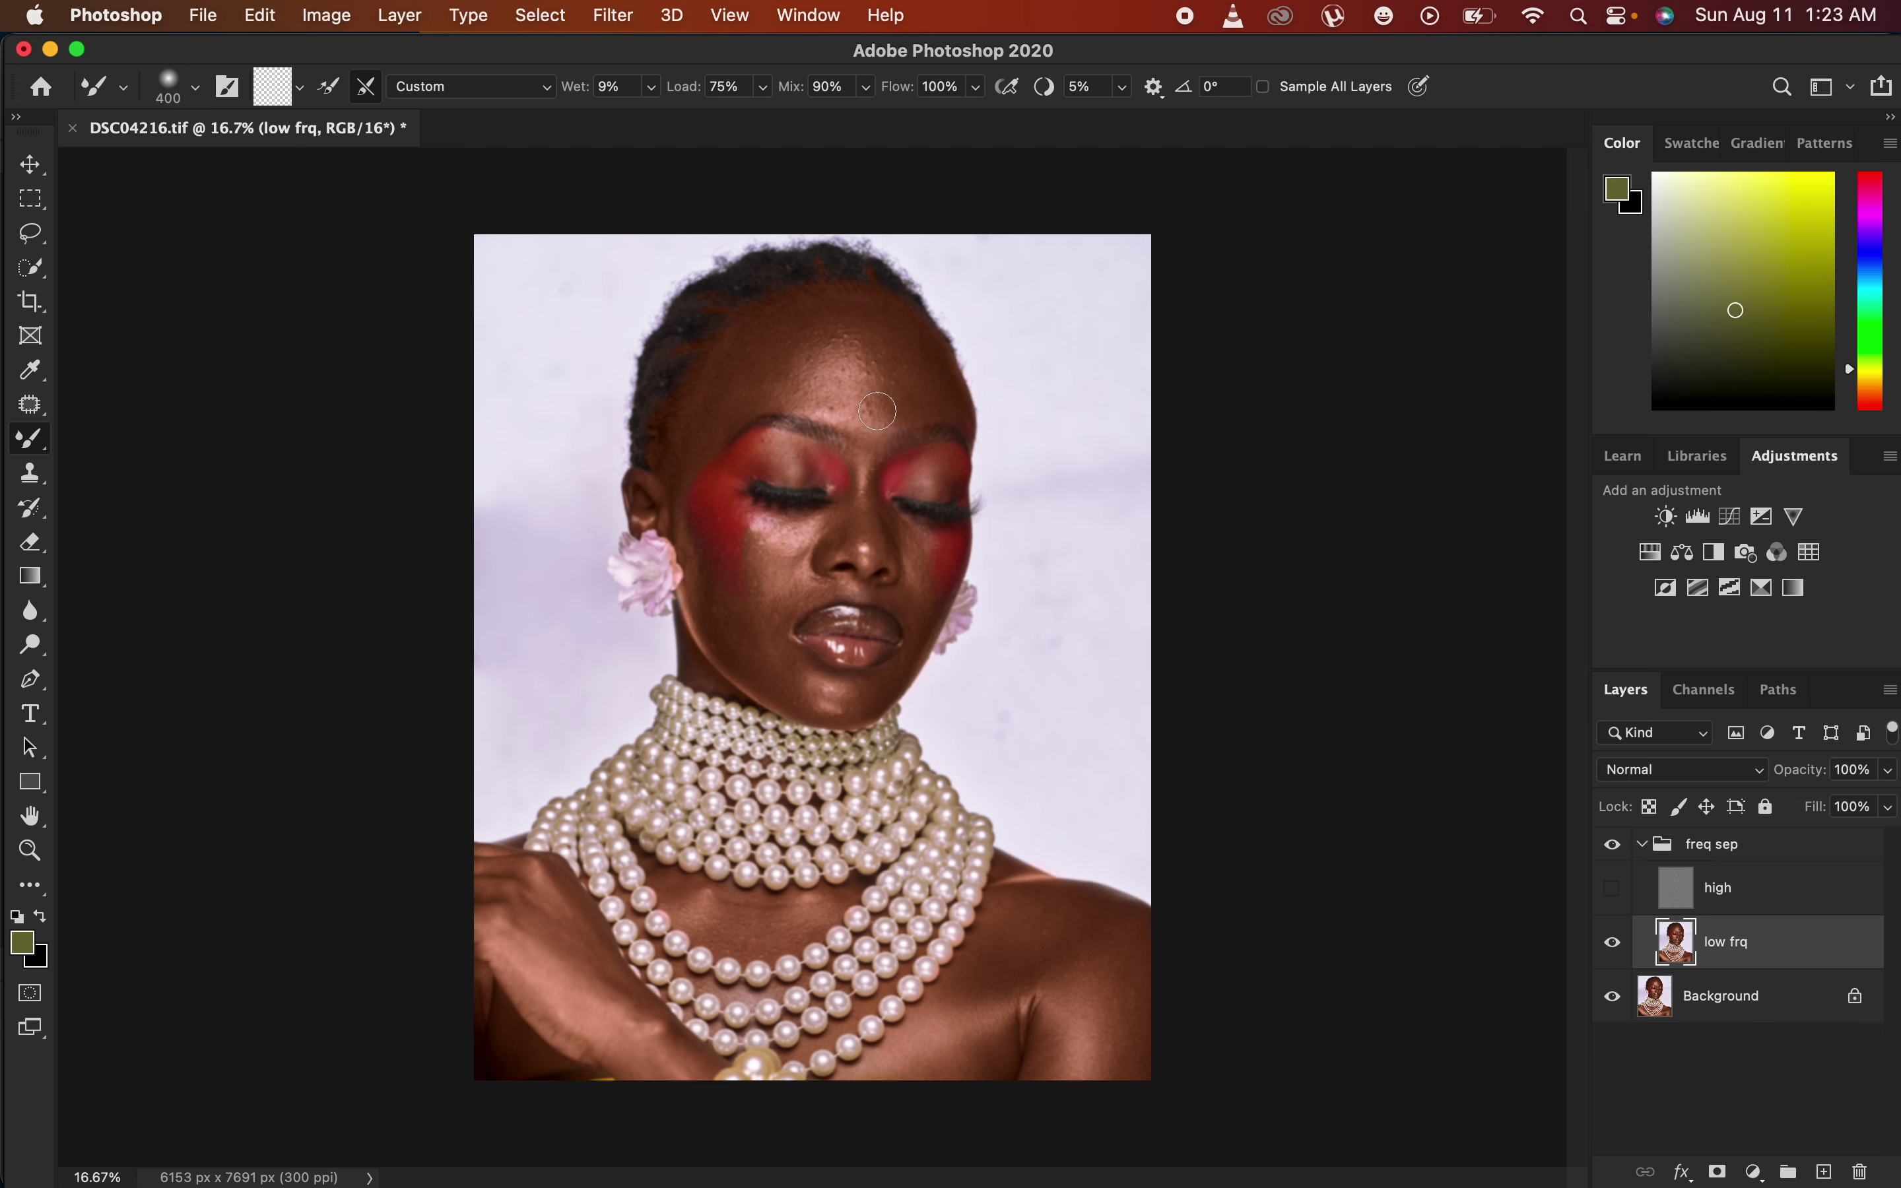
pyautogui.press('[')
pyautogui.press(']')
pyautogui.press(']')
pyautogui.press(']')
pyautogui.press(']')
pyautogui.press(']')
pyautogui.press(']')
pyautogui.press('[')
# Paint across the upper and lower forehead on low frq to blend the skin tones.
pyautogui.press('[')
pyautogui.moveTo(905, 363)
pyautogui.mouseDown()
pyautogui.moveTo(896, 346)
pyautogui.moveTo(921, 373)
pyautogui.moveTo(891, 390)
pyautogui.moveTo(912, 348)
pyautogui.moveTo(880, 323)
pyautogui.moveTo(896, 352)
pyautogui.moveTo(874, 395)
pyautogui.moveTo(897, 402)
pyautogui.moveTo(864, 302)
pyautogui.mouseUp()
pyautogui.moveTo(809, 310)
pyautogui.mouseDown()
pyautogui.moveTo(881, 332)
pyautogui.moveTo(900, 376)
pyautogui.moveTo(885, 373)
pyautogui.mouseUp()
pyautogui.moveTo(862, 358)
pyautogui.mouseDown()
pyautogui.moveTo(876, 414)
pyautogui.moveTo(839, 333)
pyautogui.moveTo(807, 355)
pyautogui.moveTo(807, 392)
pyautogui.moveTo(835, 402)
pyautogui.moveTo(837, 366)
pyautogui.moveTo(848, 413)
pyautogui.moveTo(880, 368)
pyautogui.moveTo(880, 396)
pyautogui.moveTo(852, 353)
pyautogui.moveTo(868, 346)
pyautogui.moveTo(860, 380)
pyautogui.moveTo(781, 335)
pyautogui.moveTo(746, 365)
pyautogui.moveTo(779, 374)
pyautogui.moveTo(746, 373)
pyautogui.moveTo(688, 438)
pyautogui.moveTo(733, 373)
pyautogui.moveTo(817, 398)
pyautogui.moveTo(814, 353)
pyautogui.moveTo(837, 335)
pyautogui.moveTo(877, 381)
pyautogui.moveTo(846, 328)
pyautogui.moveTo(861, 325)
pyautogui.moveTo(876, 434)
pyautogui.moveTo(899, 356)
pyautogui.moveTo(871, 339)
pyautogui.moveTo(832, 393)
pyautogui.moveTo(817, 330)
pyautogui.moveTo(857, 323)
pyautogui.moveTo(891, 382)
pyautogui.mouseUp()
pyautogui.press('[')
pyautogui.press('[')
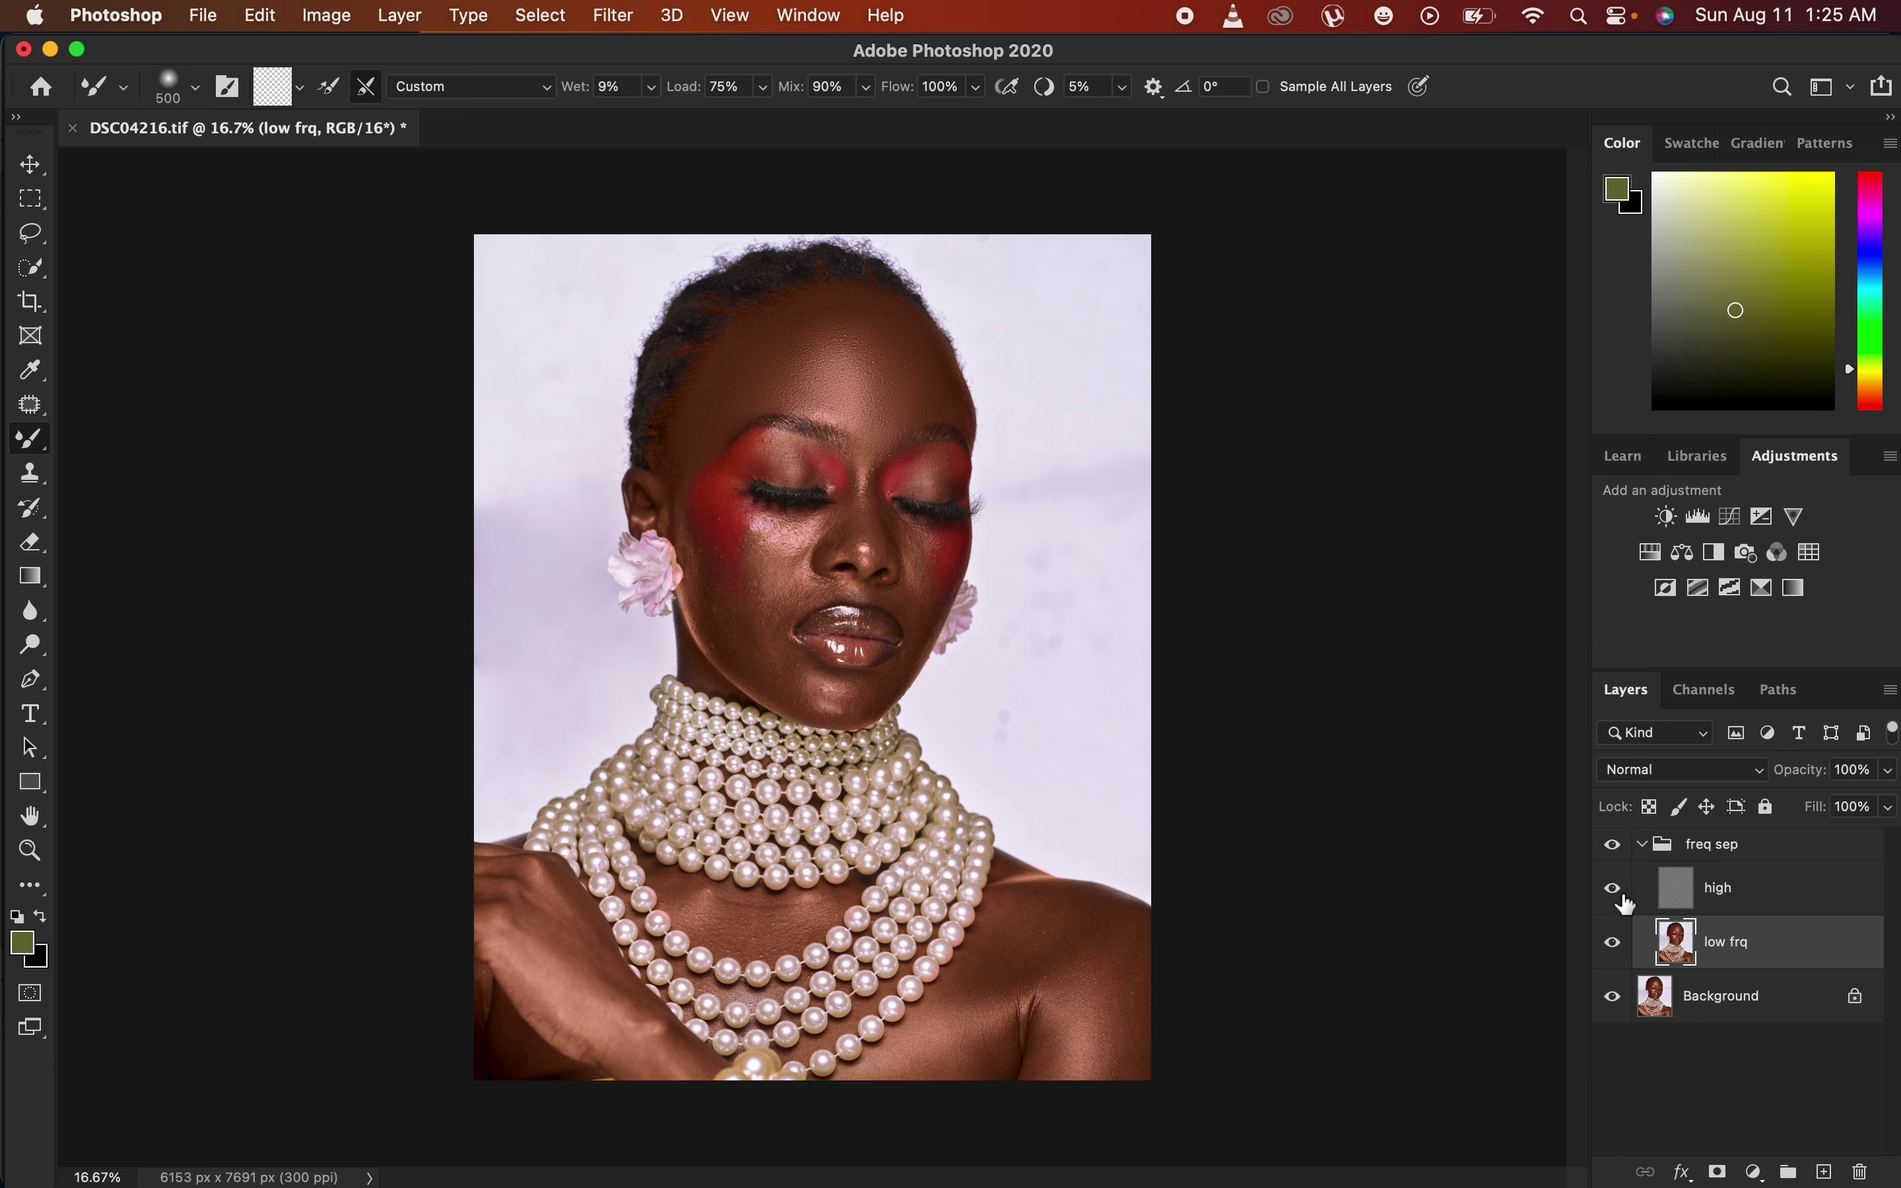
# Toggle the freq sep group on and off to compare before and after.
pyautogui.click(1613, 846)
pyautogui.click(1614, 847)
pyautogui.click(1613, 846)
pyautogui.click(1613, 845)
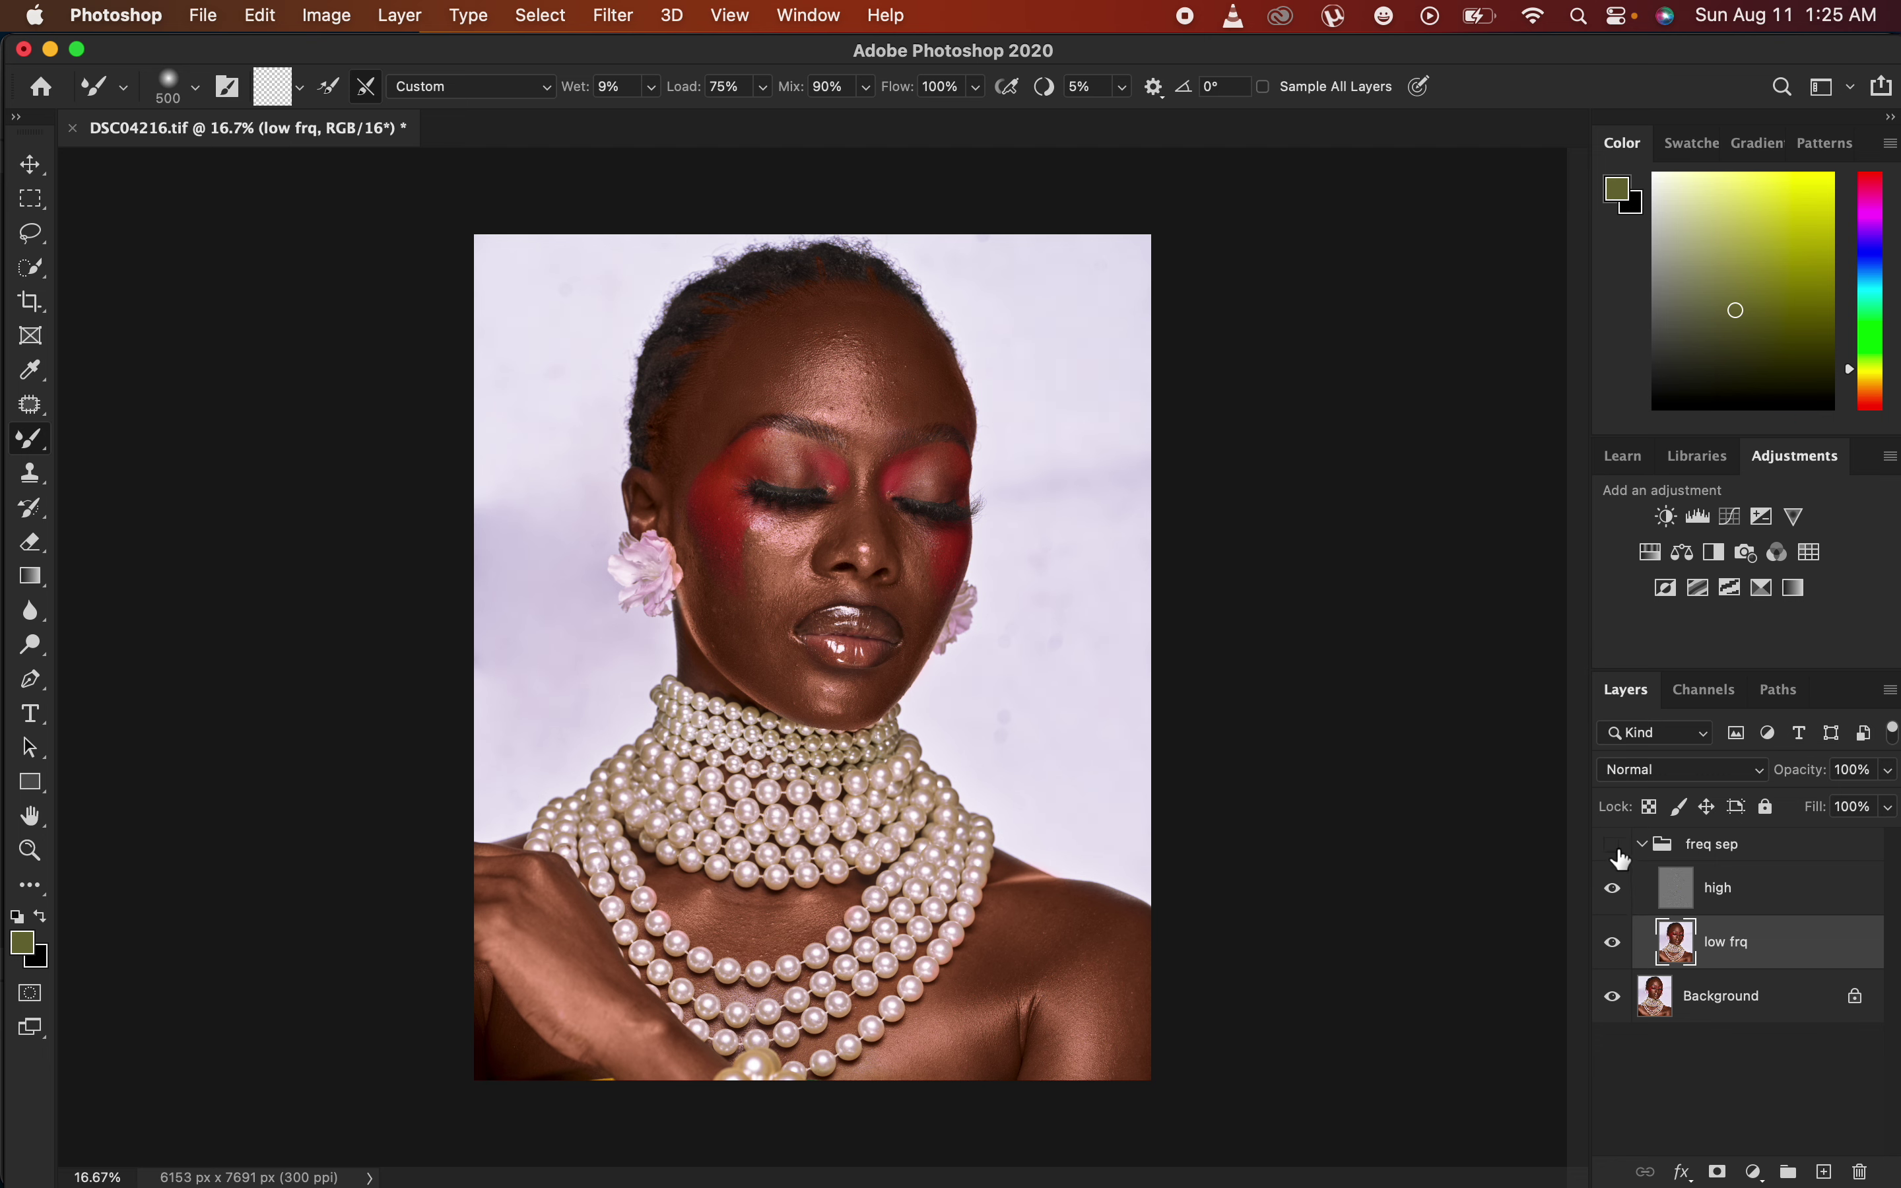
pyautogui.click(1612, 846)
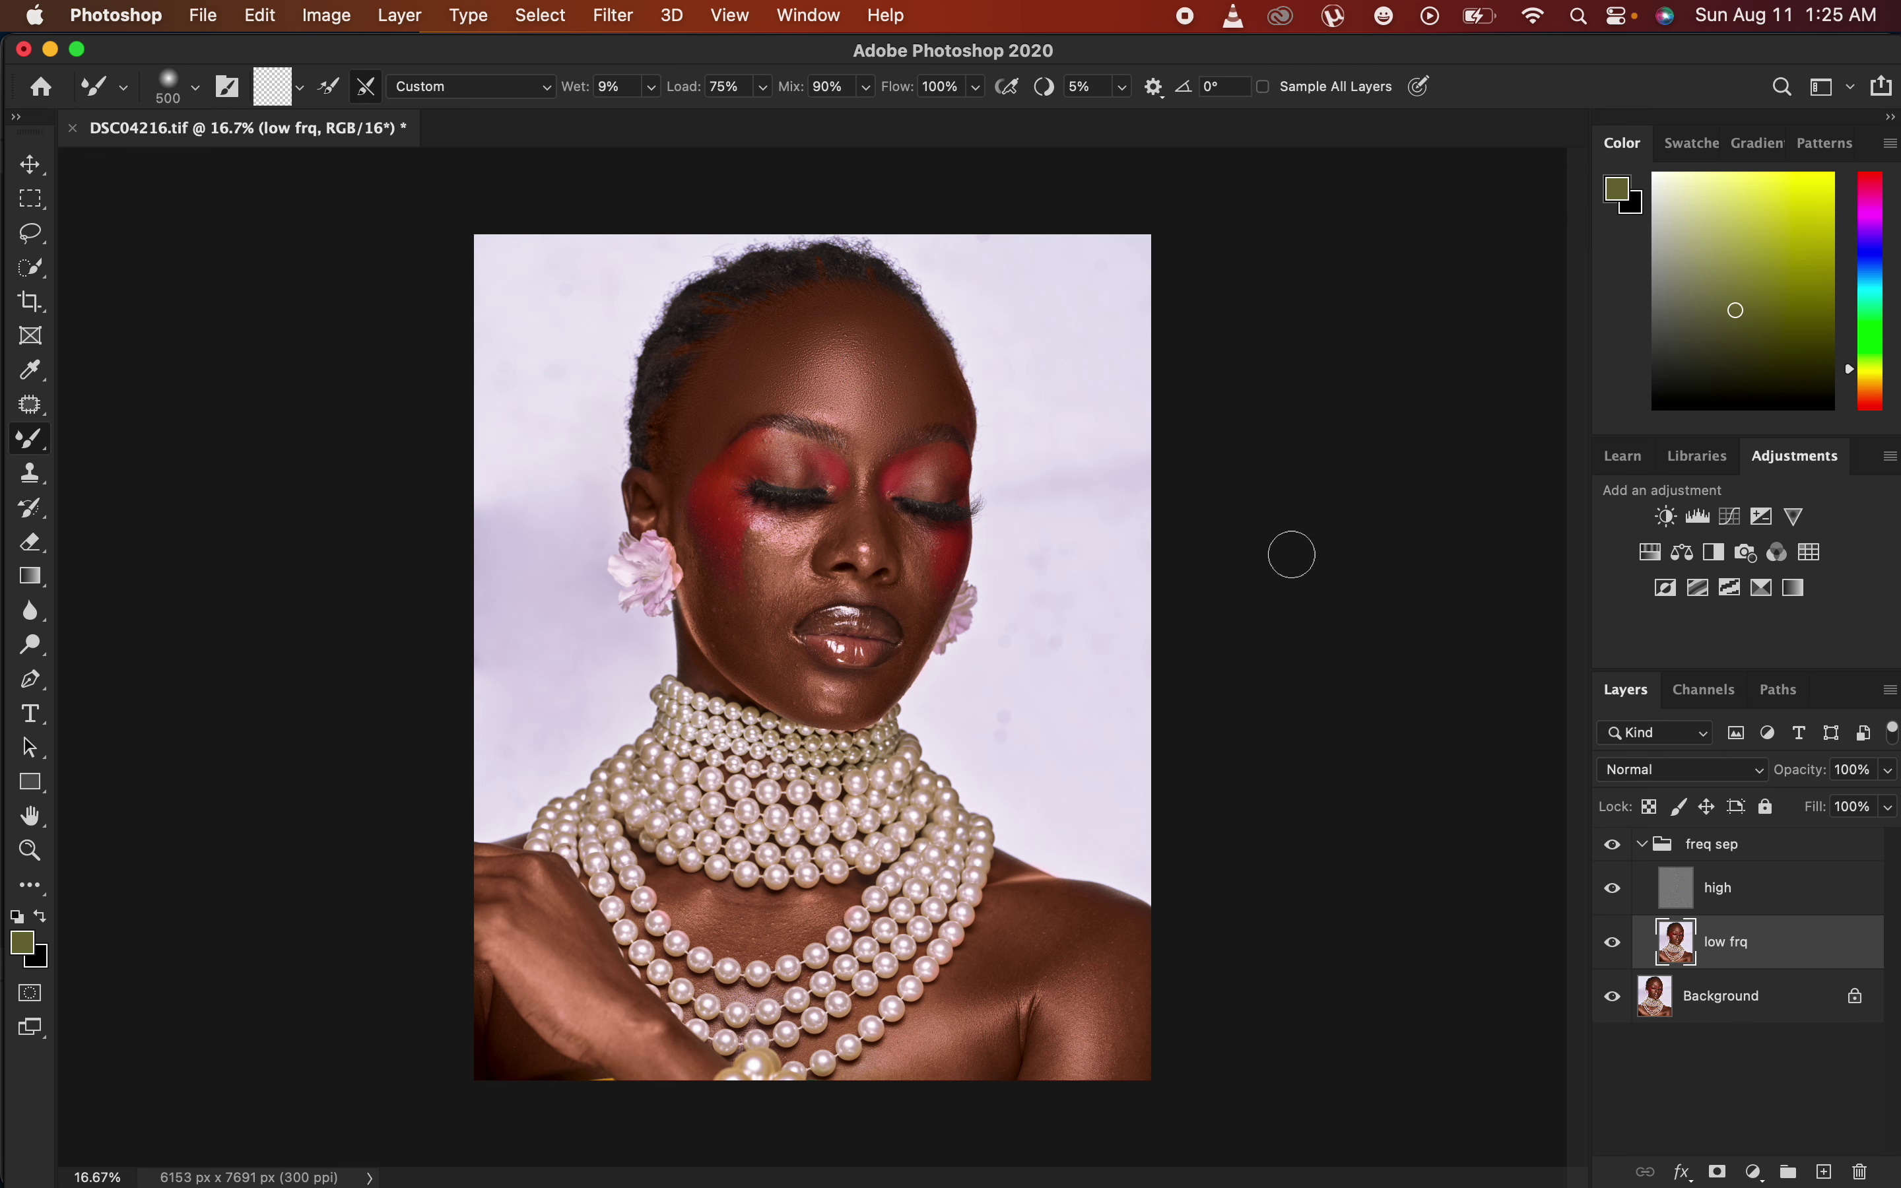
# Hide high again and blend the cheek skin under the eye and near the mouth.
pyautogui.click(1615, 890)
pyautogui.moveTo(783, 556)
pyautogui.mouseDown()
pyautogui.moveTo(754, 538)
pyautogui.moveTo(802, 536)
pyautogui.moveTo(764, 559)
pyautogui.moveTo(760, 532)
pyautogui.moveTo(783, 581)
pyautogui.moveTo(752, 567)
pyautogui.moveTo(747, 525)
pyautogui.moveTo(739, 545)
pyautogui.moveTo(704, 544)
pyautogui.moveTo(719, 604)
pyautogui.mouseUp()
pyautogui.moveTo(734, 621)
pyautogui.mouseDown()
pyautogui.moveTo(778, 601)
pyautogui.moveTo(769, 633)
pyautogui.moveTo(832, 693)
pyautogui.moveTo(786, 668)
pyautogui.moveTo(765, 621)
pyautogui.moveTo(760, 519)
pyautogui.mouseUp()
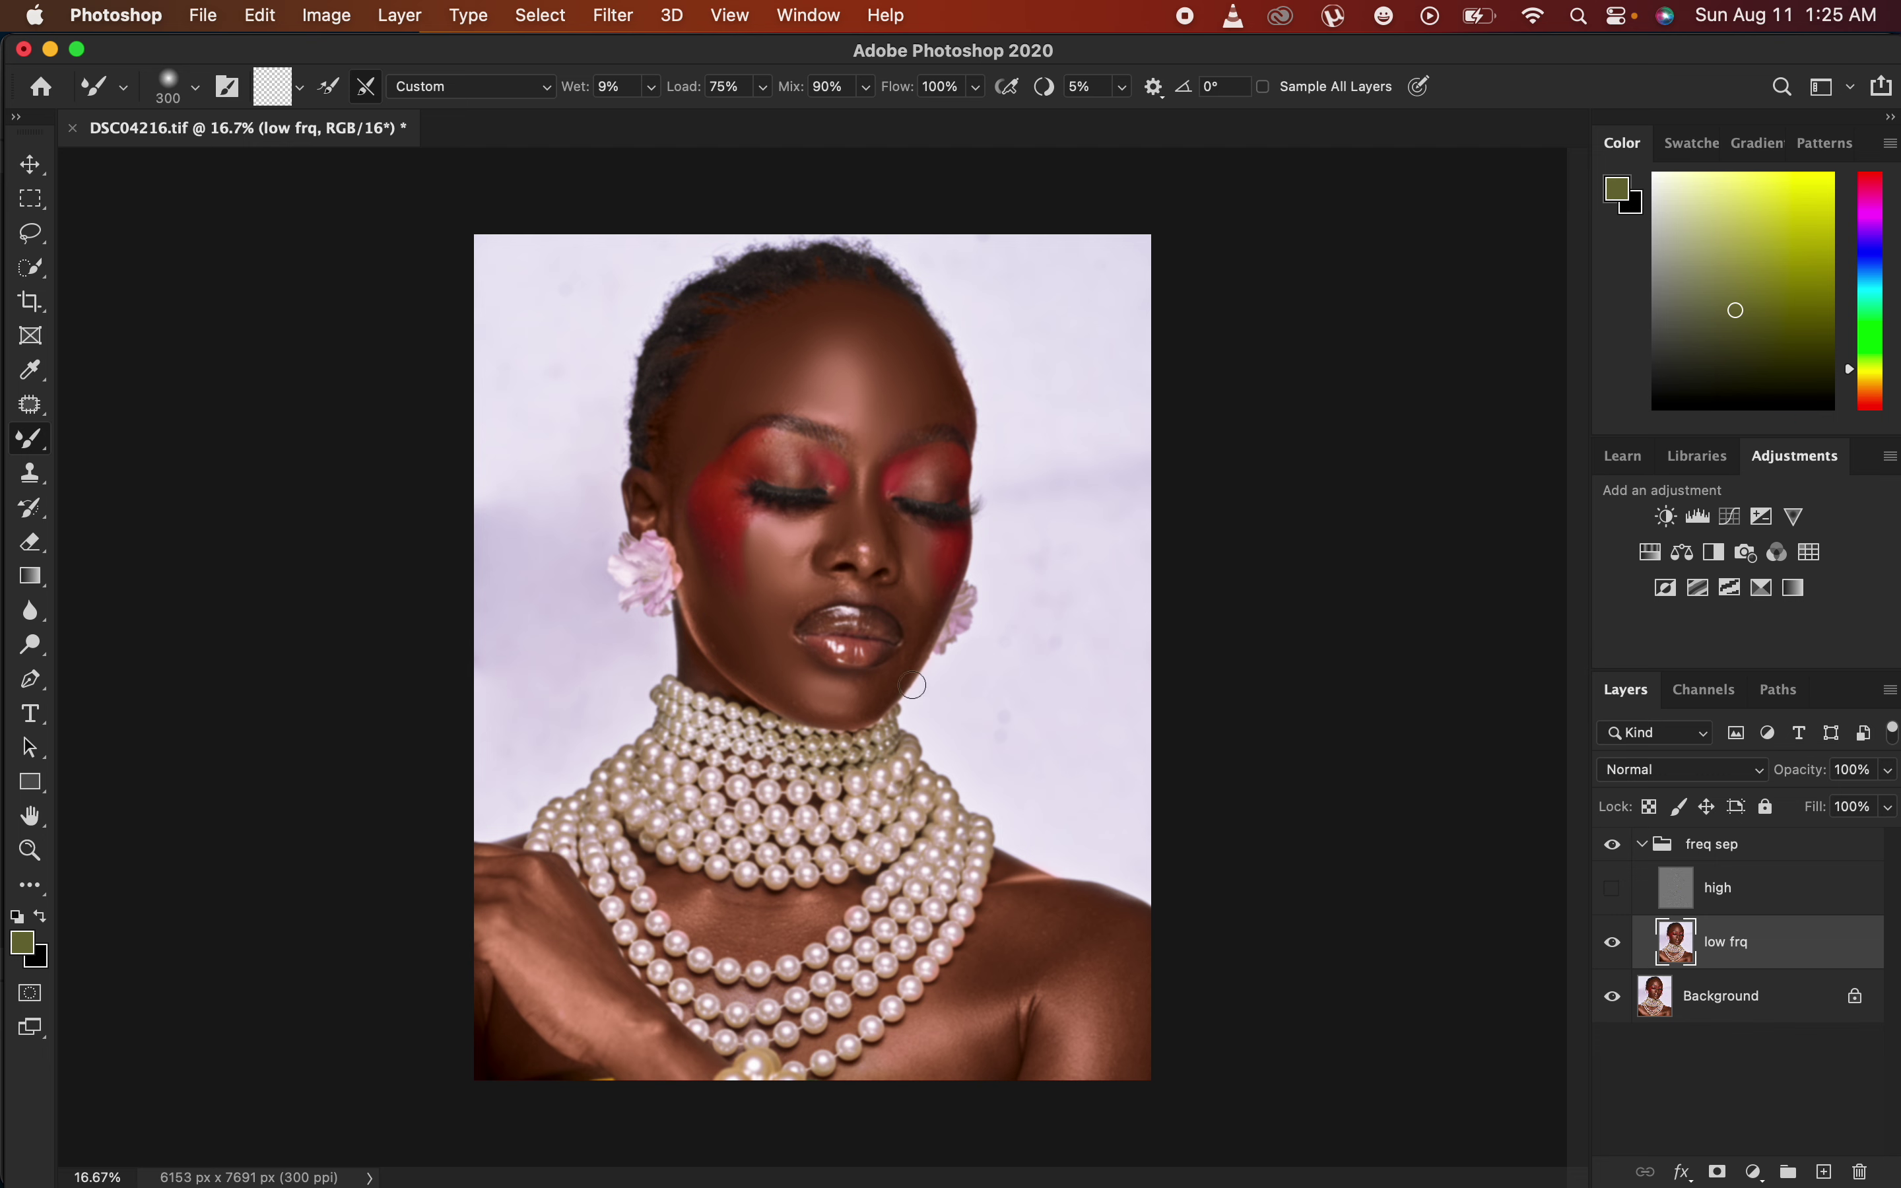
# With an enlarged Mixer Brush, blend skin tones on the cheek, shoulder, hand, chest, forearm and forehead.
pyautogui.press(']')
pyautogui.moveTo(723, 511)
pyautogui.mouseDown()
pyautogui.moveTo(716, 535)
pyautogui.moveTo(746, 458)
pyautogui.mouseUp()
pyautogui.moveTo(1069, 962)
pyautogui.mouseDown()
pyautogui.moveTo(1128, 1006)
pyautogui.moveTo(1112, 946)
pyautogui.moveTo(1018, 925)
pyautogui.moveTo(942, 1053)
pyautogui.moveTo(909, 1055)
pyautogui.moveTo(1001, 951)
pyautogui.moveTo(1006, 985)
pyautogui.moveTo(1074, 989)
pyautogui.moveTo(1108, 1055)
pyautogui.moveTo(1018, 999)
pyautogui.moveTo(919, 1041)
pyautogui.mouseUp()
pyautogui.press(']')
pyautogui.press(']')
pyautogui.press(']')
pyautogui.moveTo(566, 937)
pyautogui.mouseDown()
pyautogui.moveTo(611, 1005)
pyautogui.moveTo(552, 986)
pyautogui.moveTo(558, 1009)
pyautogui.moveTo(668, 1069)
pyautogui.moveTo(516, 931)
pyautogui.moveTo(524, 958)
pyautogui.moveTo(530, 931)
pyautogui.moveTo(591, 956)
pyautogui.moveTo(499, 924)
pyautogui.moveTo(474, 886)
pyautogui.moveTo(518, 875)
pyautogui.moveTo(573, 898)
pyautogui.moveTo(692, 1046)
pyautogui.moveTo(559, 1019)
pyautogui.mouseUp()
pyautogui.moveTo(735, 905)
pyautogui.mouseDown()
pyautogui.moveTo(692, 911)
pyautogui.moveTo(766, 922)
pyautogui.moveTo(731, 899)
pyautogui.moveTo(773, 928)
pyautogui.moveTo(837, 900)
pyautogui.moveTo(693, 908)
pyautogui.moveTo(735, 941)
pyautogui.moveTo(683, 896)
pyautogui.moveTo(738, 929)
pyautogui.moveTo(841, 901)
pyautogui.mouseUp()
pyautogui.moveTo(652, 1039); pyautogui.dragTo(612, 1032)
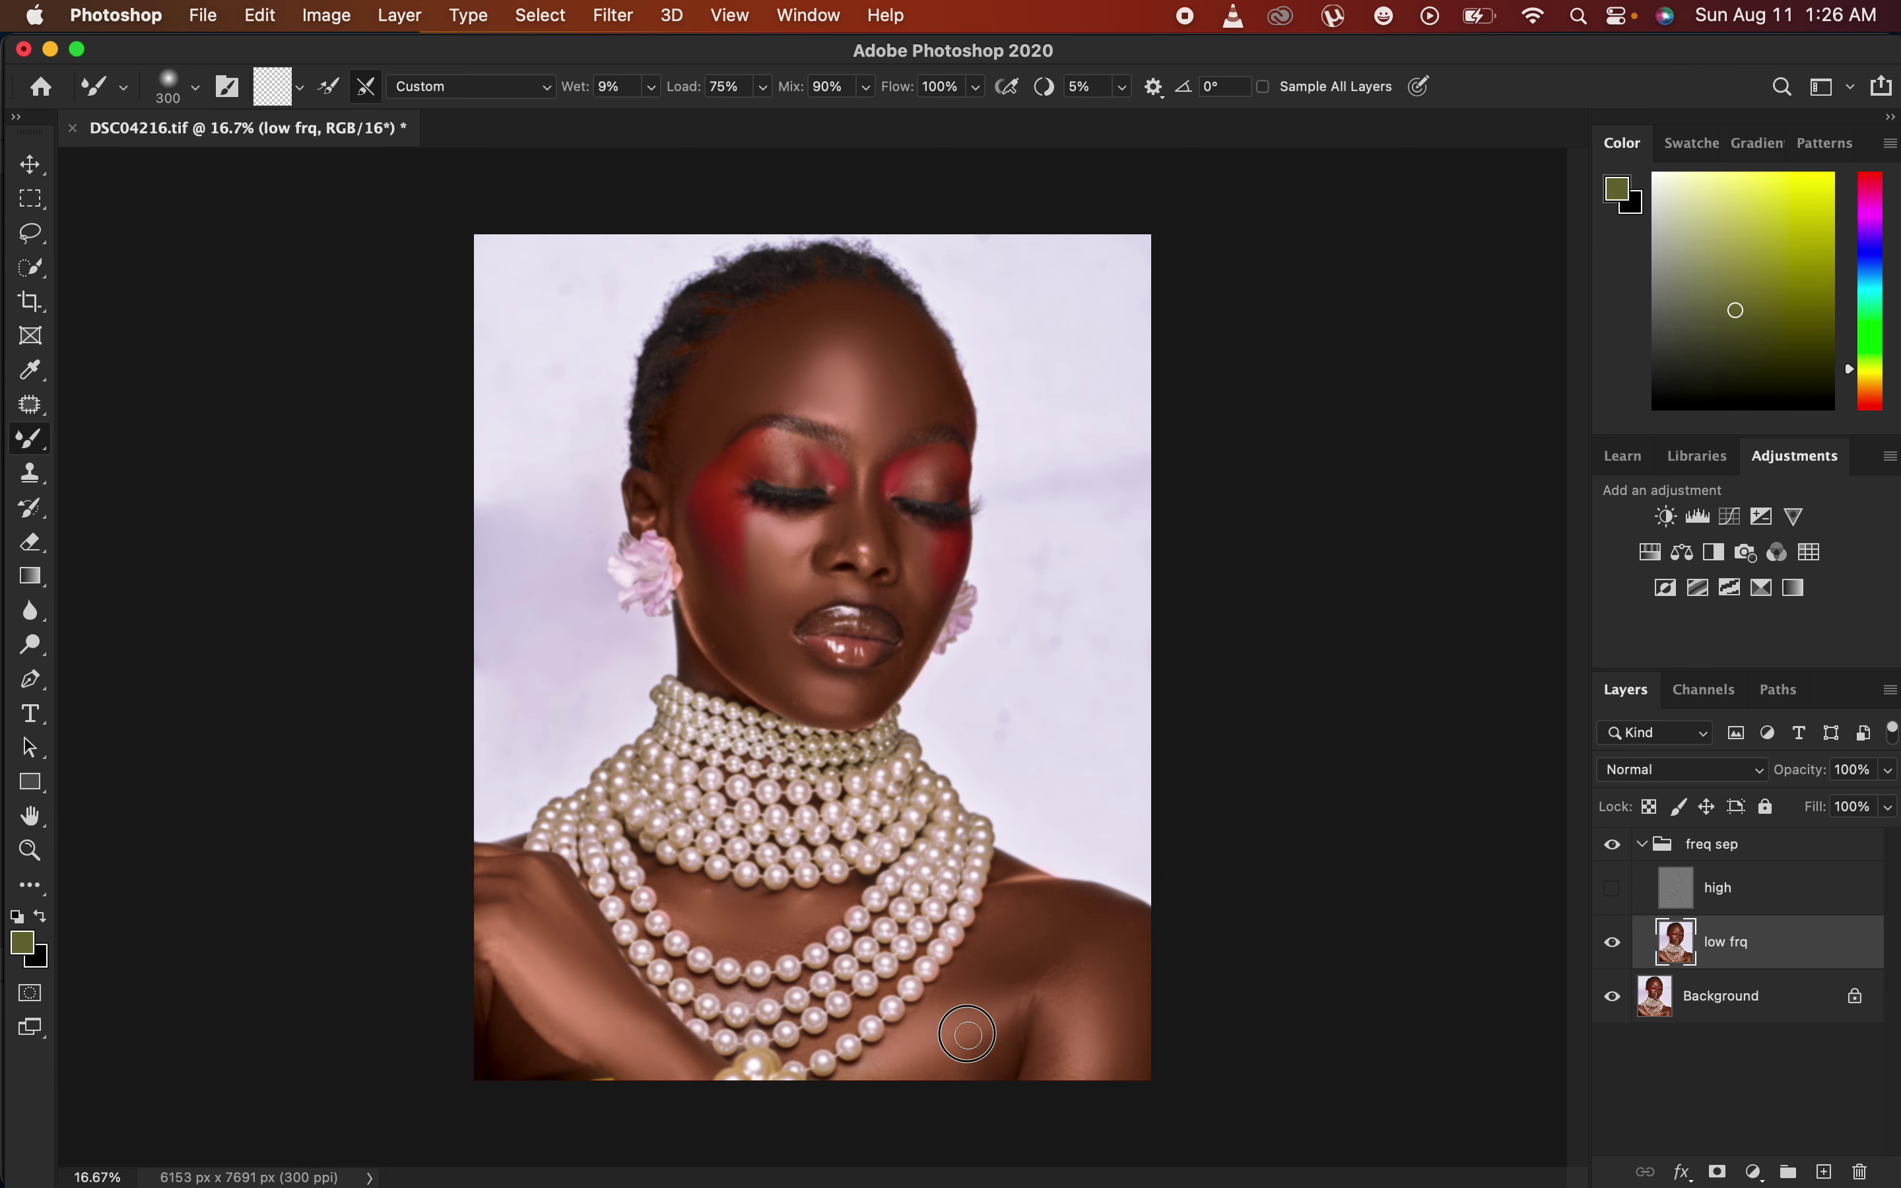
pyautogui.moveTo(967, 1035)
pyautogui.mouseDown()
pyautogui.moveTo(982, 1022)
pyautogui.moveTo(992, 1081)
pyautogui.moveTo(922, 1045)
pyautogui.moveTo(1010, 910)
pyautogui.moveTo(1052, 892)
pyautogui.moveTo(1115, 934)
pyautogui.moveTo(1069, 894)
pyautogui.moveTo(1027, 972)
pyautogui.moveTo(1056, 912)
pyautogui.moveTo(1116, 1016)
pyautogui.moveTo(986, 1022)
pyautogui.moveTo(978, 1045)
pyautogui.moveTo(1053, 1027)
pyautogui.moveTo(1021, 1030)
pyautogui.mouseUp()
pyautogui.moveTo(852, 367)
pyautogui.mouseDown()
pyautogui.moveTo(801, 360)
pyautogui.moveTo(875, 369)
pyautogui.moveTo(879, 412)
pyautogui.moveTo(836, 339)
pyautogui.mouseUp()
# Make the high layer visible and toggle the group to compare retouched and original.
pyautogui.click(1612, 888)
pyautogui.click(1615, 849)
pyautogui.click(1618, 851)
pyautogui.click(1620, 849)
pyautogui.click(1620, 849)
pyautogui.press('super+equal')
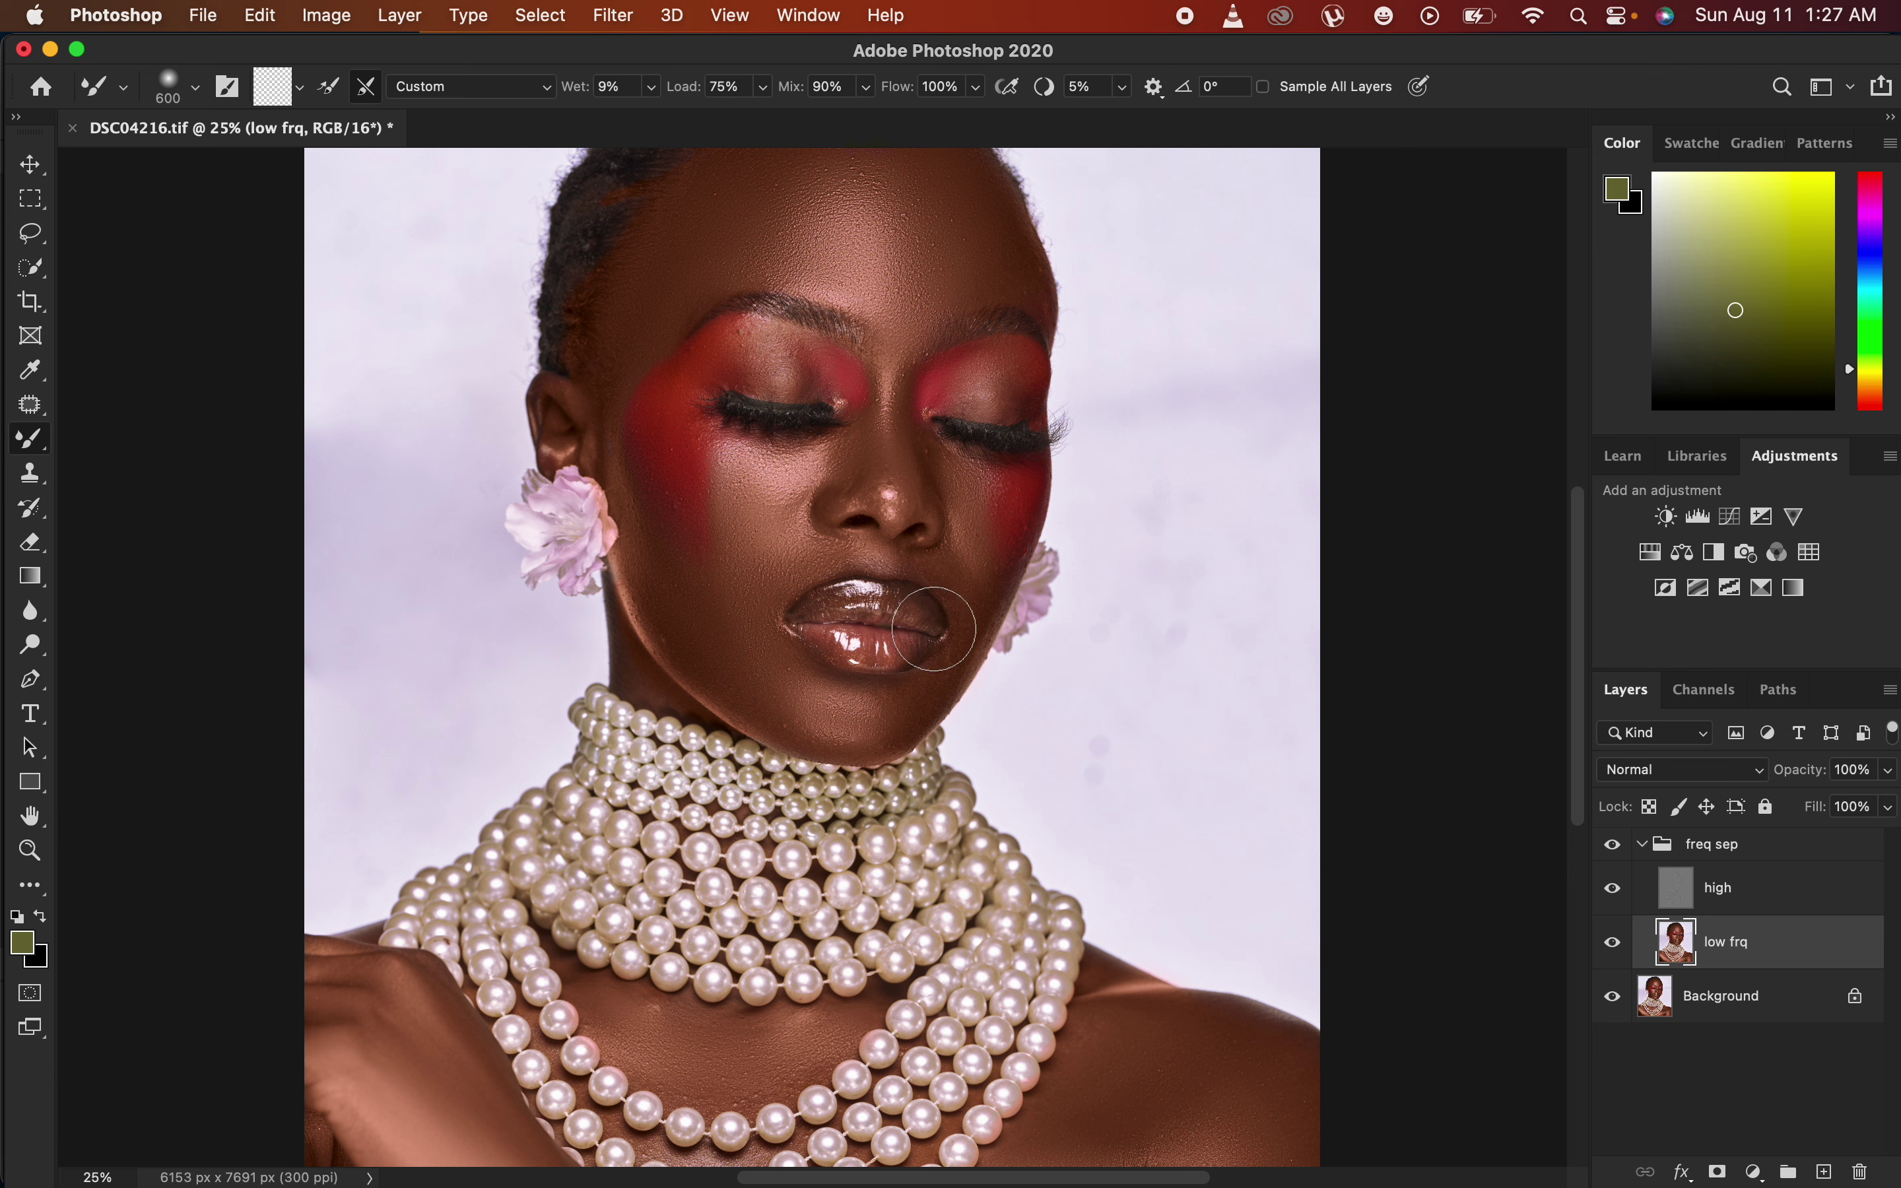
# Lasso-select the forehead with a 20 px feather.
pyautogui.click(32, 235)
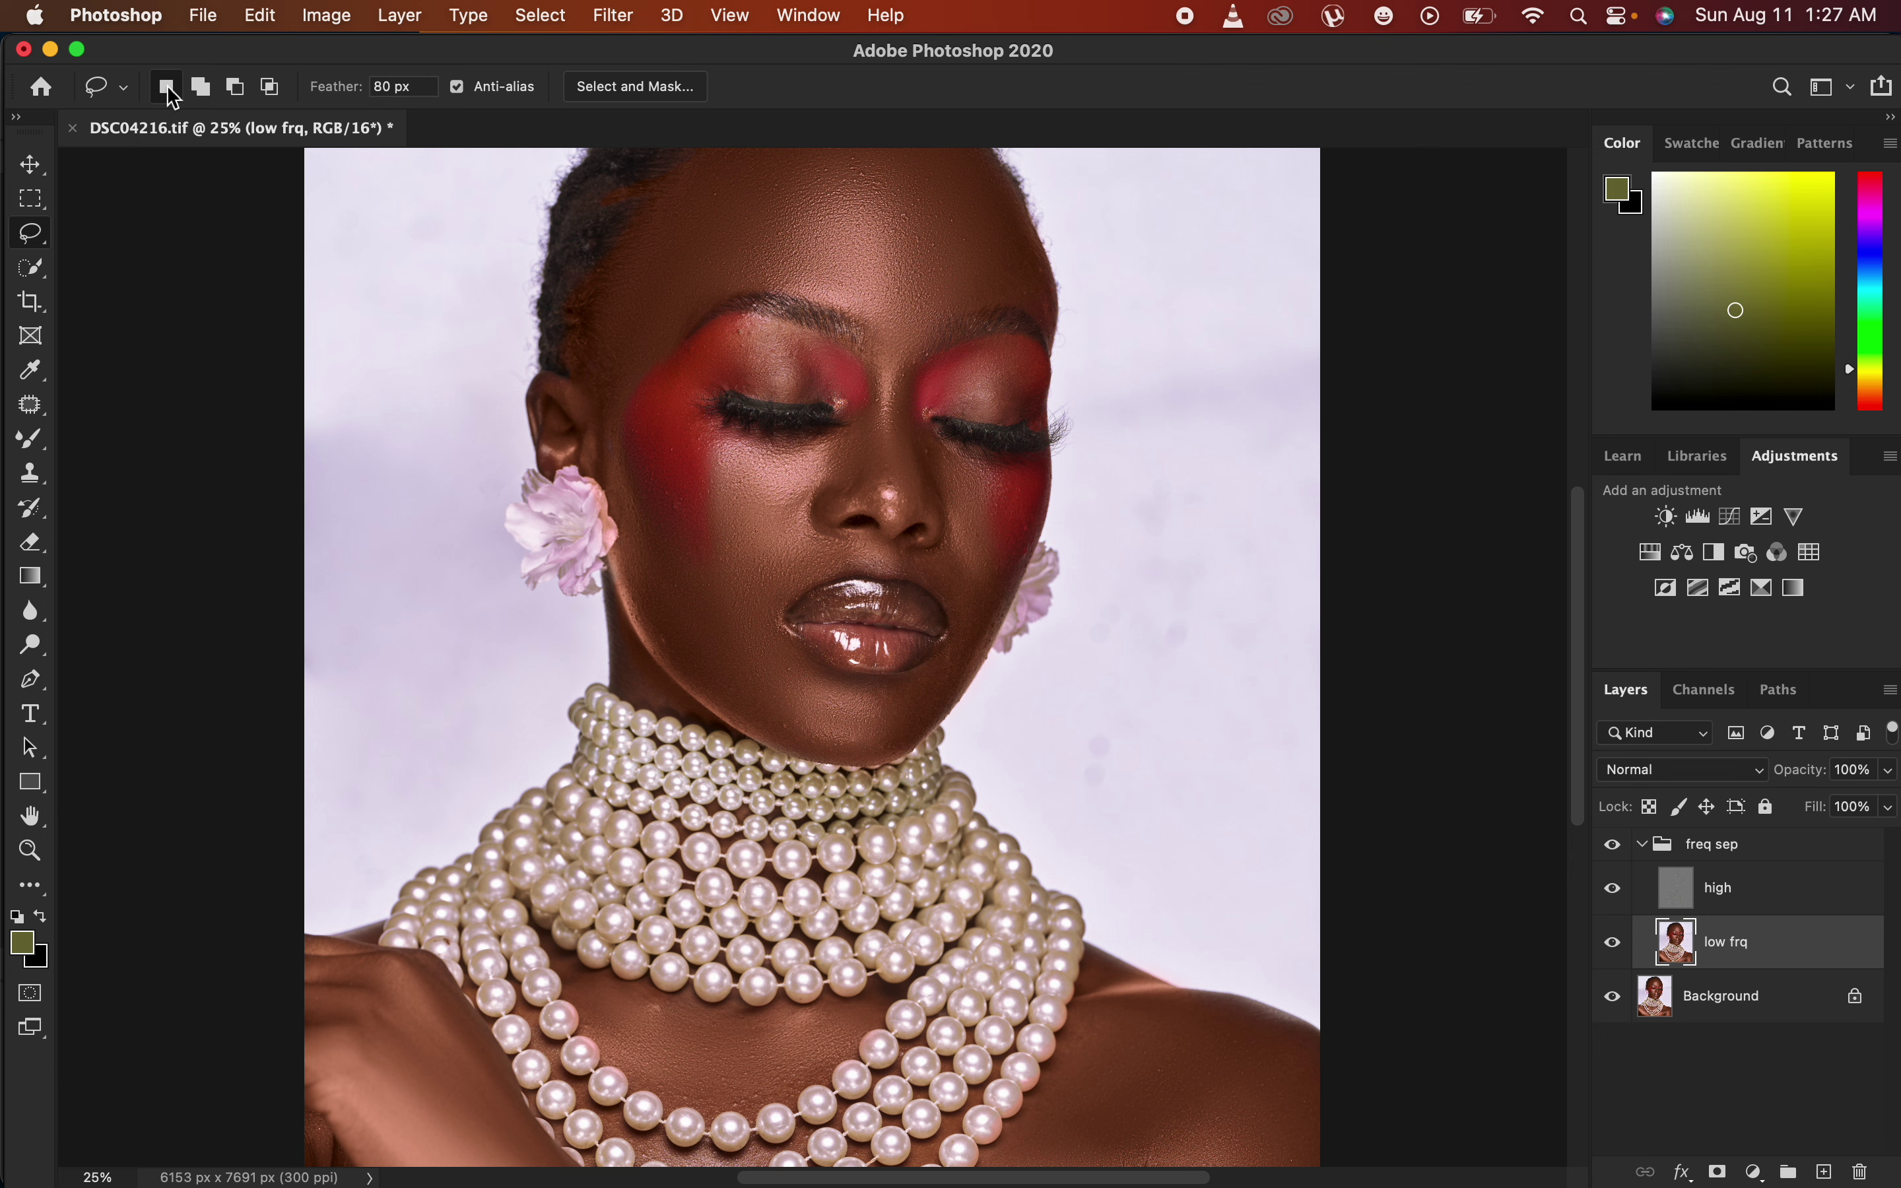
pyautogui.click(388, 87)
pyautogui.scroll(4, 815, 657)
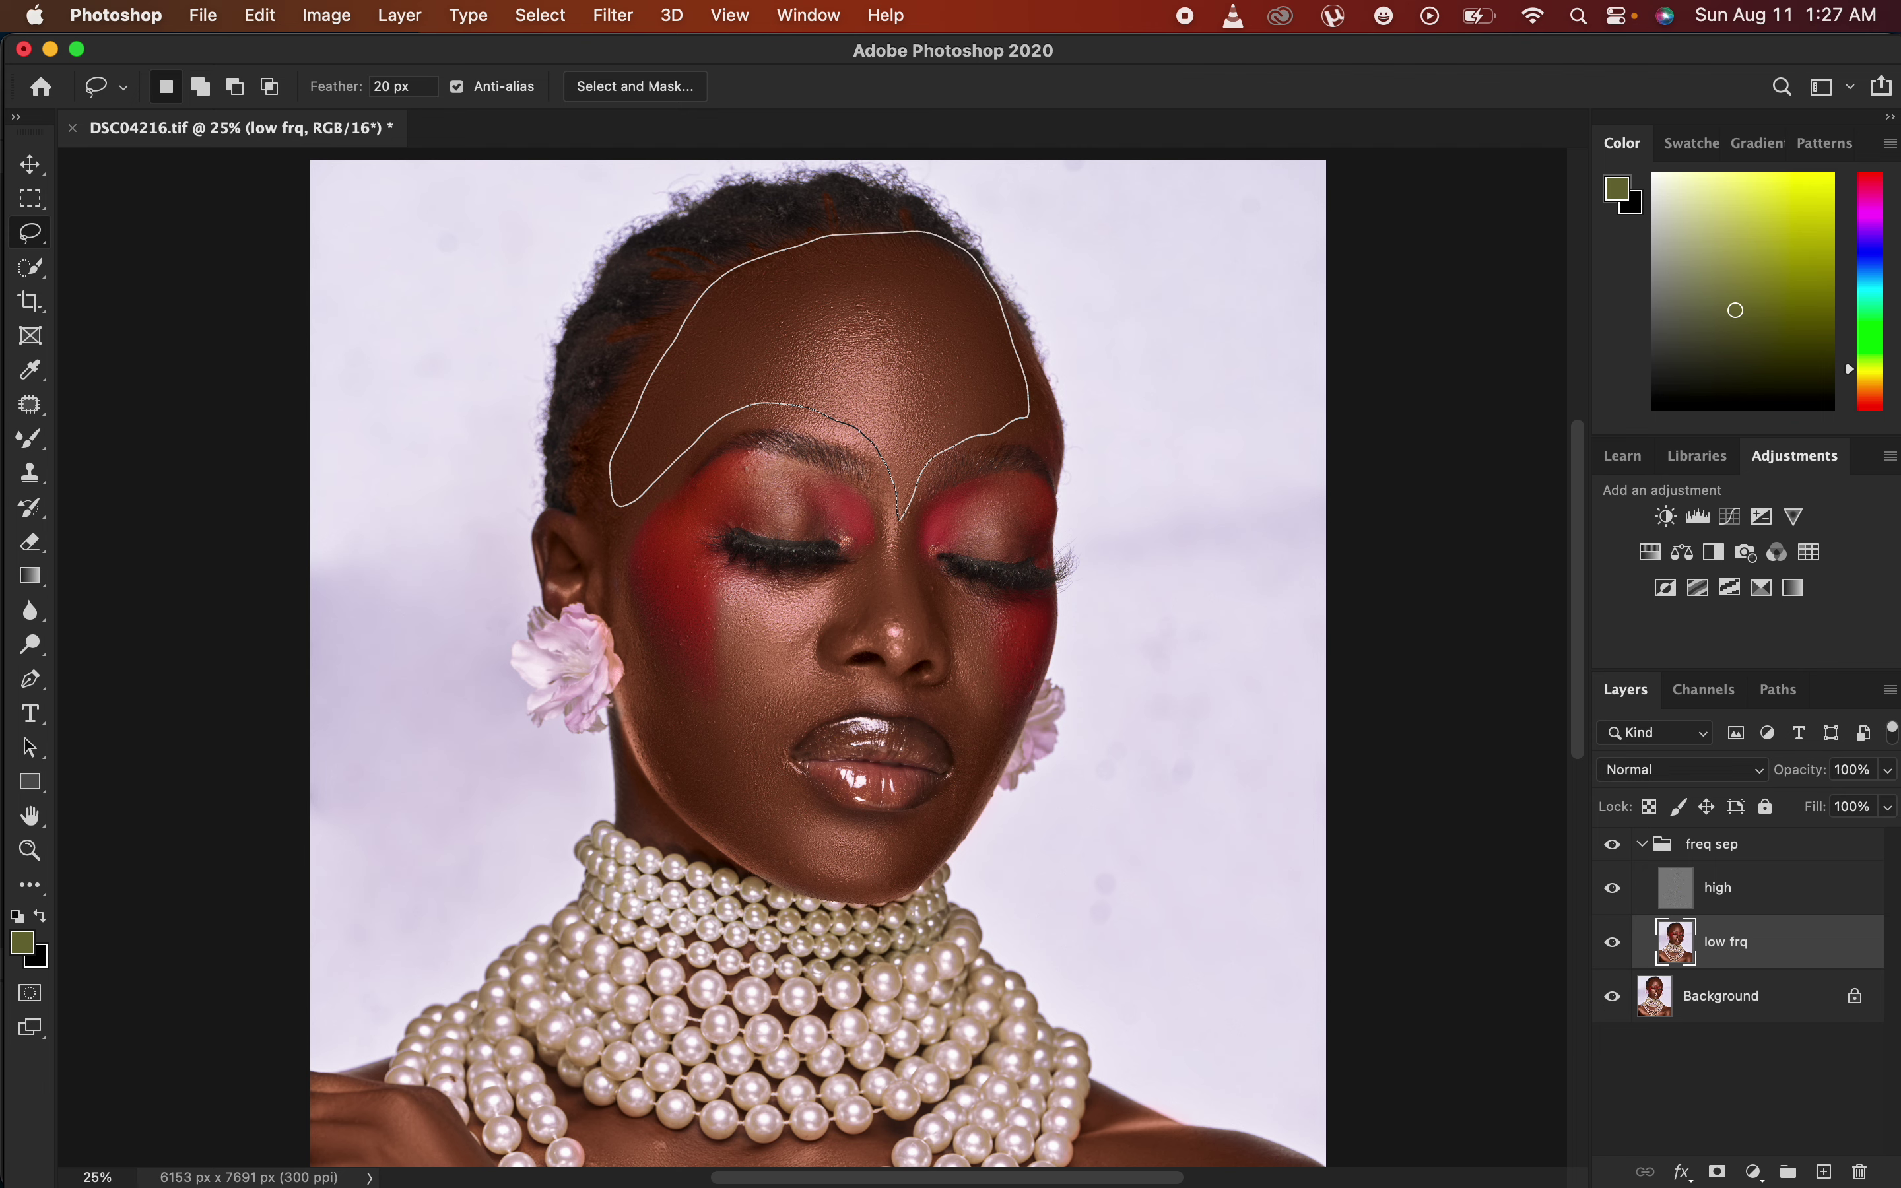
pyautogui.moveTo(900, 511); pyautogui.dragTo(900, 511)
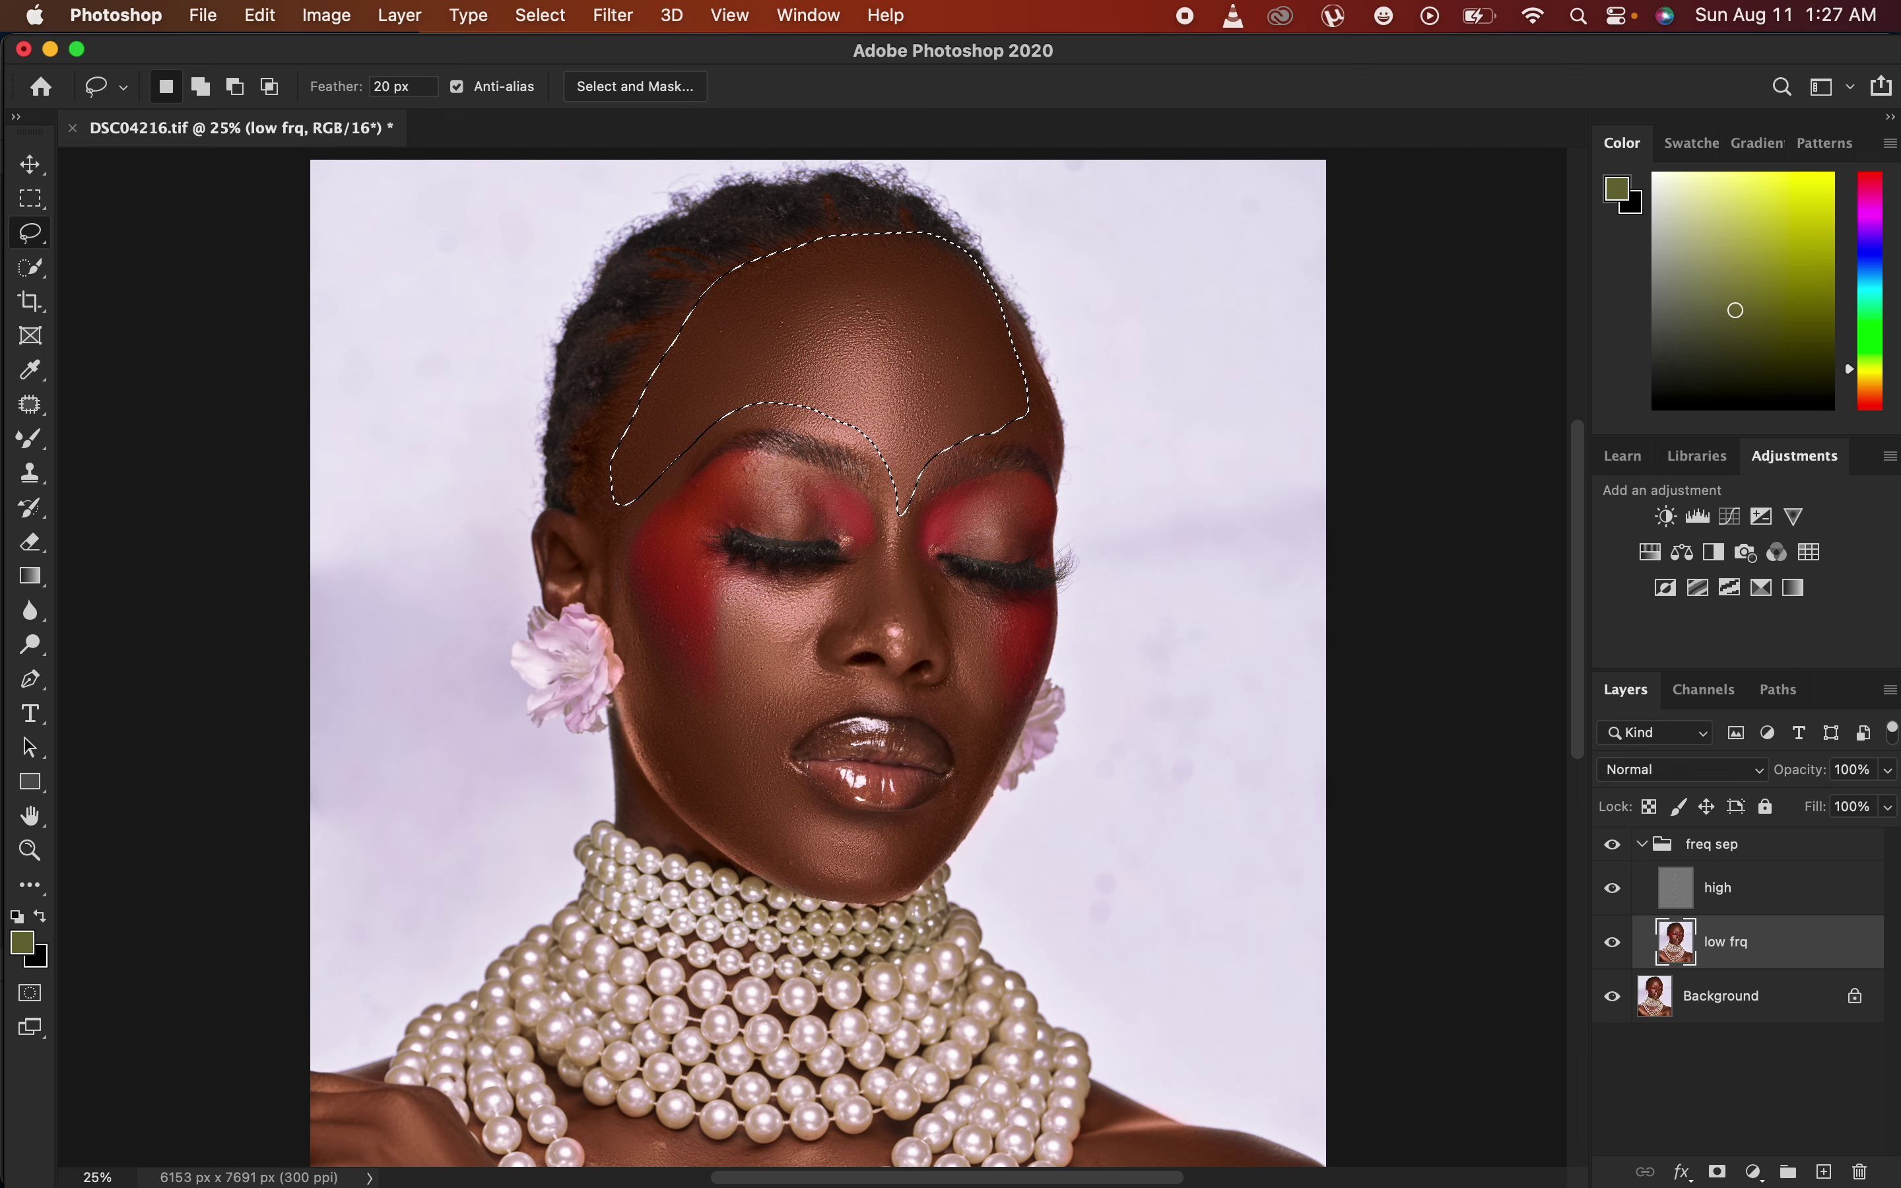
# Apply a Gaussian Blur of radius 24 px to the forehead selection.
pyautogui.click(613, 16)
pyautogui.moveTo(658, 318)
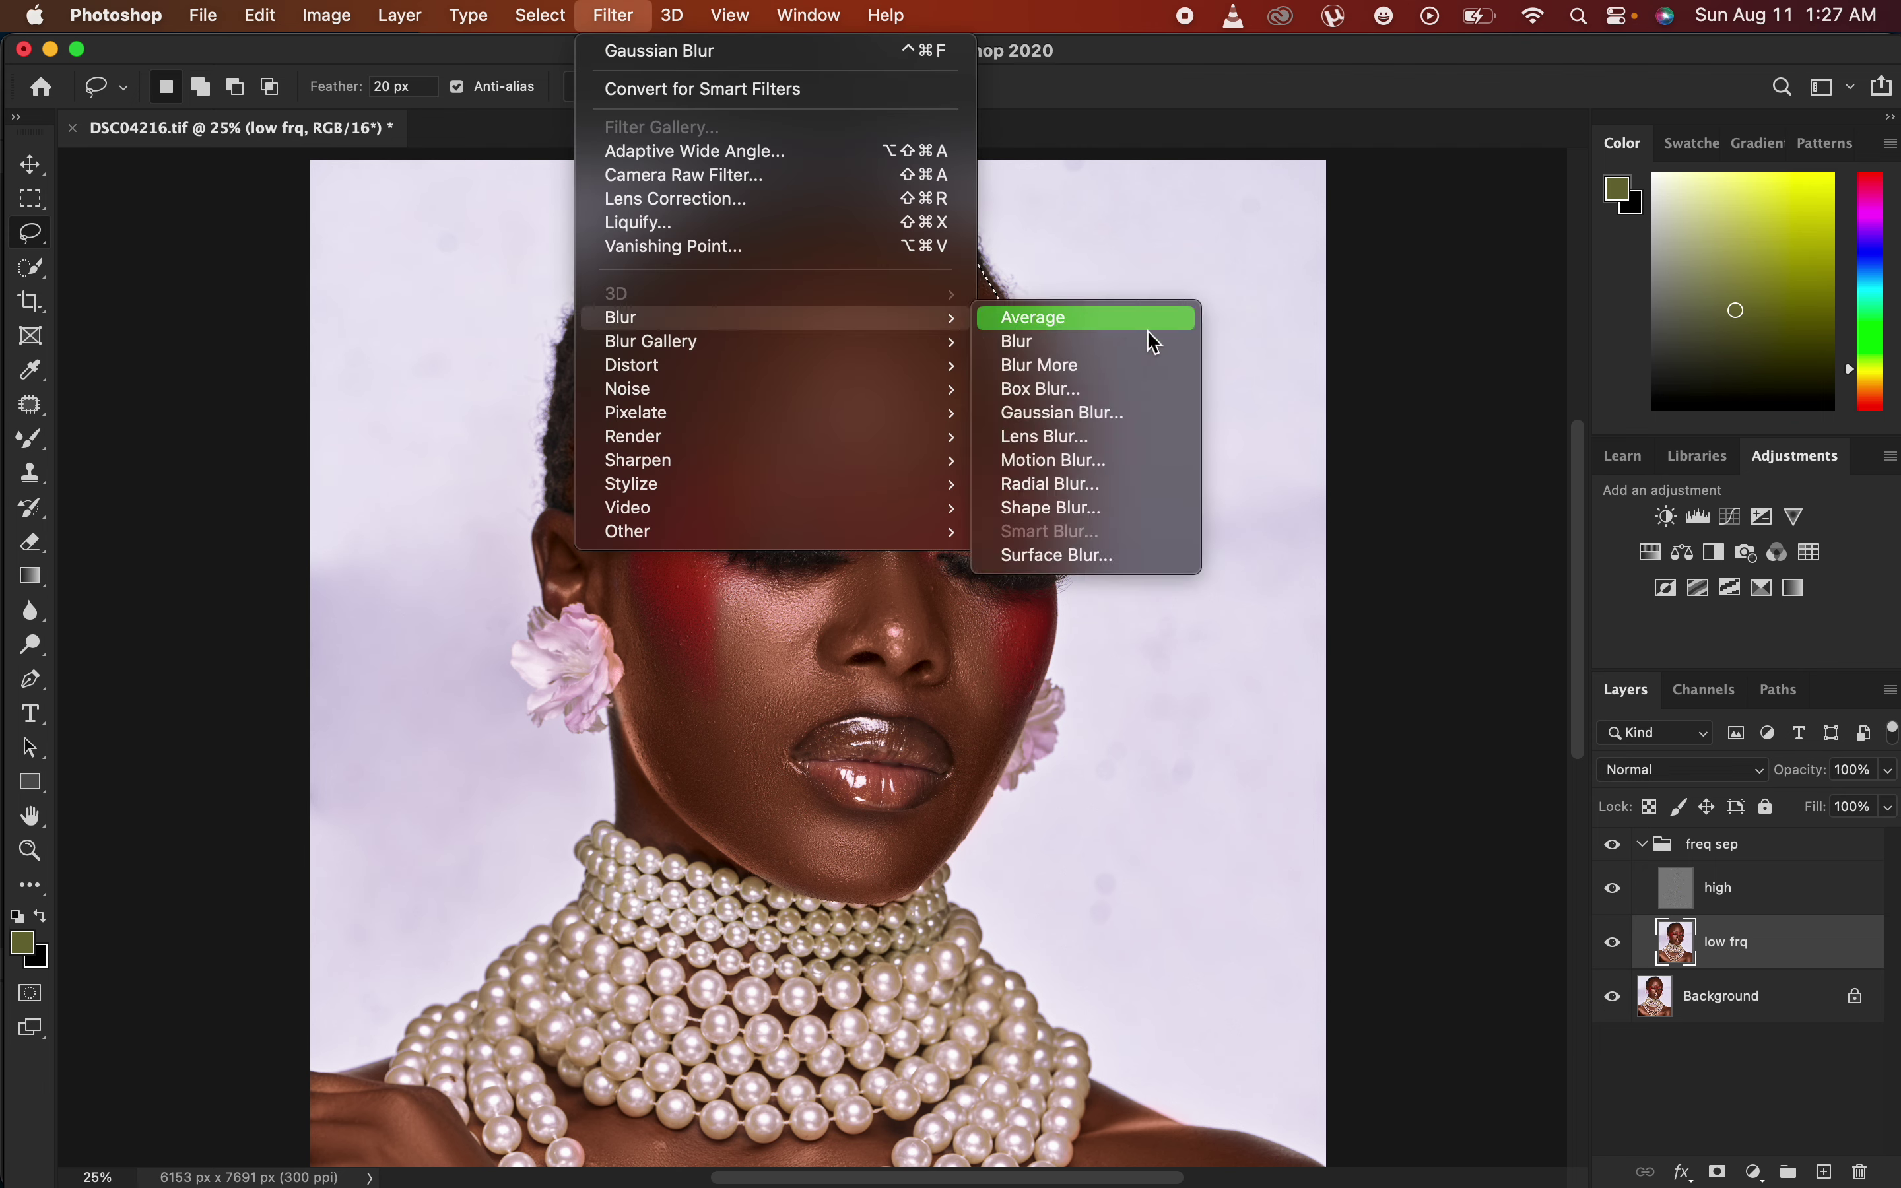
pyautogui.click(1172, 416)
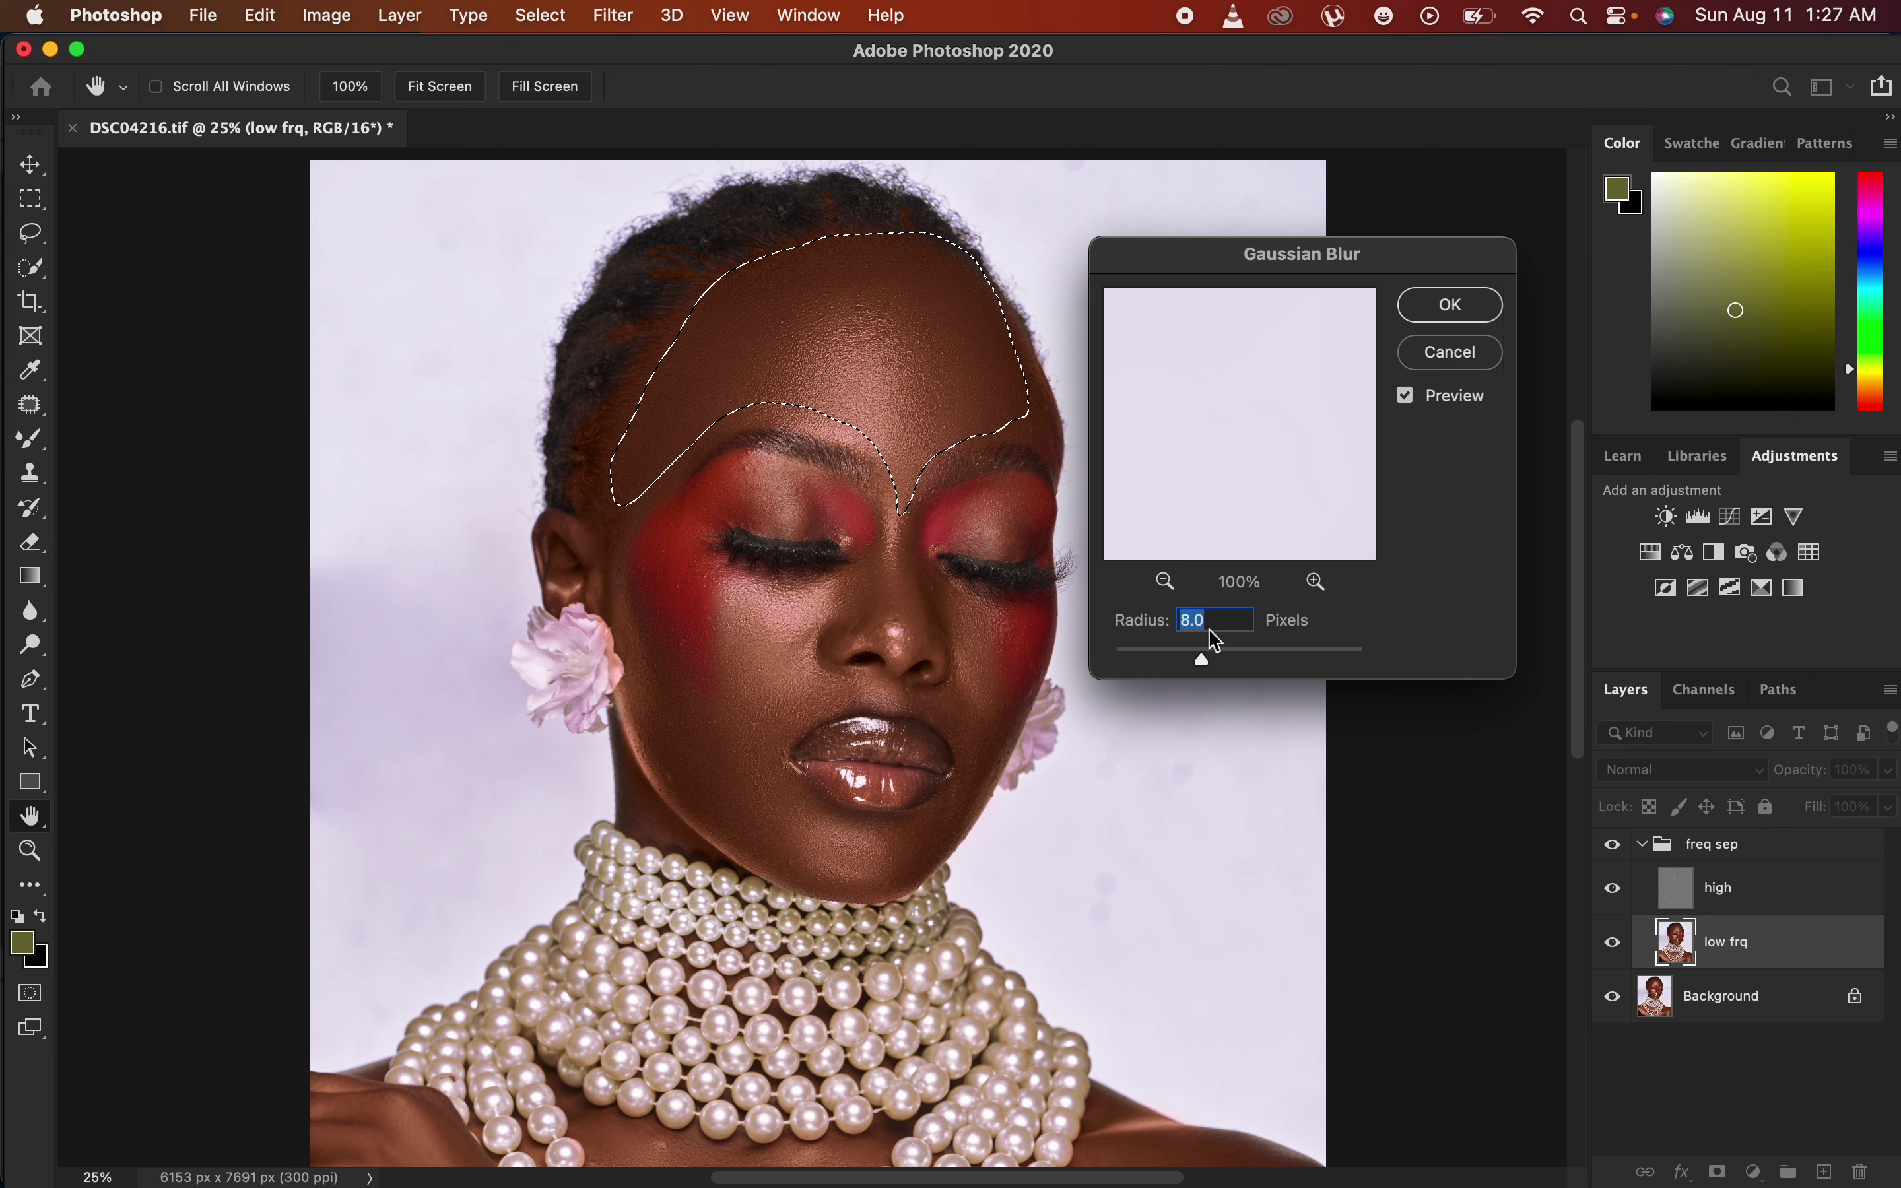
pyautogui.write('2')
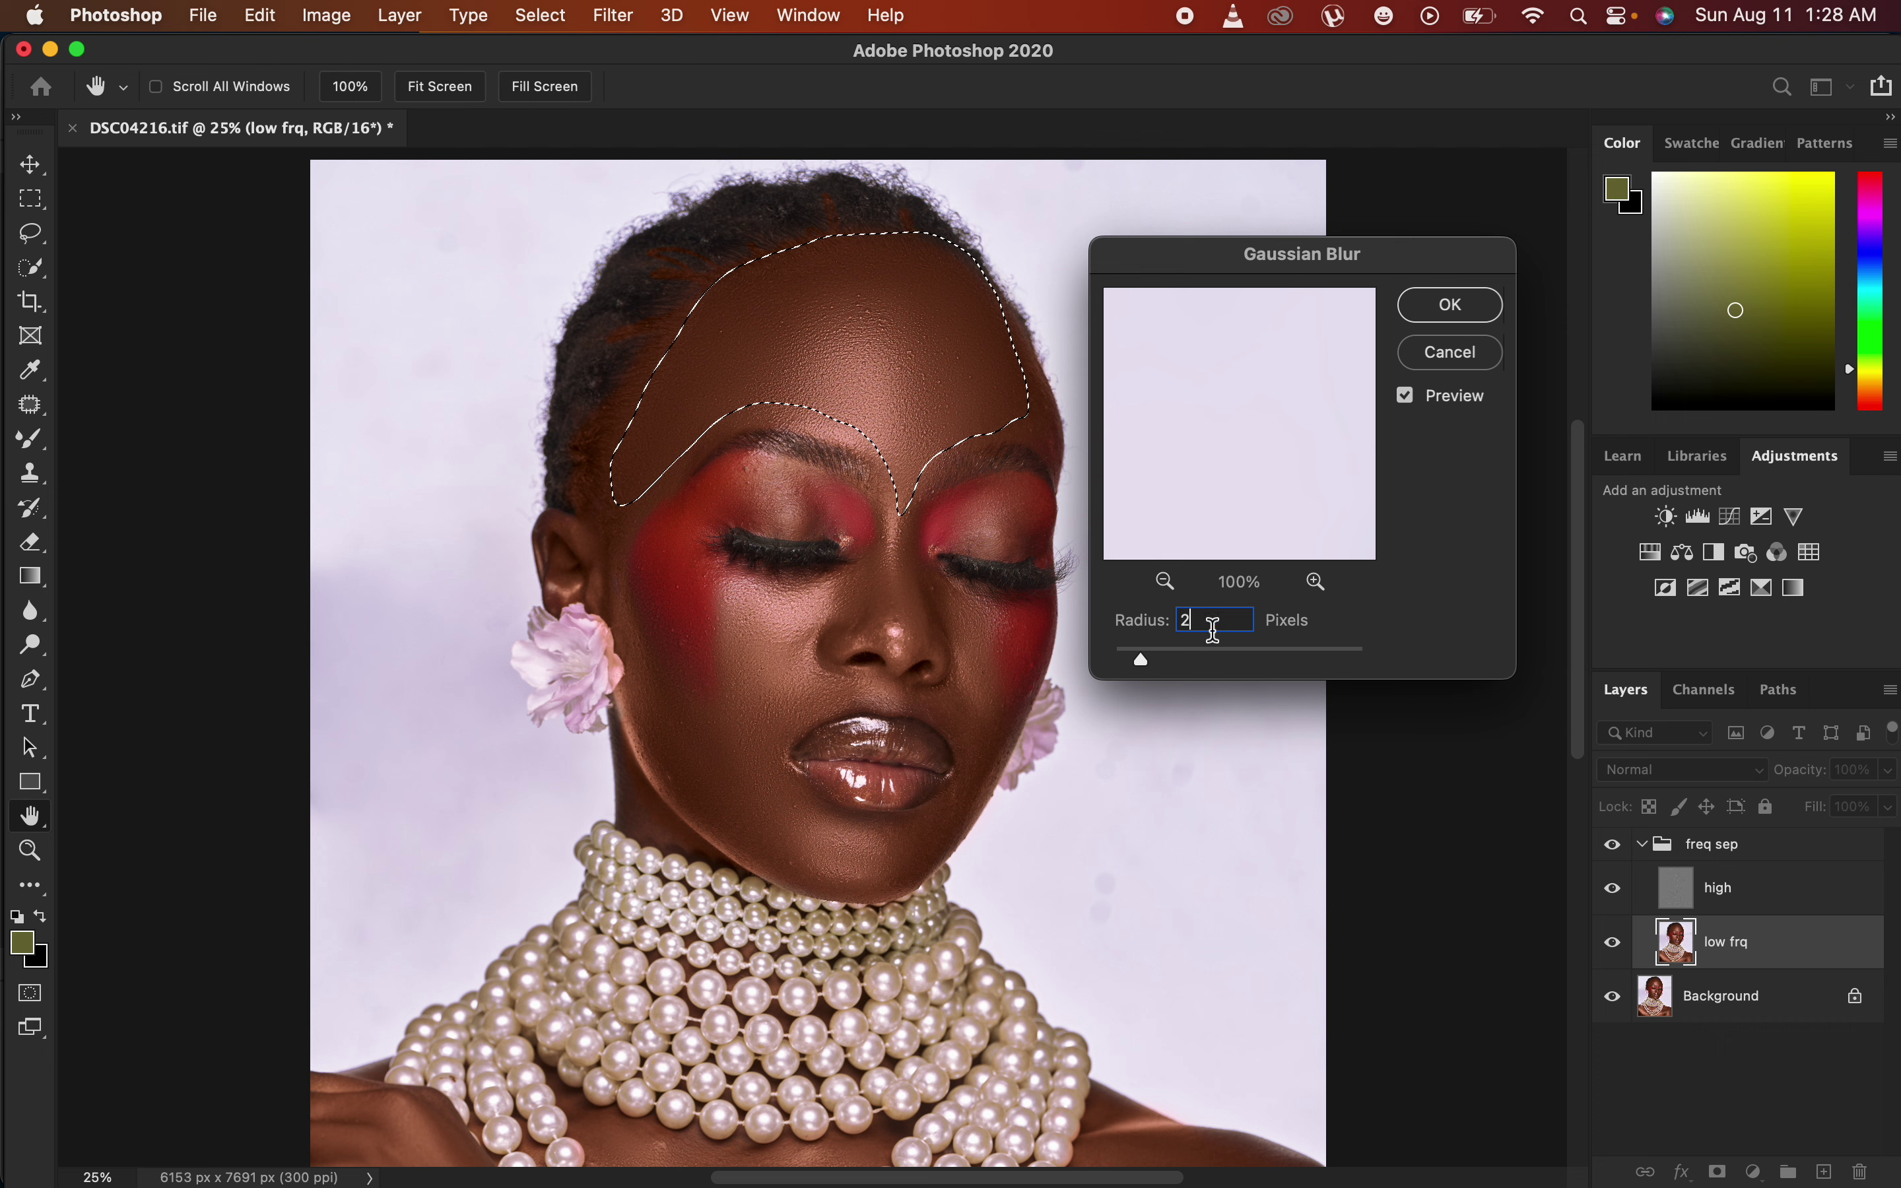
pyautogui.write('4')
pyautogui.click(1451, 305)
# Lasso the left cheek below the eye and apply a 24 px Gaussian Blur.
pyautogui.press('l')
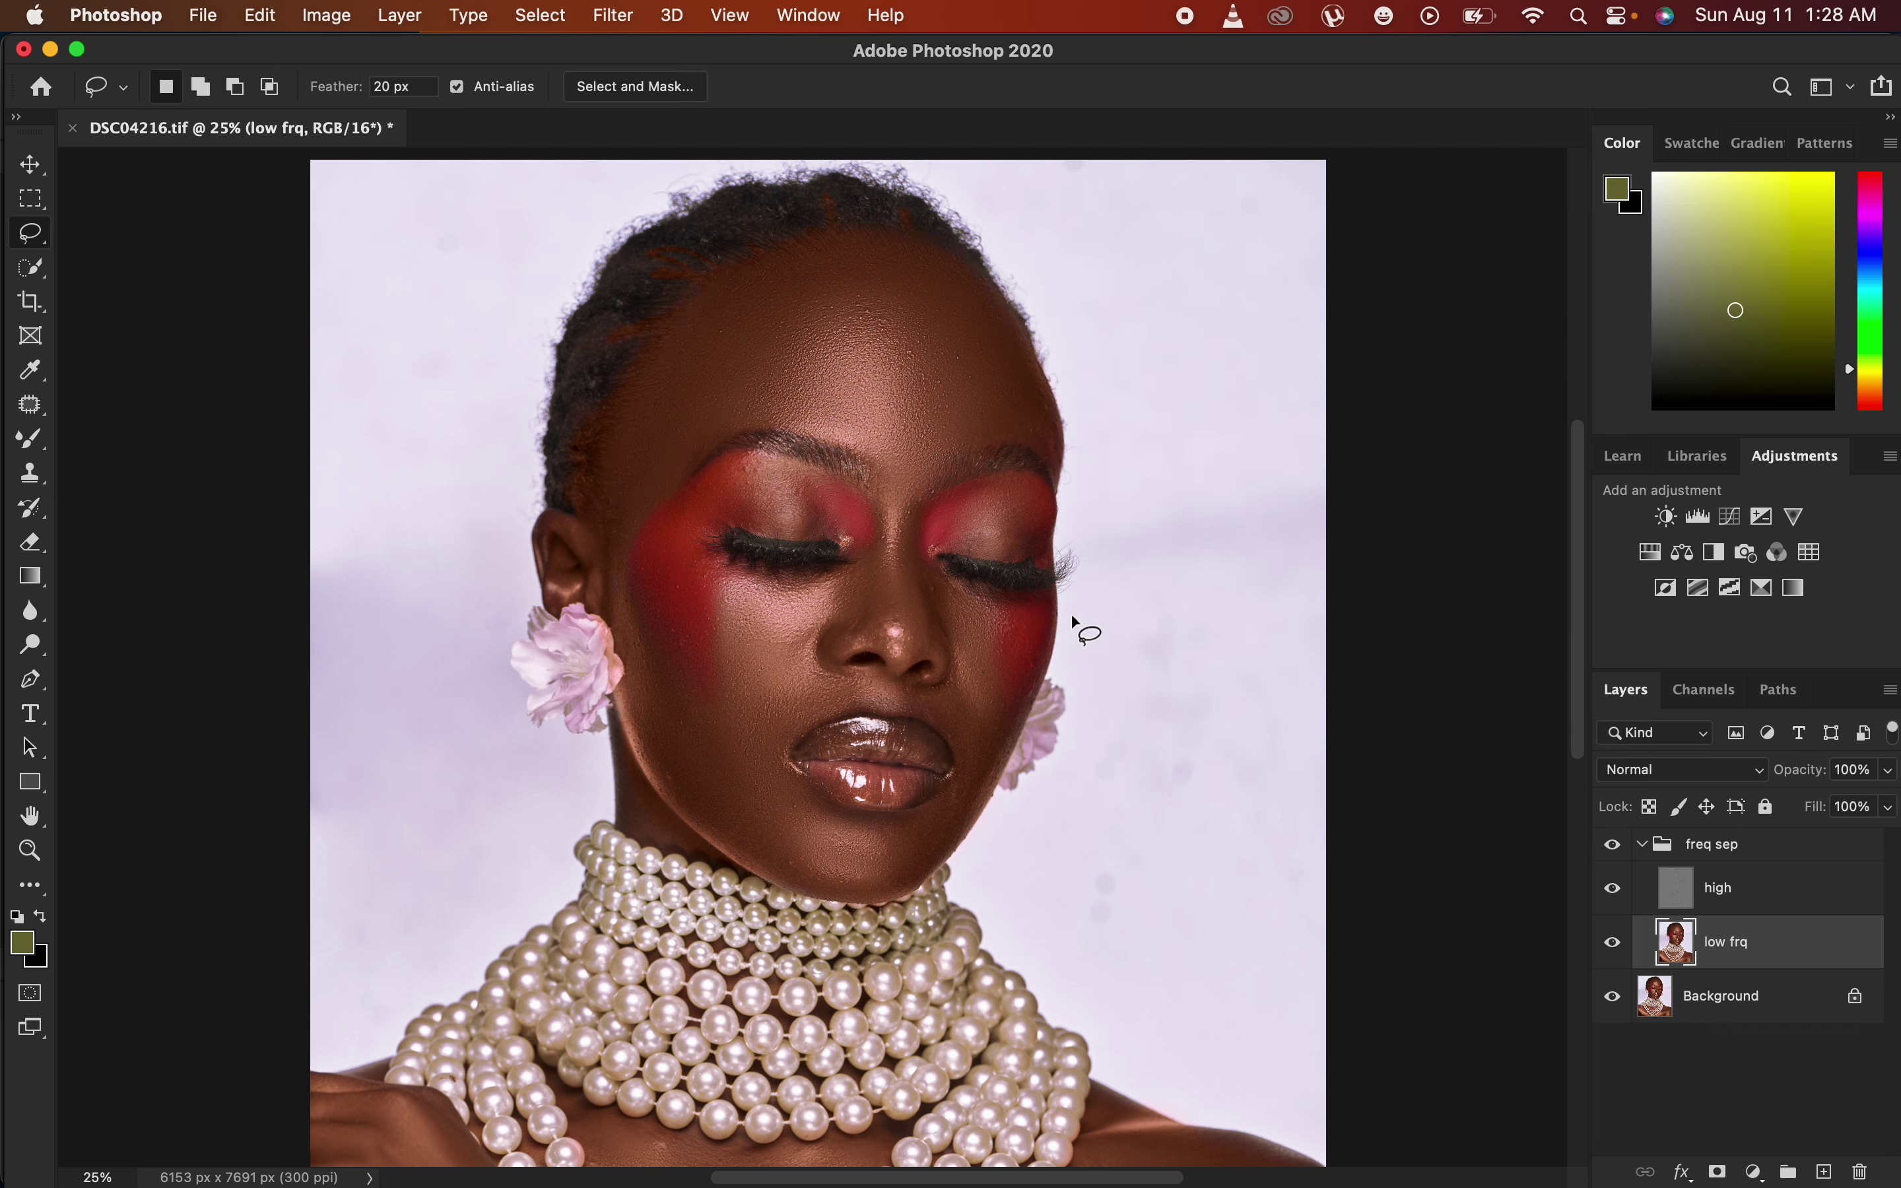
pyautogui.moveTo(719, 574)
pyautogui.mouseDown()
pyautogui.moveTo(707, 676)
pyautogui.moveTo(818, 628)
pyautogui.moveTo(754, 577)
pyautogui.moveTo(716, 578)
pyautogui.mouseUp()
pyautogui.click(613, 16)
pyautogui.moveTo(691, 317)
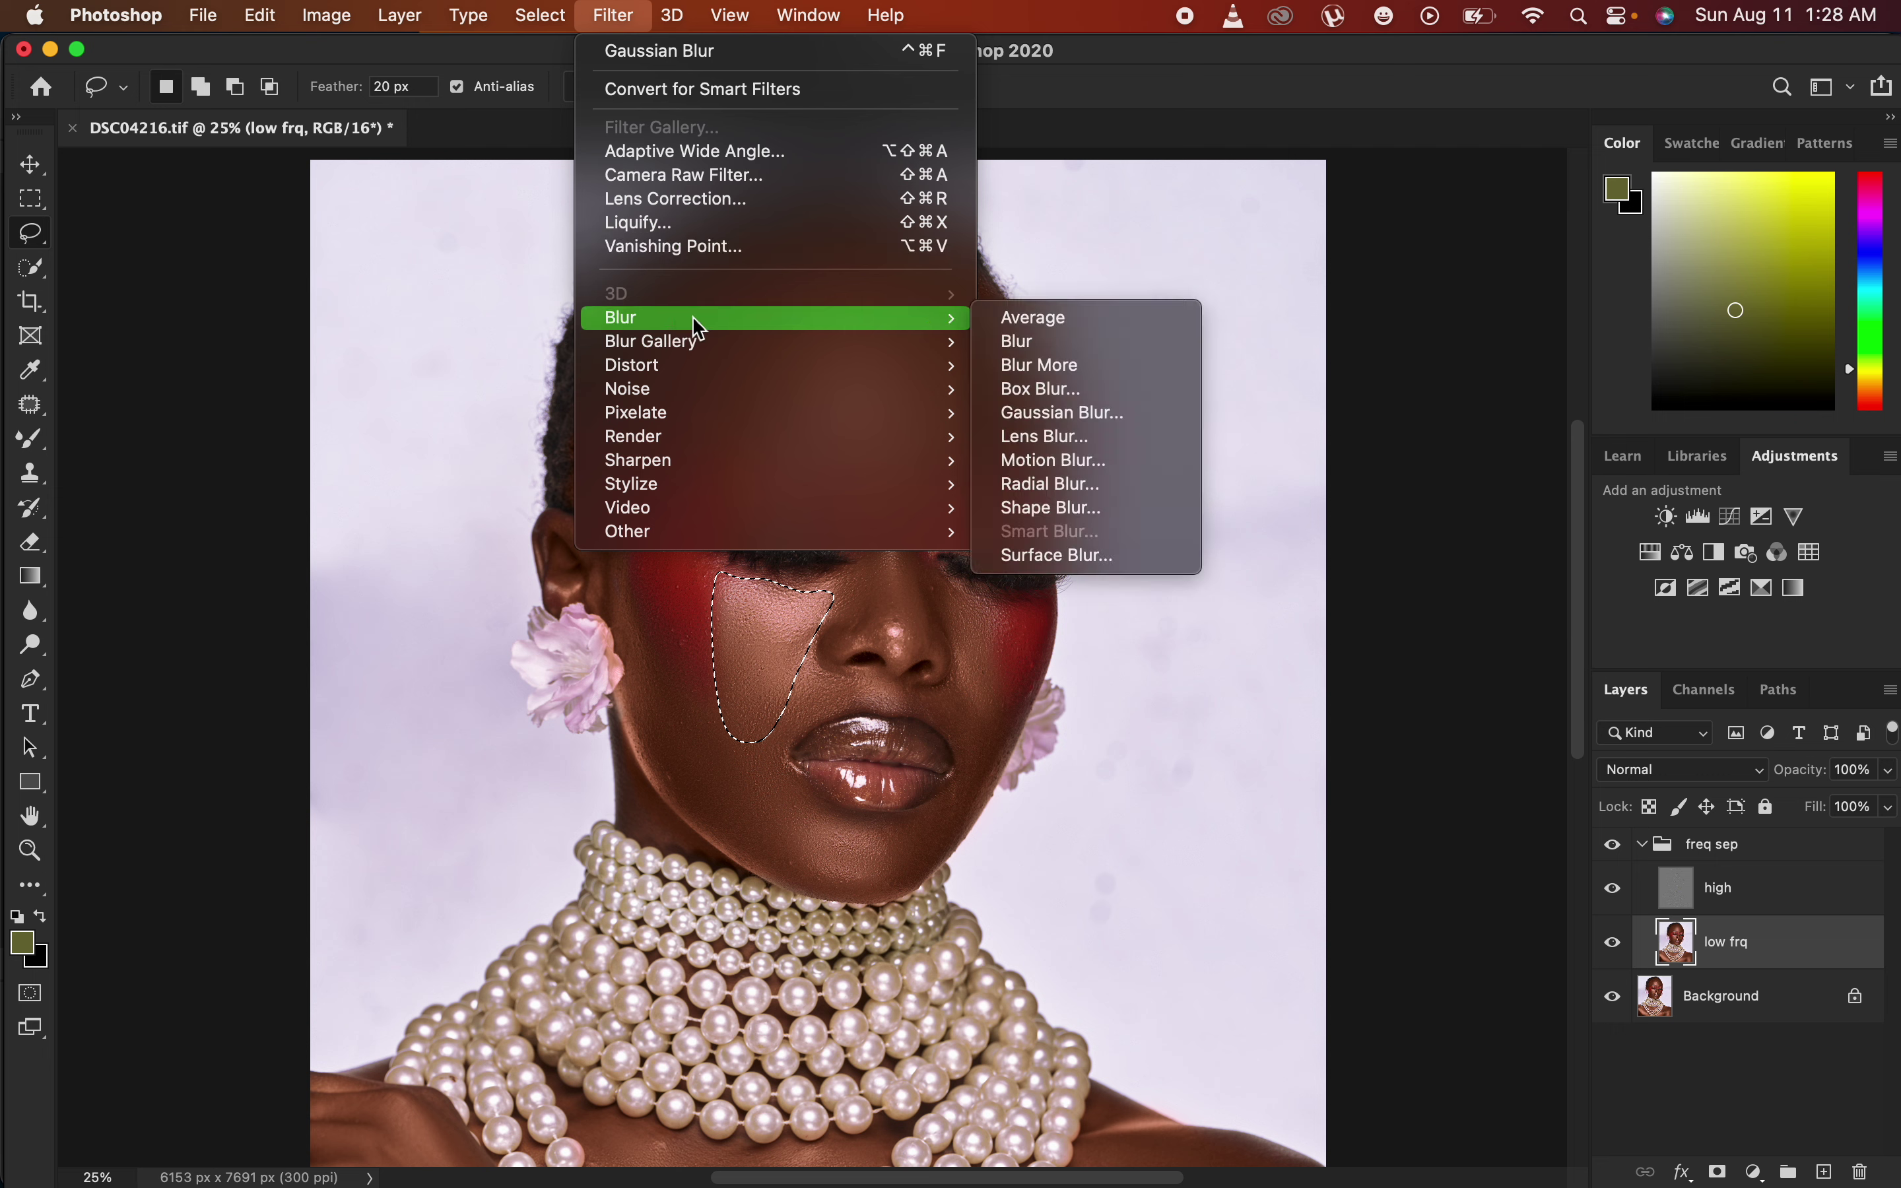
pyautogui.click(1099, 416)
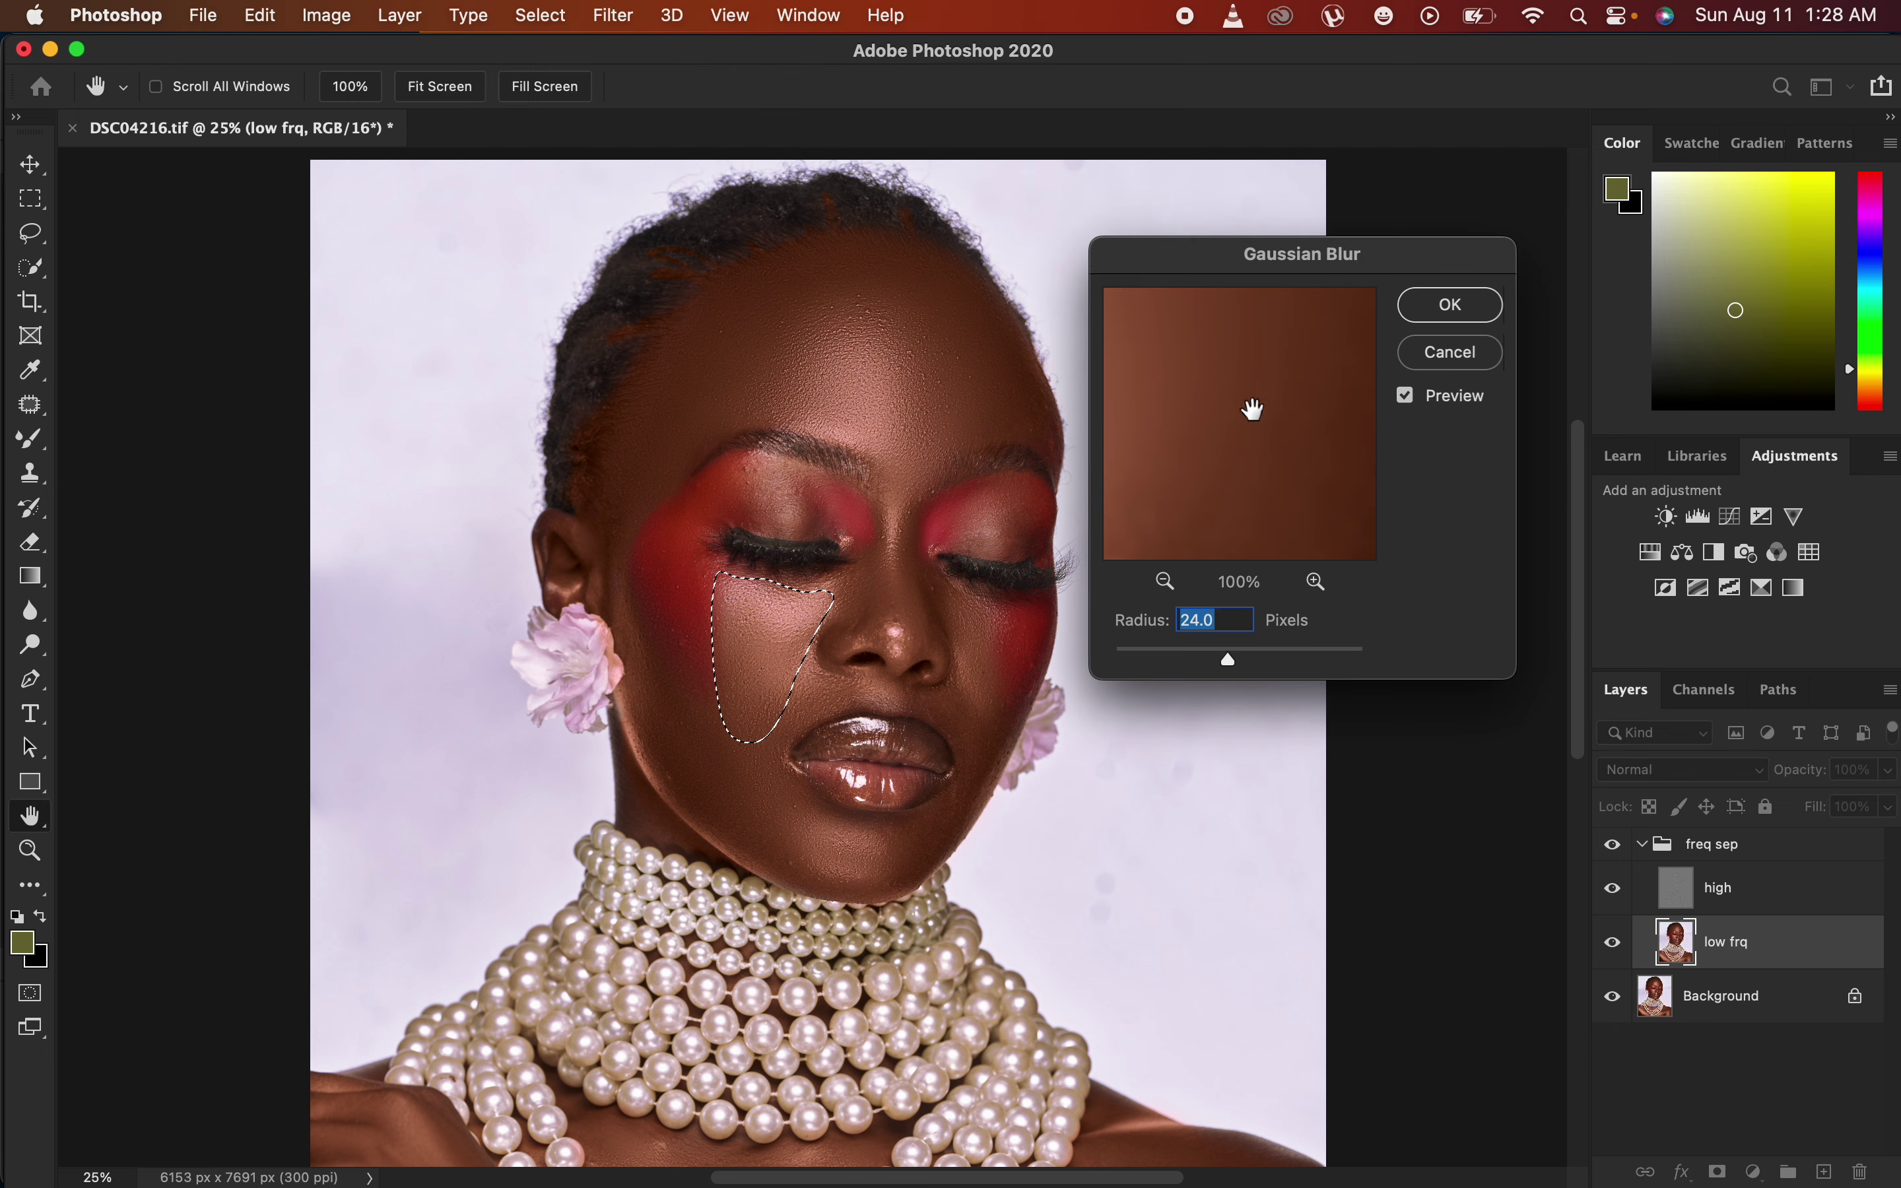
pyautogui.click(1451, 305)
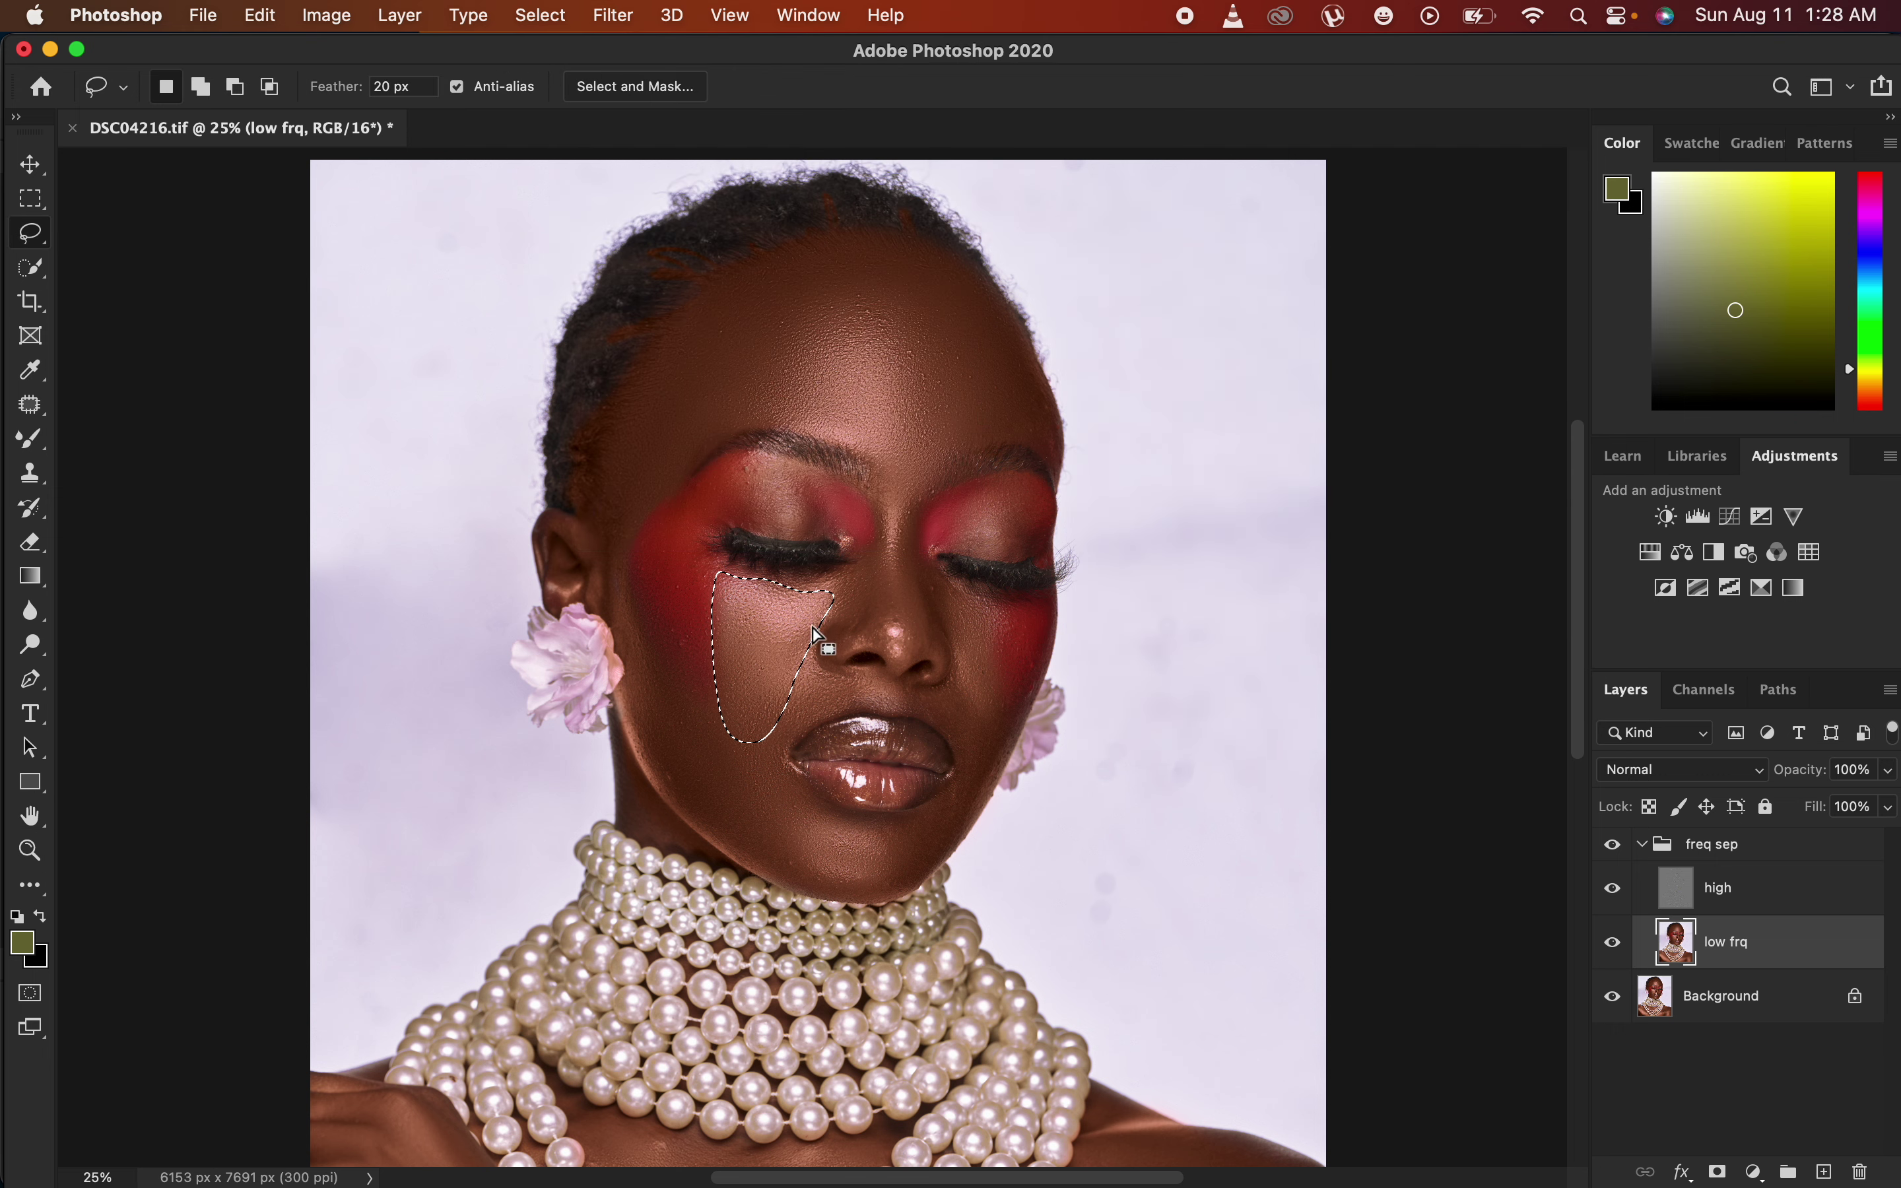
# Fade the cheek's Gaussian Blur to 86% opacity.
pyautogui.click(759, 619)
pyautogui.rightClick(758, 612)
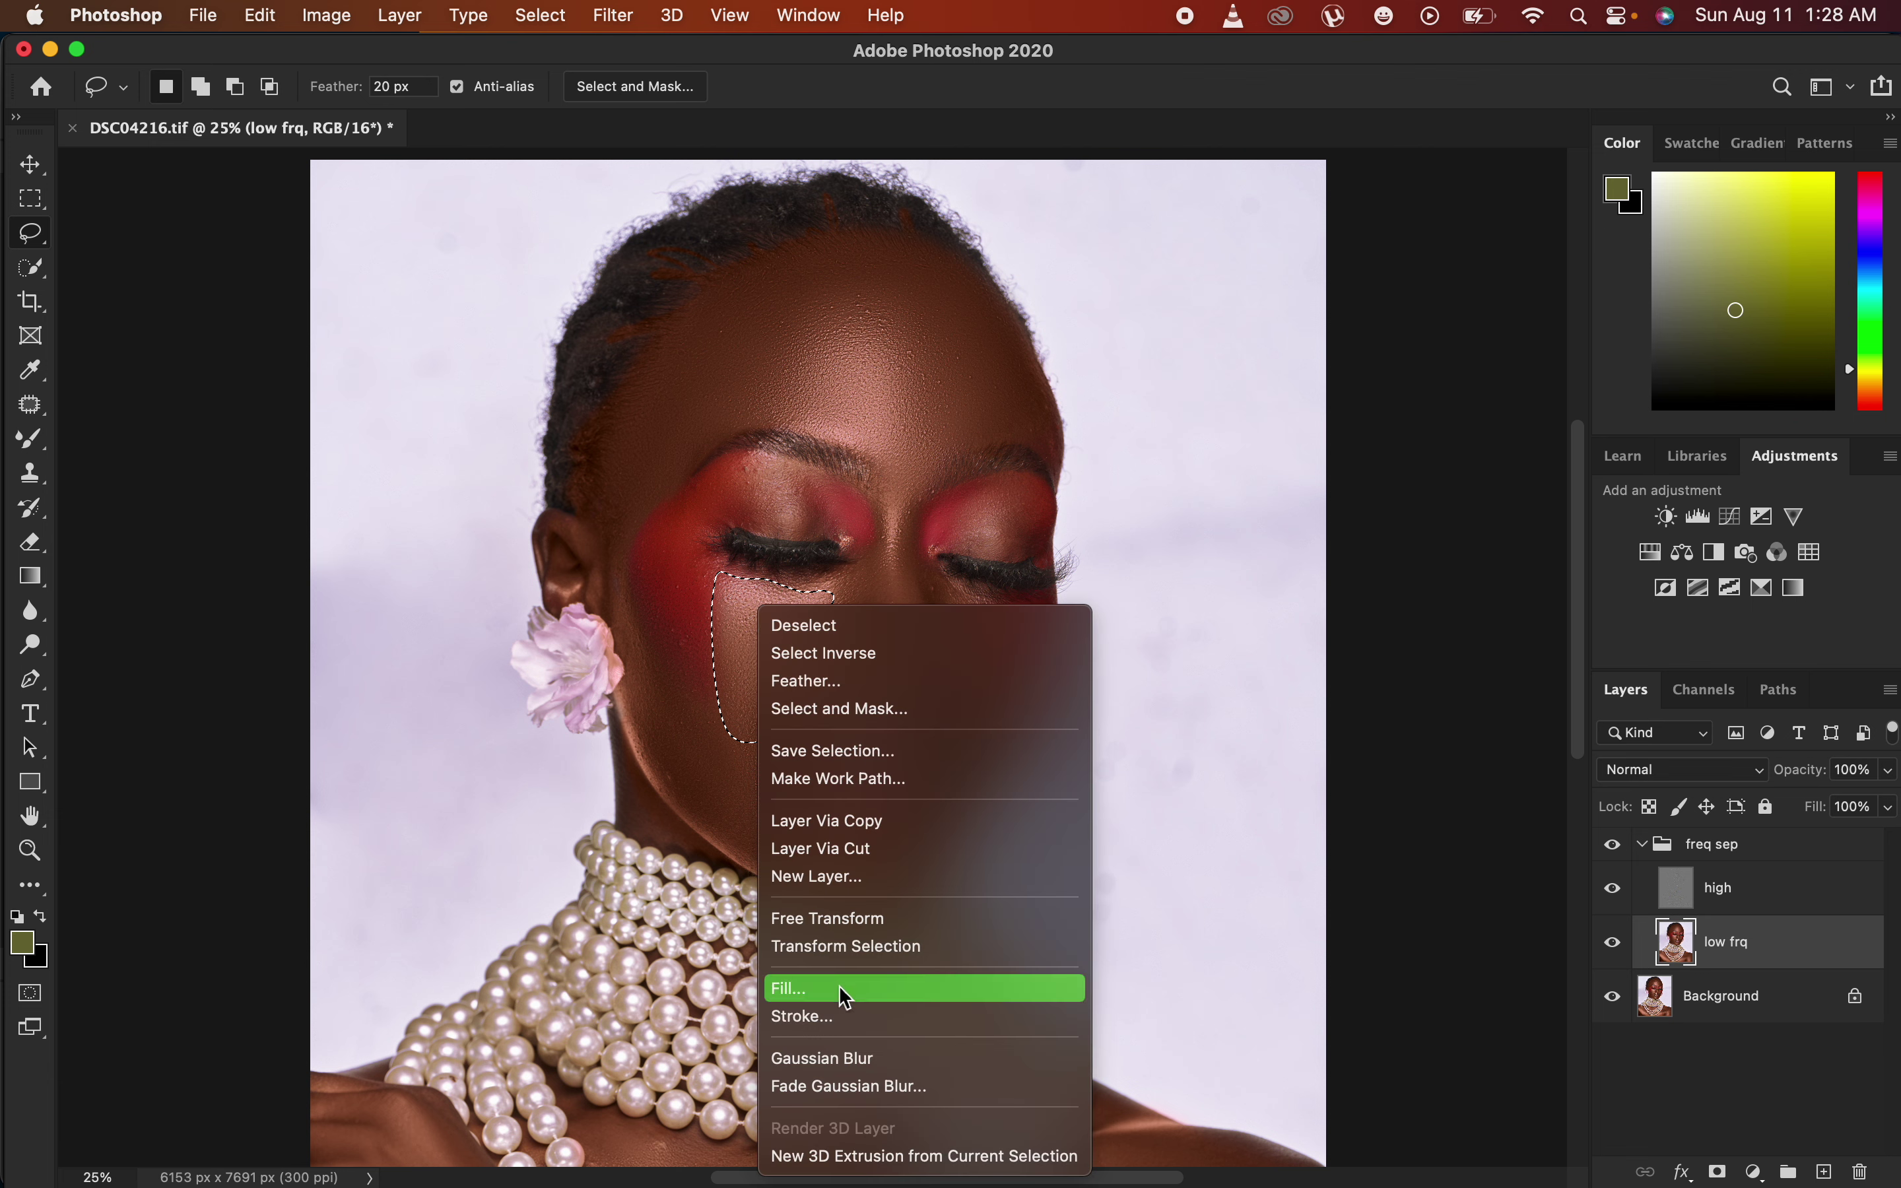
pyautogui.click(863, 1081)
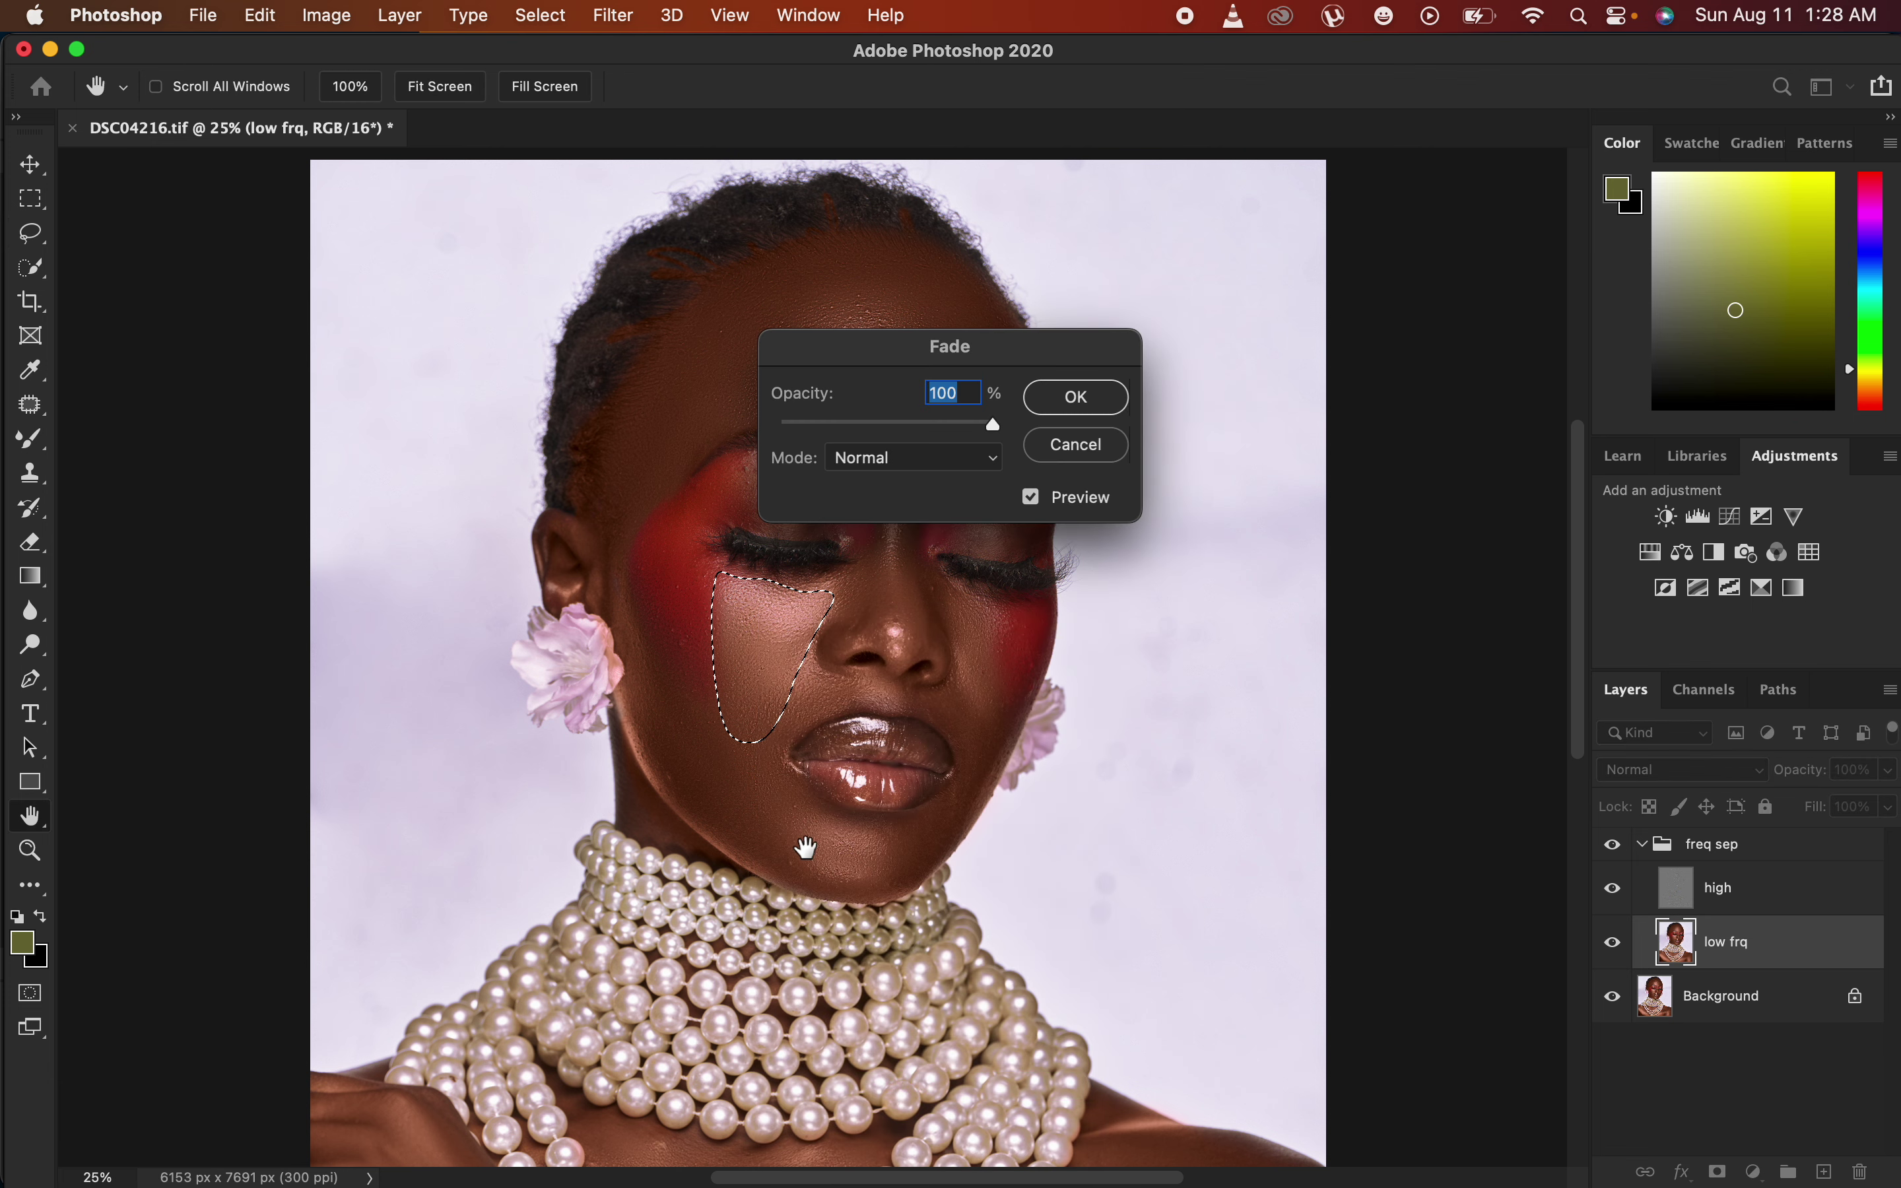
pyautogui.moveTo(993, 424); pyautogui.dragTo(963, 425)
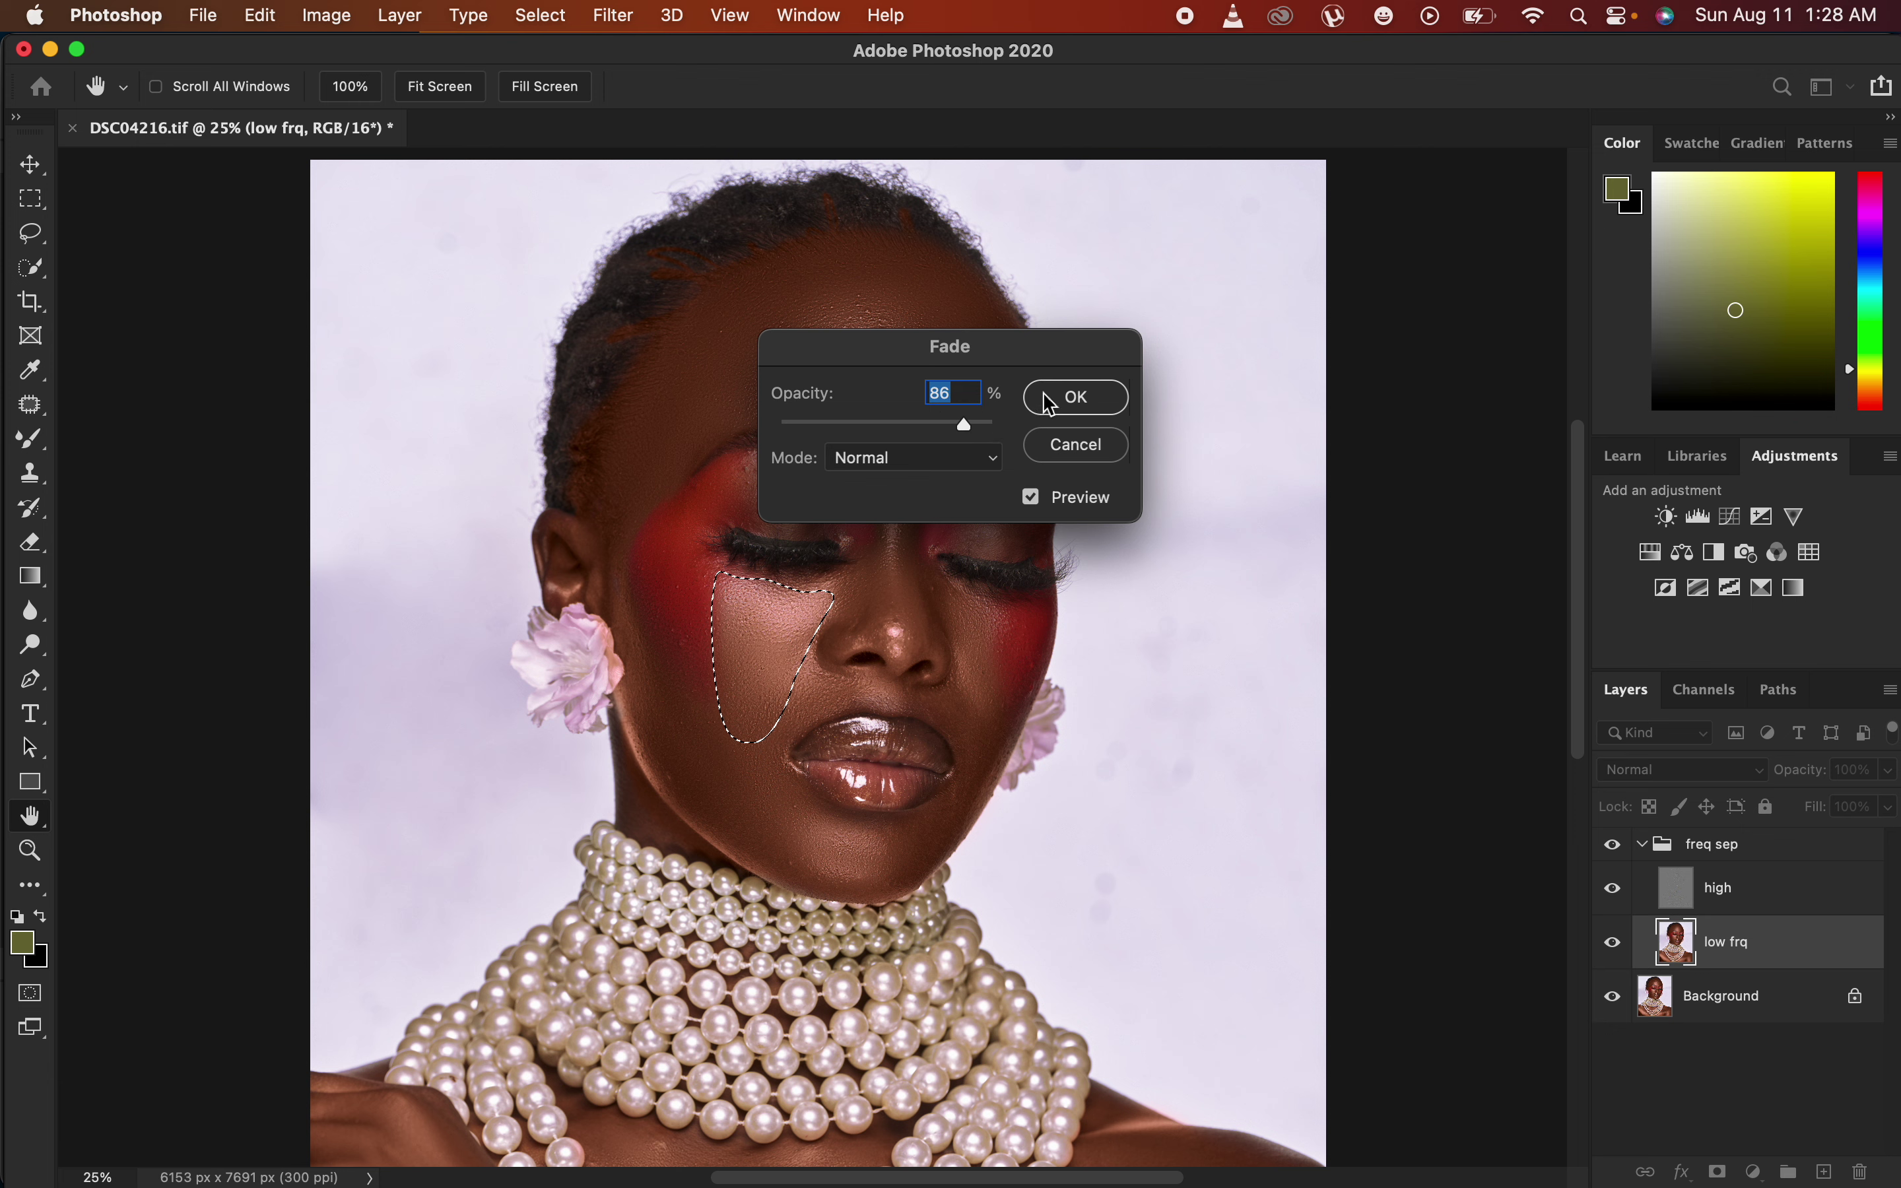
pyautogui.click(1069, 399)
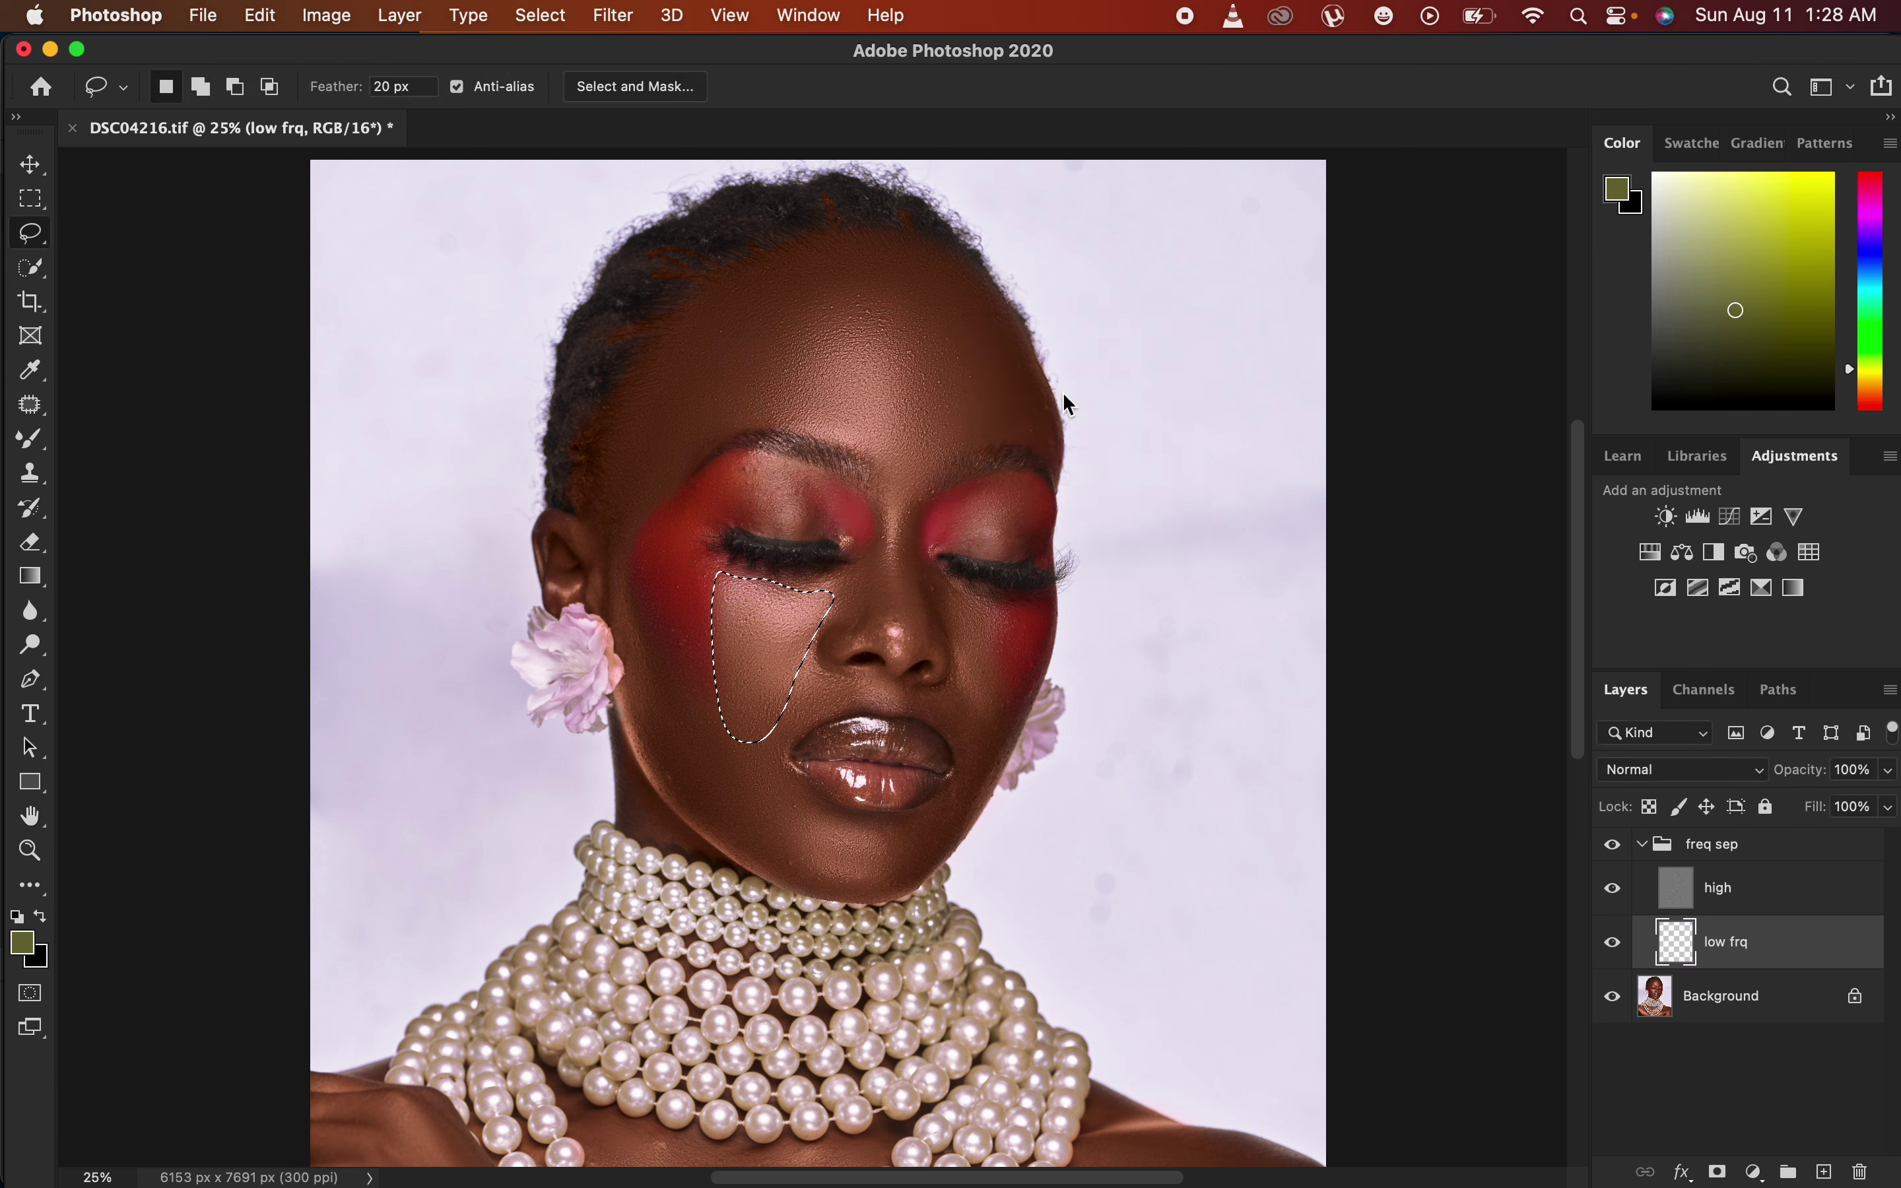
# Lasso the skin along the jaw, Gaussian-blur it, and deselect.
pyautogui.click(690, 727)
pyautogui.moveTo(636, 653)
pyautogui.mouseDown()
pyautogui.moveTo(643, 710)
pyautogui.moveTo(687, 798)
pyautogui.moveTo(762, 846)
pyautogui.moveTo(791, 796)
pyautogui.moveTo(757, 707)
pyautogui.moveTo(695, 693)
pyautogui.mouseUp()
pyautogui.click(620, 16)
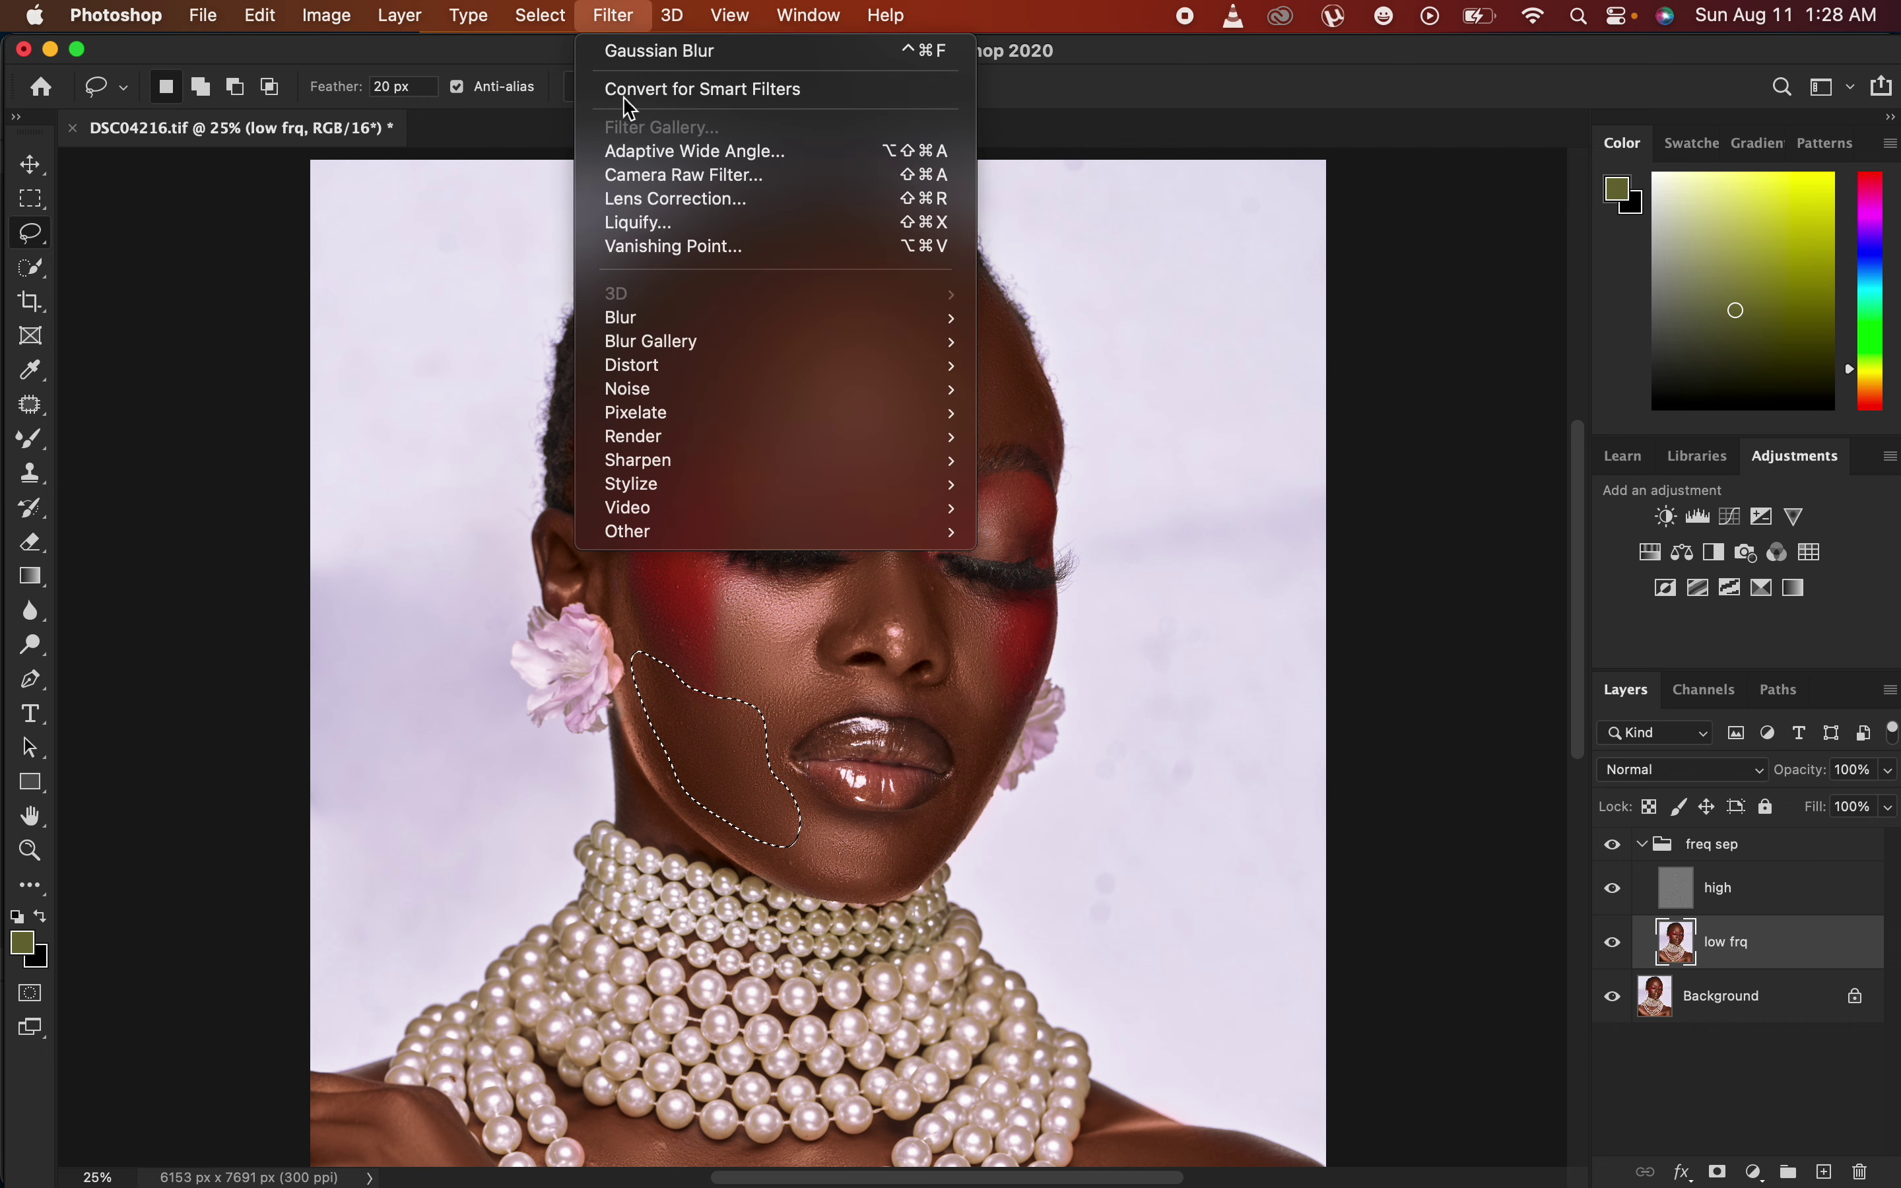
pyautogui.moveTo(866, 318)
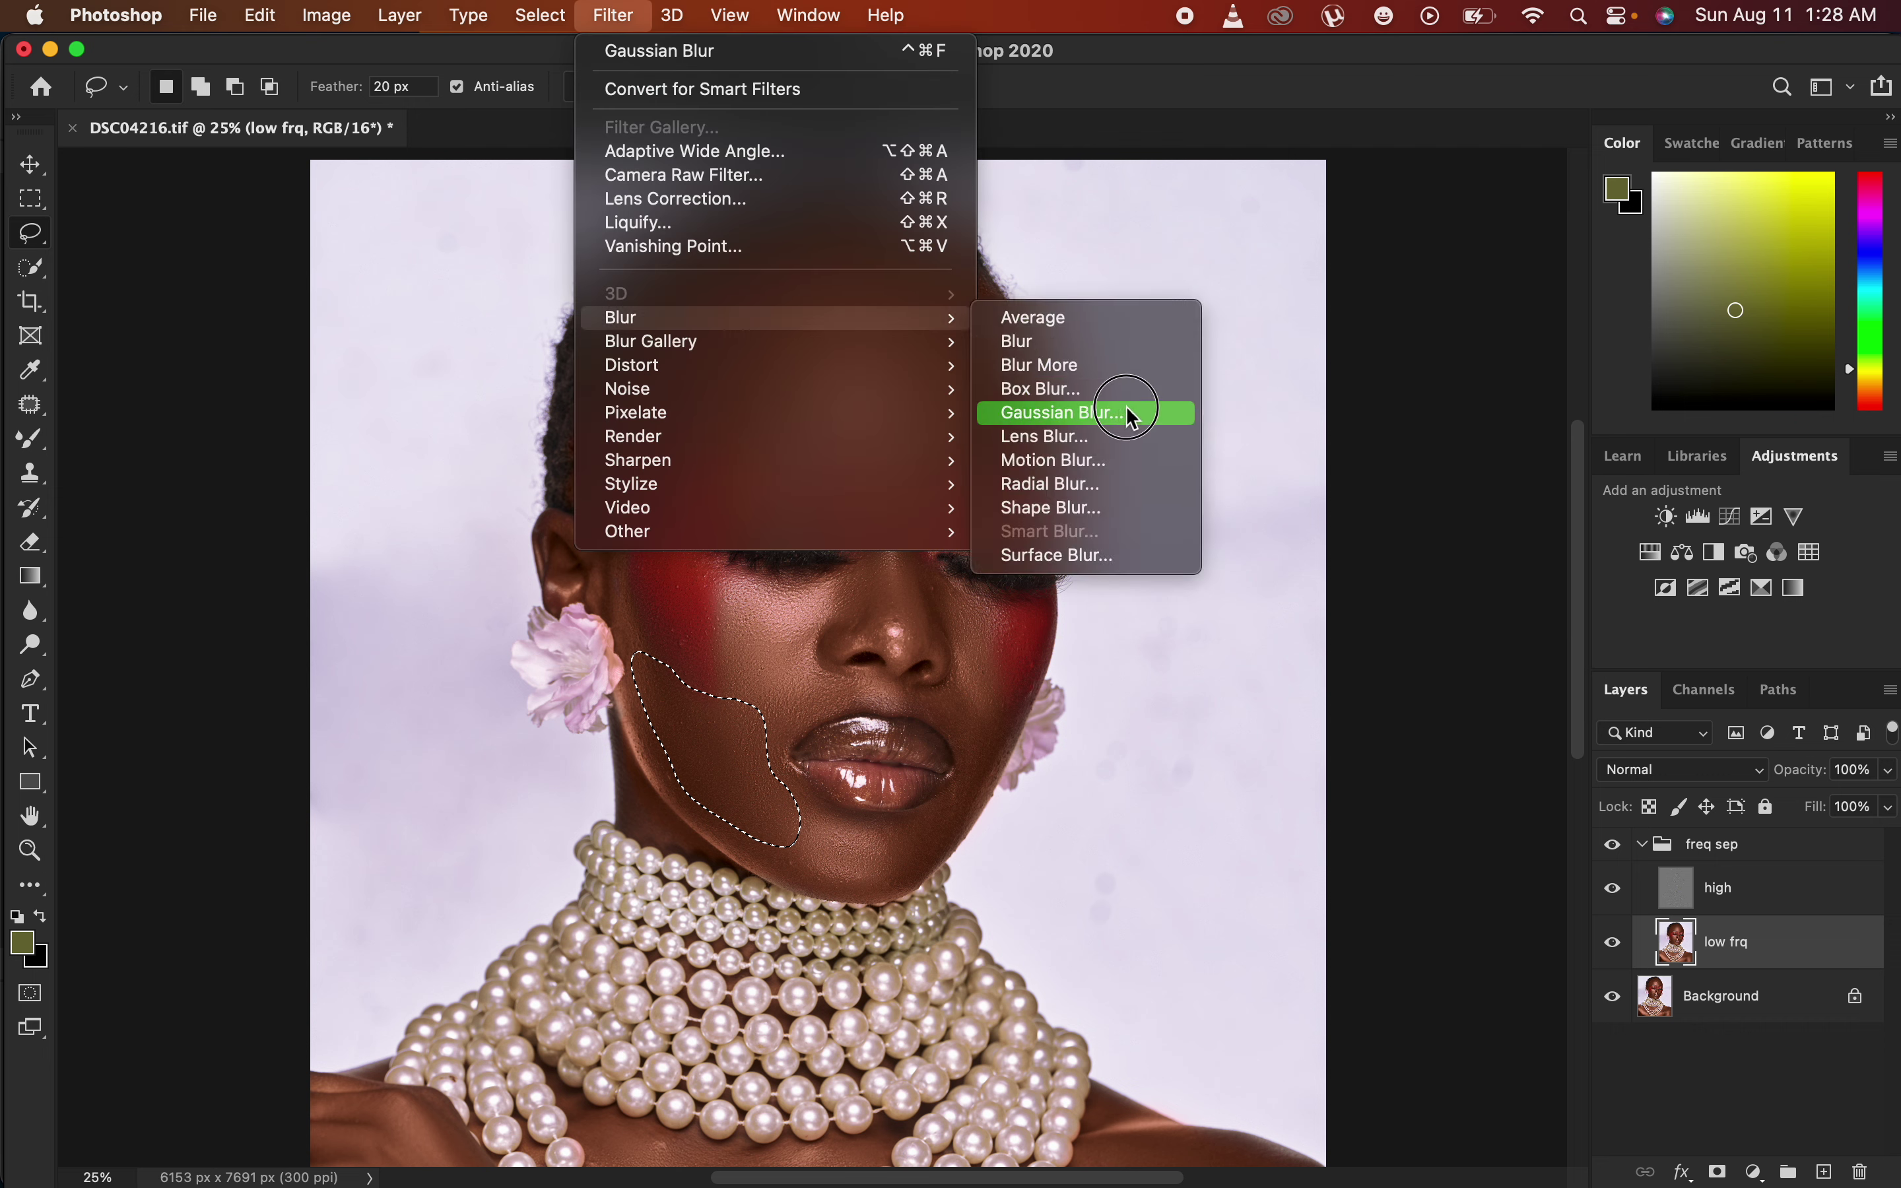
pyautogui.click(1137, 424)
pyautogui.click(1435, 352)
pyautogui.press('l')
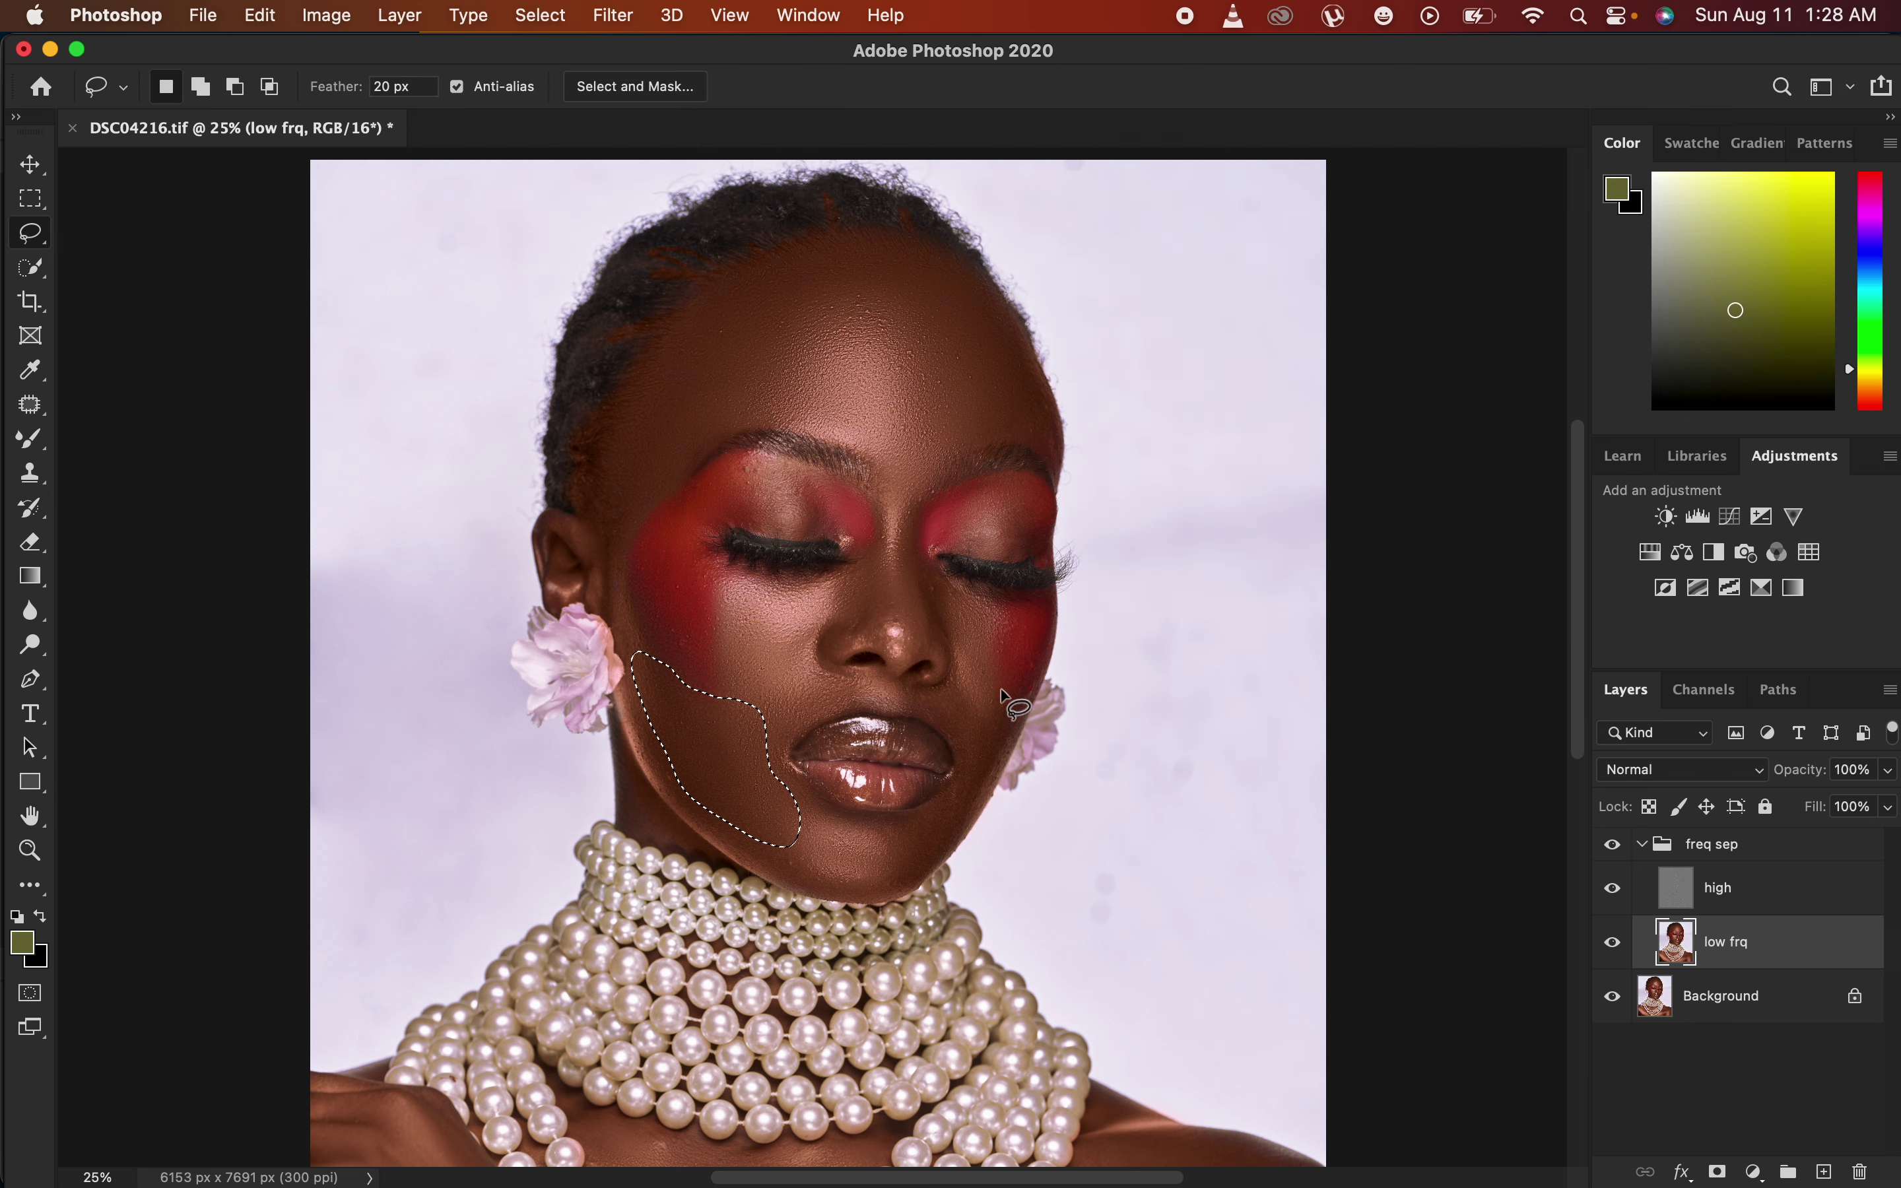
pyautogui.press('cmd+d')
# Toggle the freq sep group off and on to compare with the original photo.
pyautogui.click(1610, 851)
pyautogui.click(1610, 850)
pyautogui.click(1608, 849)
pyautogui.click(1608, 849)
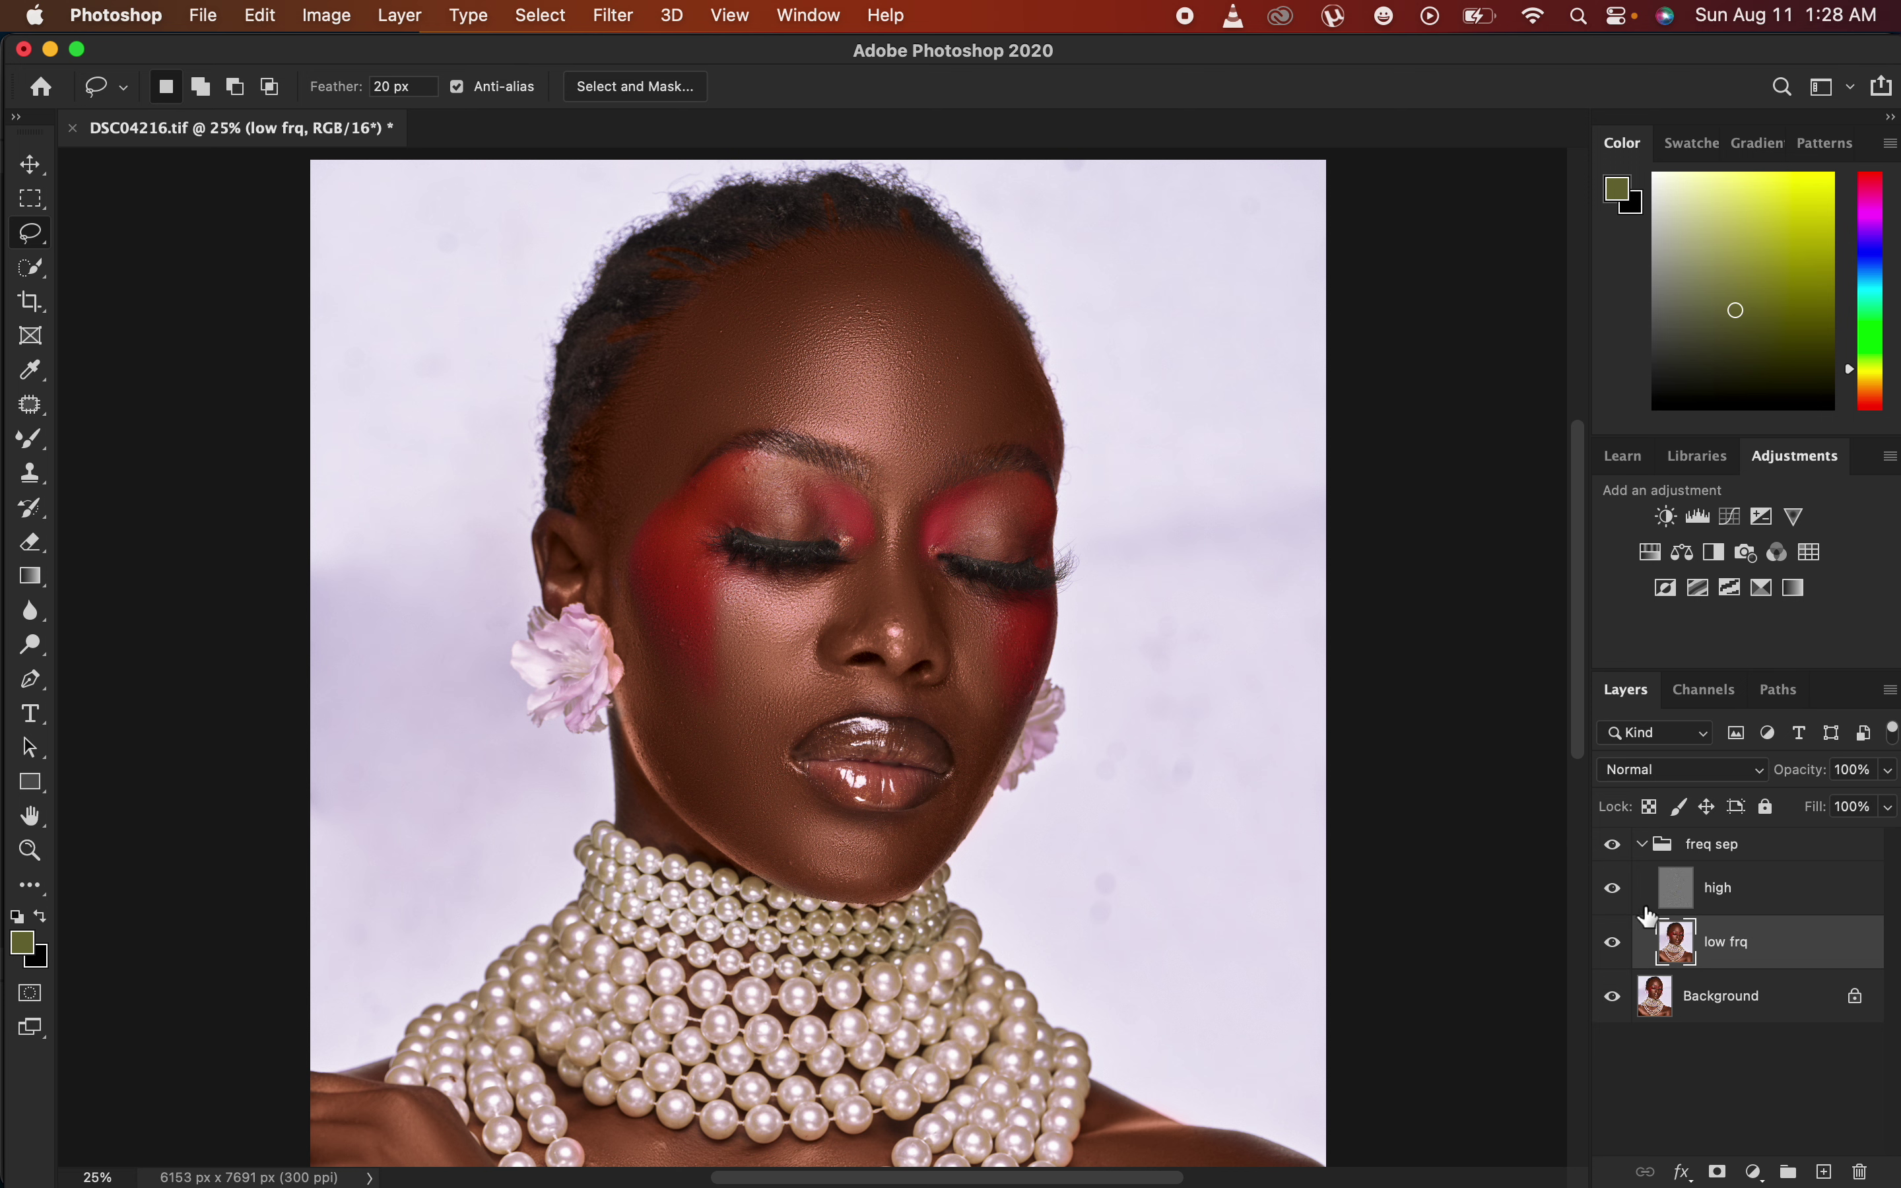
# Select the high layer and set the Clone Stamp to an 80 px soft brush sampling Current Layer.
pyautogui.click(1741, 901)
pyautogui.click(31, 474)
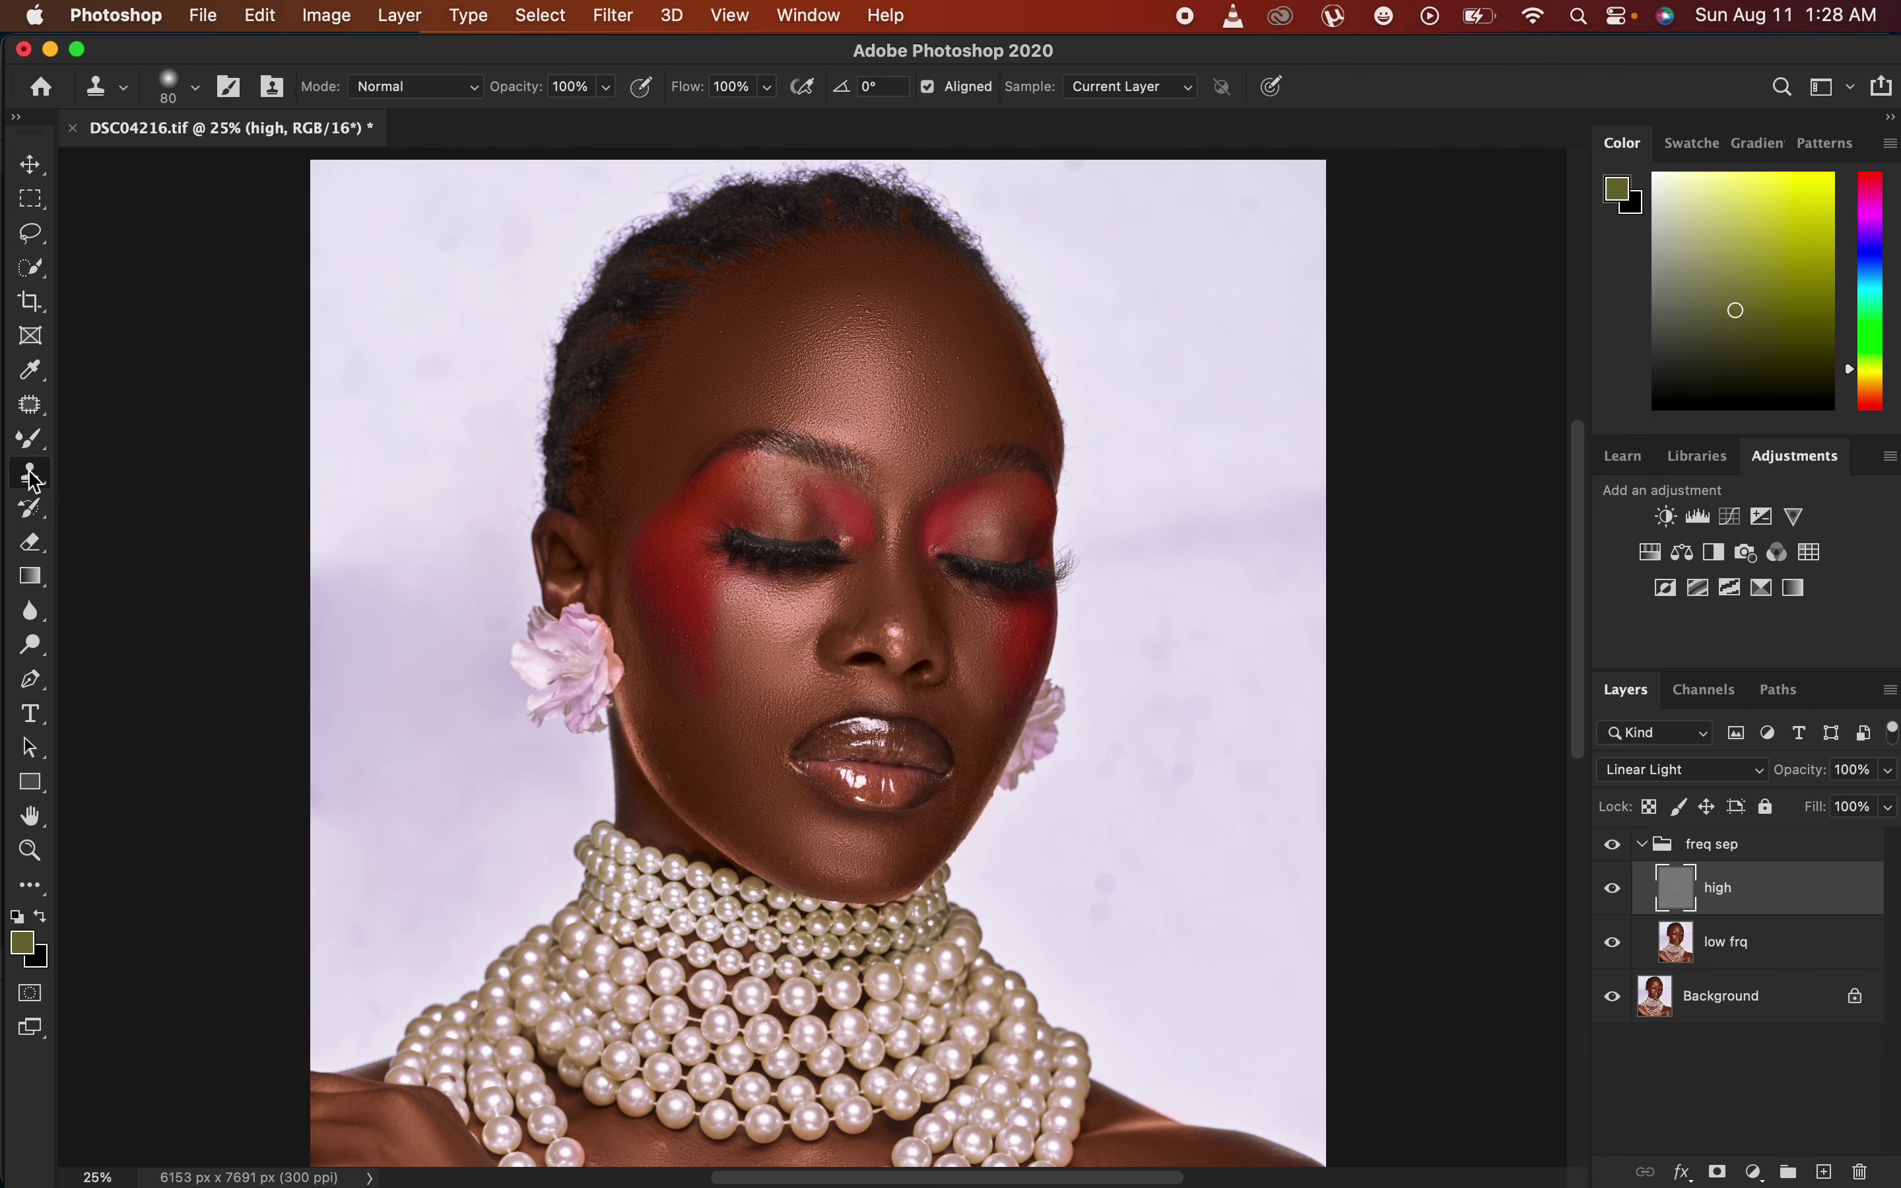
pyautogui.click(196, 87)
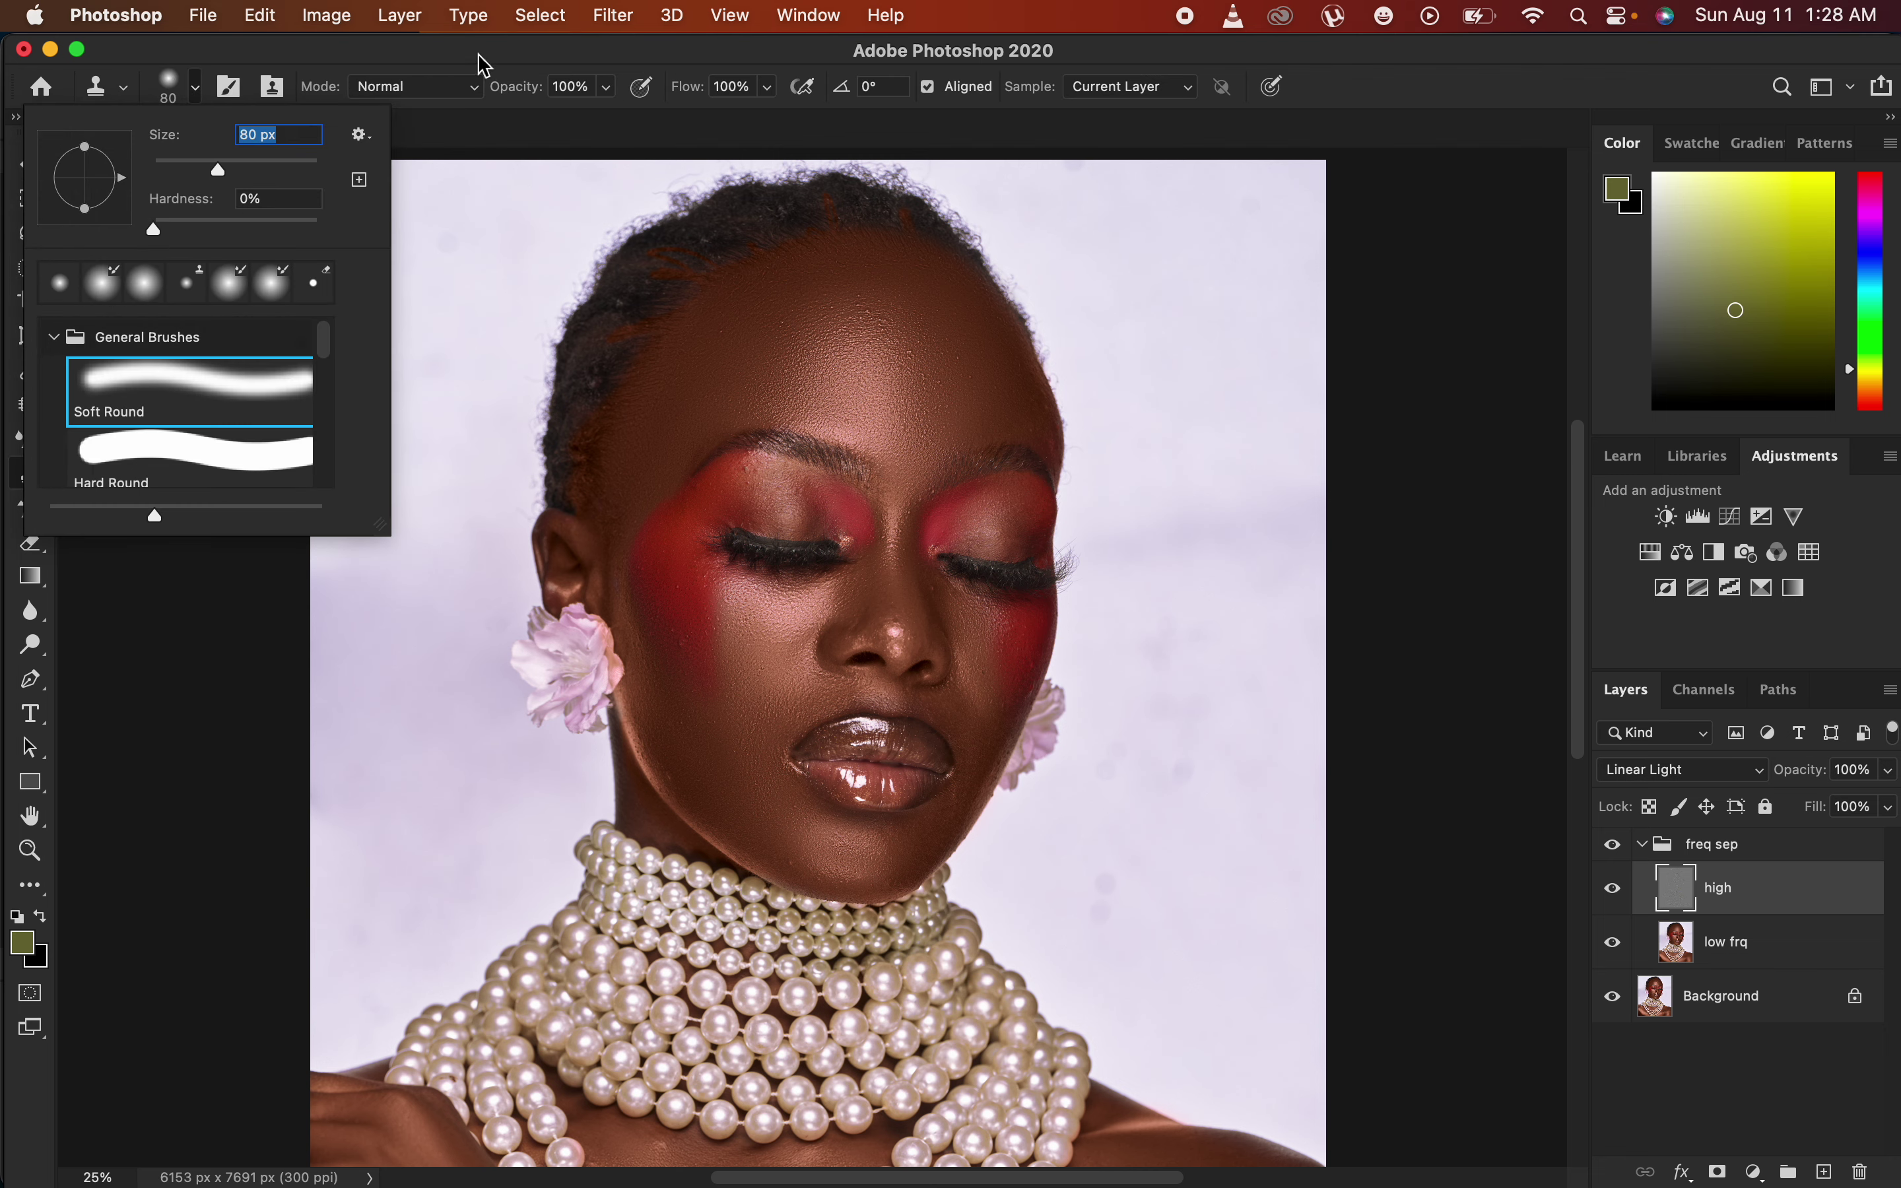
pyautogui.click(501, 81)
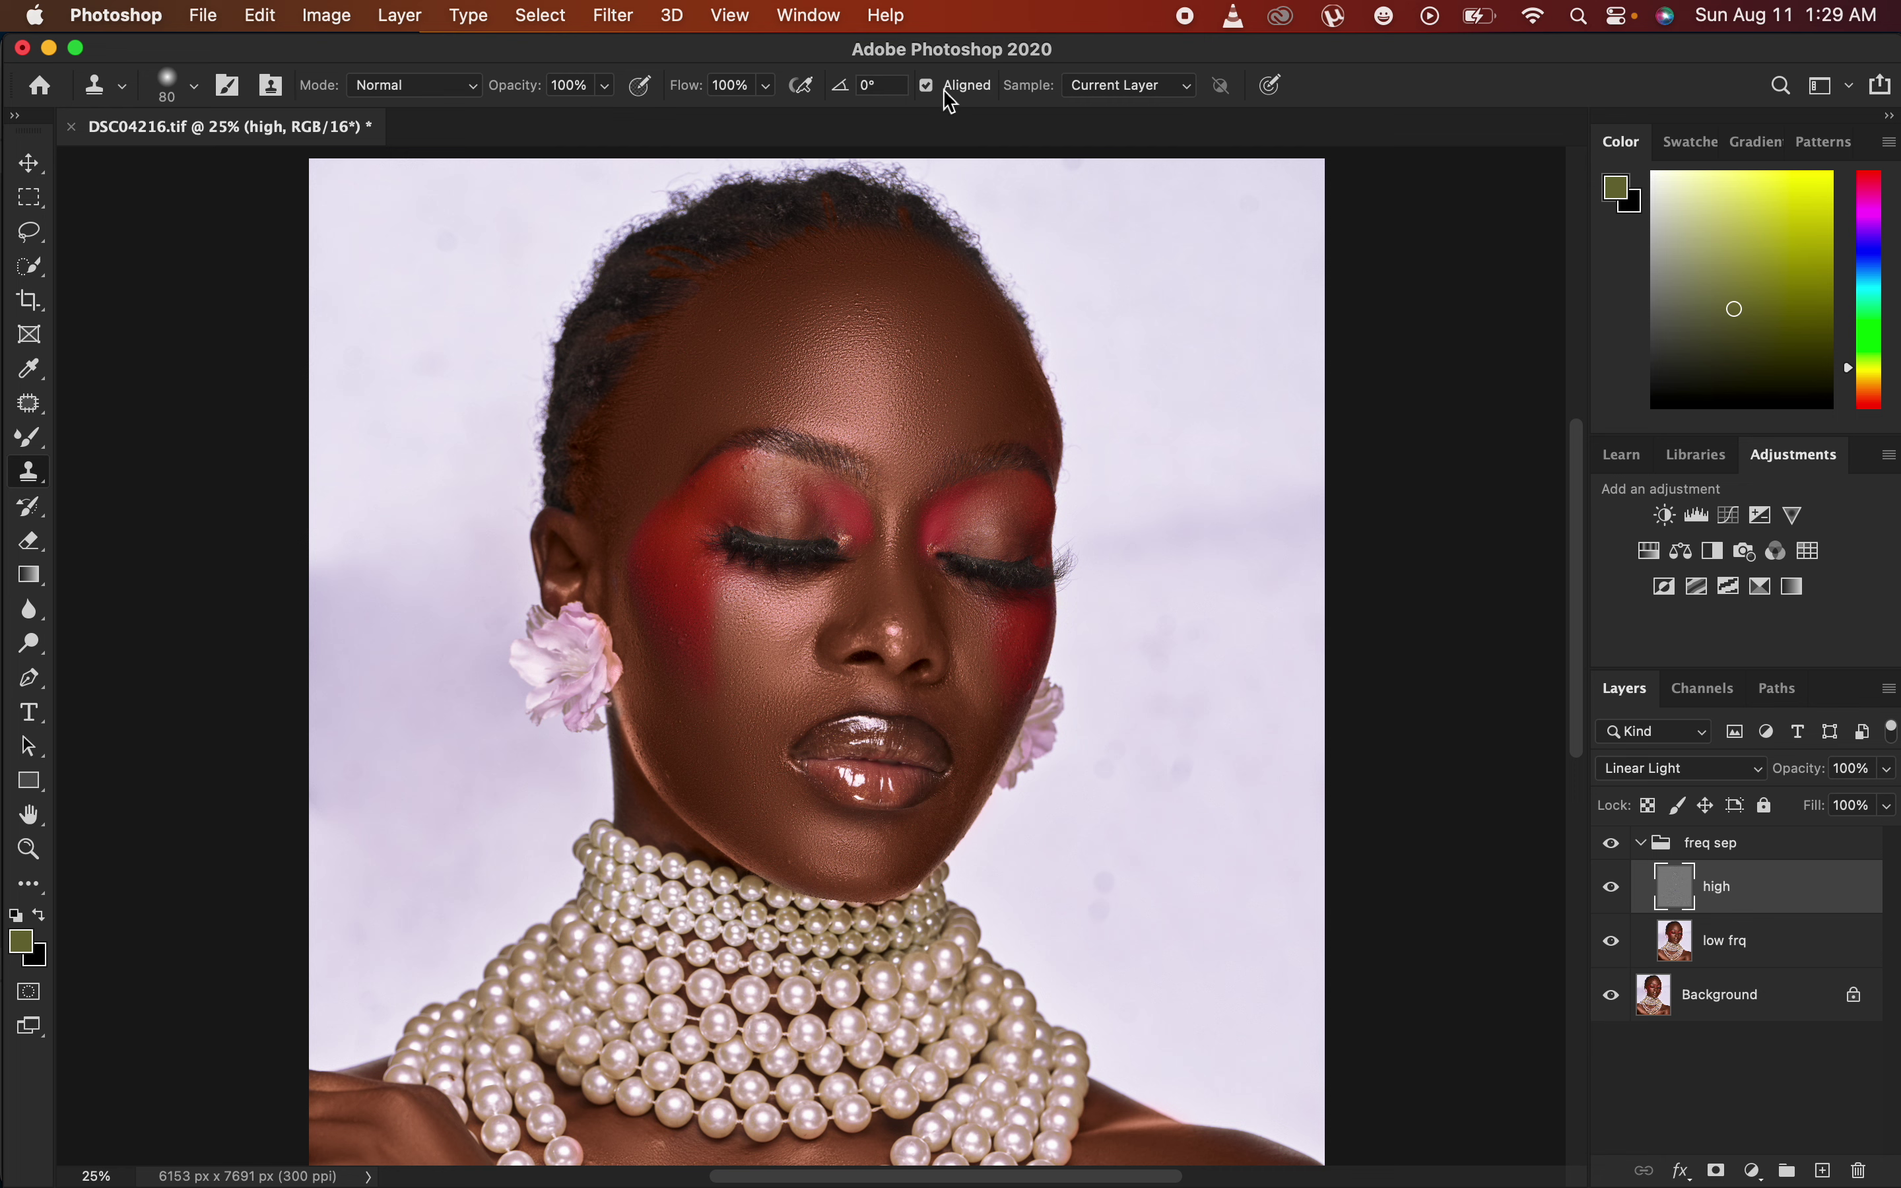
pyautogui.click(1135, 86)
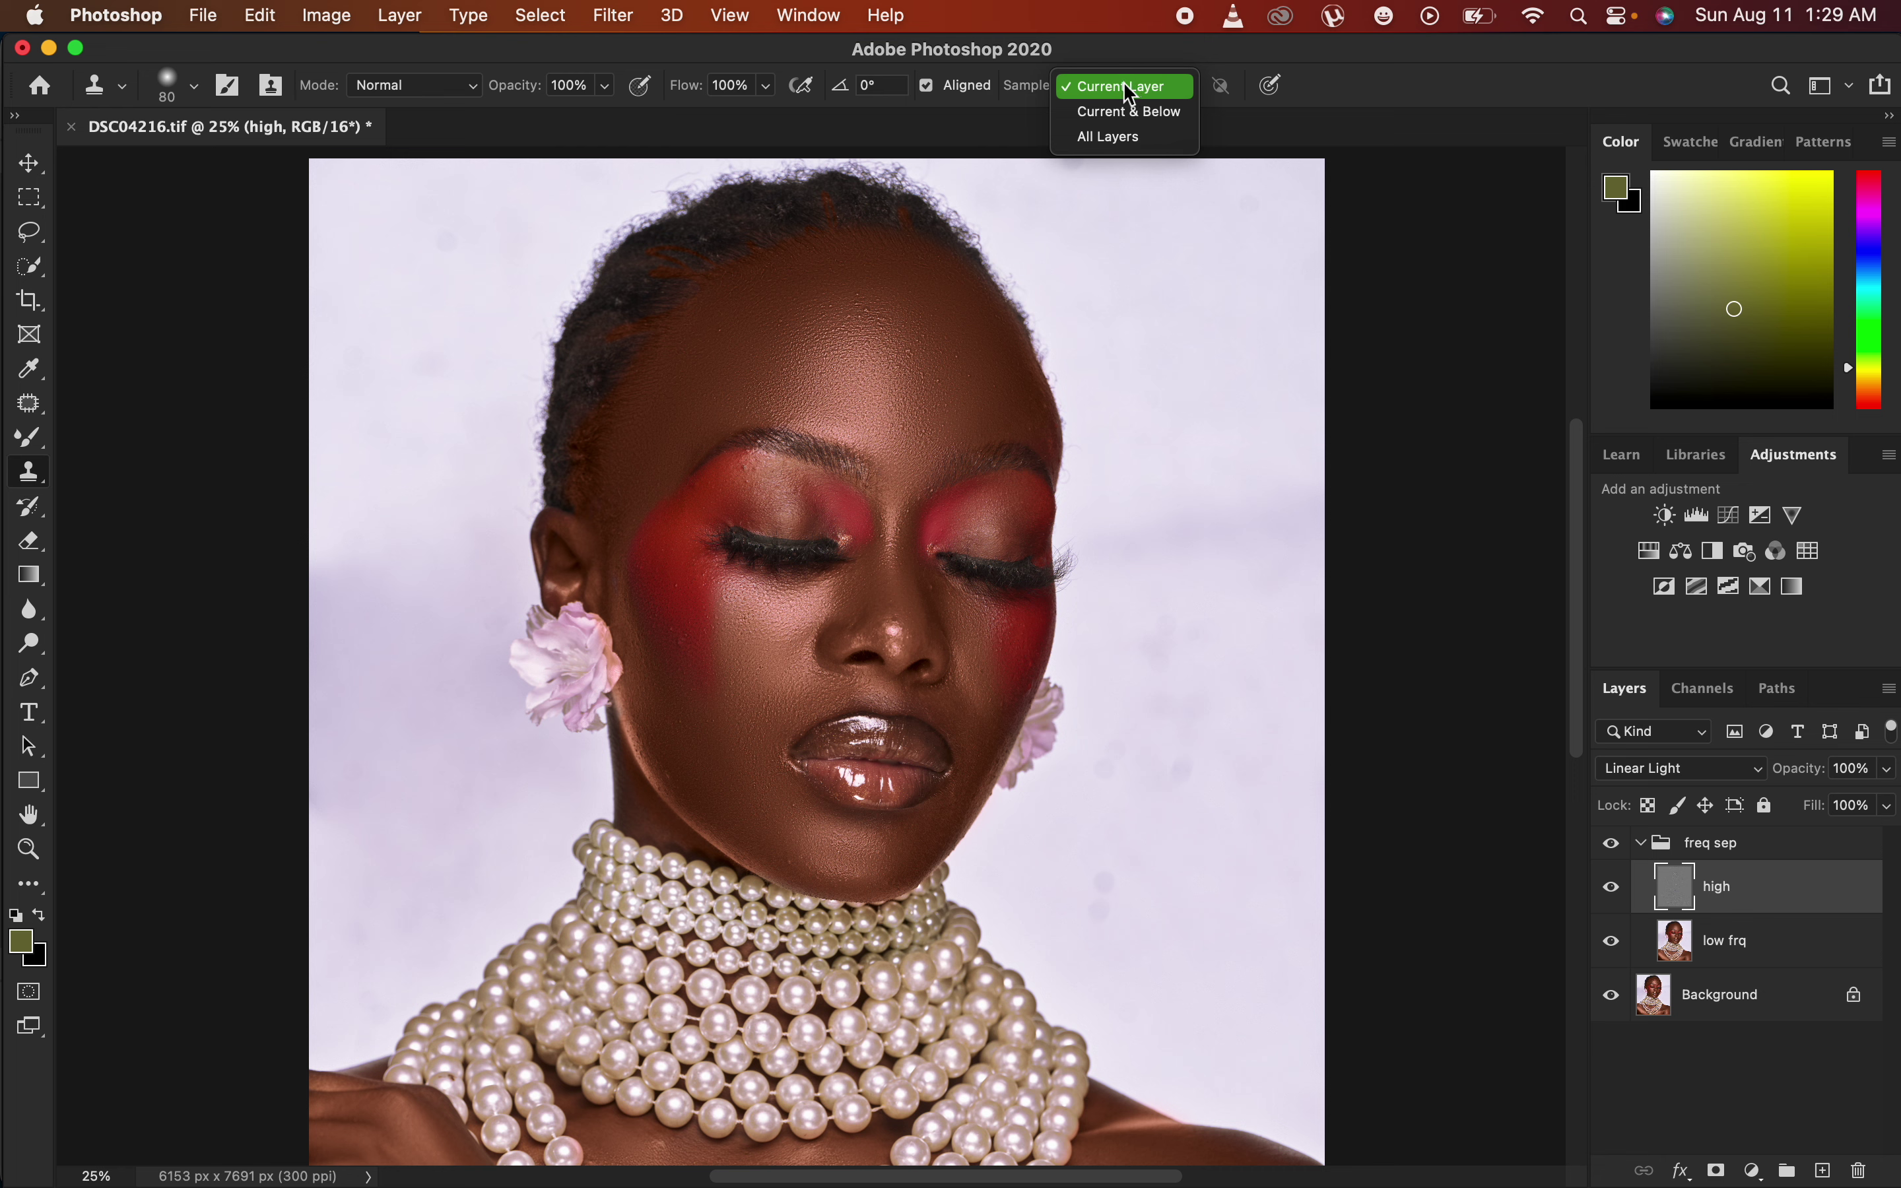
pyautogui.click(1133, 87)
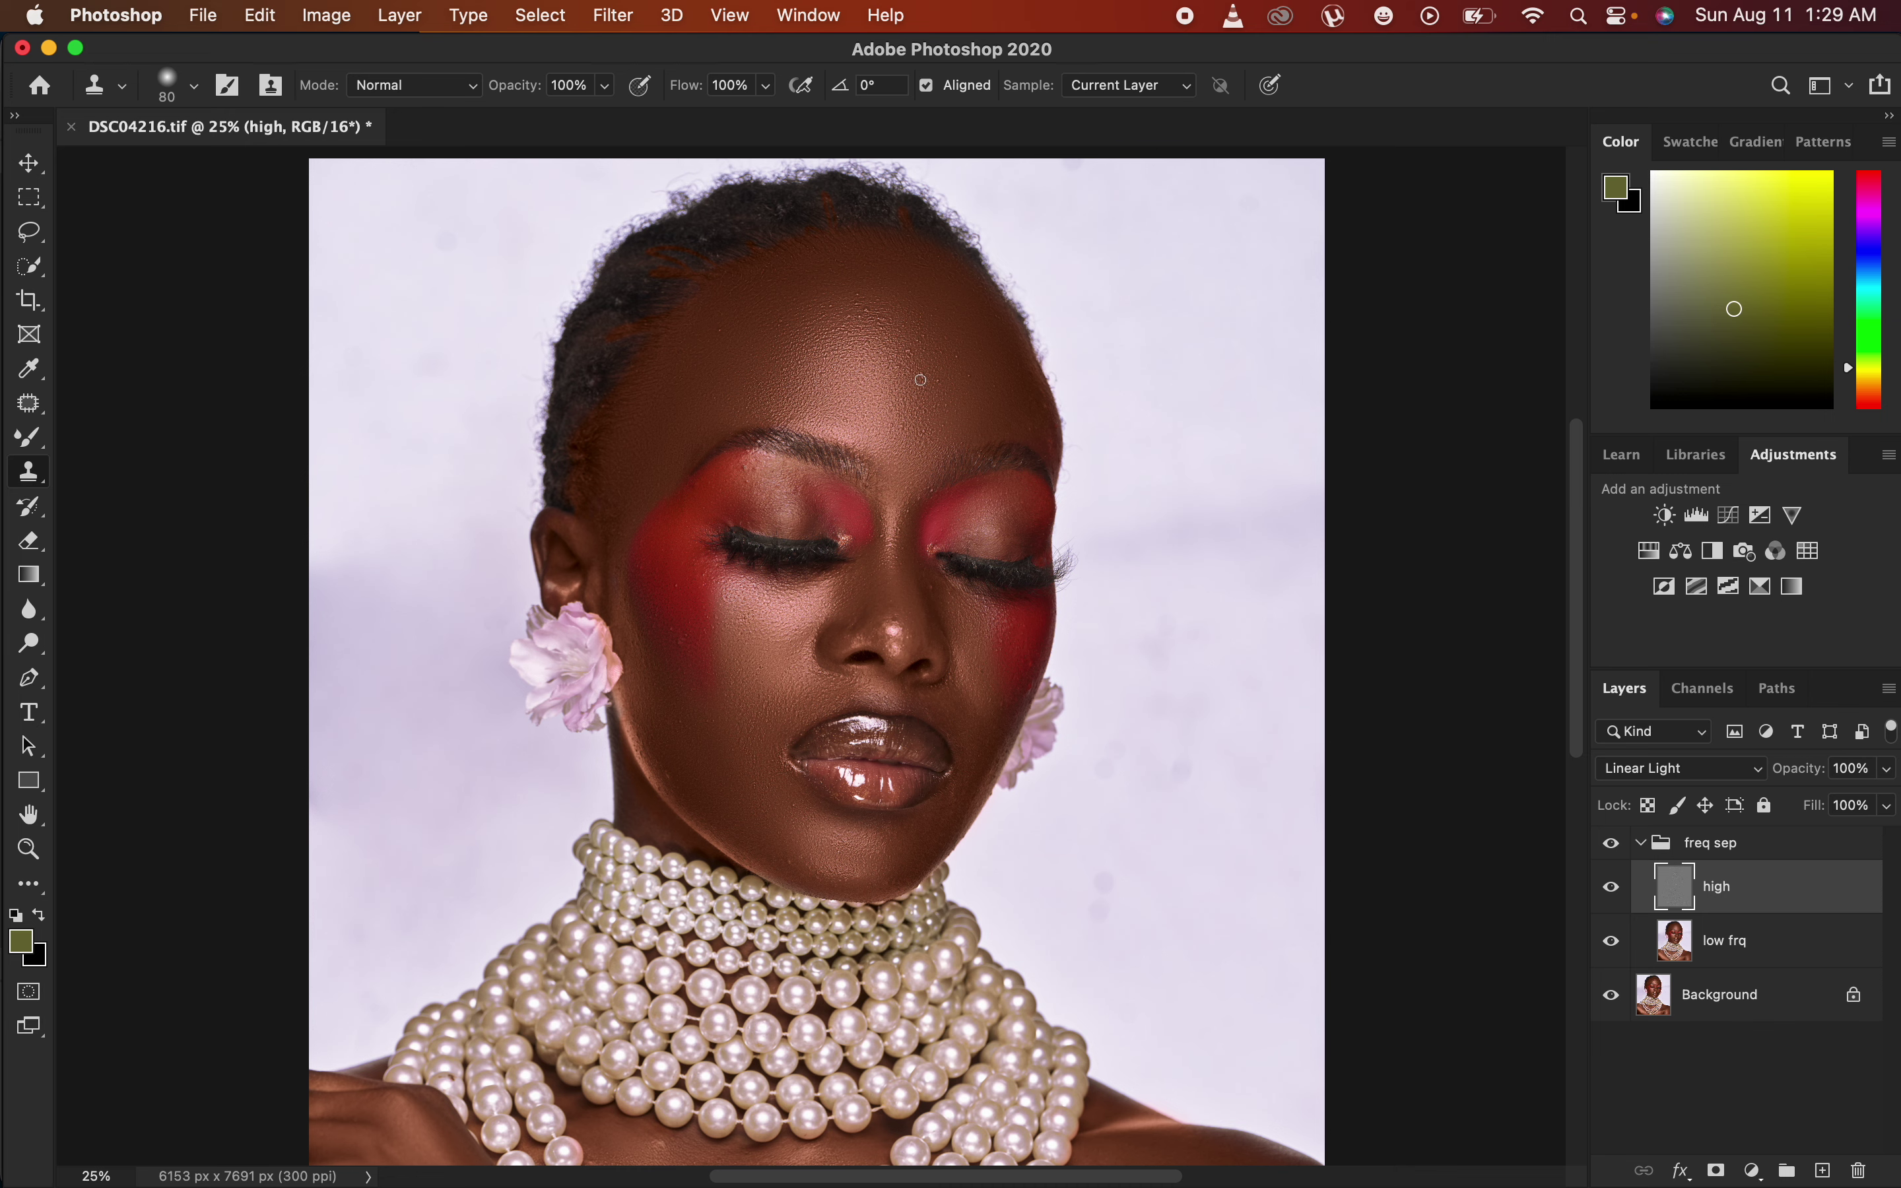
pyautogui.press('super+equal')
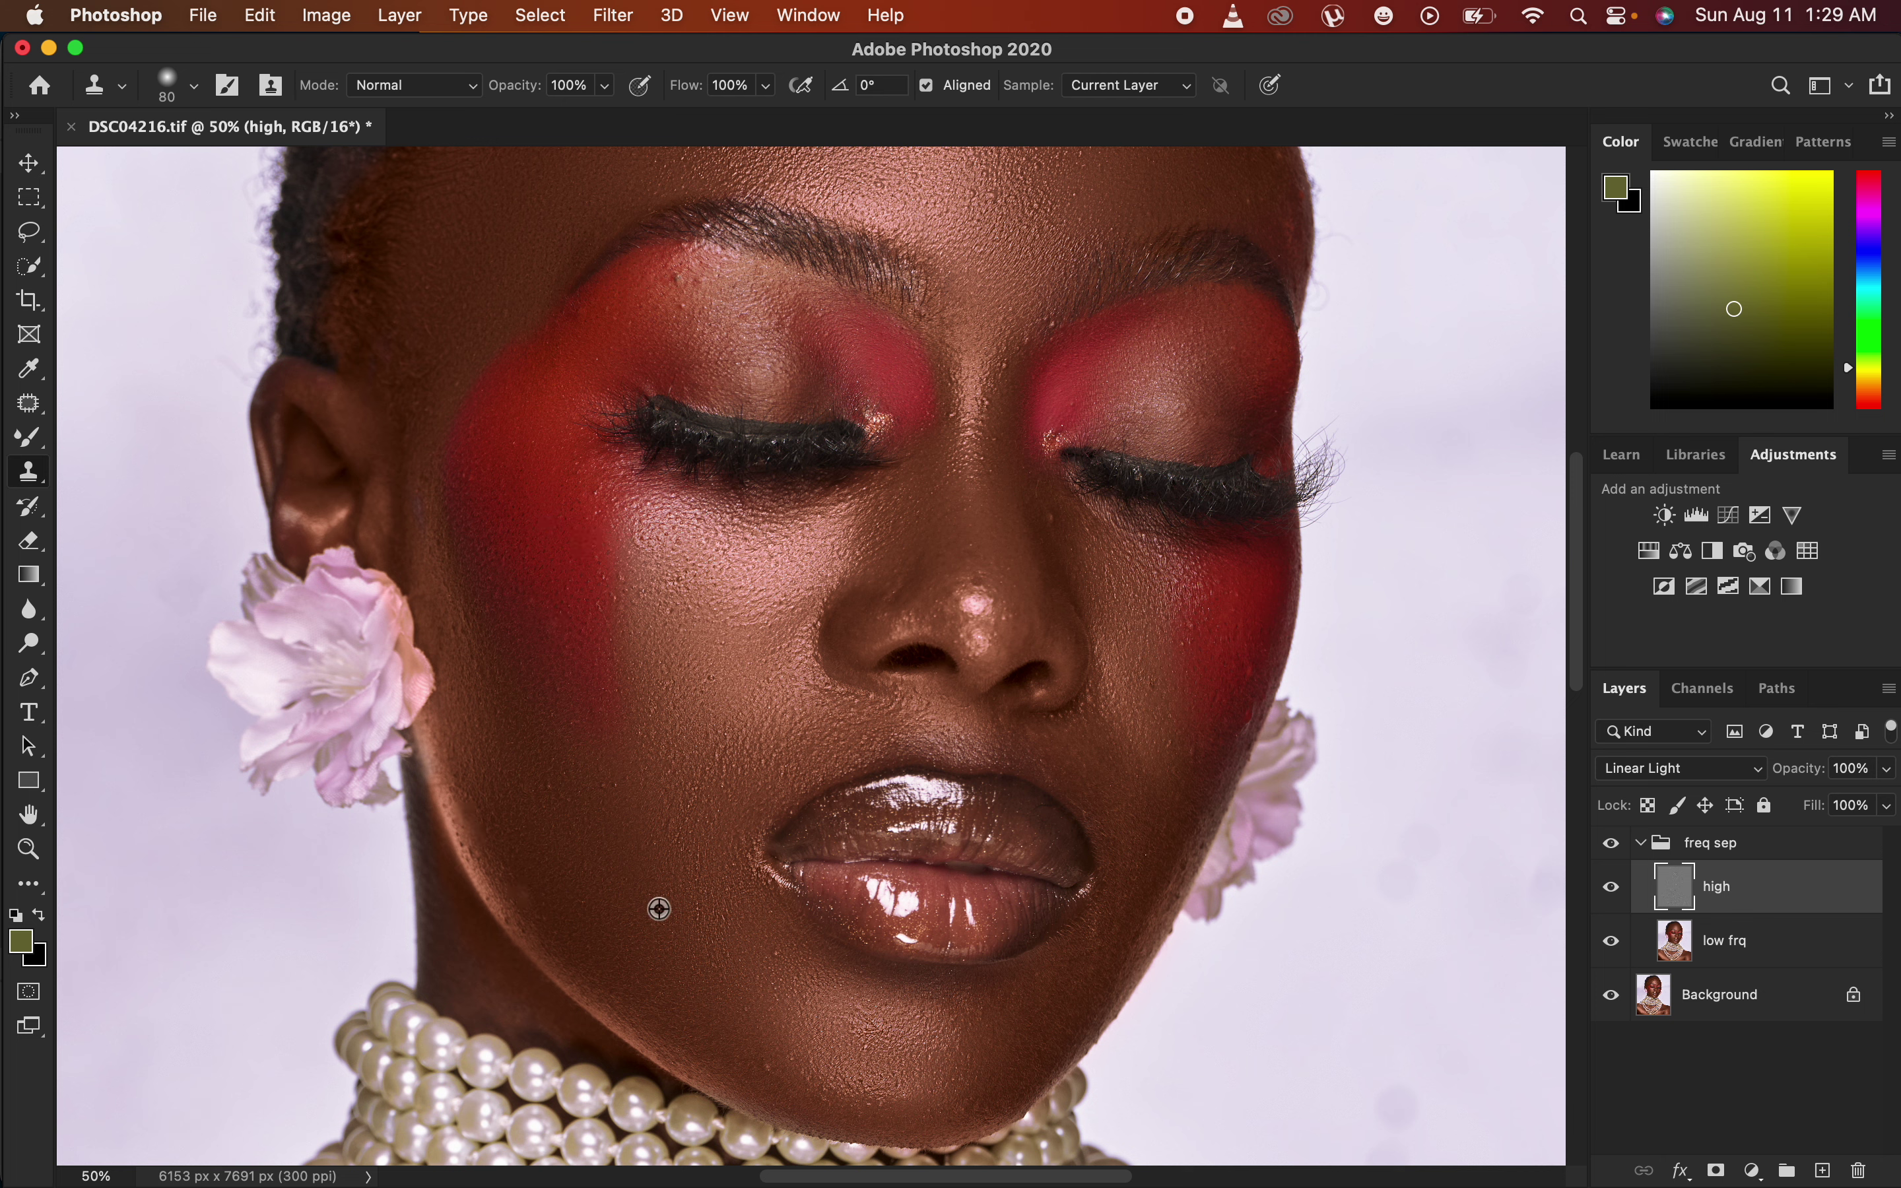
# Clone clean skin texture over blemishes on the right cheek and forehead.
pyautogui.keyDown('alt'); pyautogui.click(790, 1061); pyautogui.keyUp('alt')
pyautogui.moveTo(764, 1048)
pyautogui.mouseDown()
pyautogui.moveTo(1239, 697)
pyautogui.moveTo(1255, 658)
pyautogui.moveTo(1226, 670)
pyautogui.moveTo(1247, 683)
pyautogui.moveTo(1227, 661)
pyautogui.moveTo(1244, 731)
pyautogui.mouseUp()
pyautogui.moveTo(929, 463); pyautogui.dragTo(951, 679)
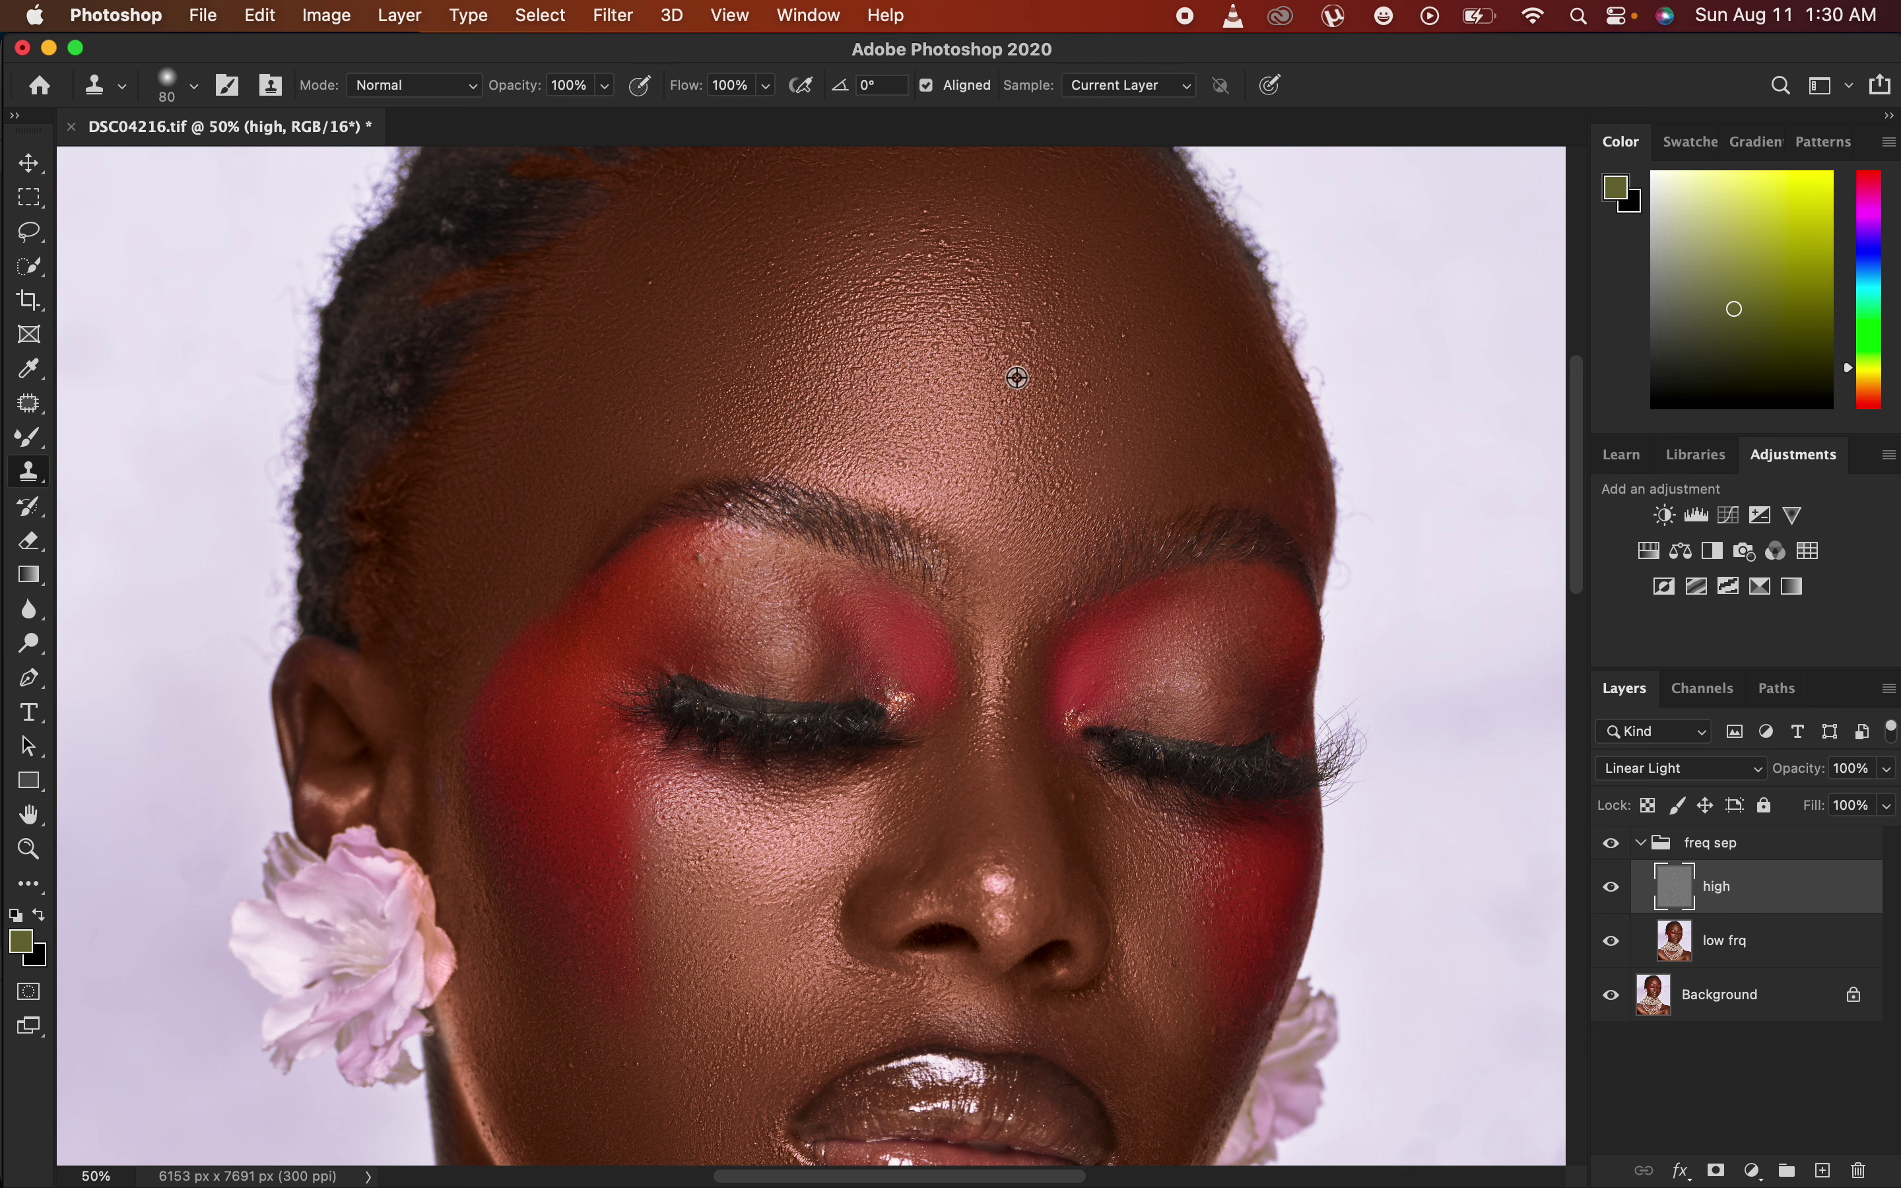
pyautogui.keyDown('alt'); pyautogui.click(1018, 378); pyautogui.keyUp('alt')
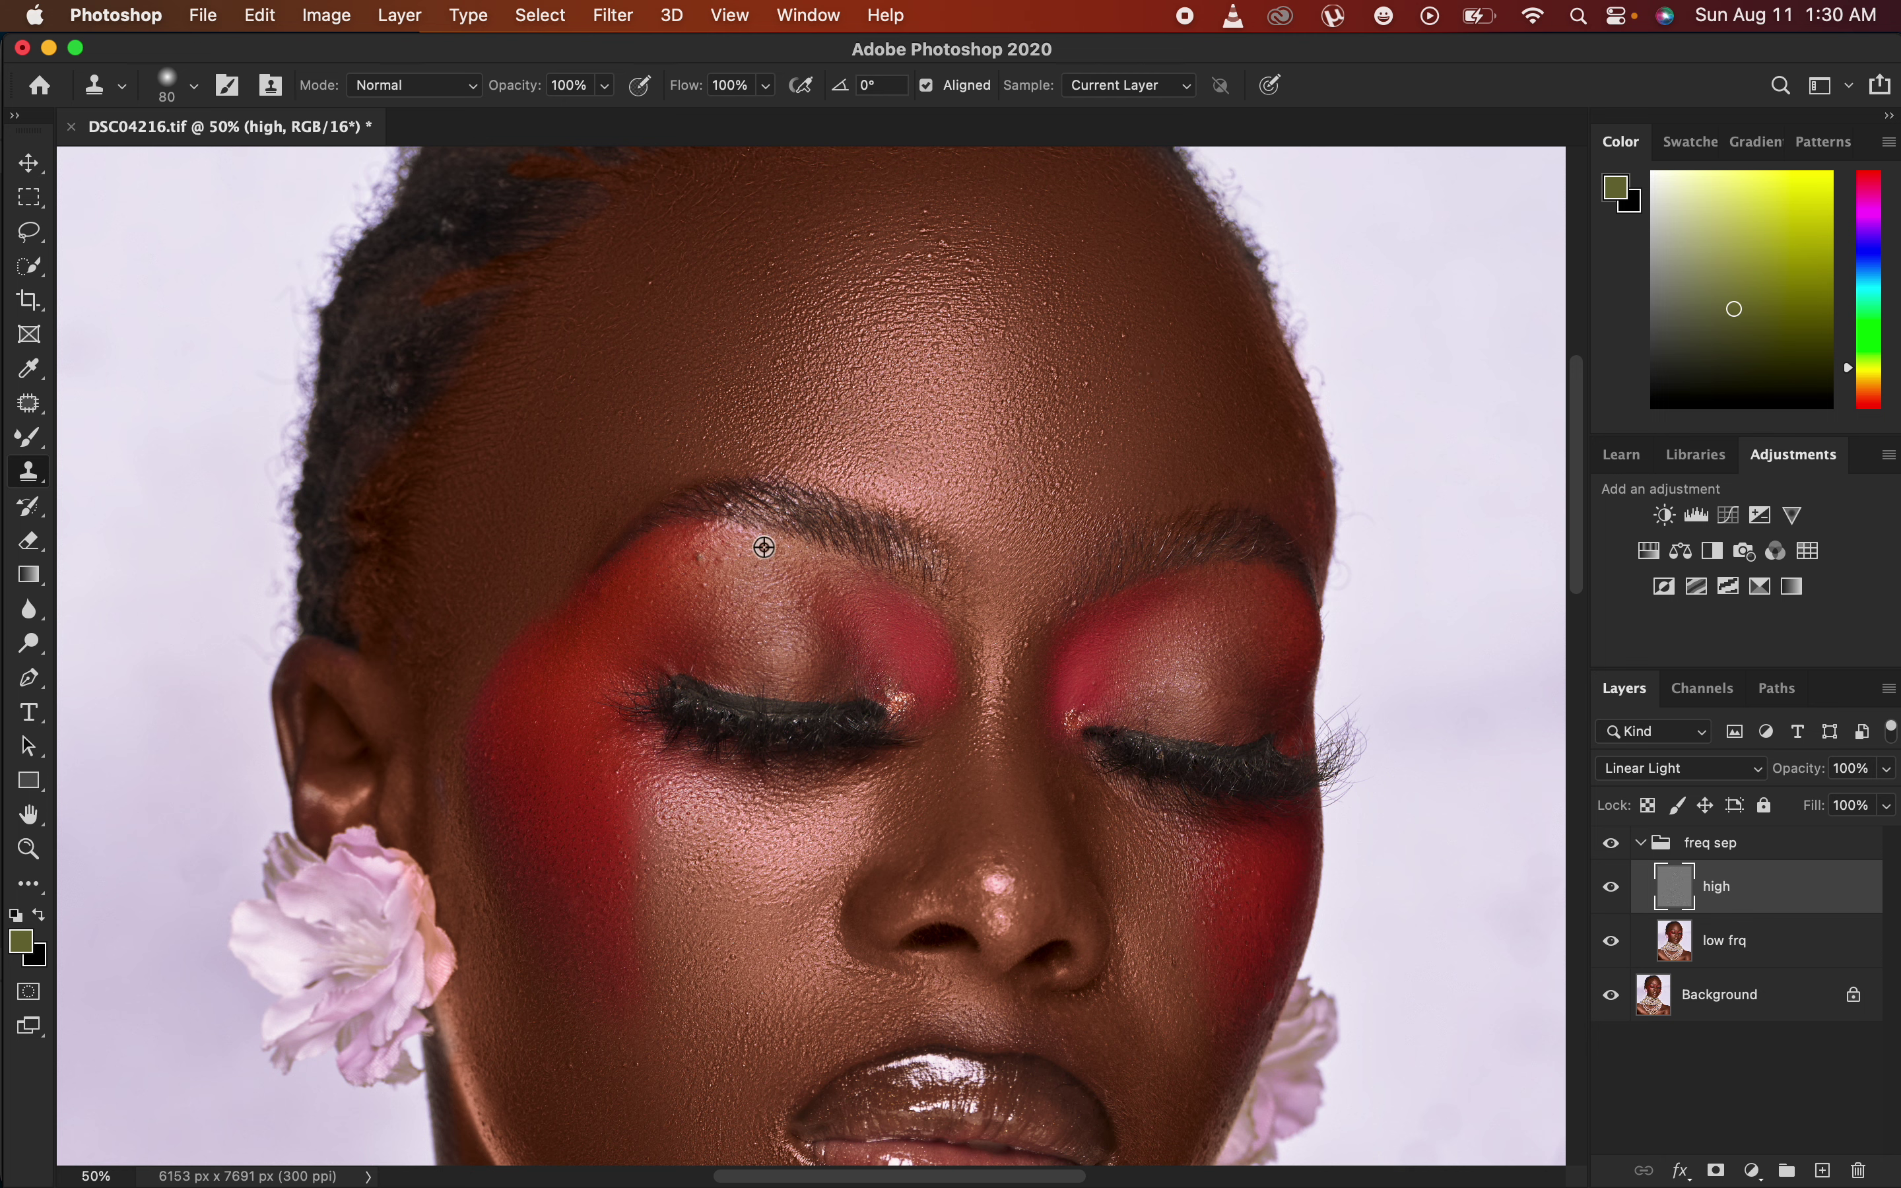
pyautogui.keyDown('alt'); pyautogui.click(765, 548); pyautogui.keyUp('alt')
pyautogui.click(724, 566)
# Zoom out to view the whole portrait.
pyautogui.moveTo(955, 949); pyautogui.dragTo(976, 445)
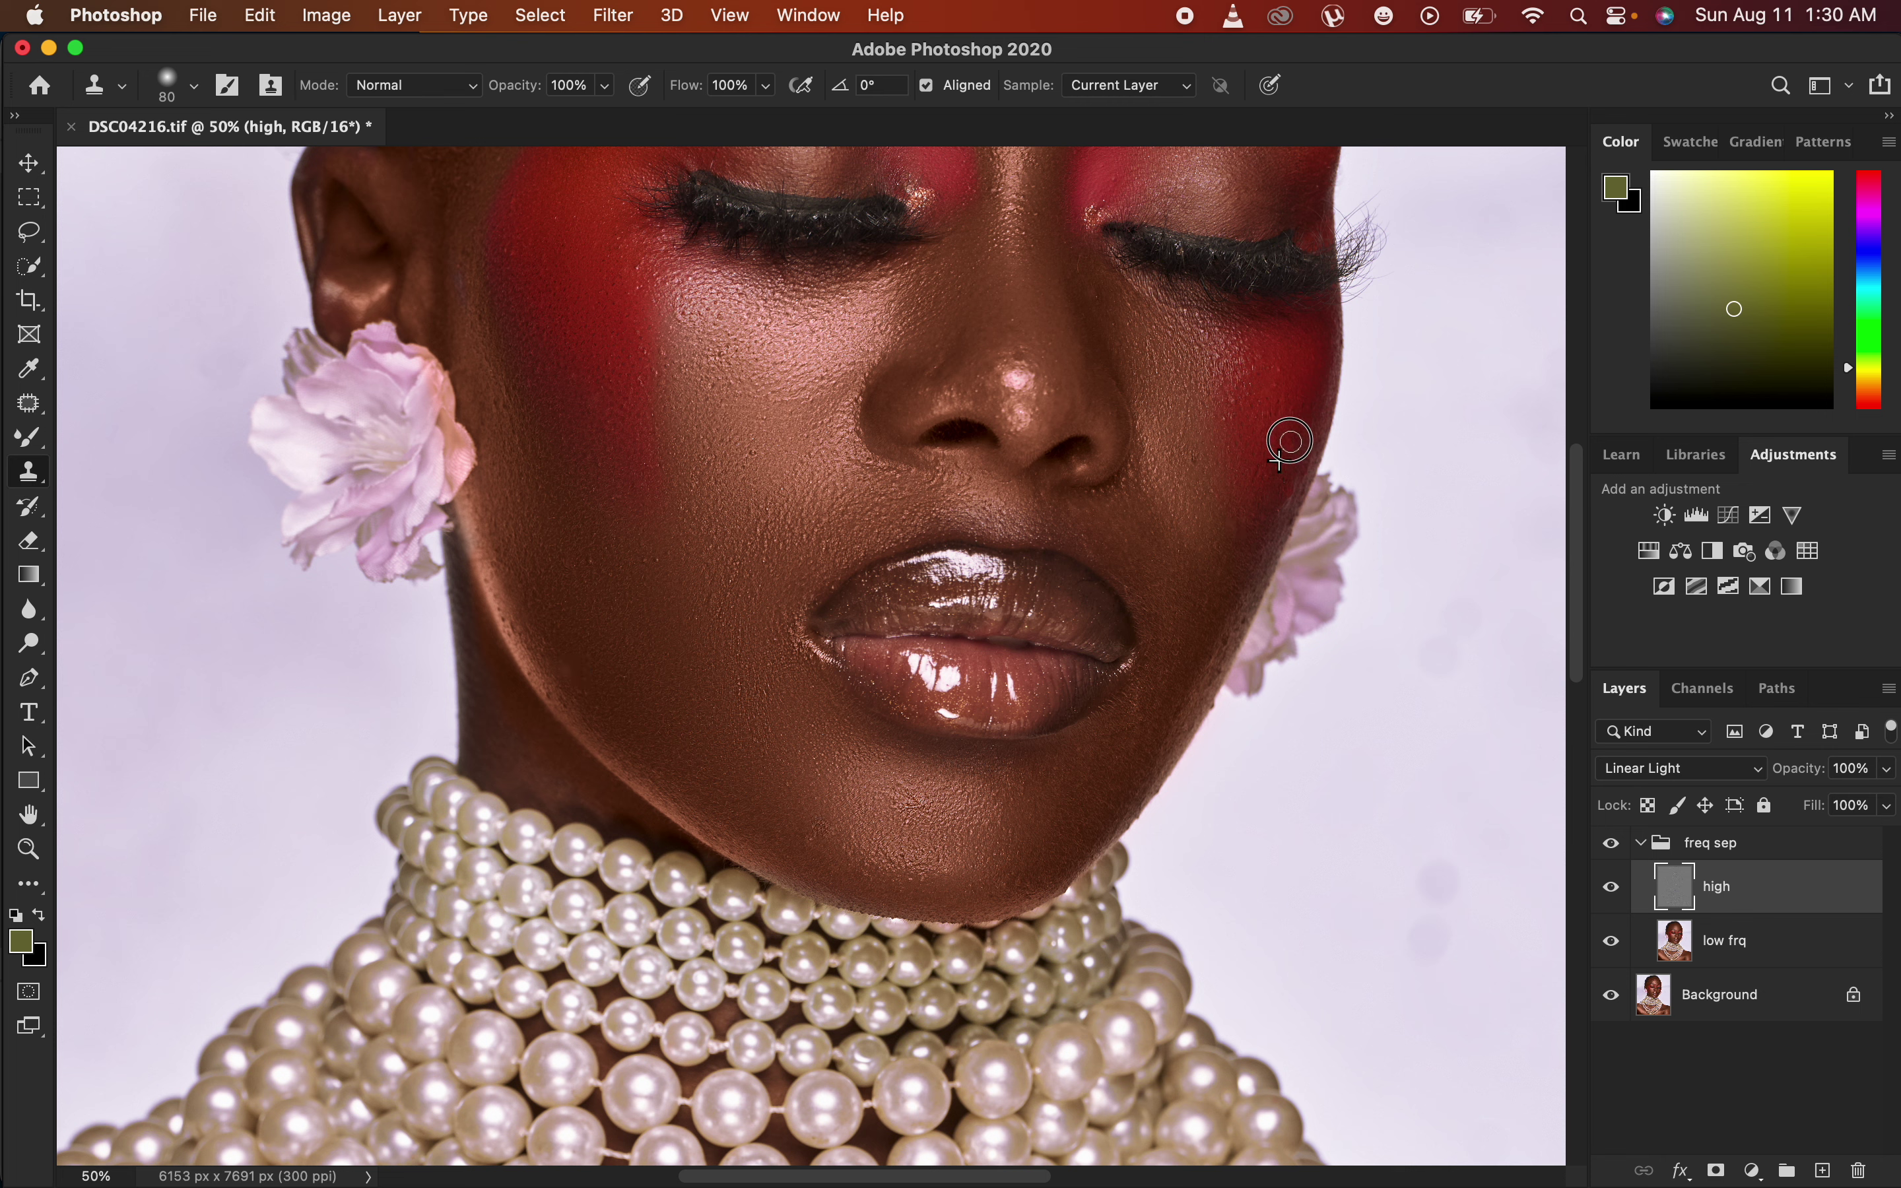
pyautogui.press('super+minus')
pyautogui.press('super+minus')
pyautogui.press('super+minus')
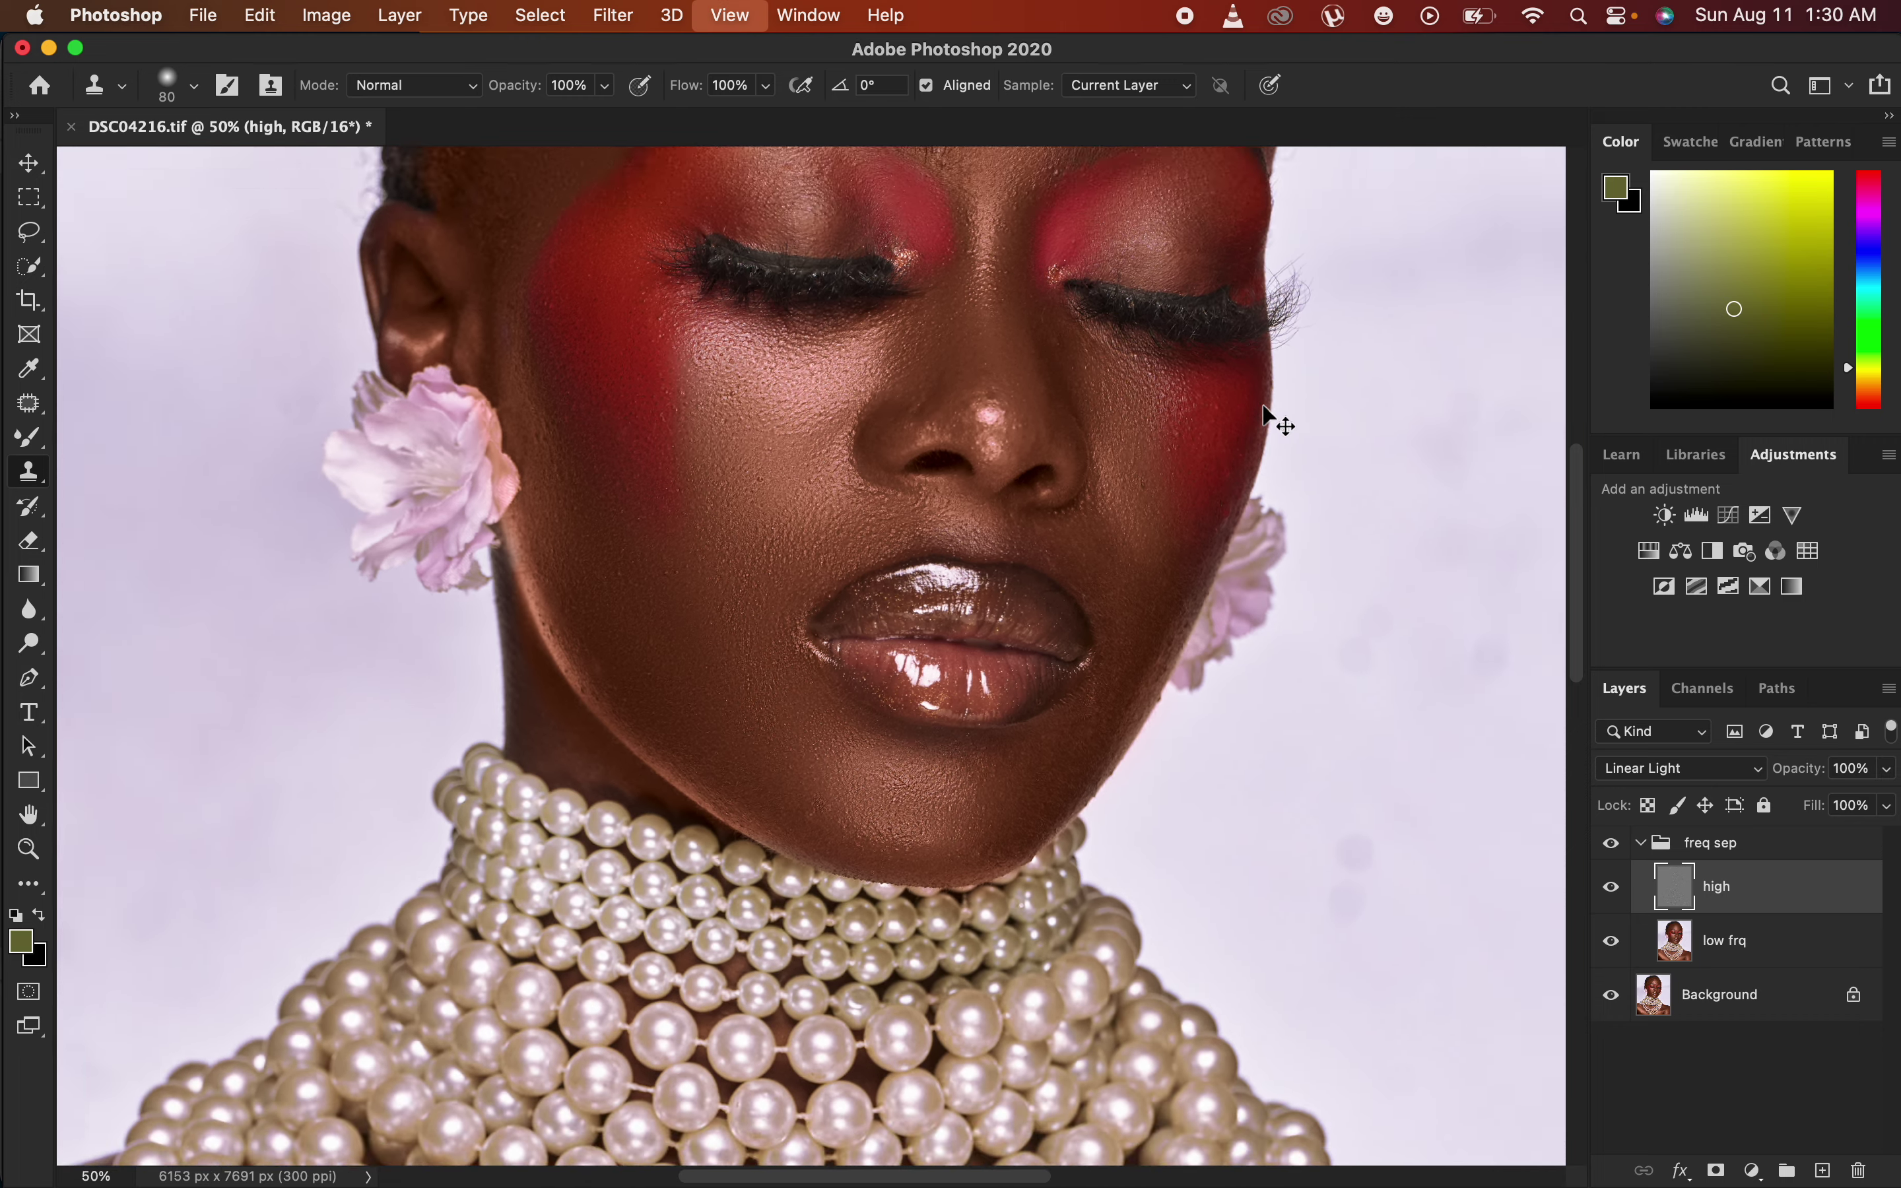
pyautogui.press('super+minus')
pyautogui.press('super+plus')
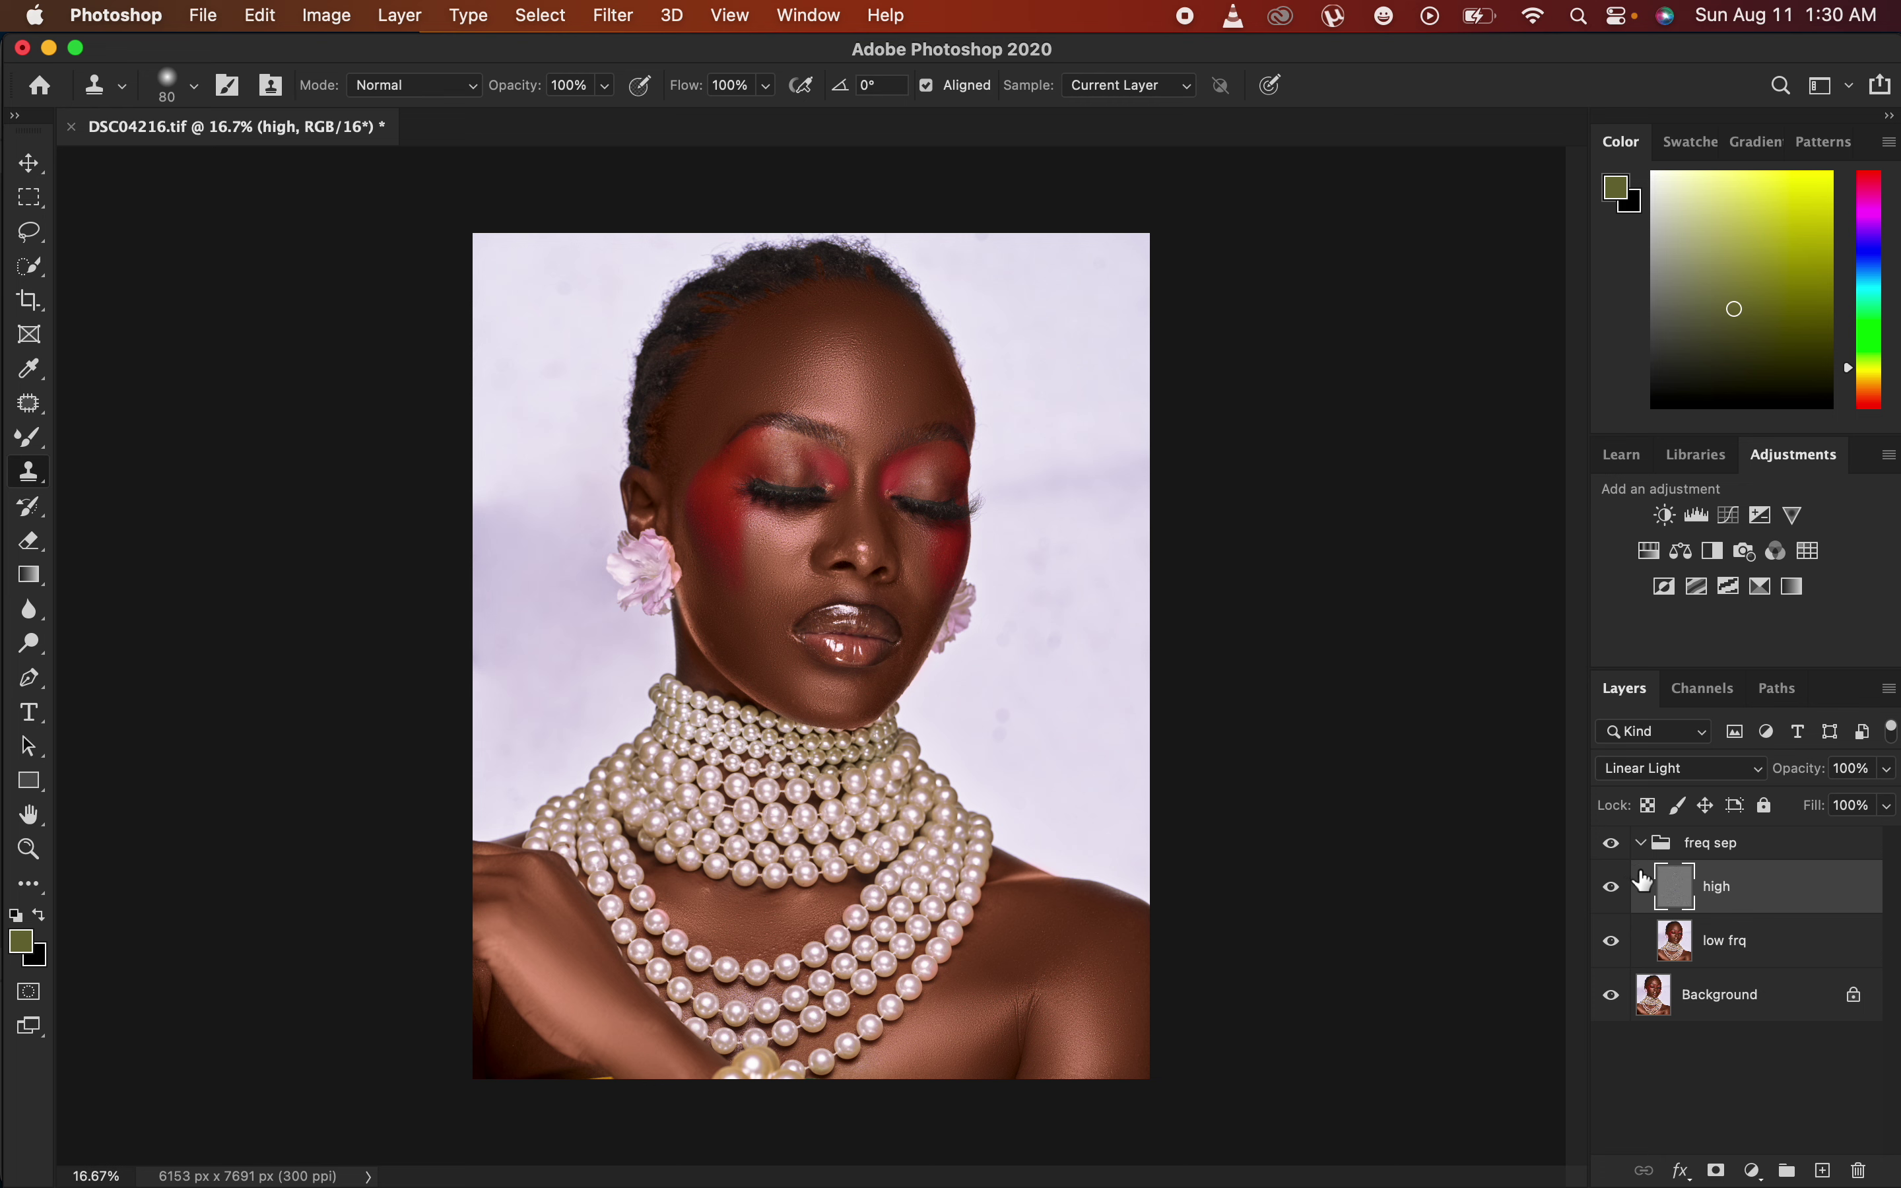
# Collapse freq sep and add a Hue/Saturation layer lowering the Reds' lightness to -10.
pyautogui.click(1641, 843)
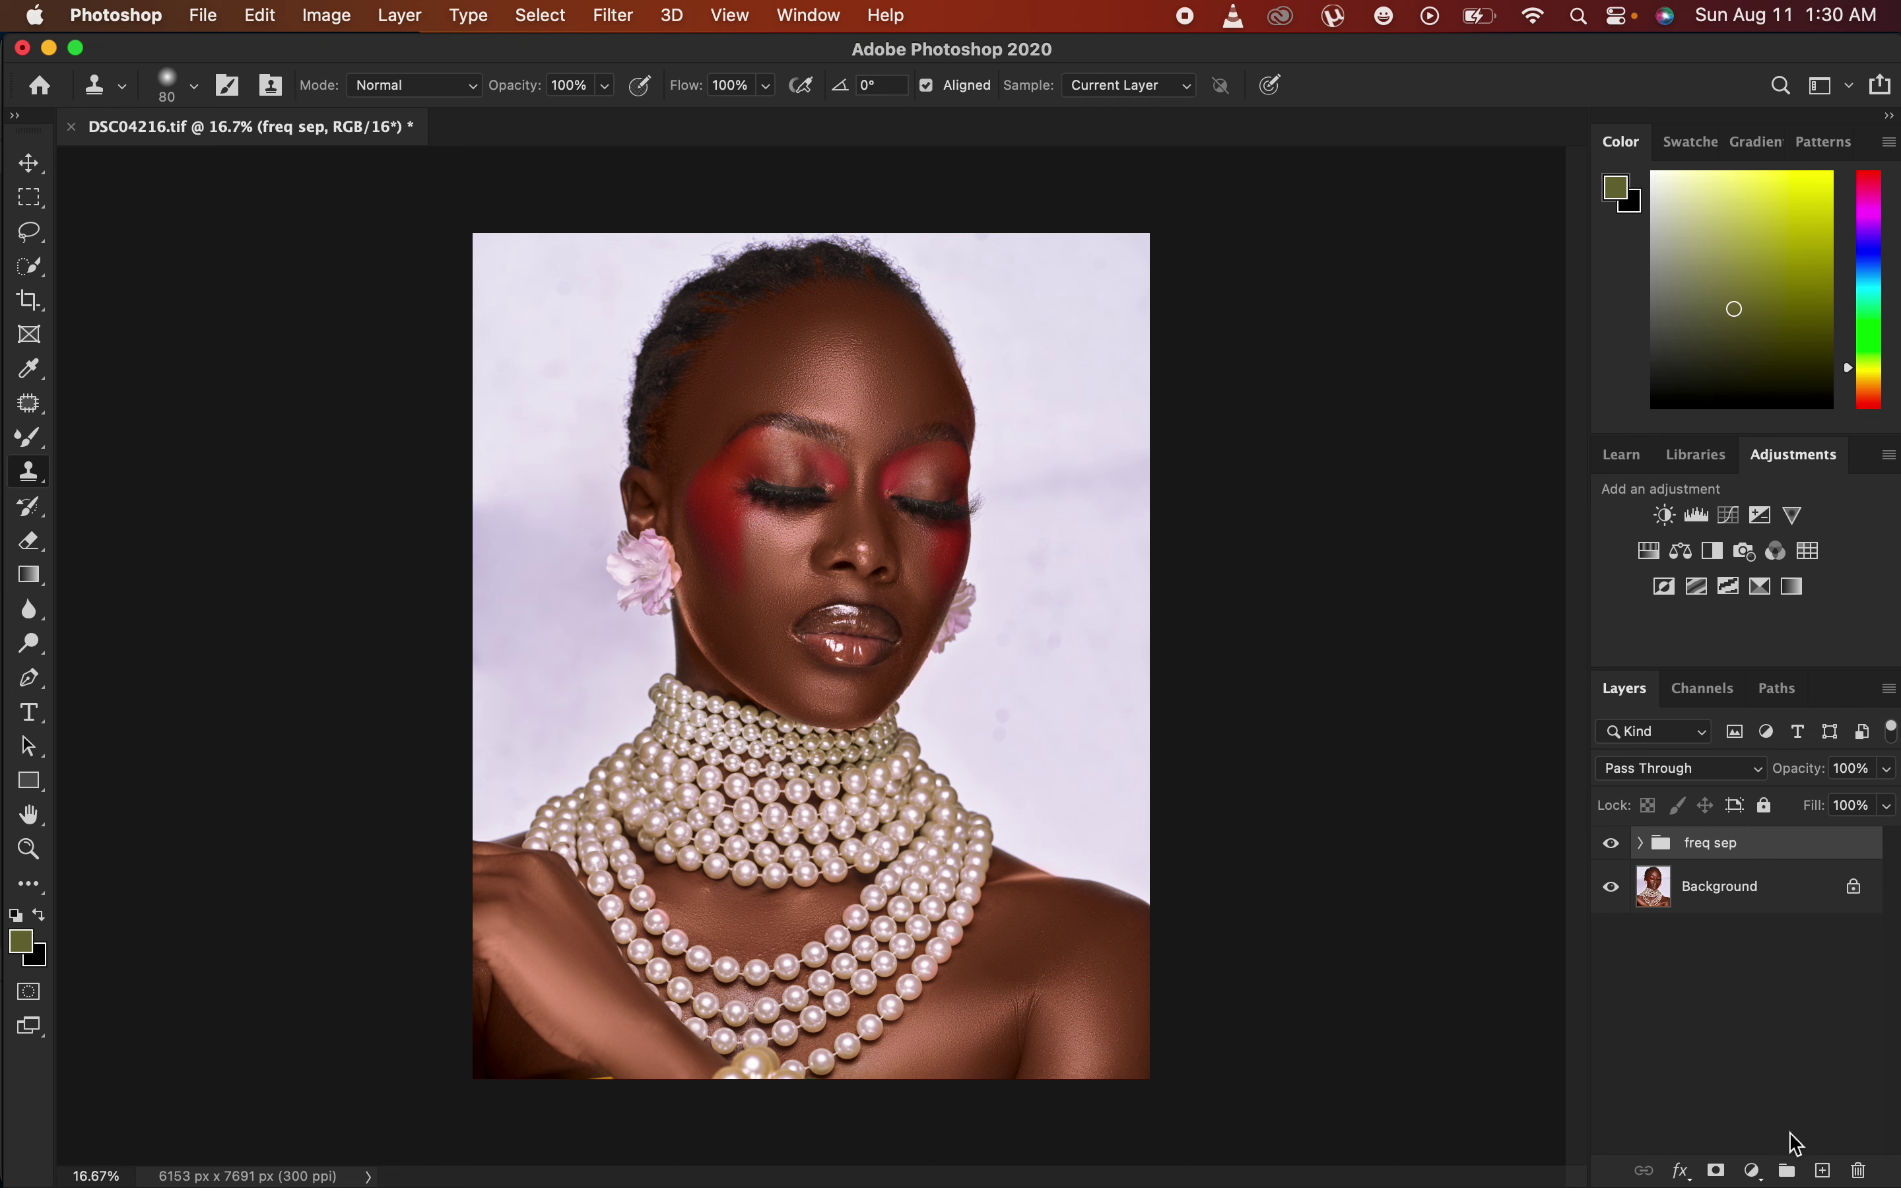
pyautogui.click(1752, 1171)
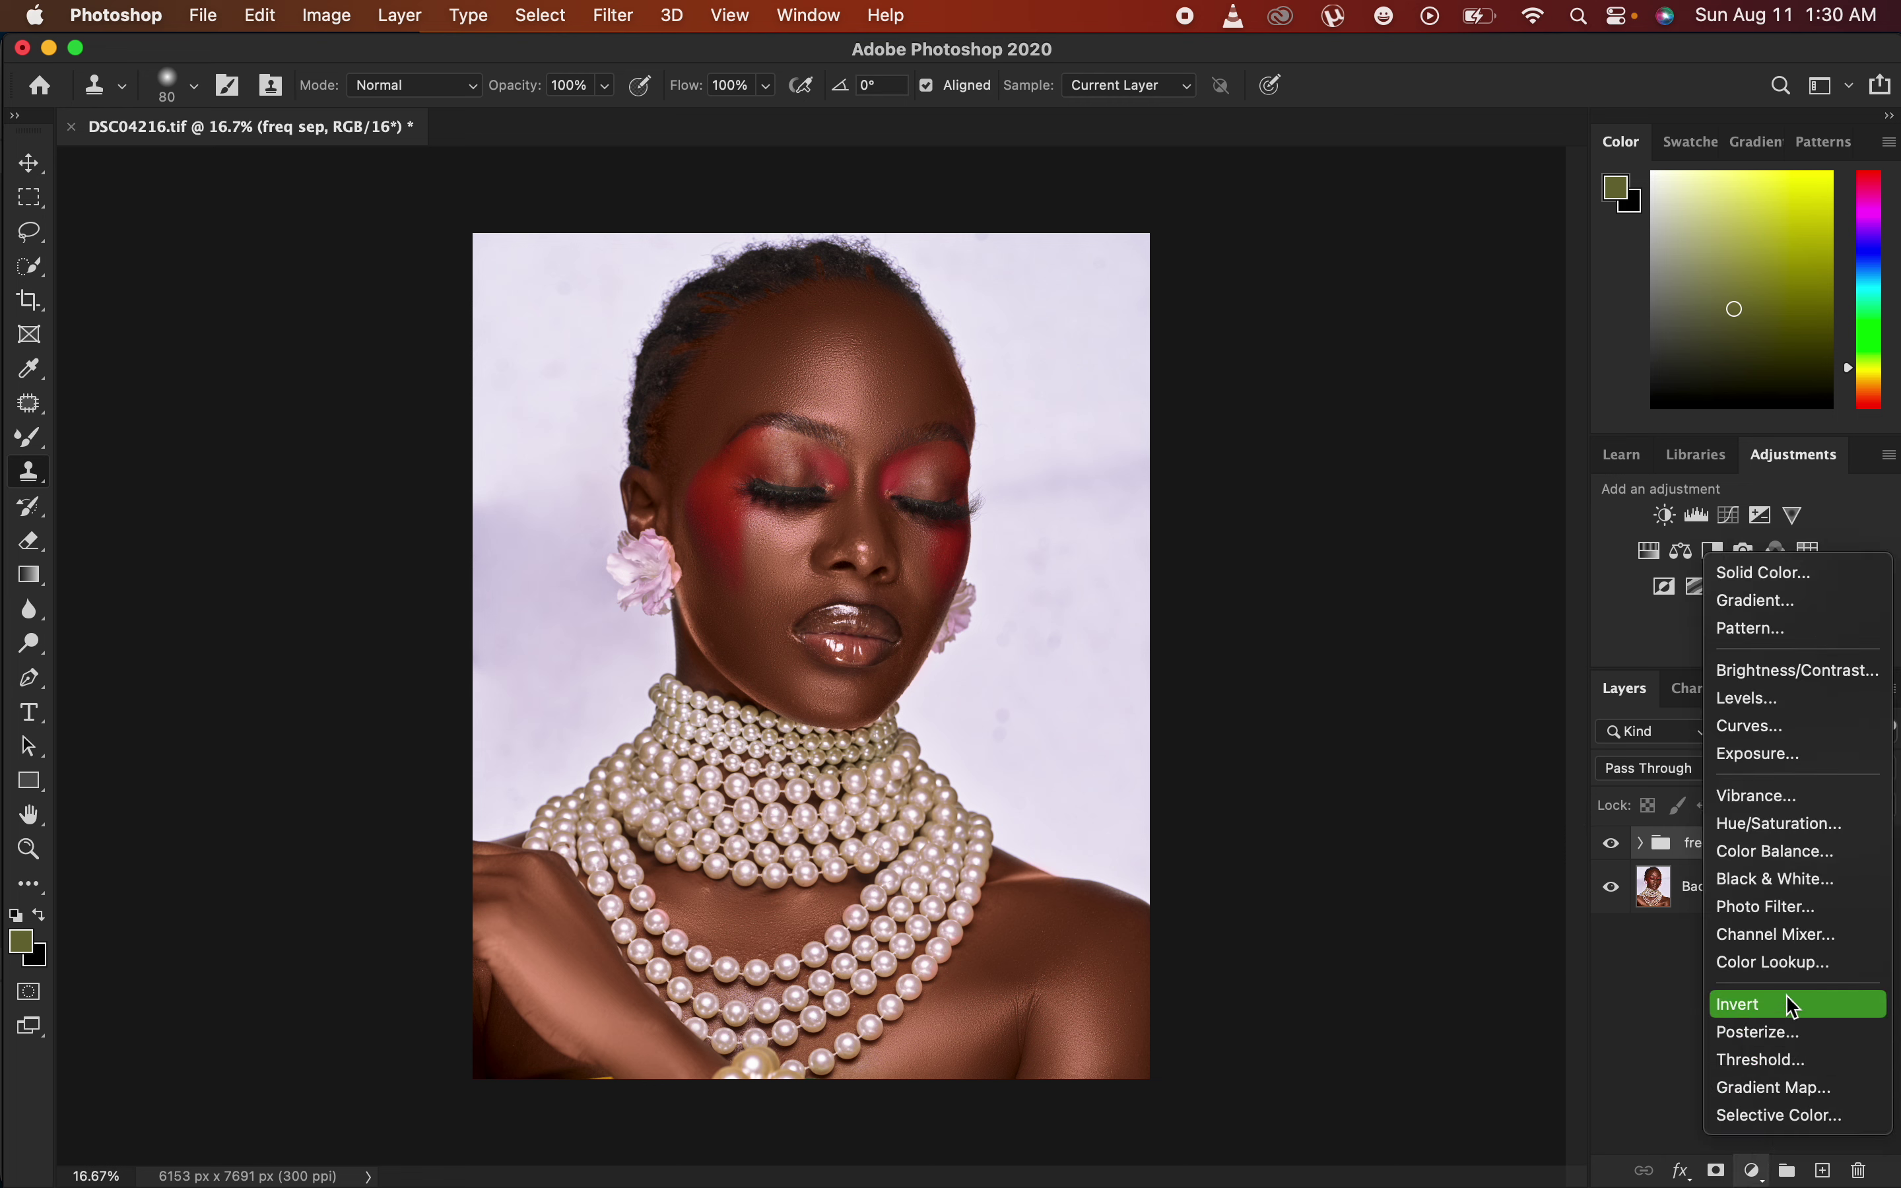
pyautogui.click(1777, 824)
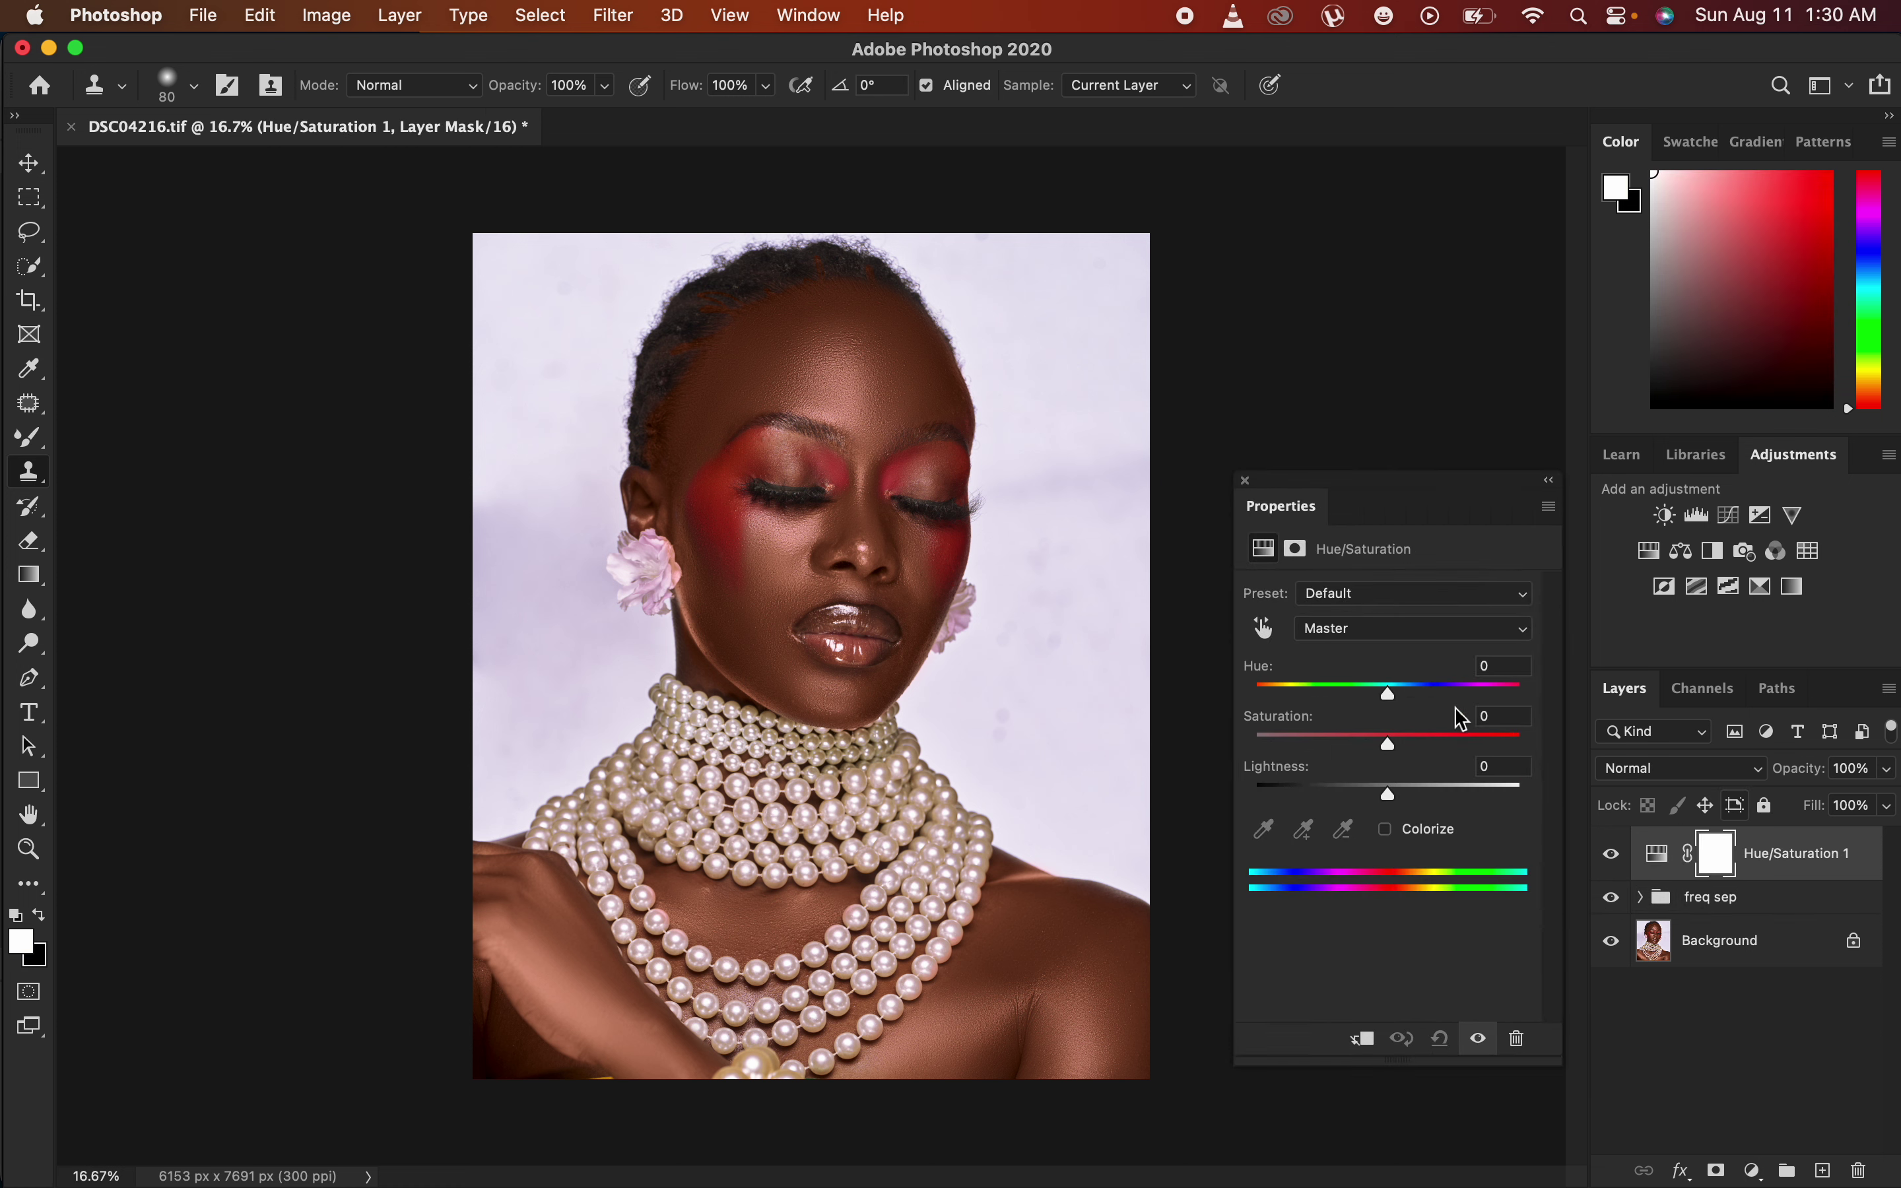
pyautogui.click(1394, 640)
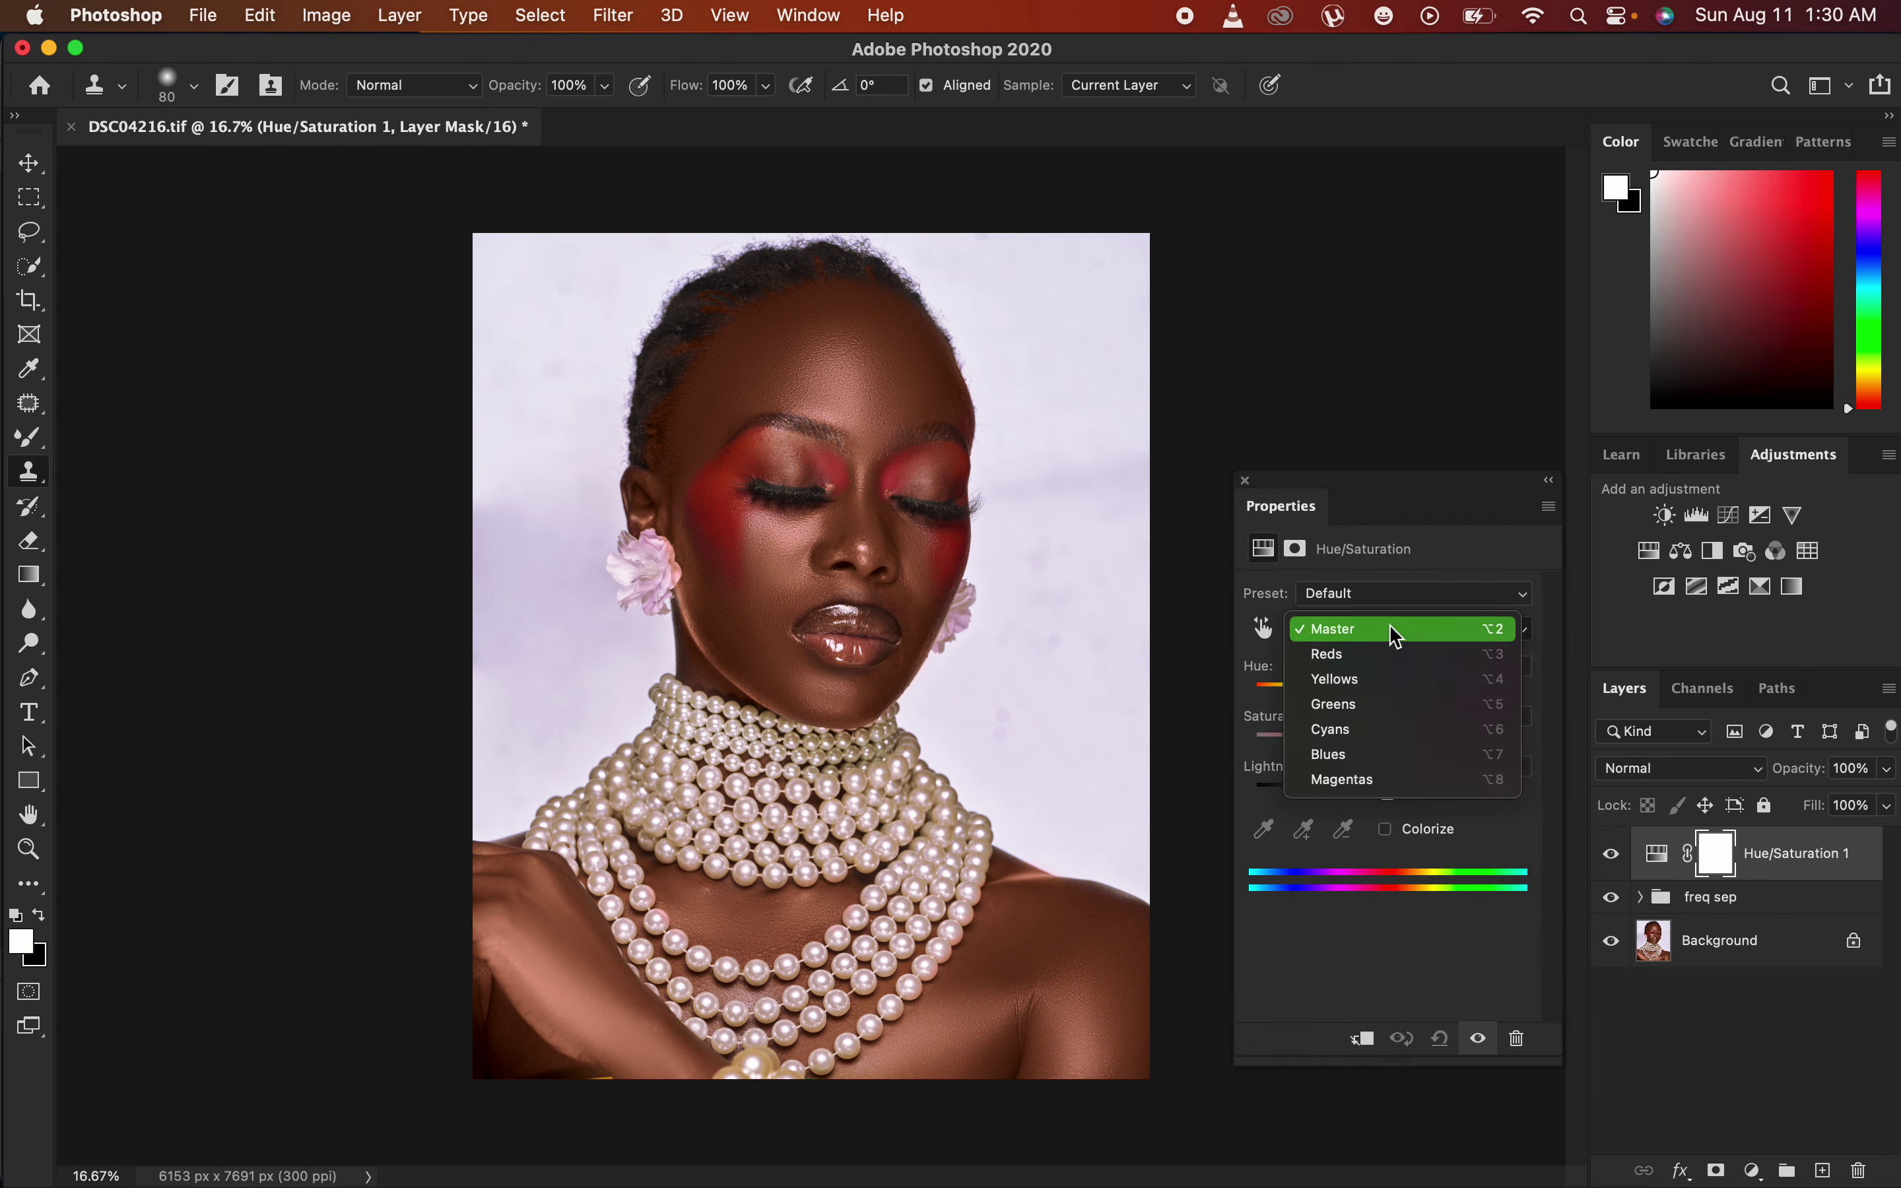
pyautogui.click(1379, 667)
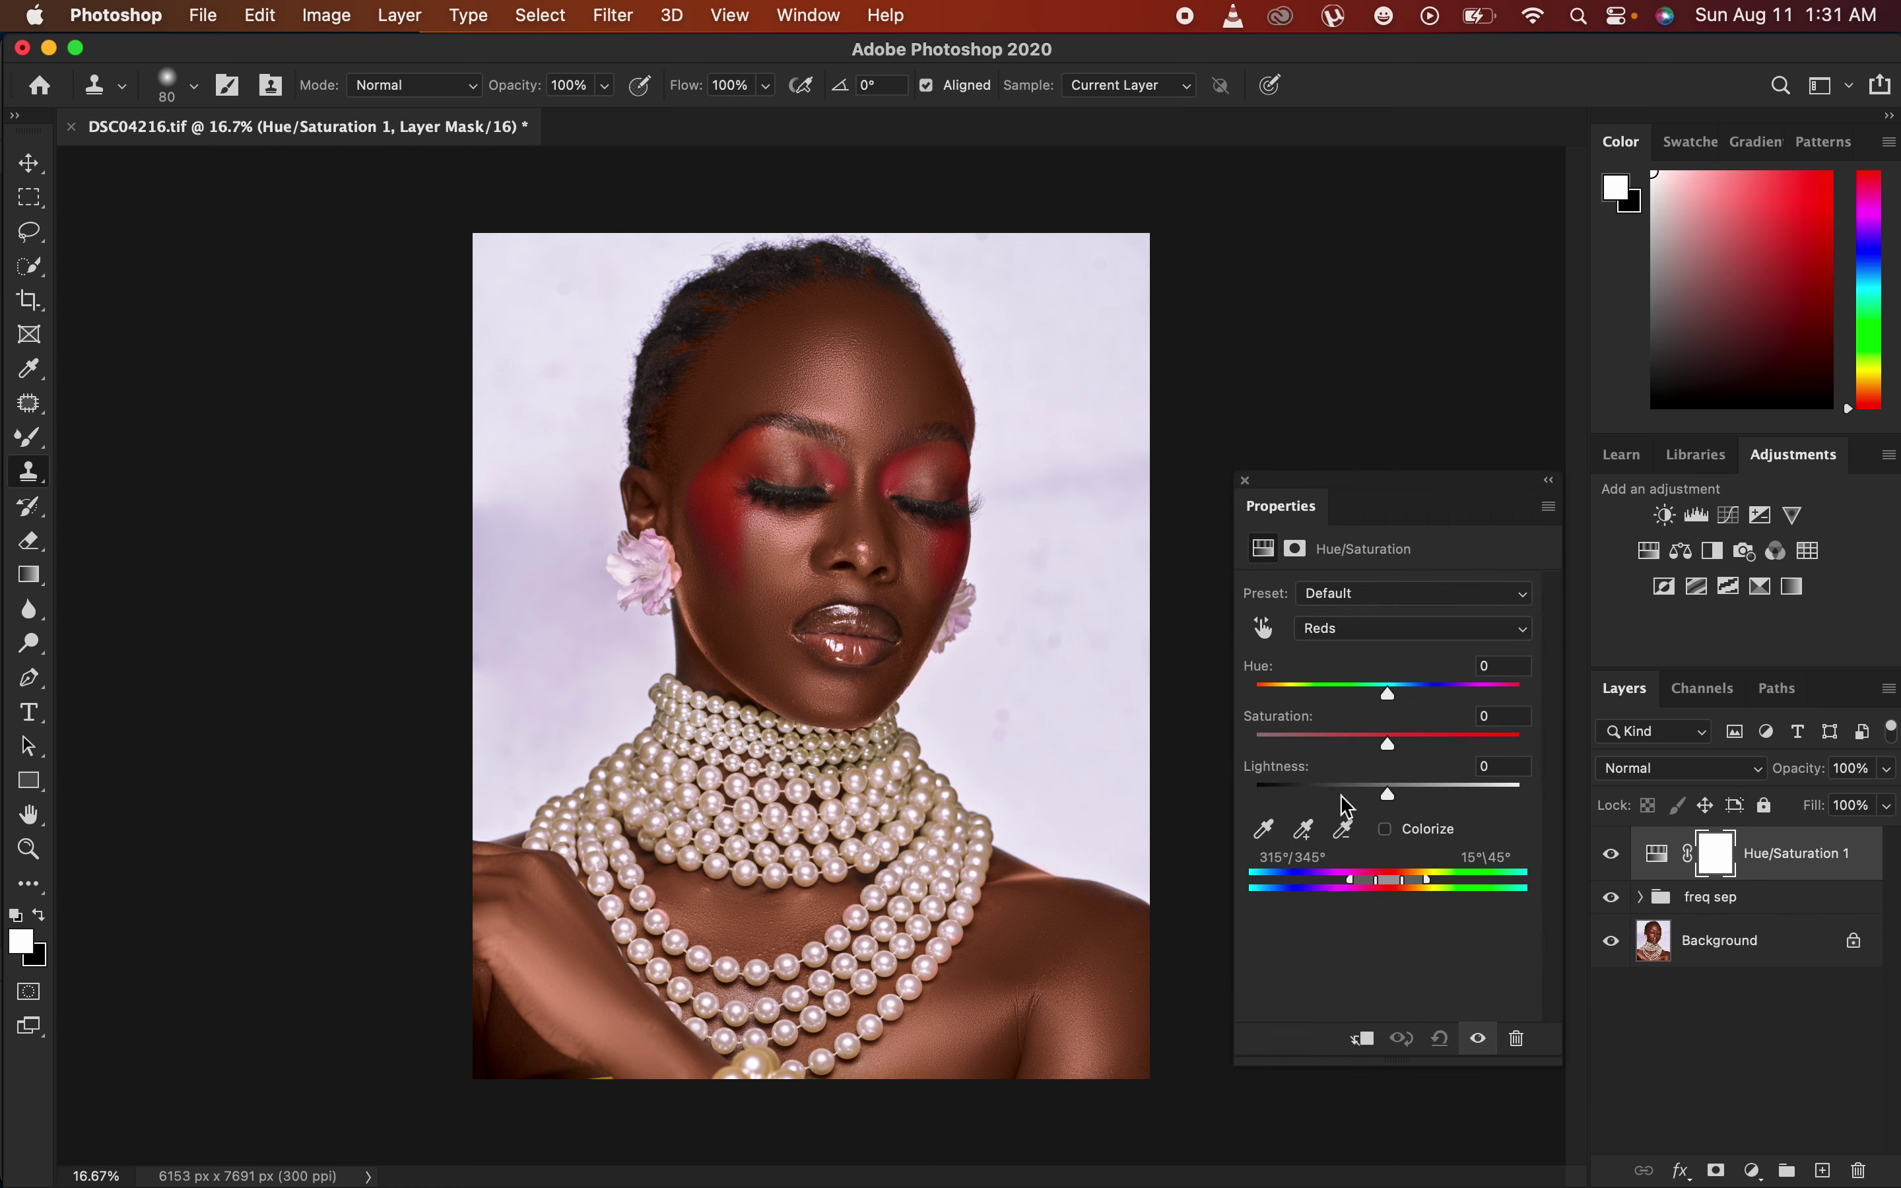
pyautogui.moveTo(1388, 797); pyautogui.dragTo(1378, 795)
# Add a Black & White layer in Multiply at 10% opacity, then a Selective Color layer.
pyautogui.click(1754, 1169)
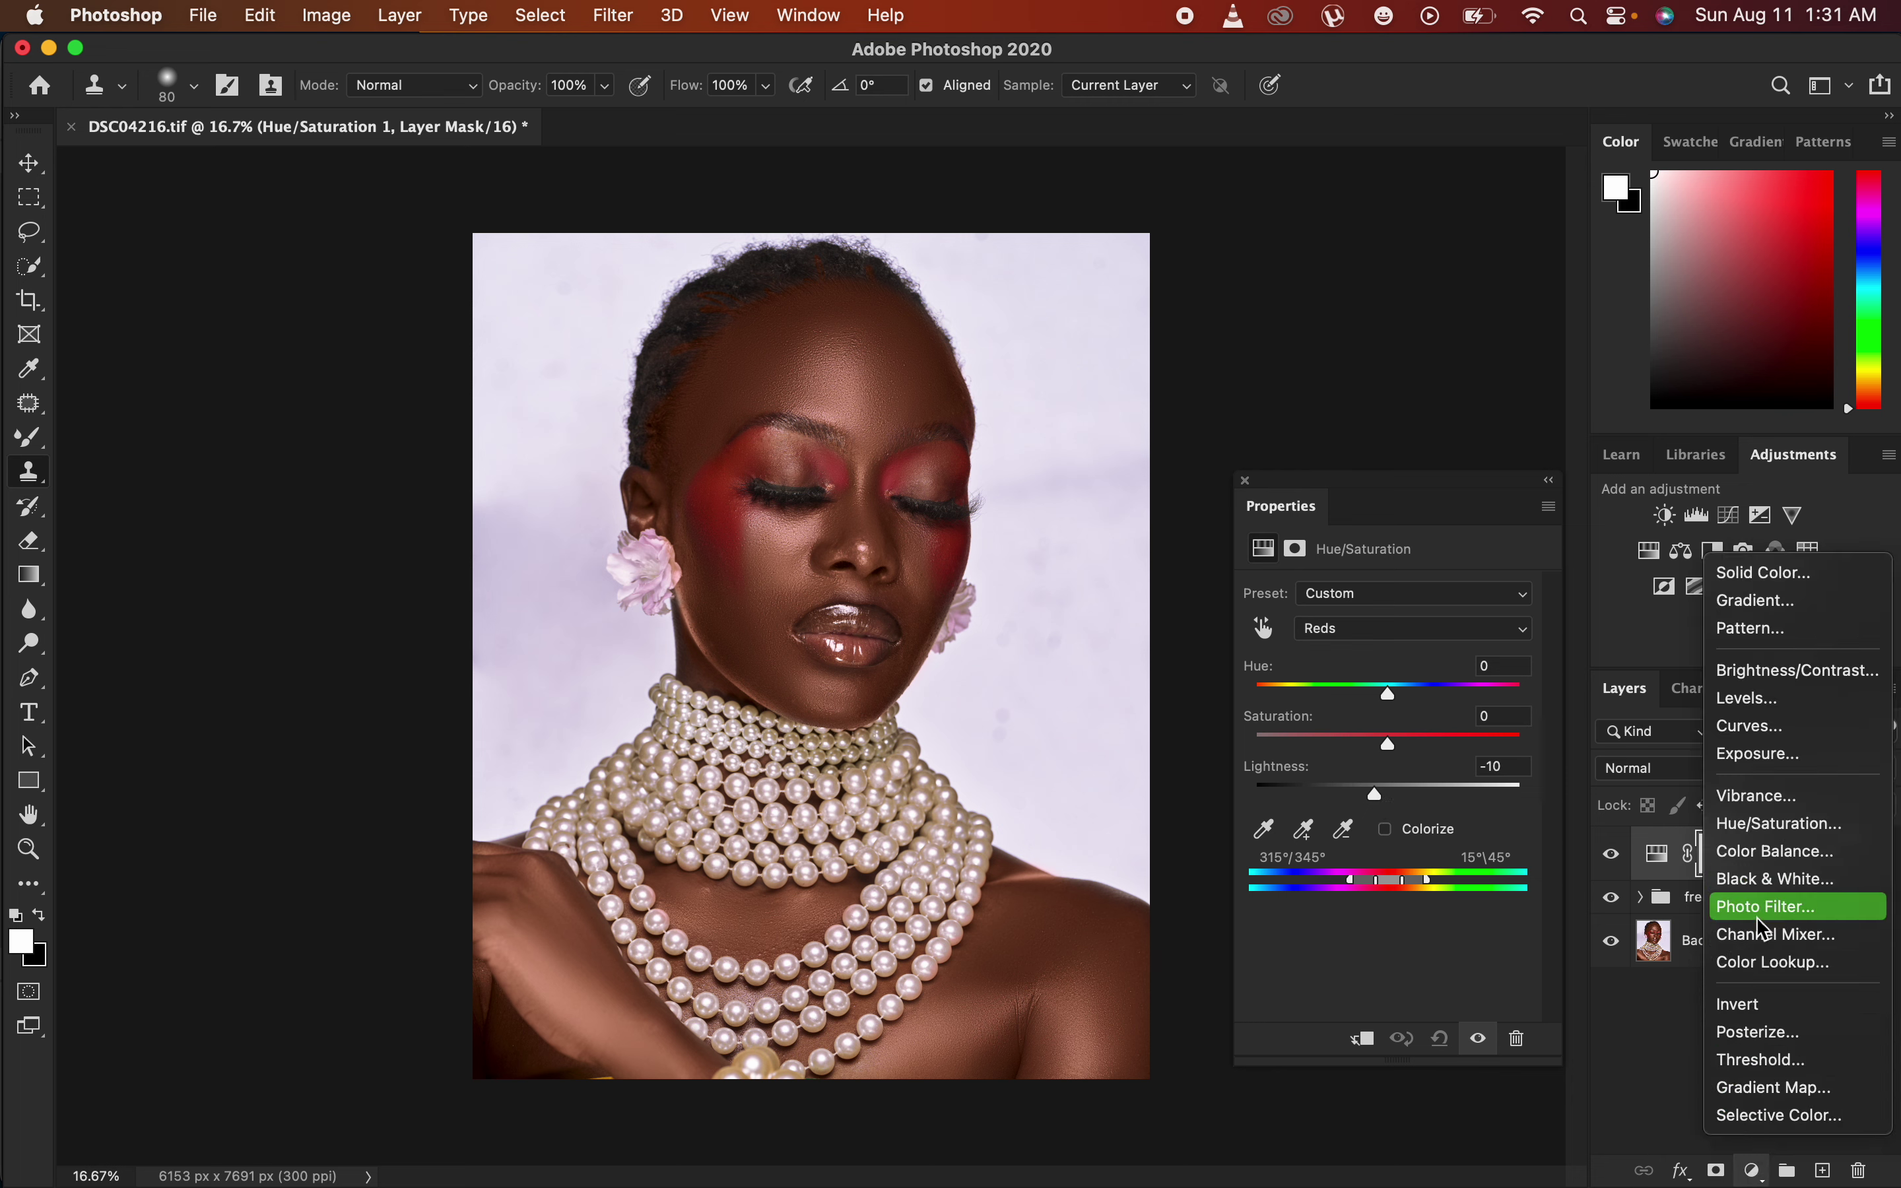
pyautogui.click(1770, 890)
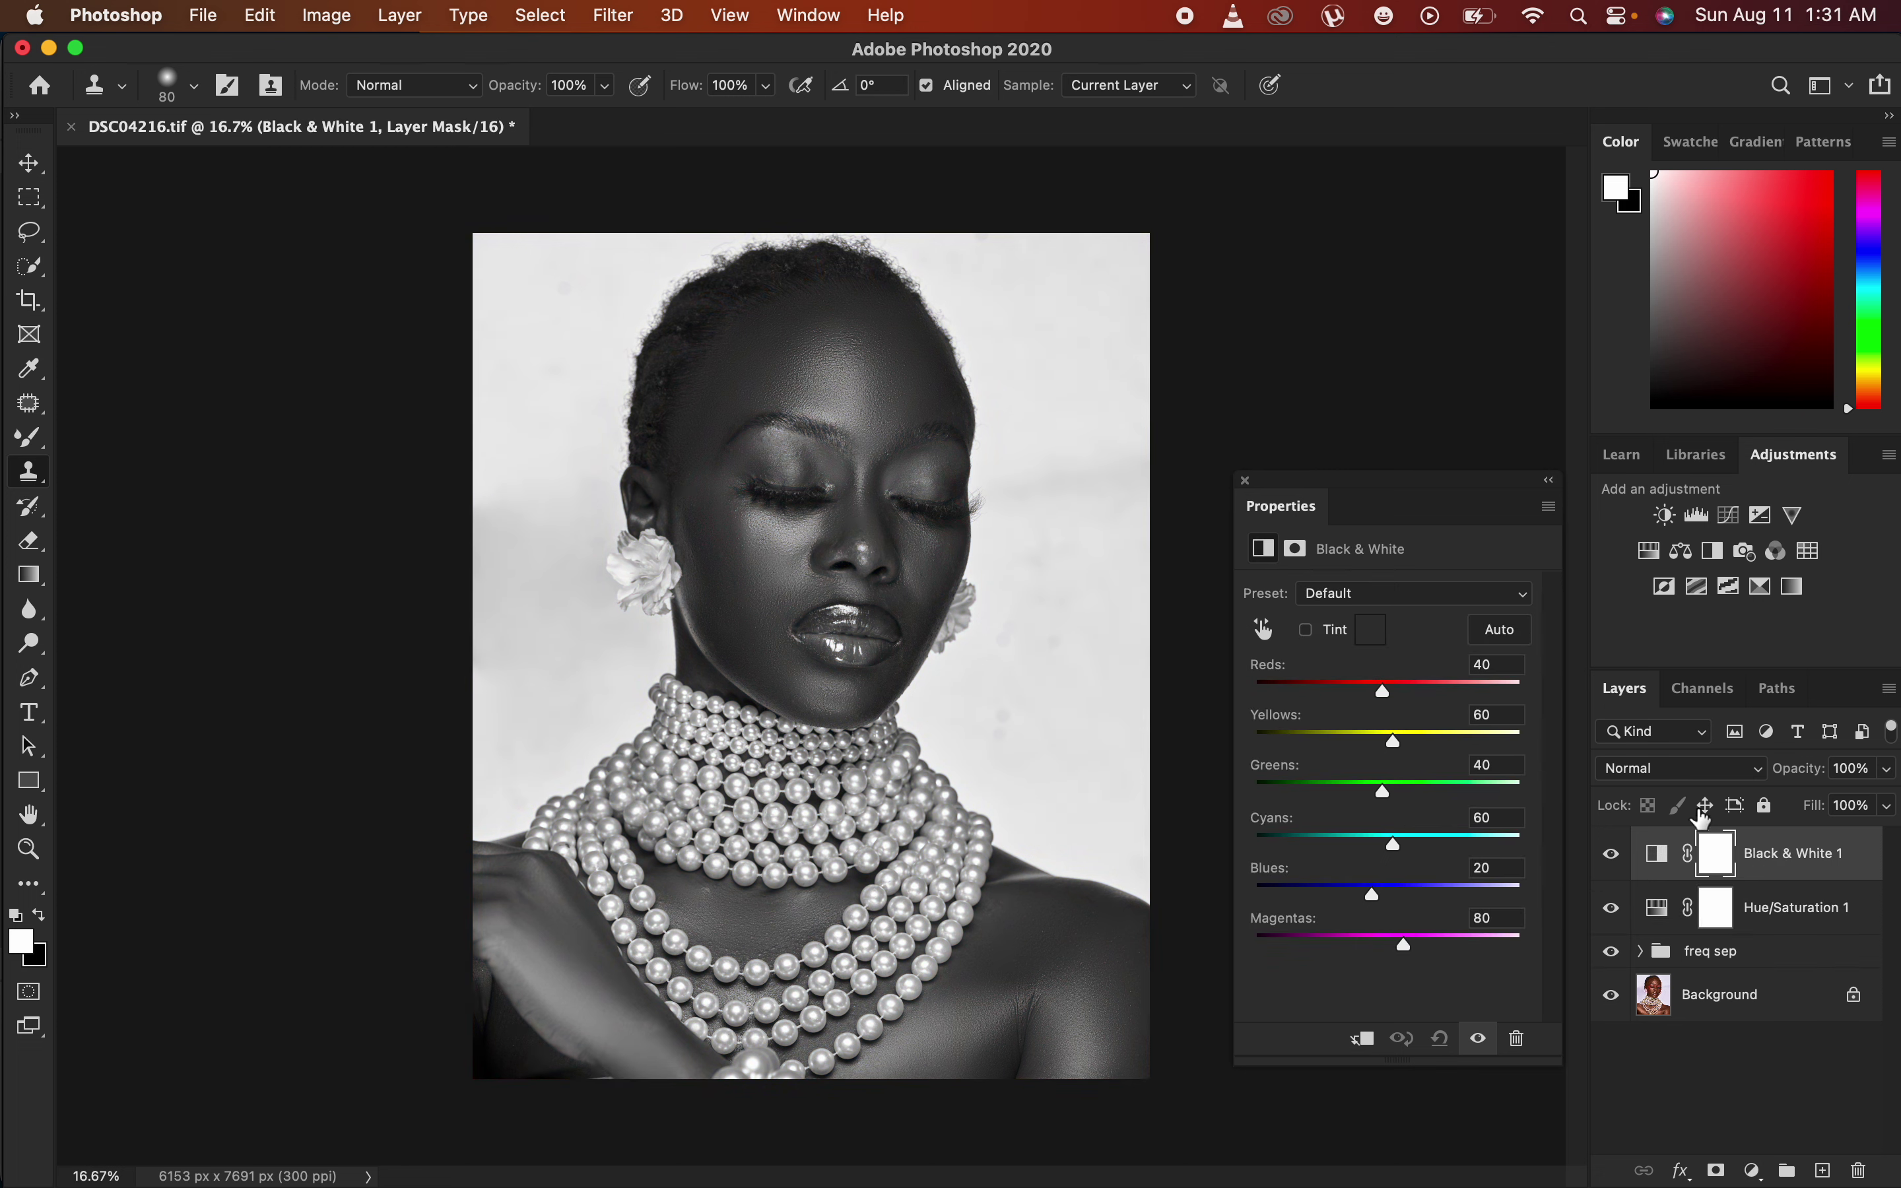
pyautogui.click(1681, 776)
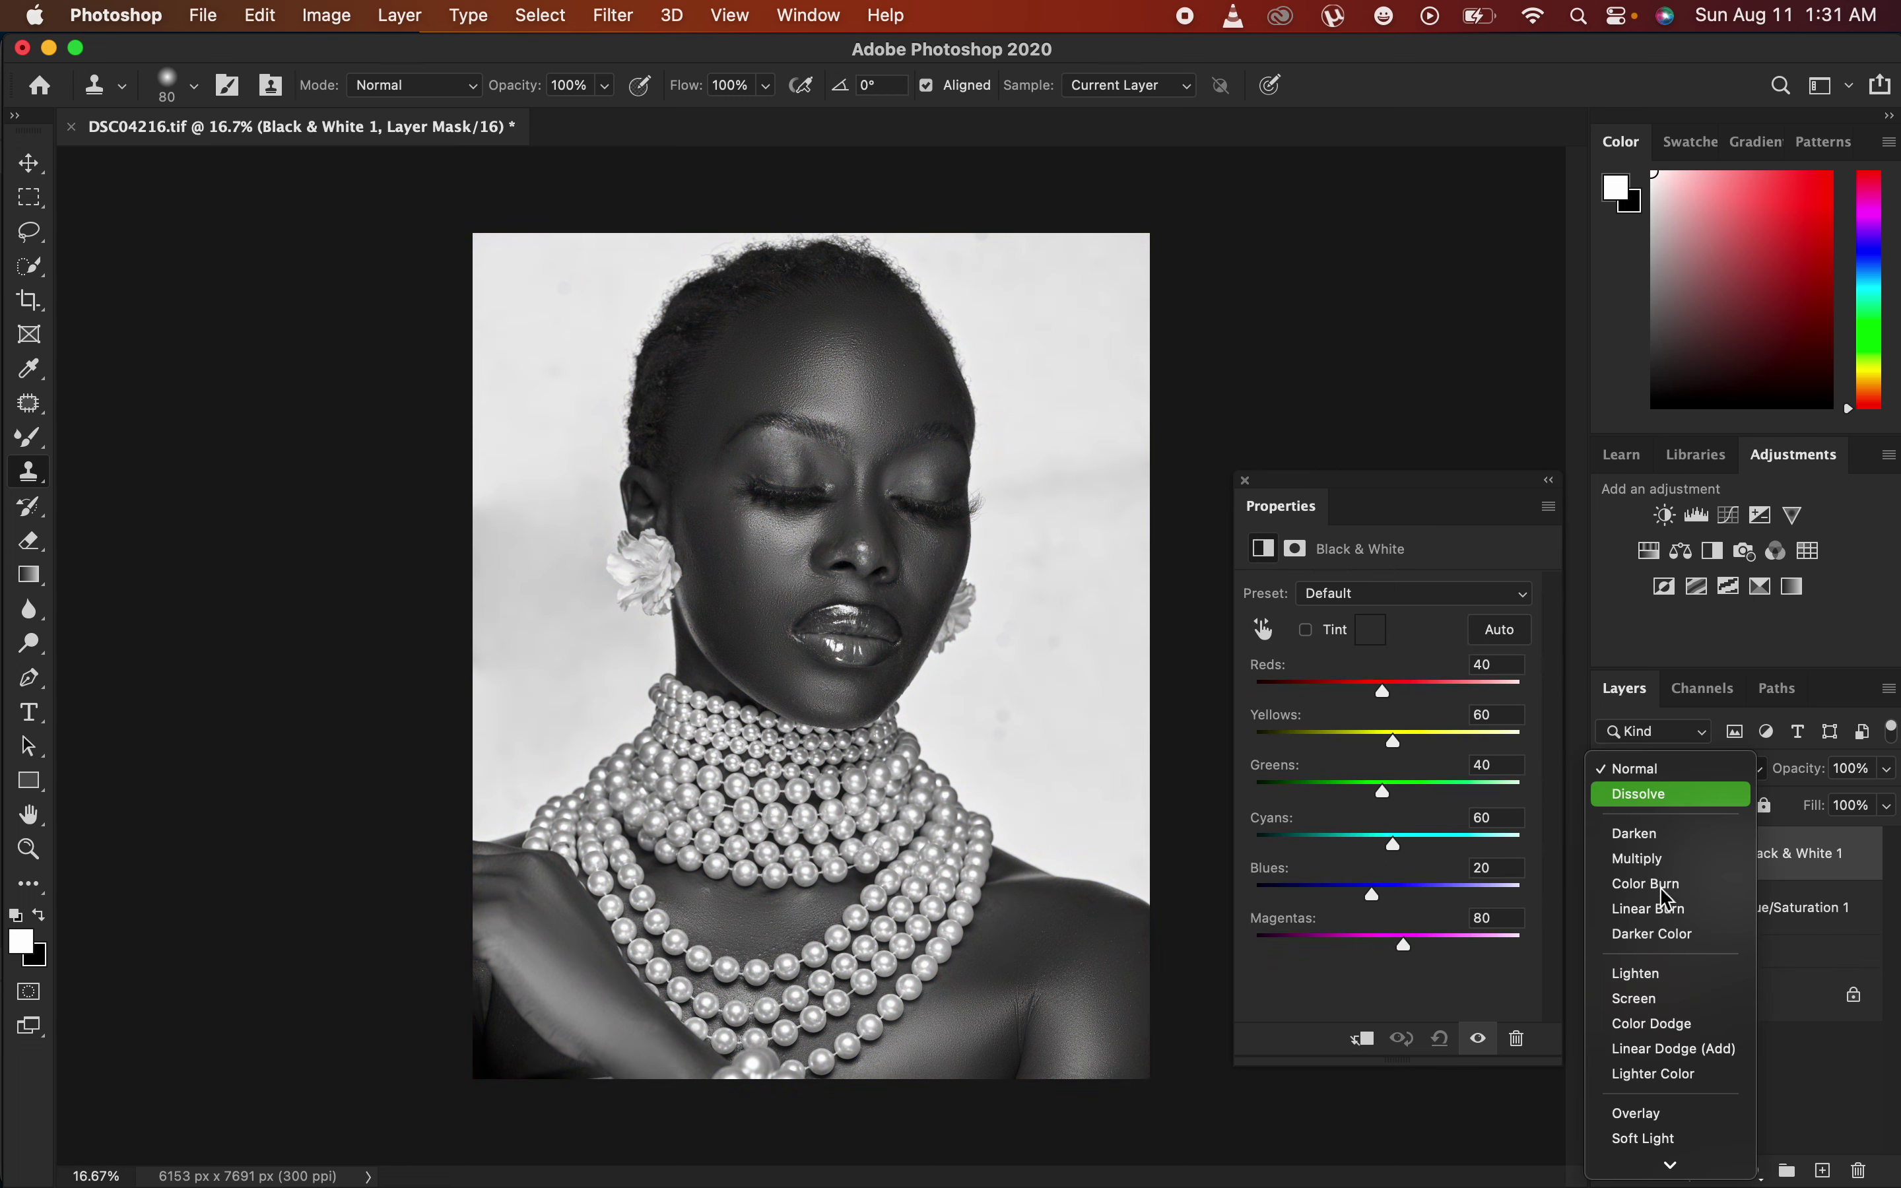
pyautogui.click(1652, 859)
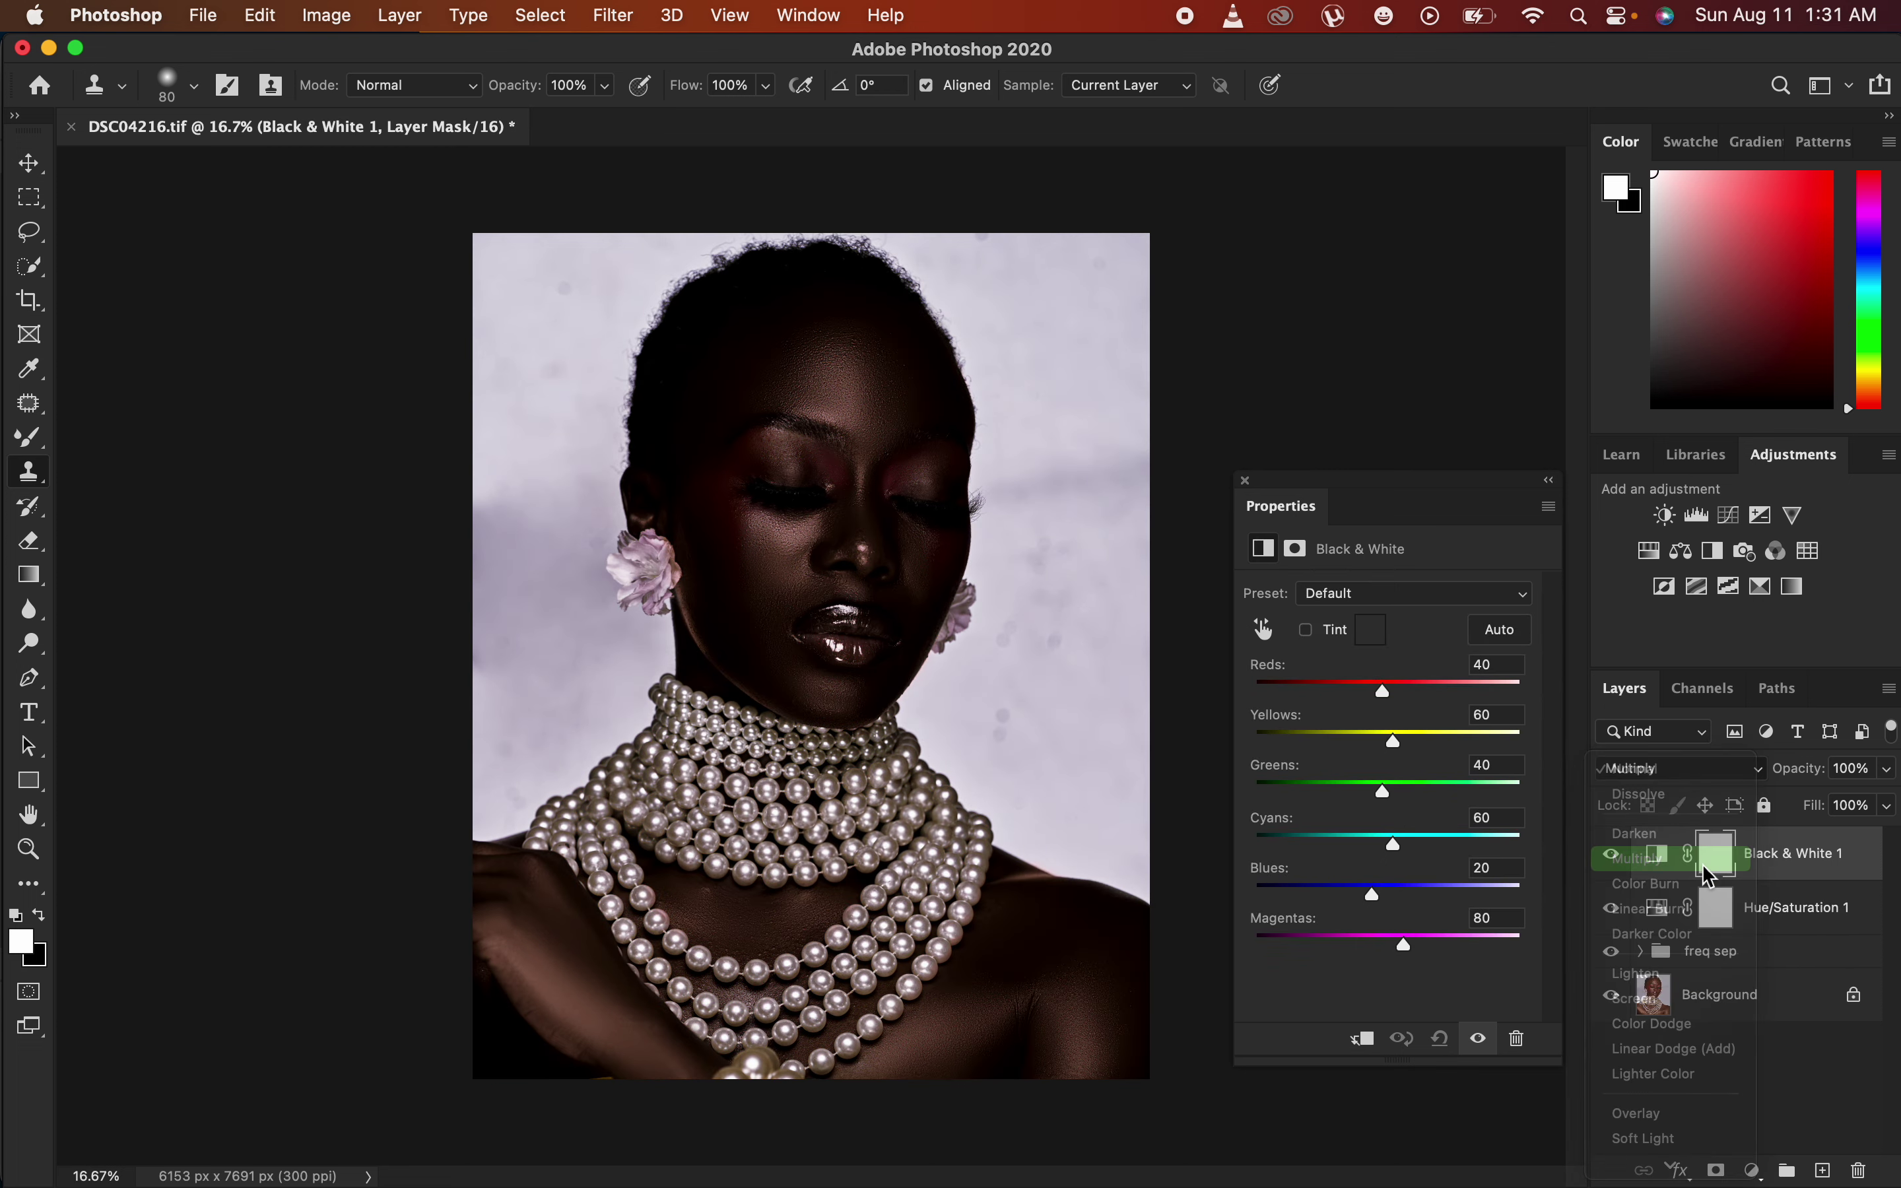
pyautogui.click(1886, 769)
pyautogui.moveTo(1848, 809); pyautogui.dragTo(1776, 810)
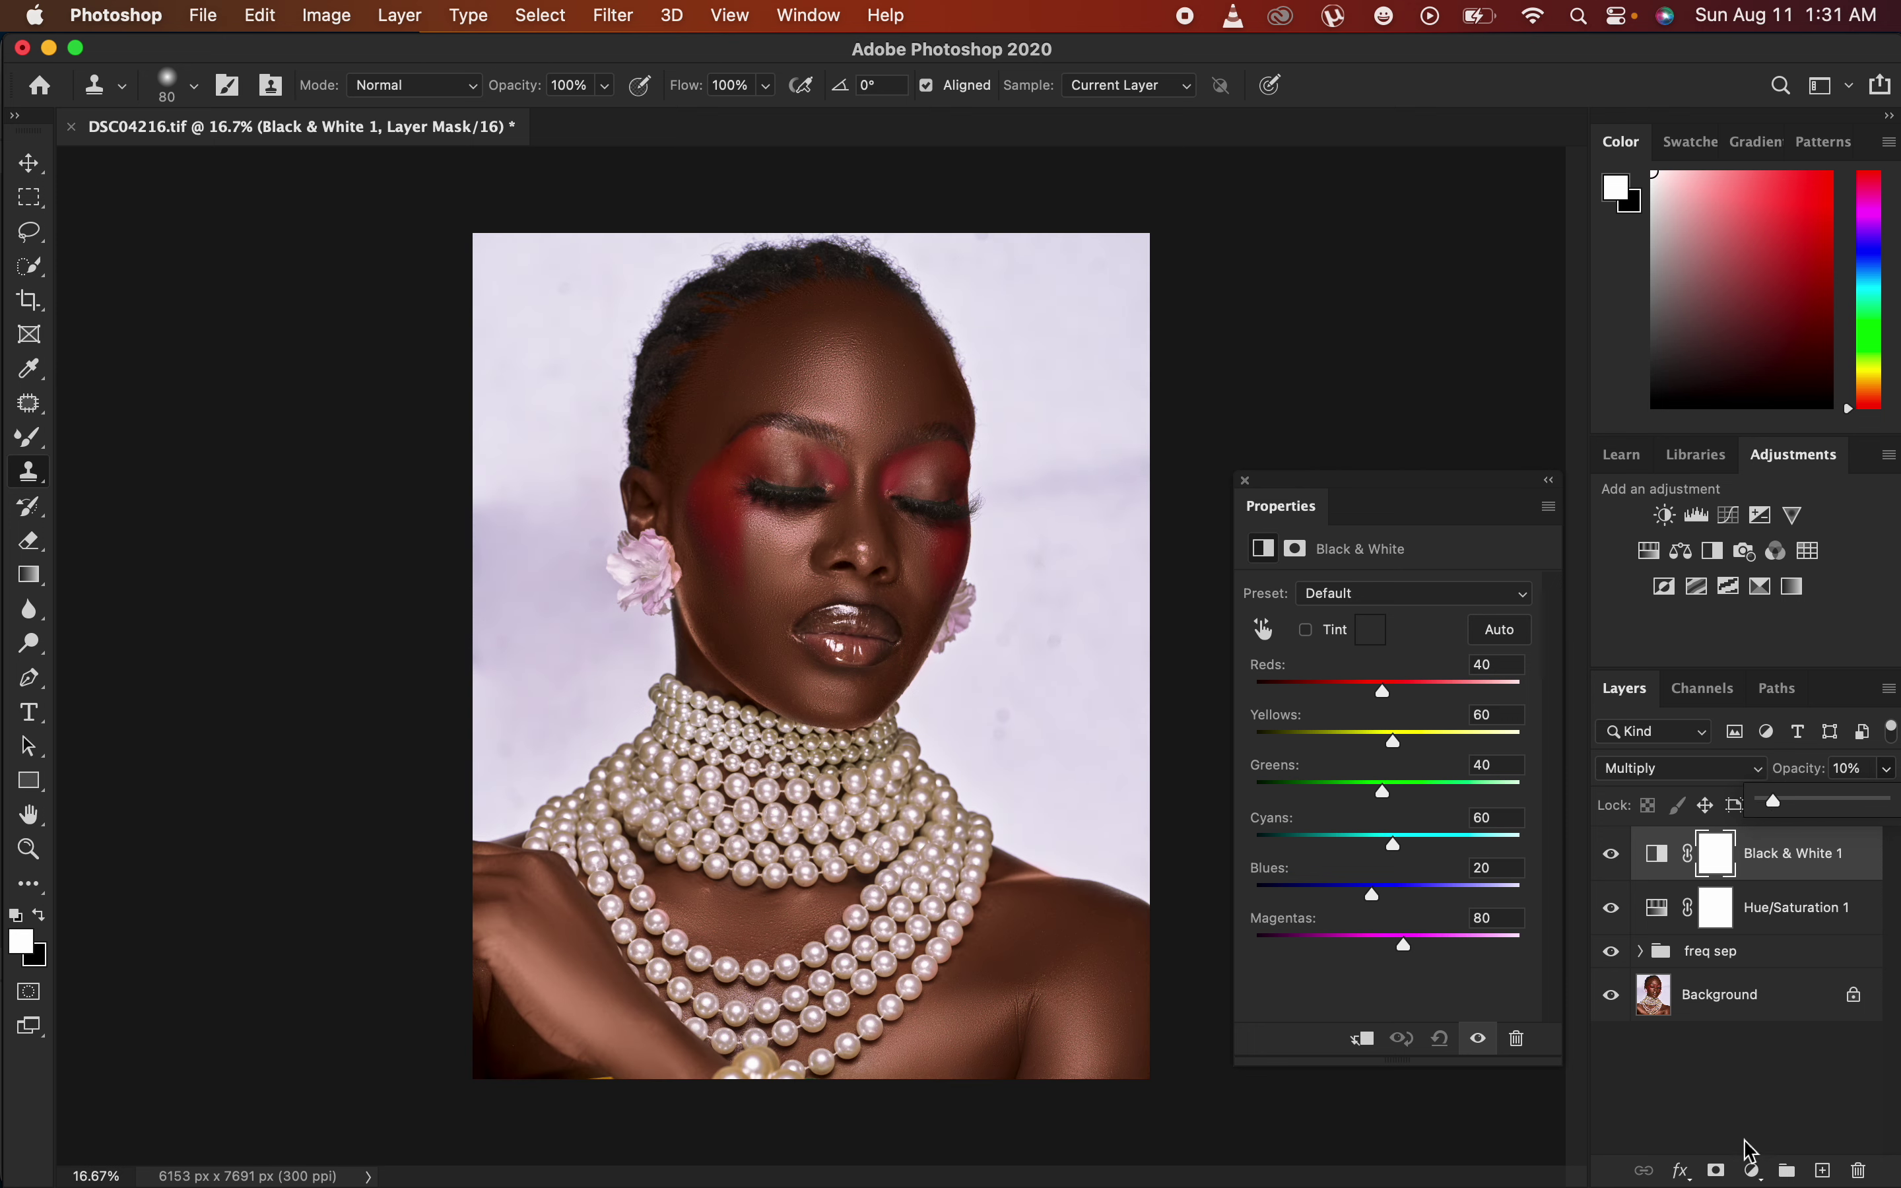
pyautogui.click(1753, 1171)
pyautogui.click(1764, 1124)
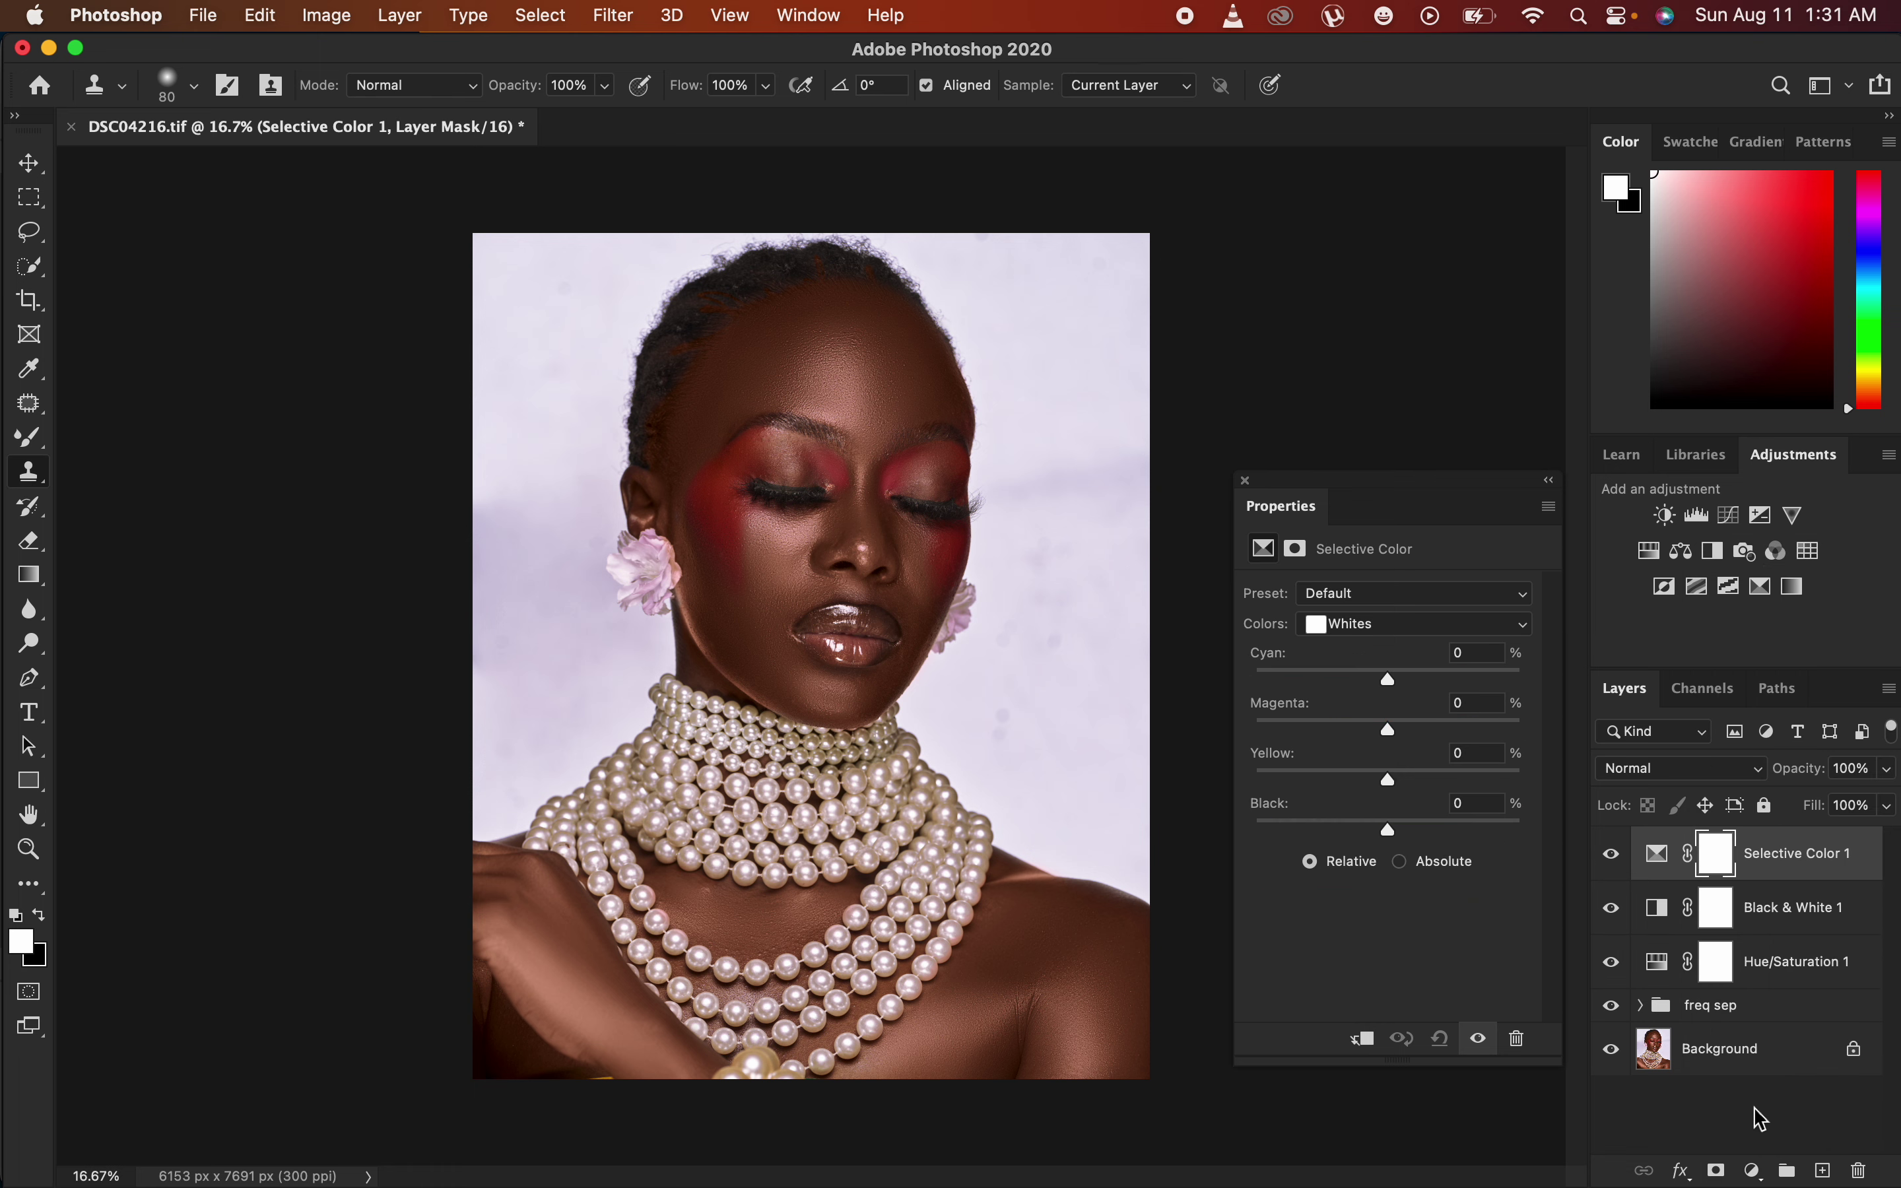
# In Selective Color, raise Black slightly for the Blacks range and close Properties.
pyautogui.click(1391, 624)
pyautogui.click(1384, 663)
pyautogui.moveTo(1391, 828); pyautogui.dragTo(1385, 780)
pyautogui.click(1245, 480)
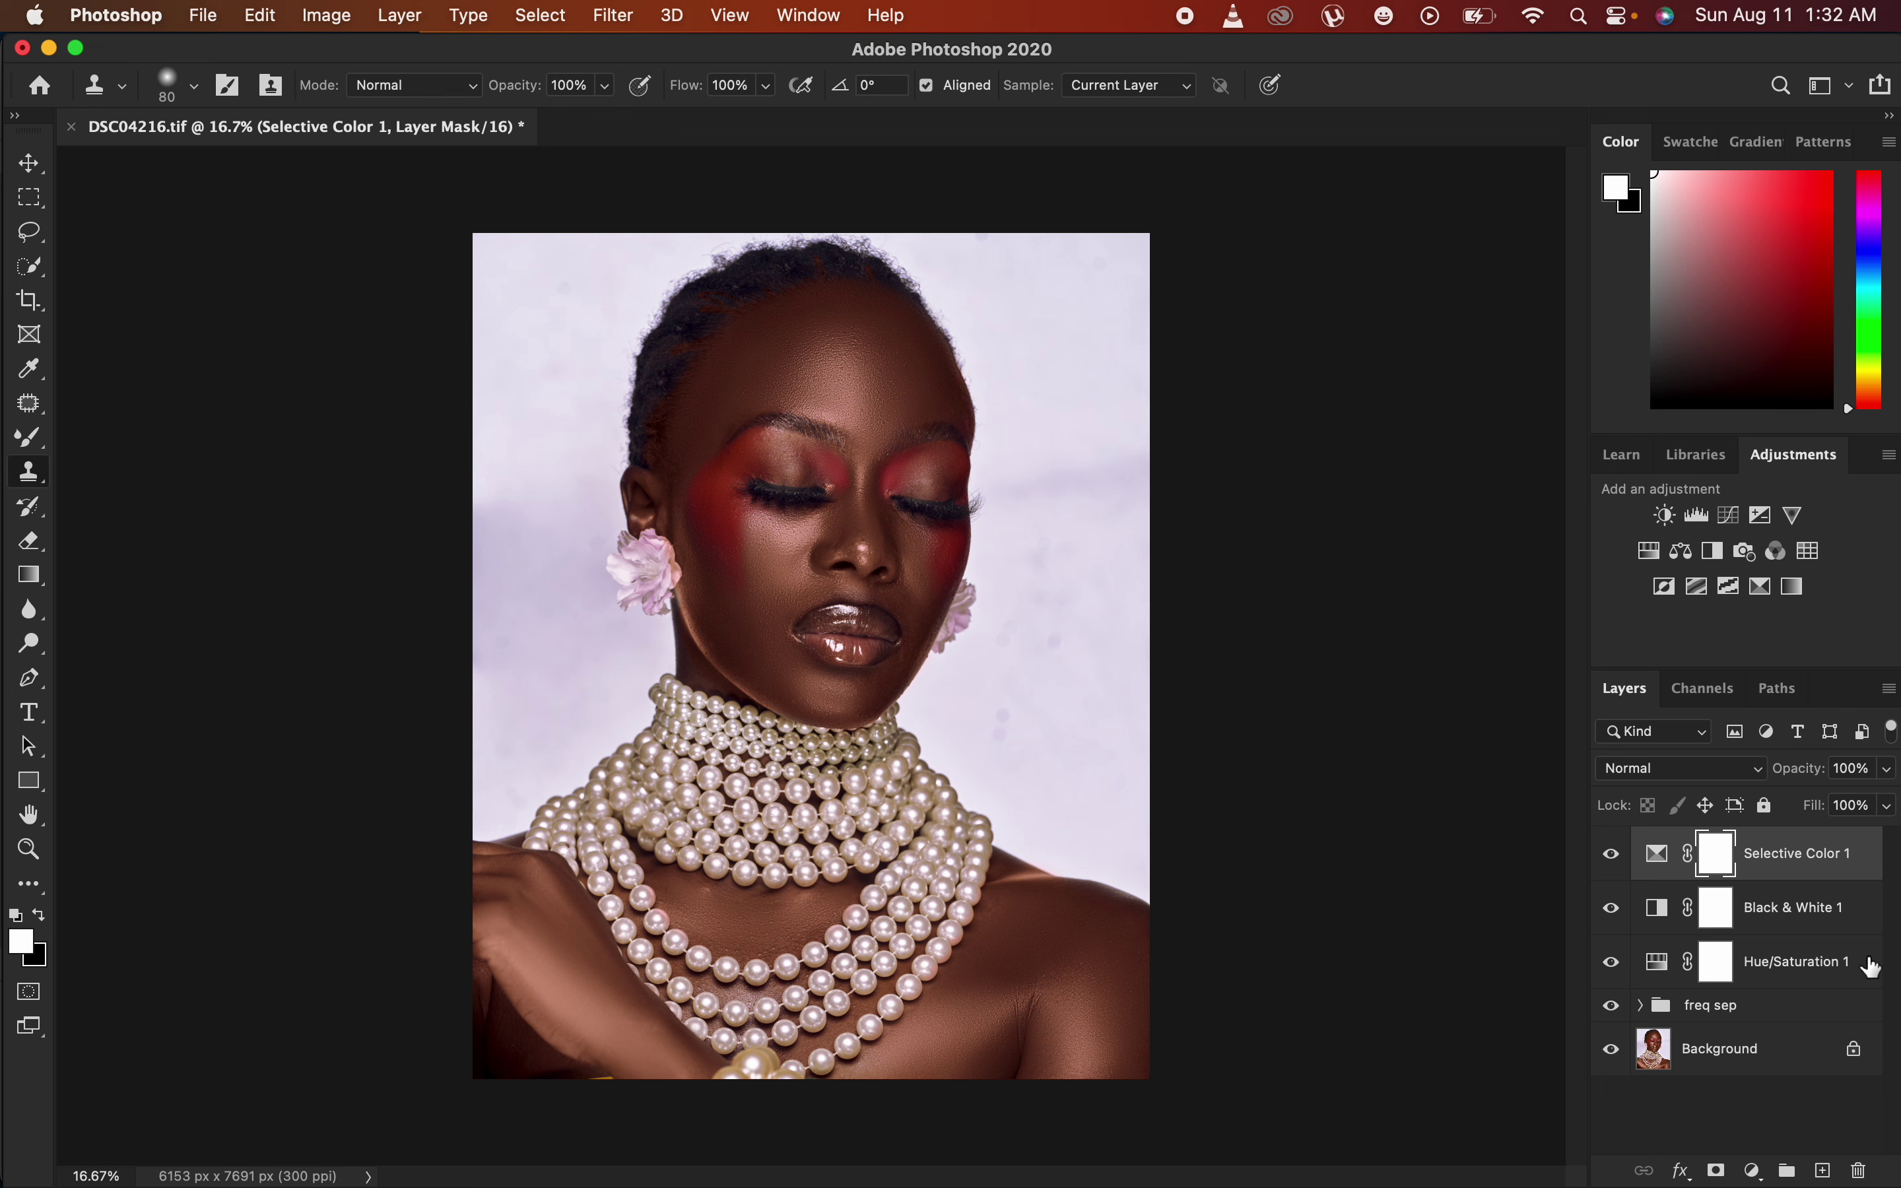
# Stamp all visible layers into a new layer and set Camera Raw Temperature to -5.
pyautogui.press('super+shift+alt+n')
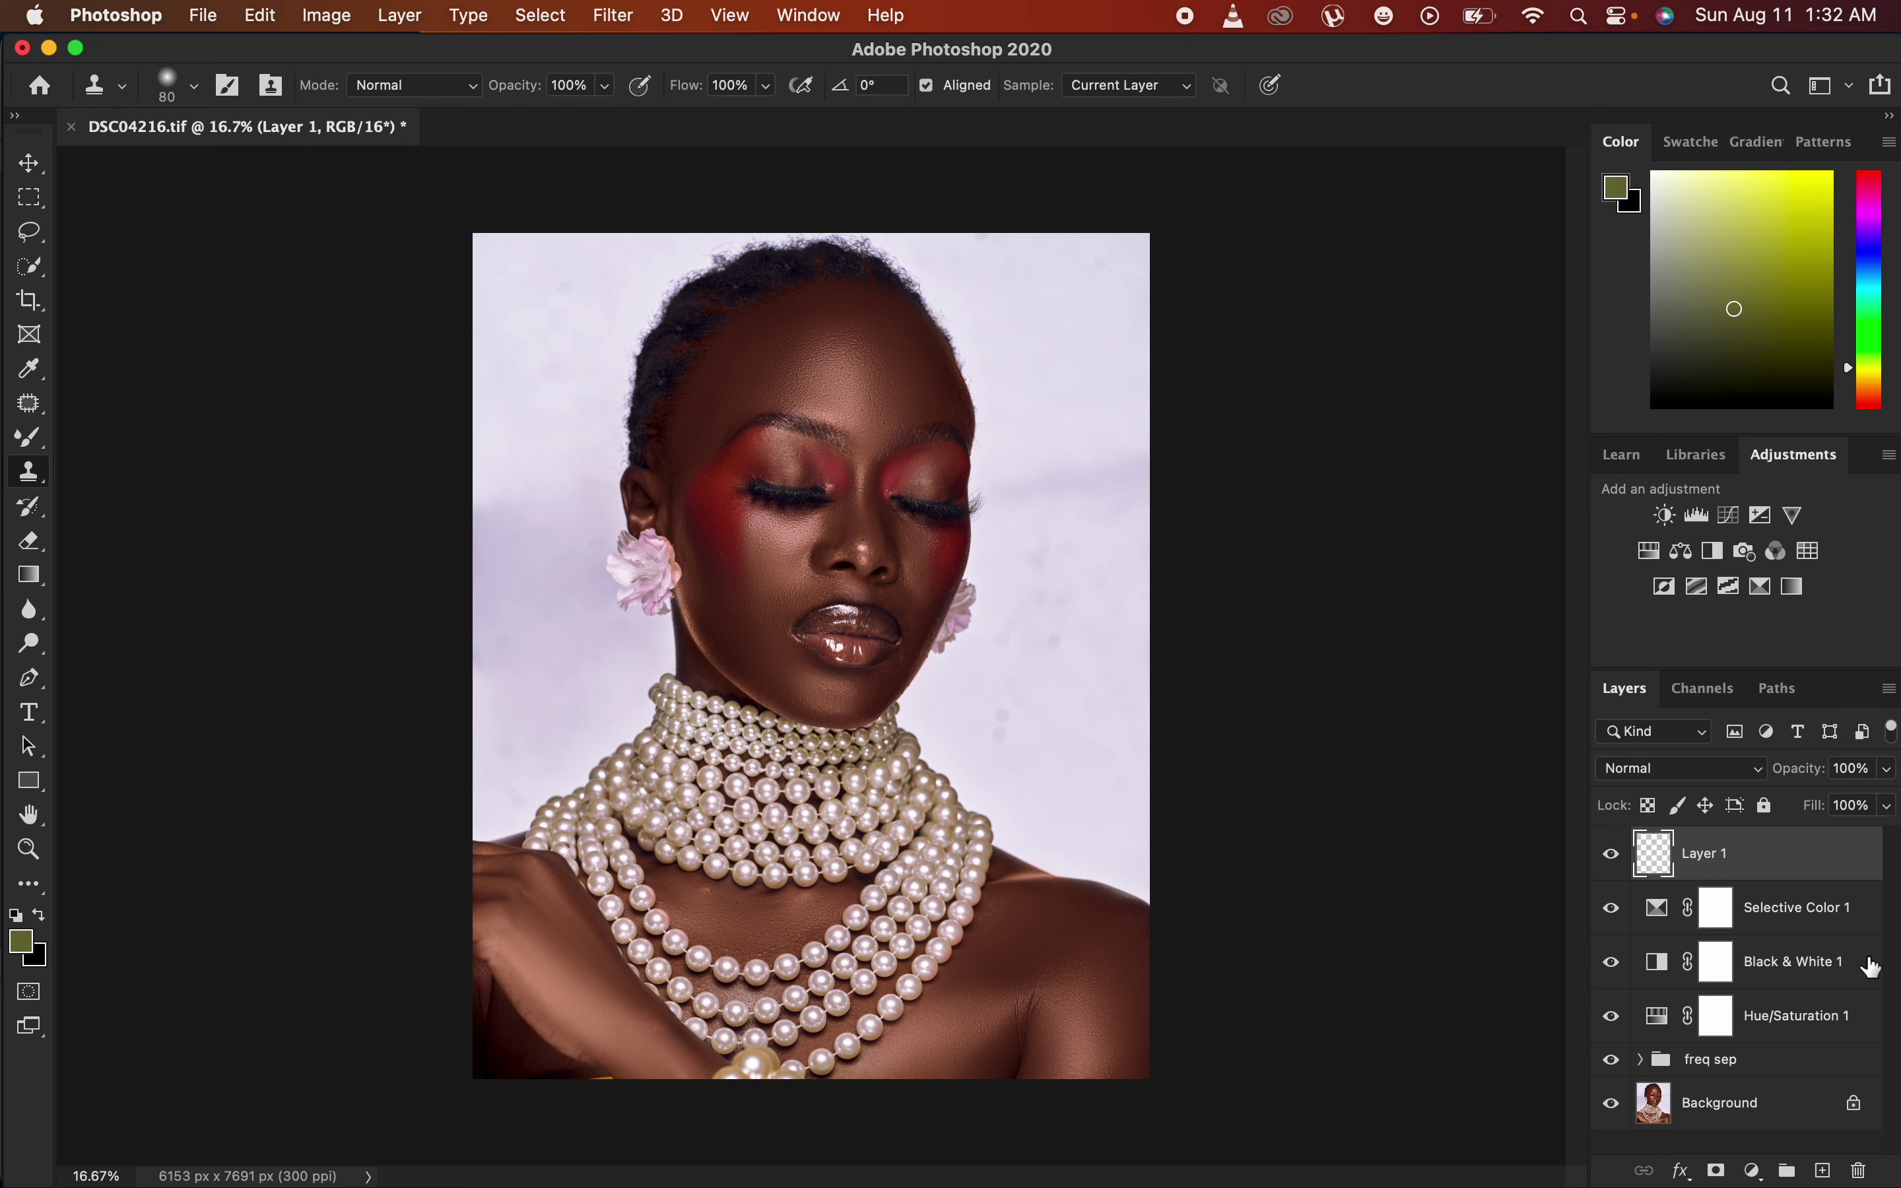
pyautogui.press('super+alt+shift+e')
pyautogui.click(624, 16)
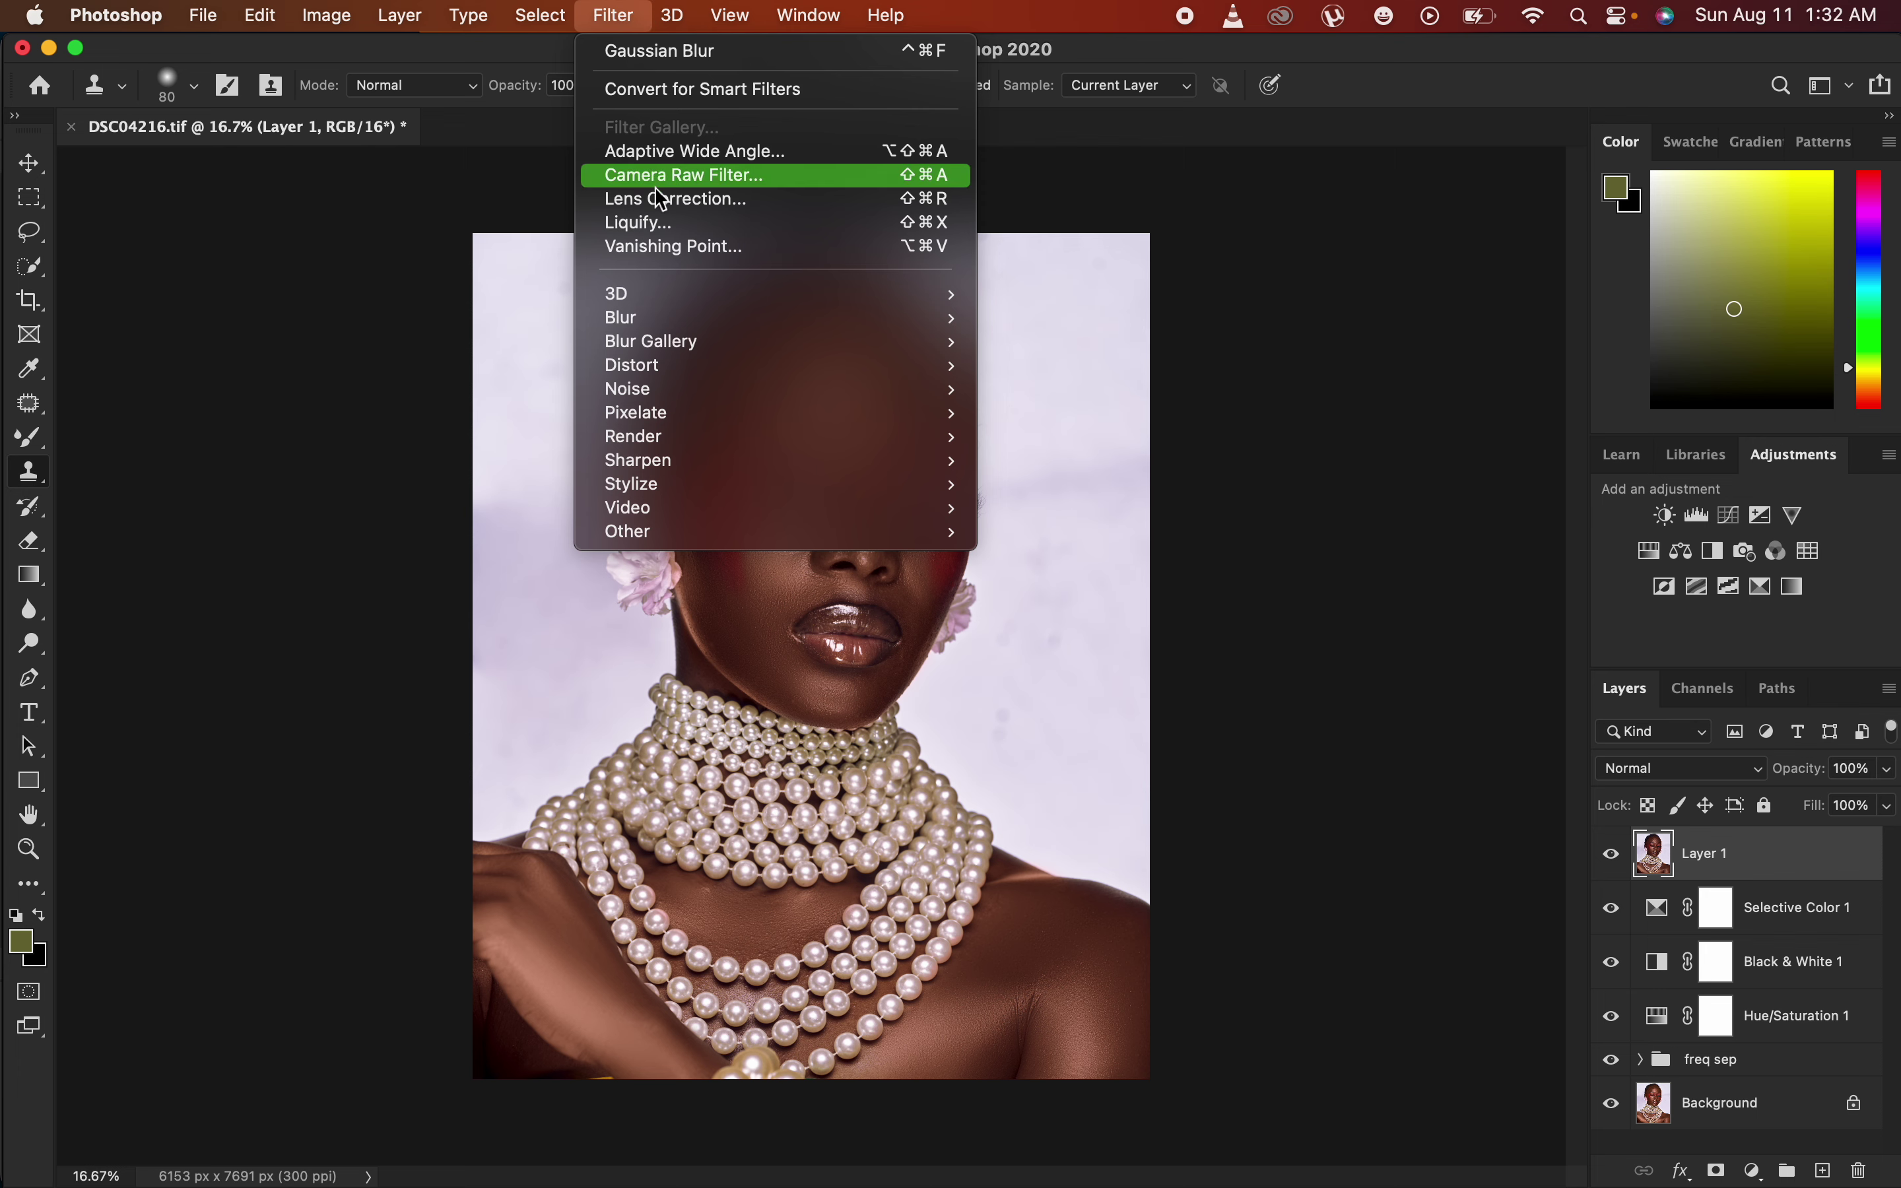
pyautogui.click(689, 176)
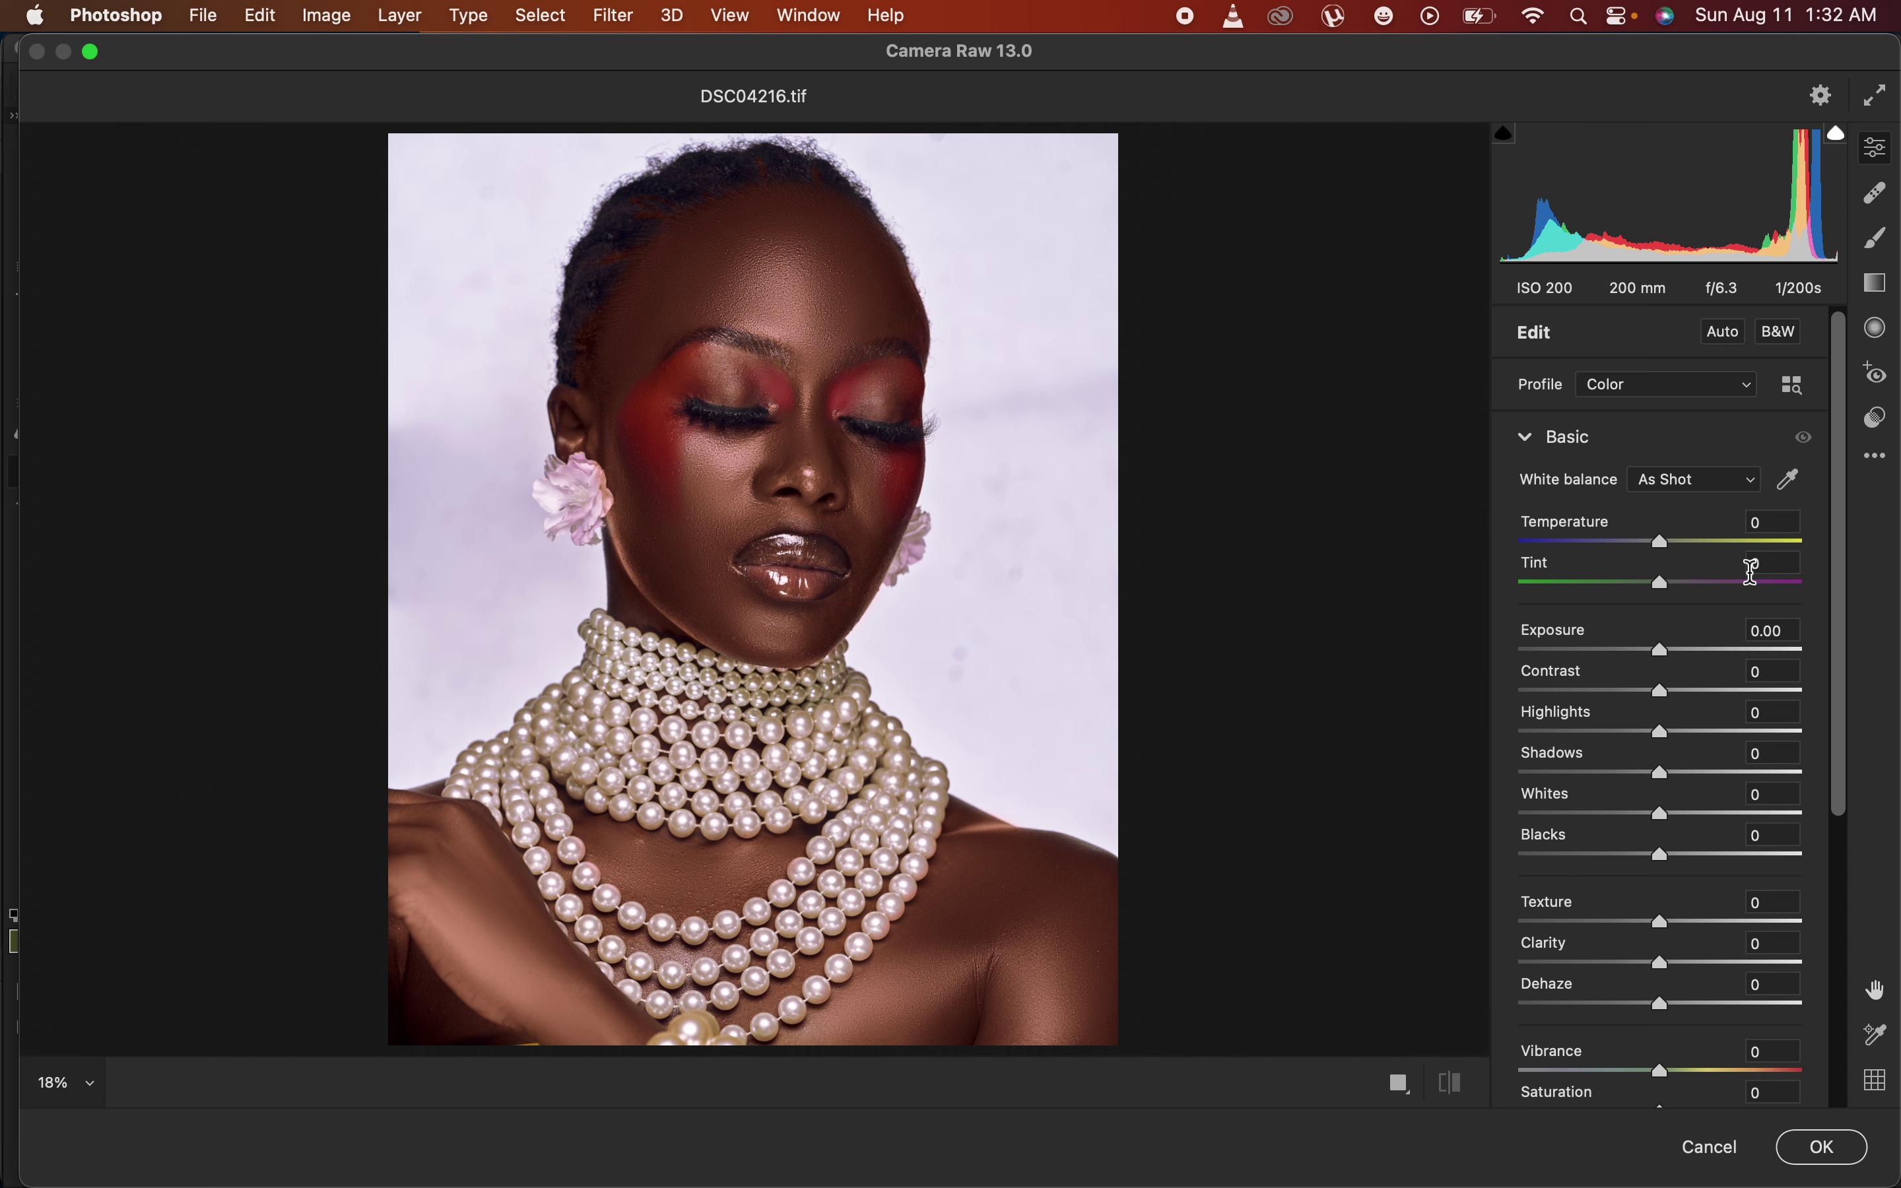
pyautogui.moveTo(1667, 550); pyautogui.dragTo(1653, 545)
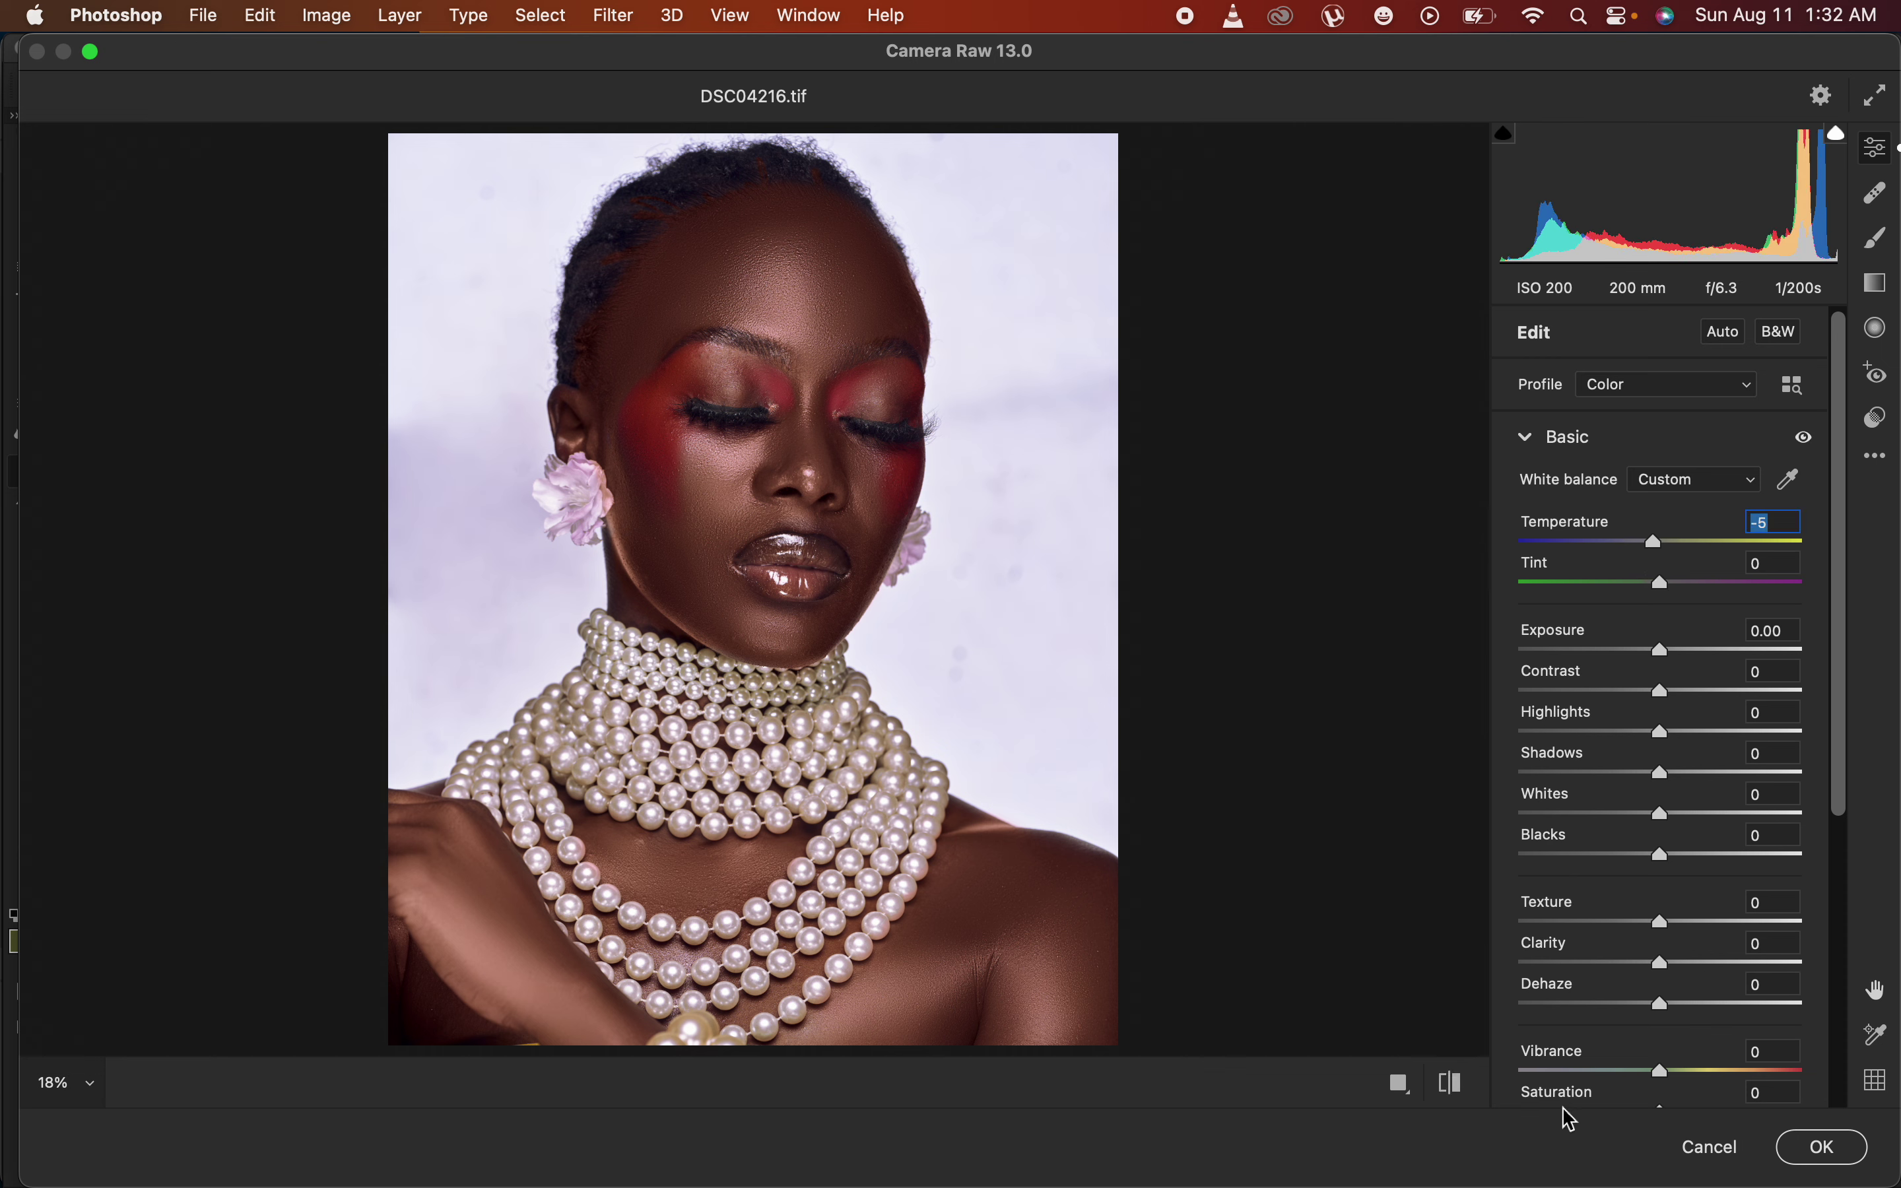
pyautogui.click(1840, 1152)
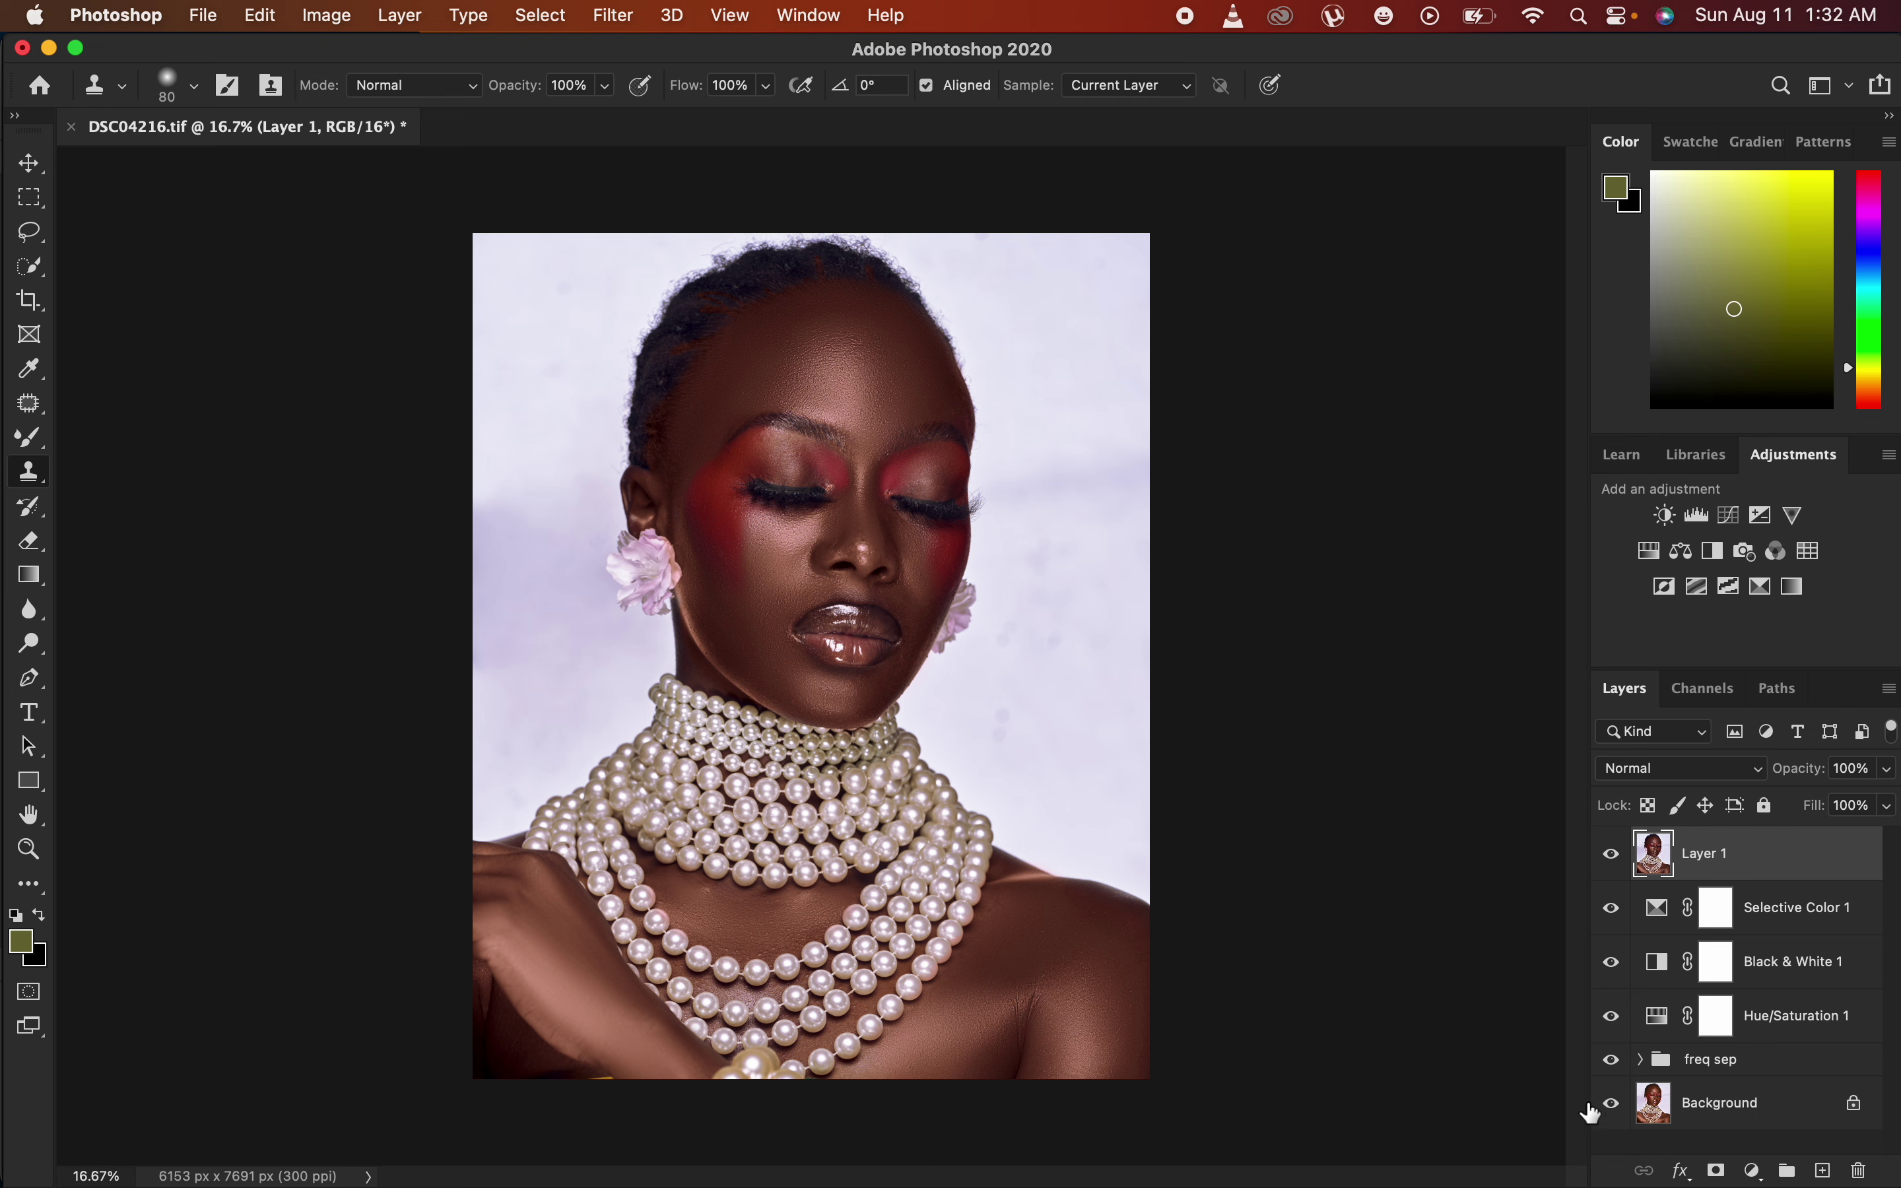
pyautogui.click(203, 16)
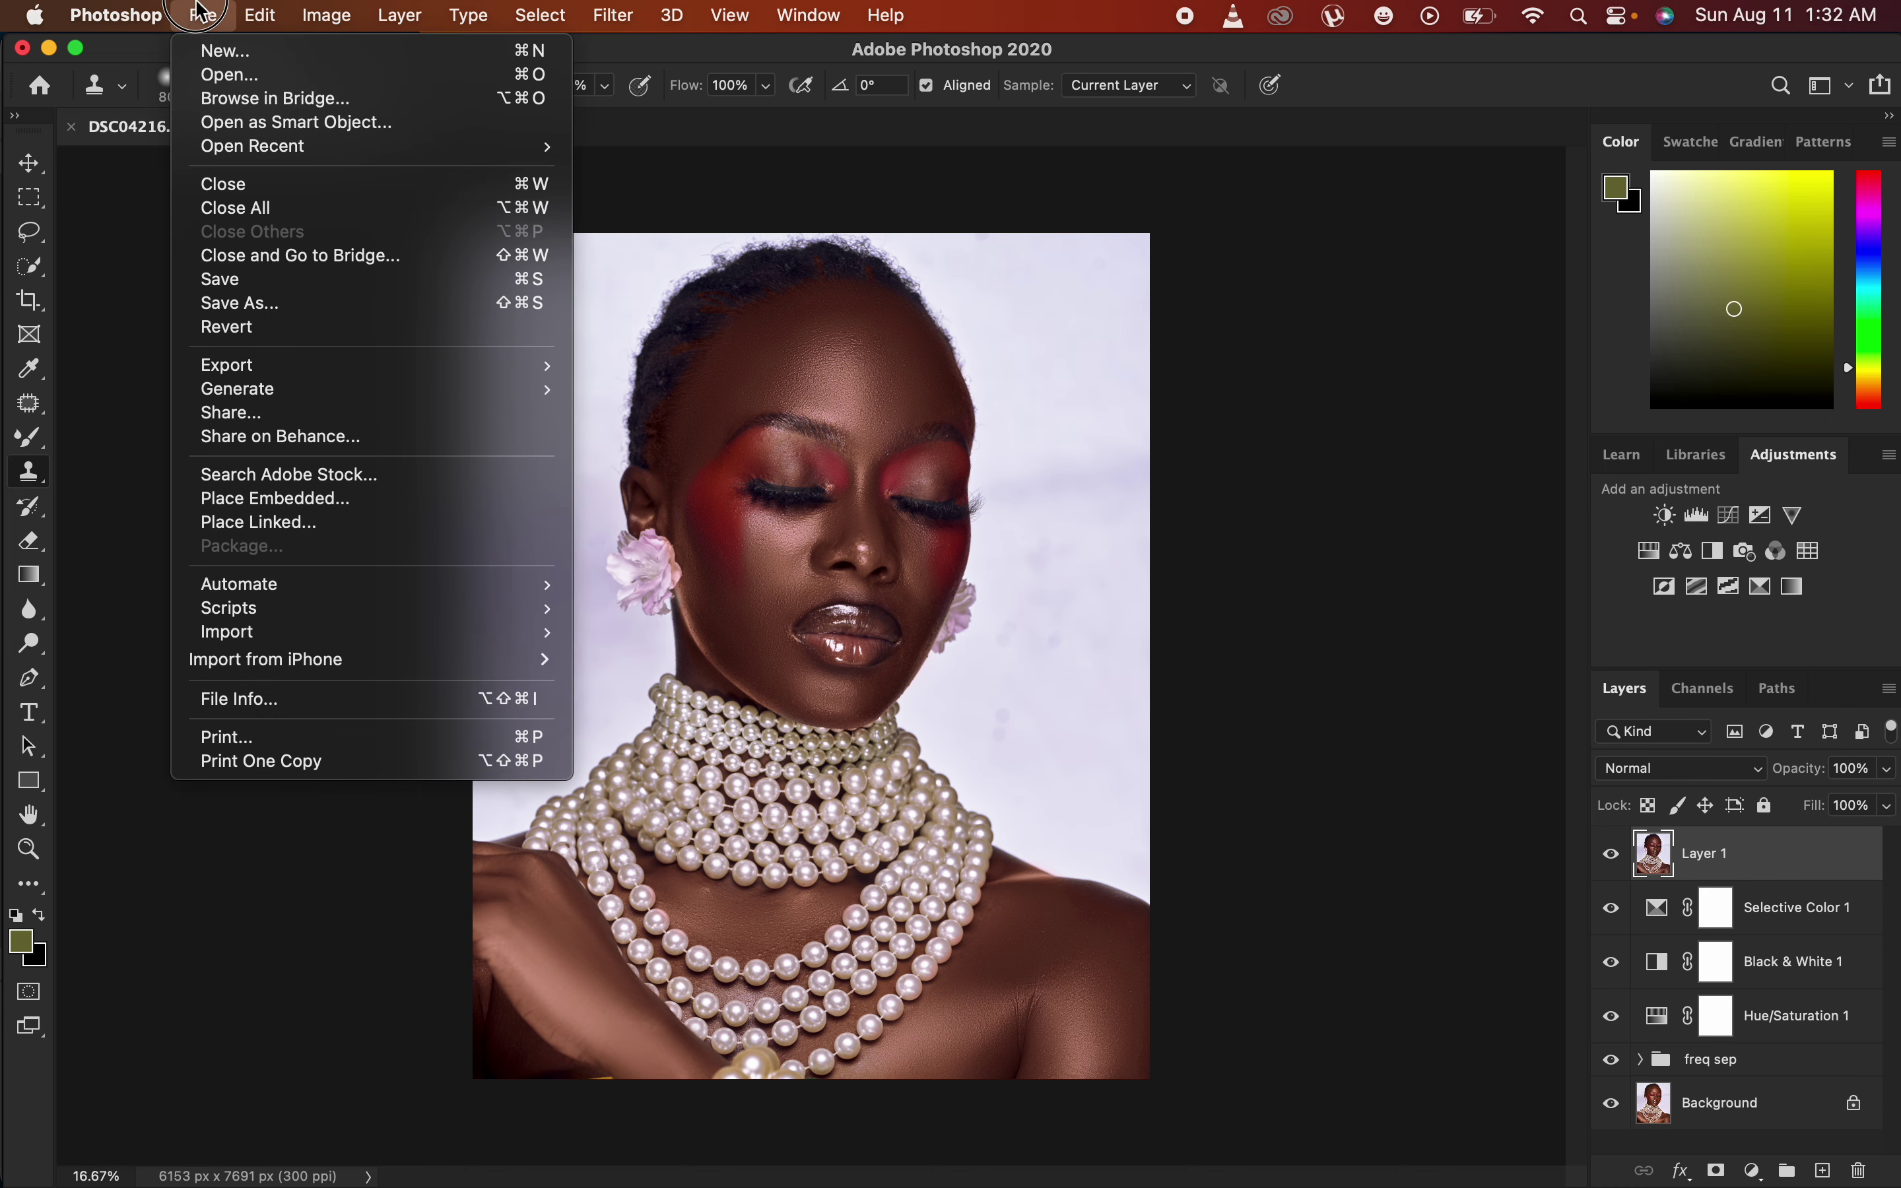
pyautogui.moveTo(306, 366)
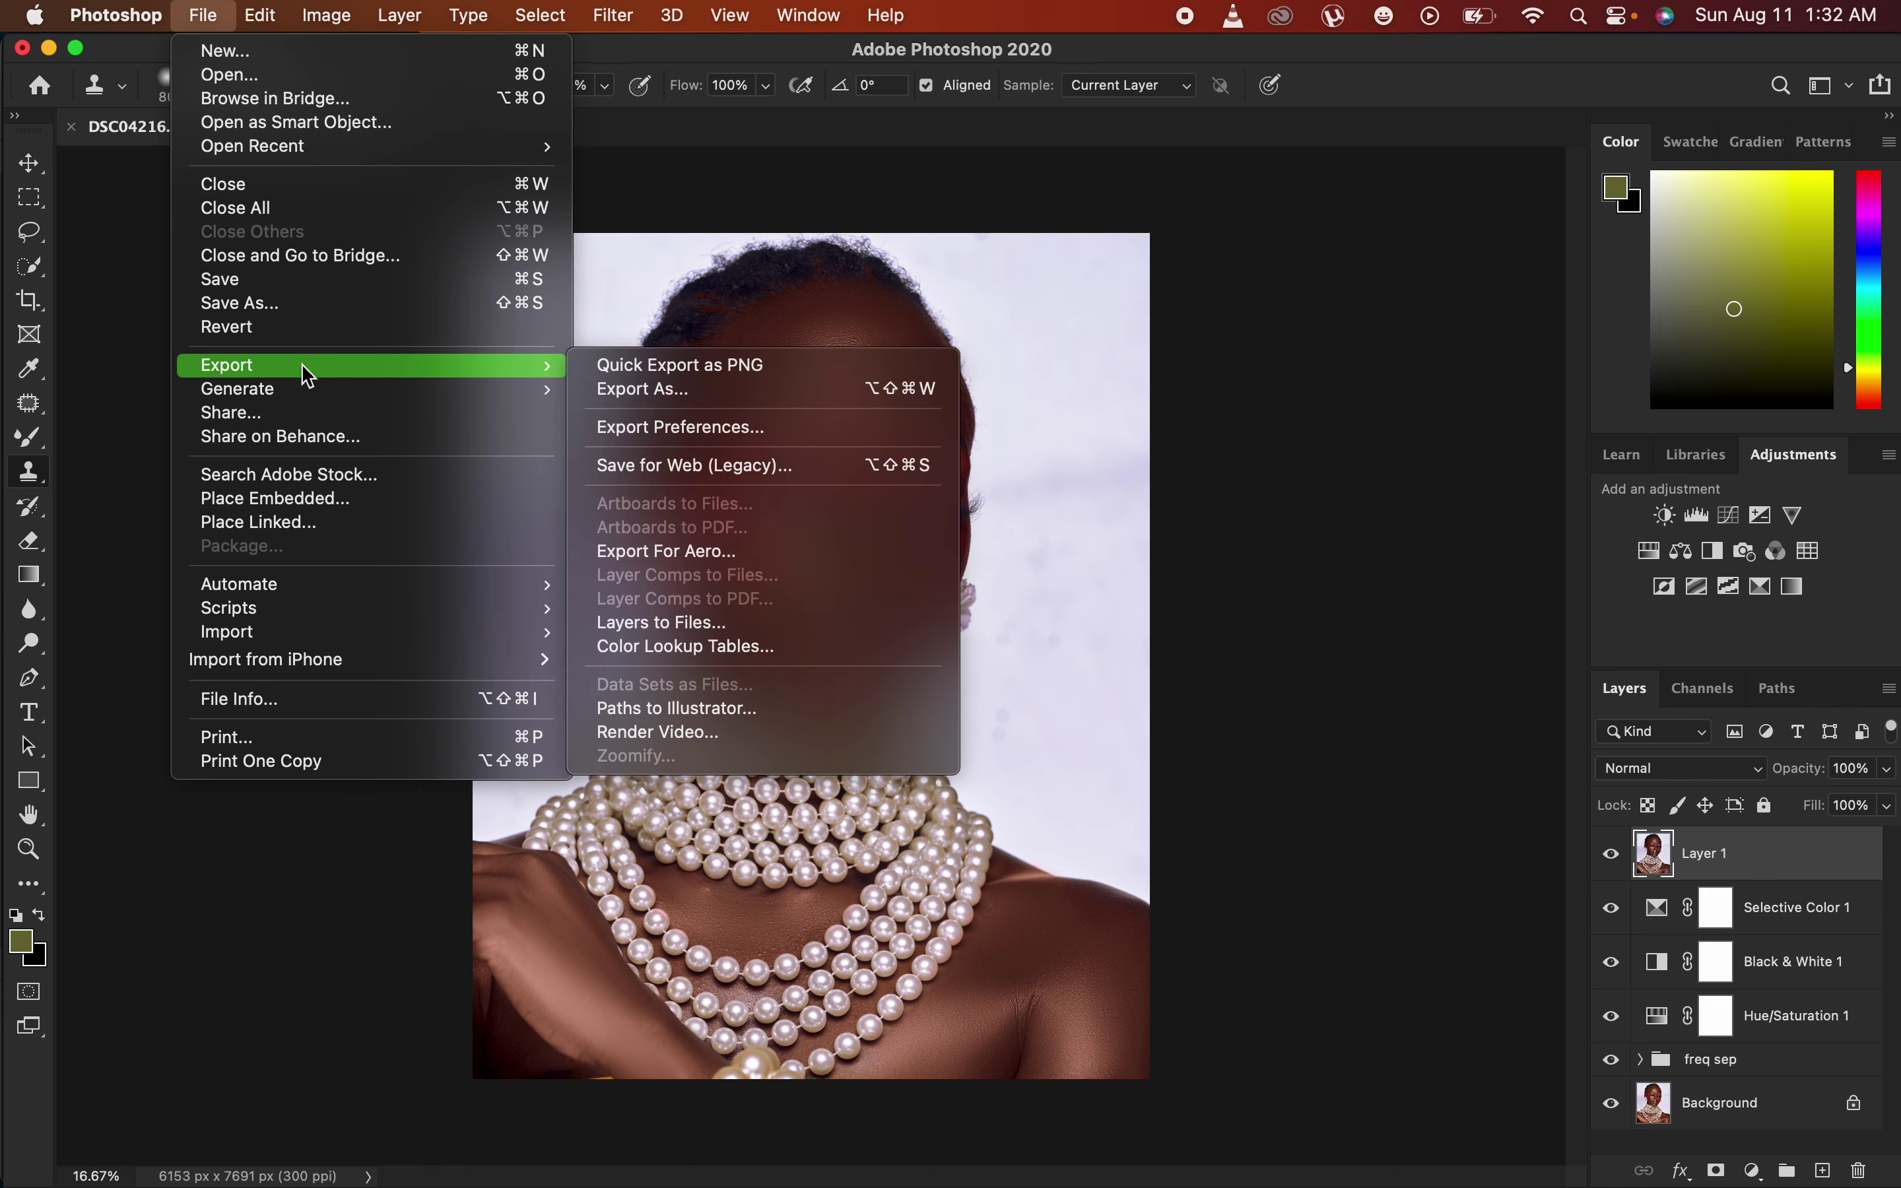
pyautogui.click(744, 391)
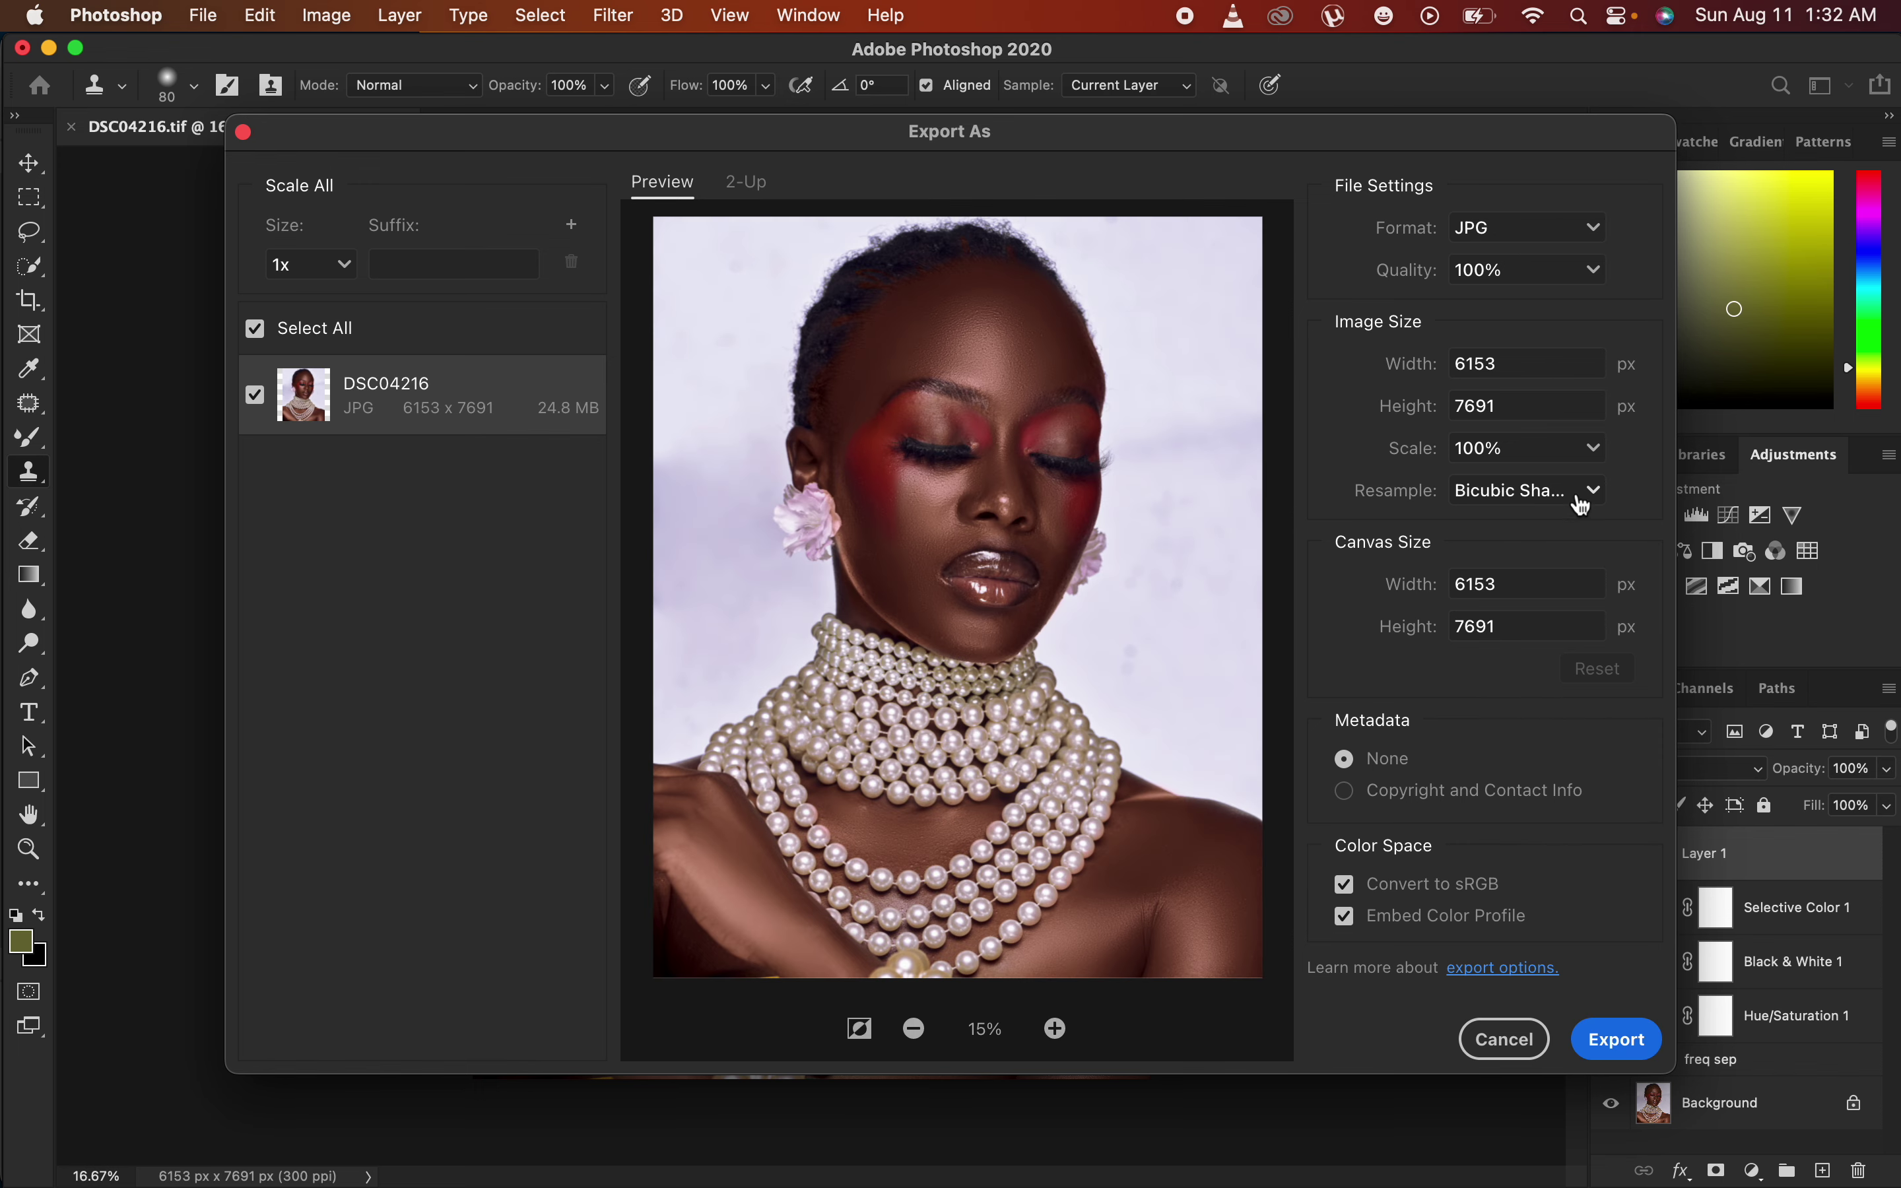
pyautogui.click(1581, 495)
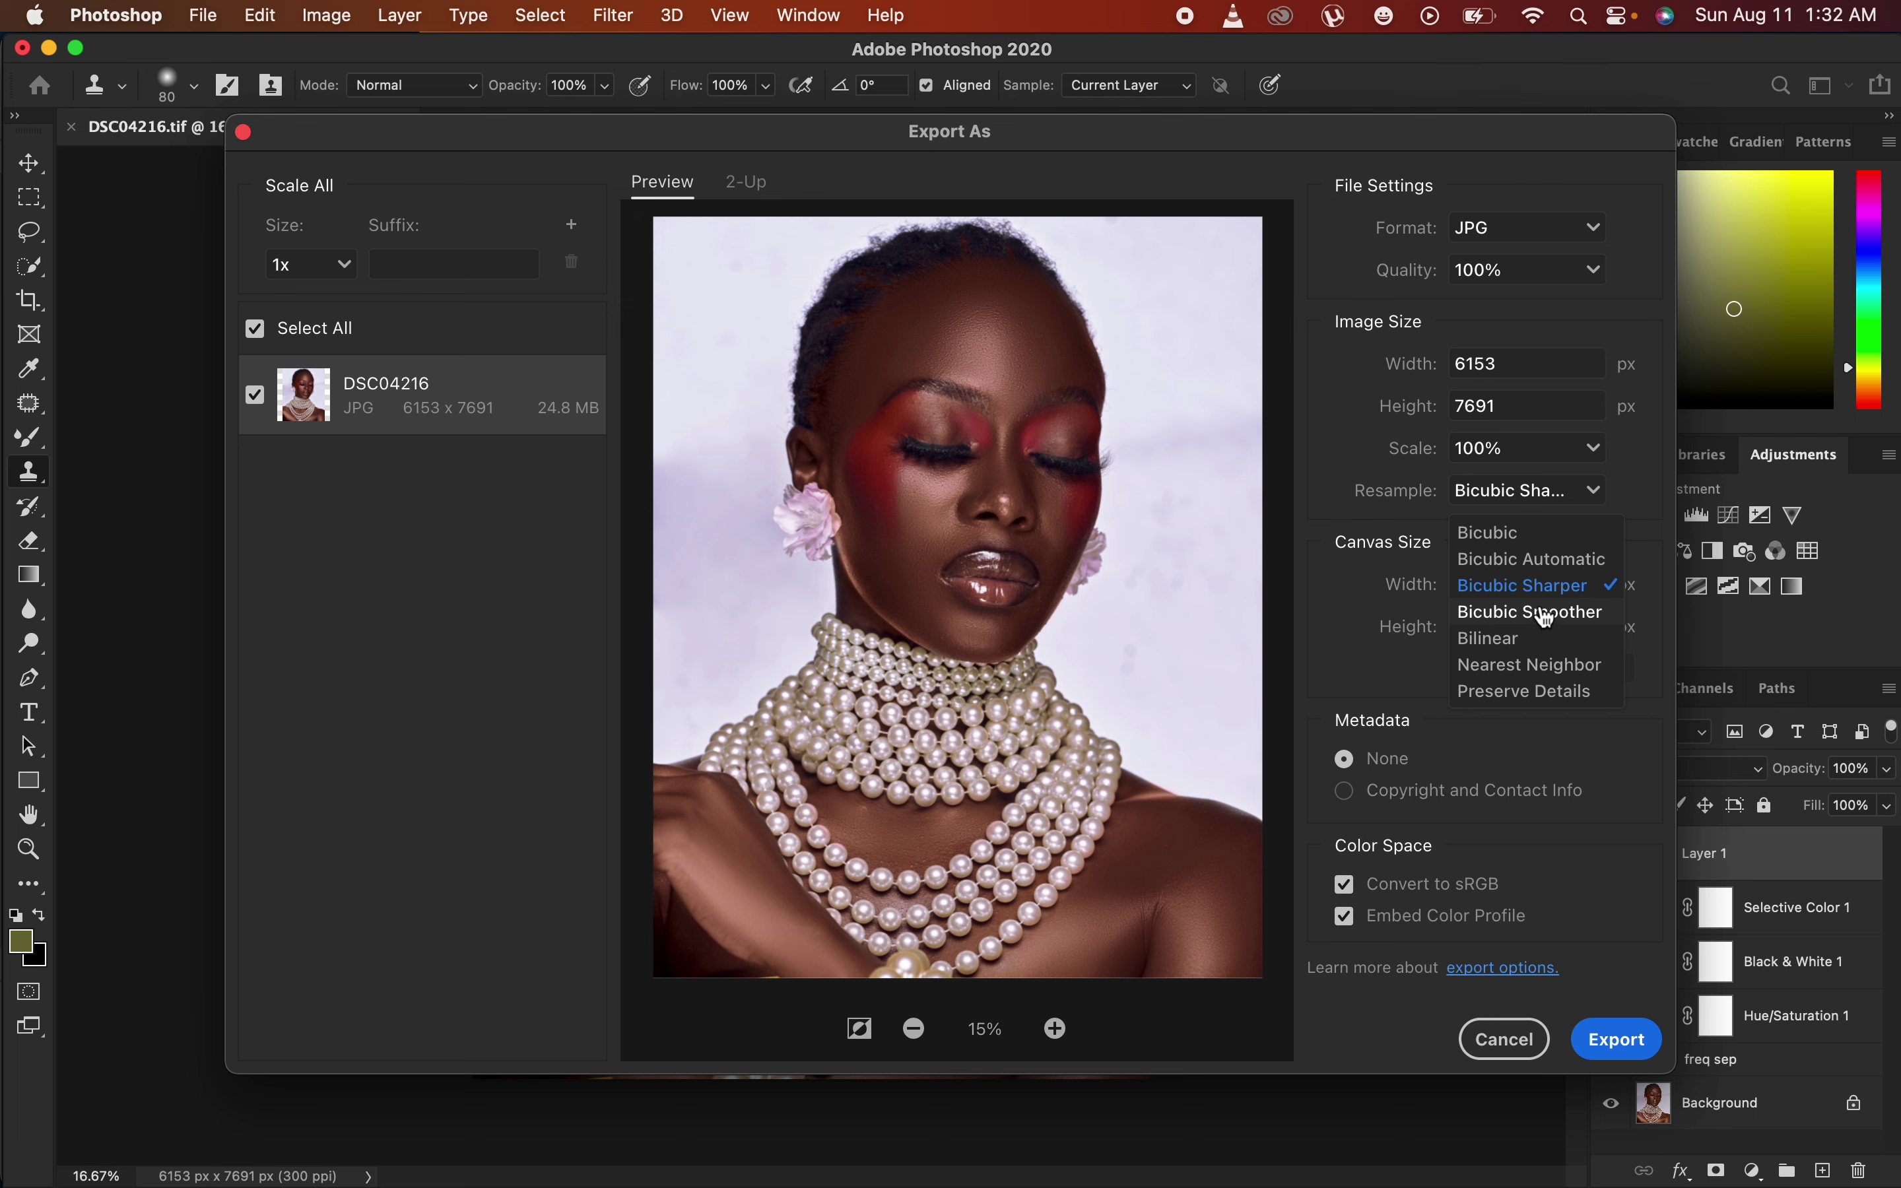
pyautogui.click(1541, 588)
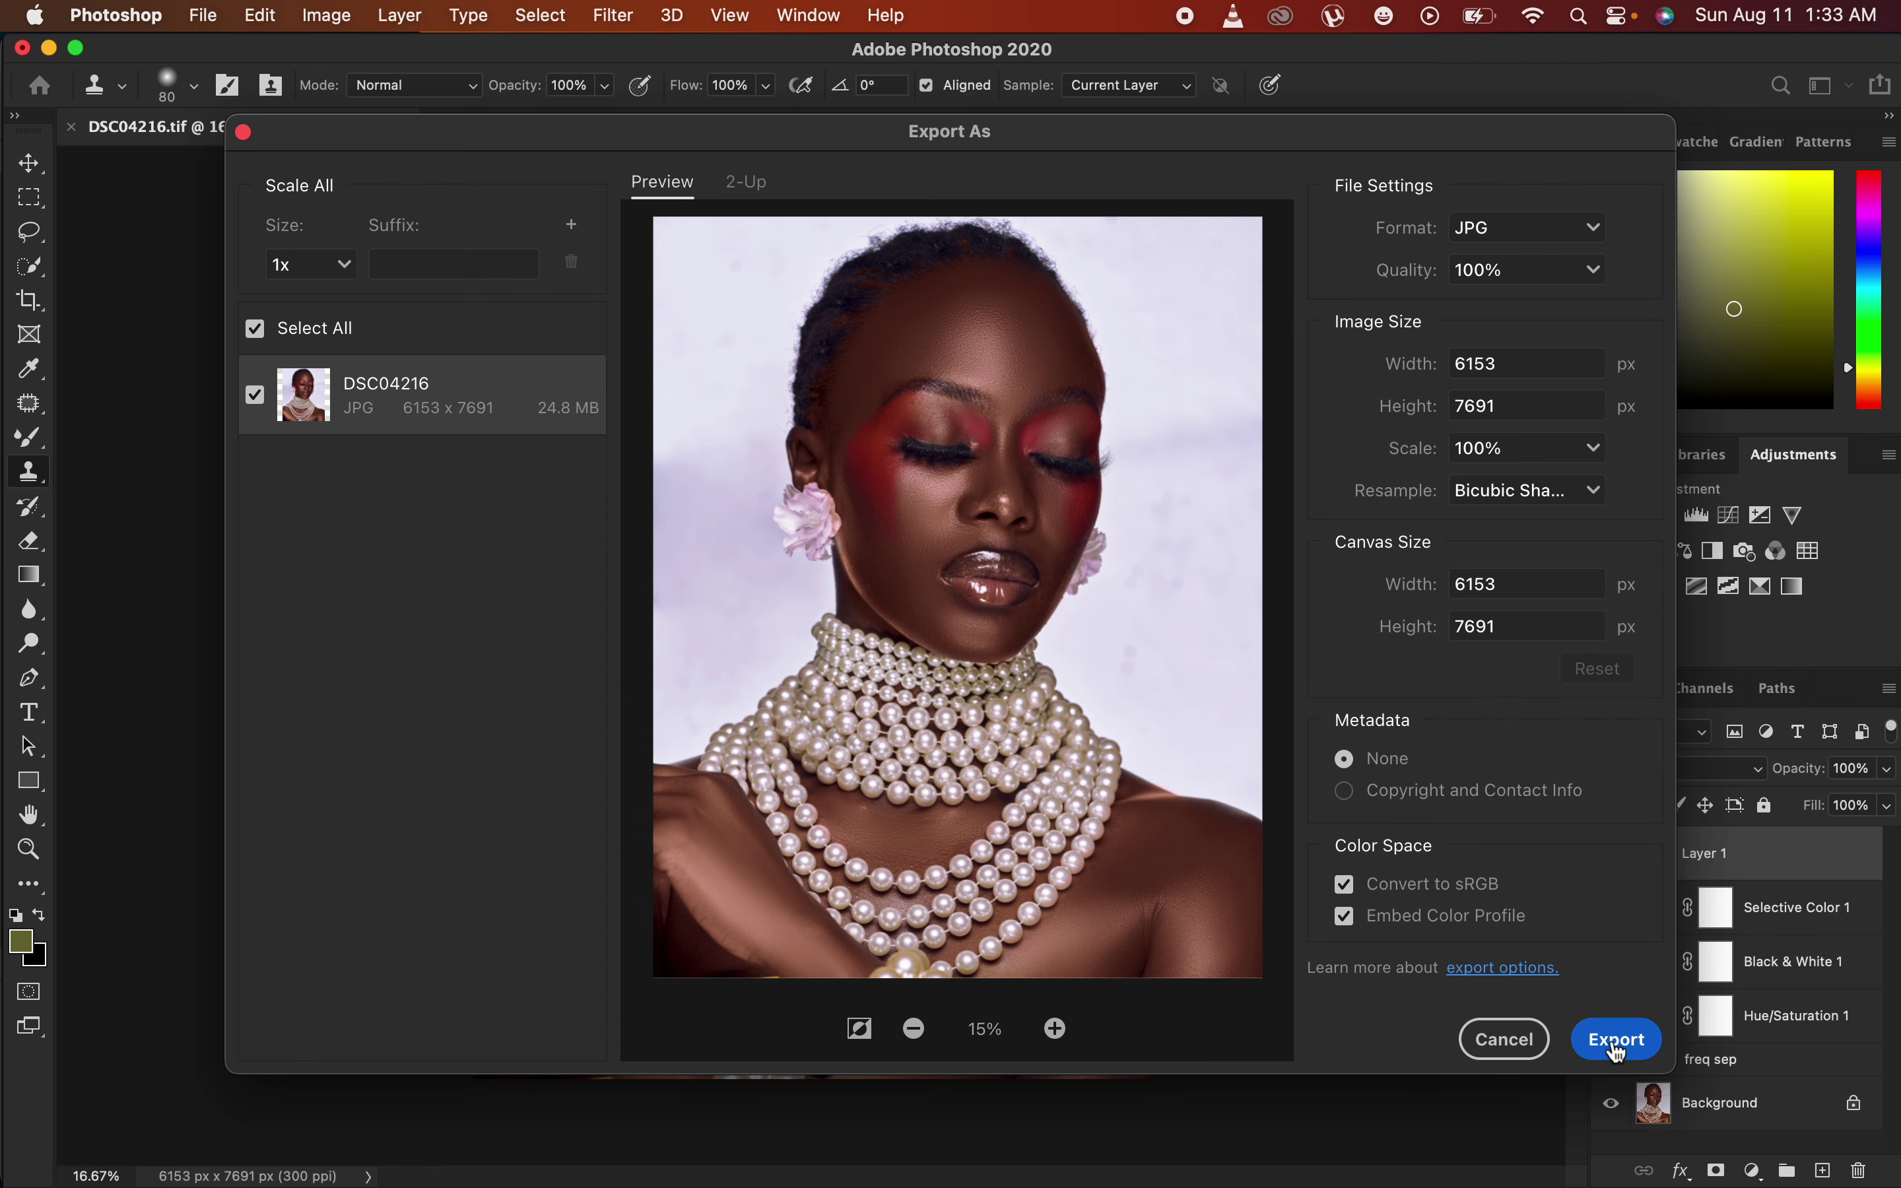
pyautogui.click(1601, 1049)
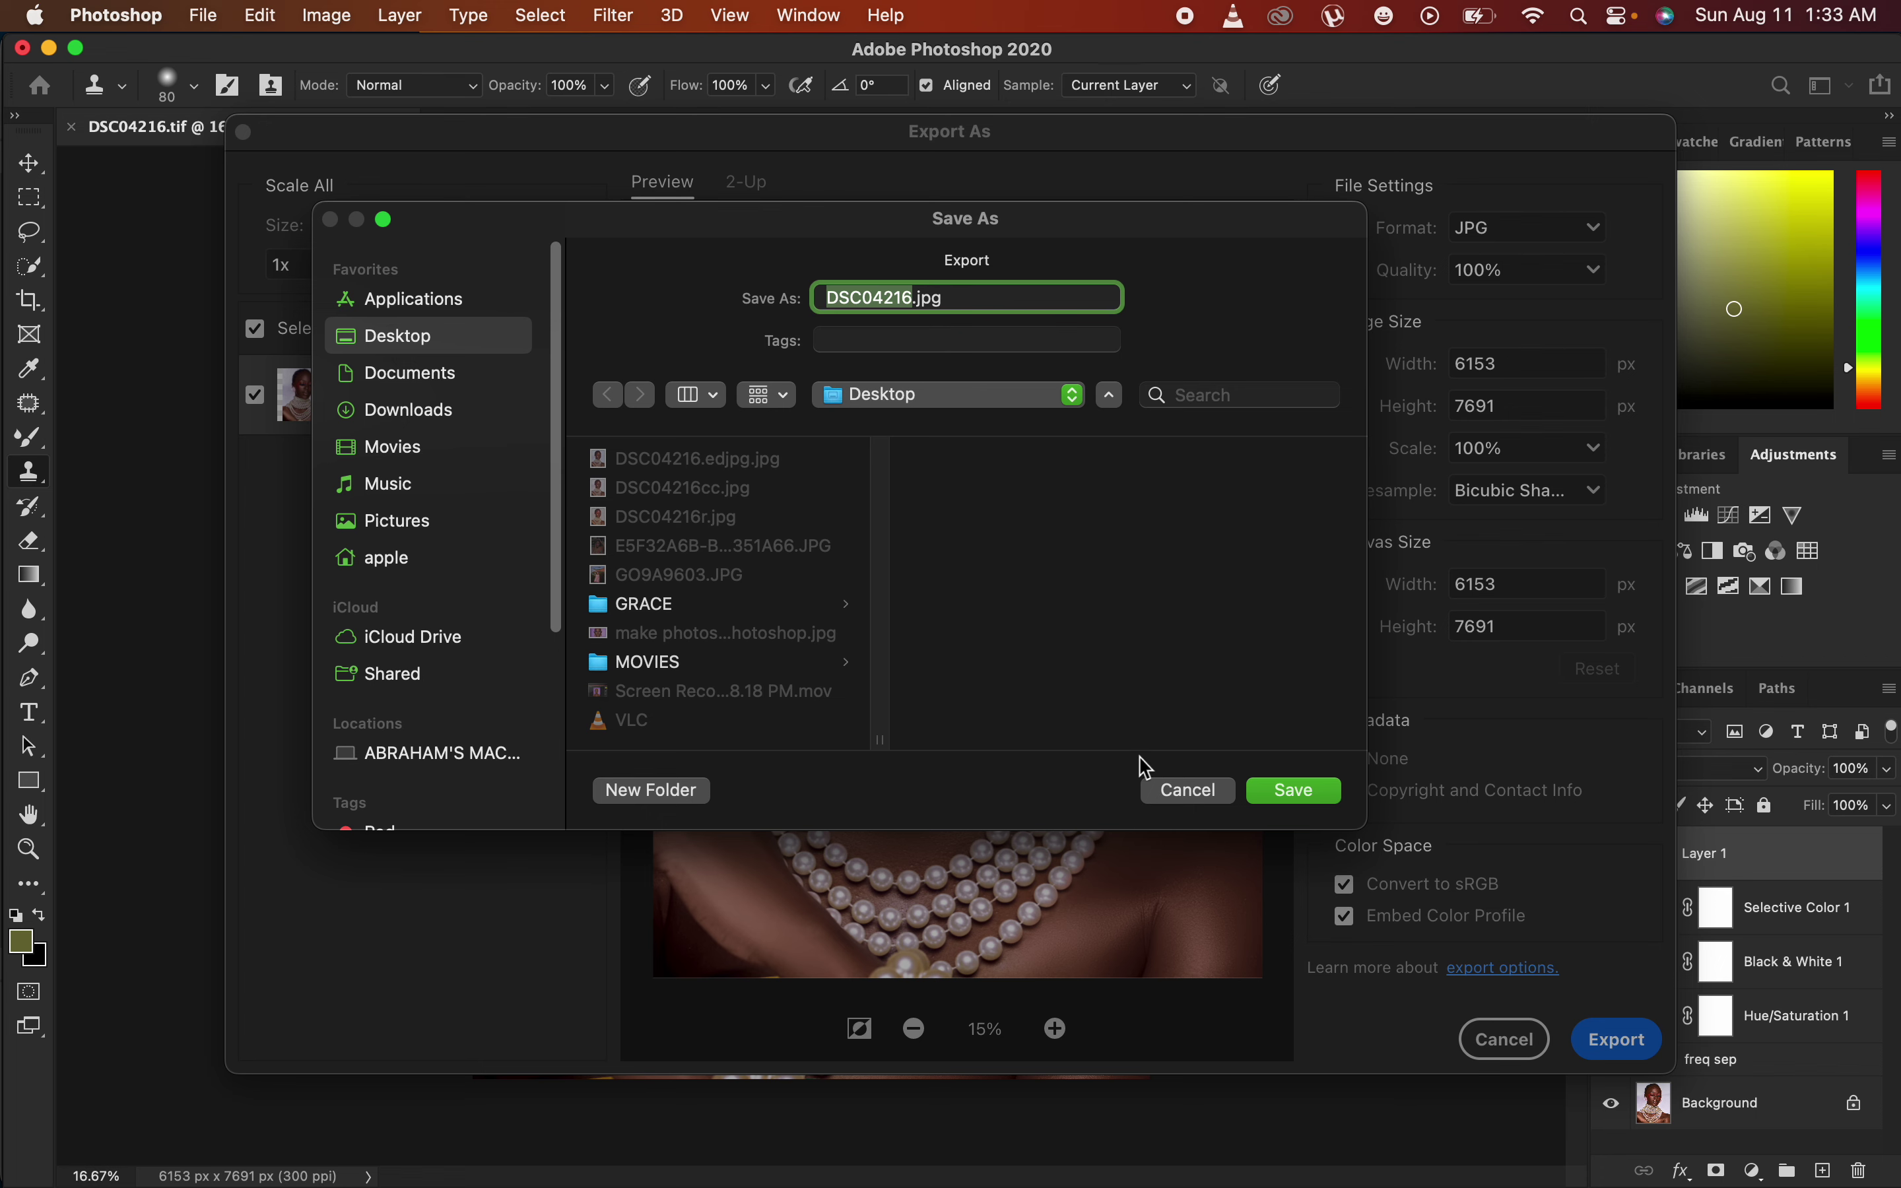
pyautogui.click(1198, 793)
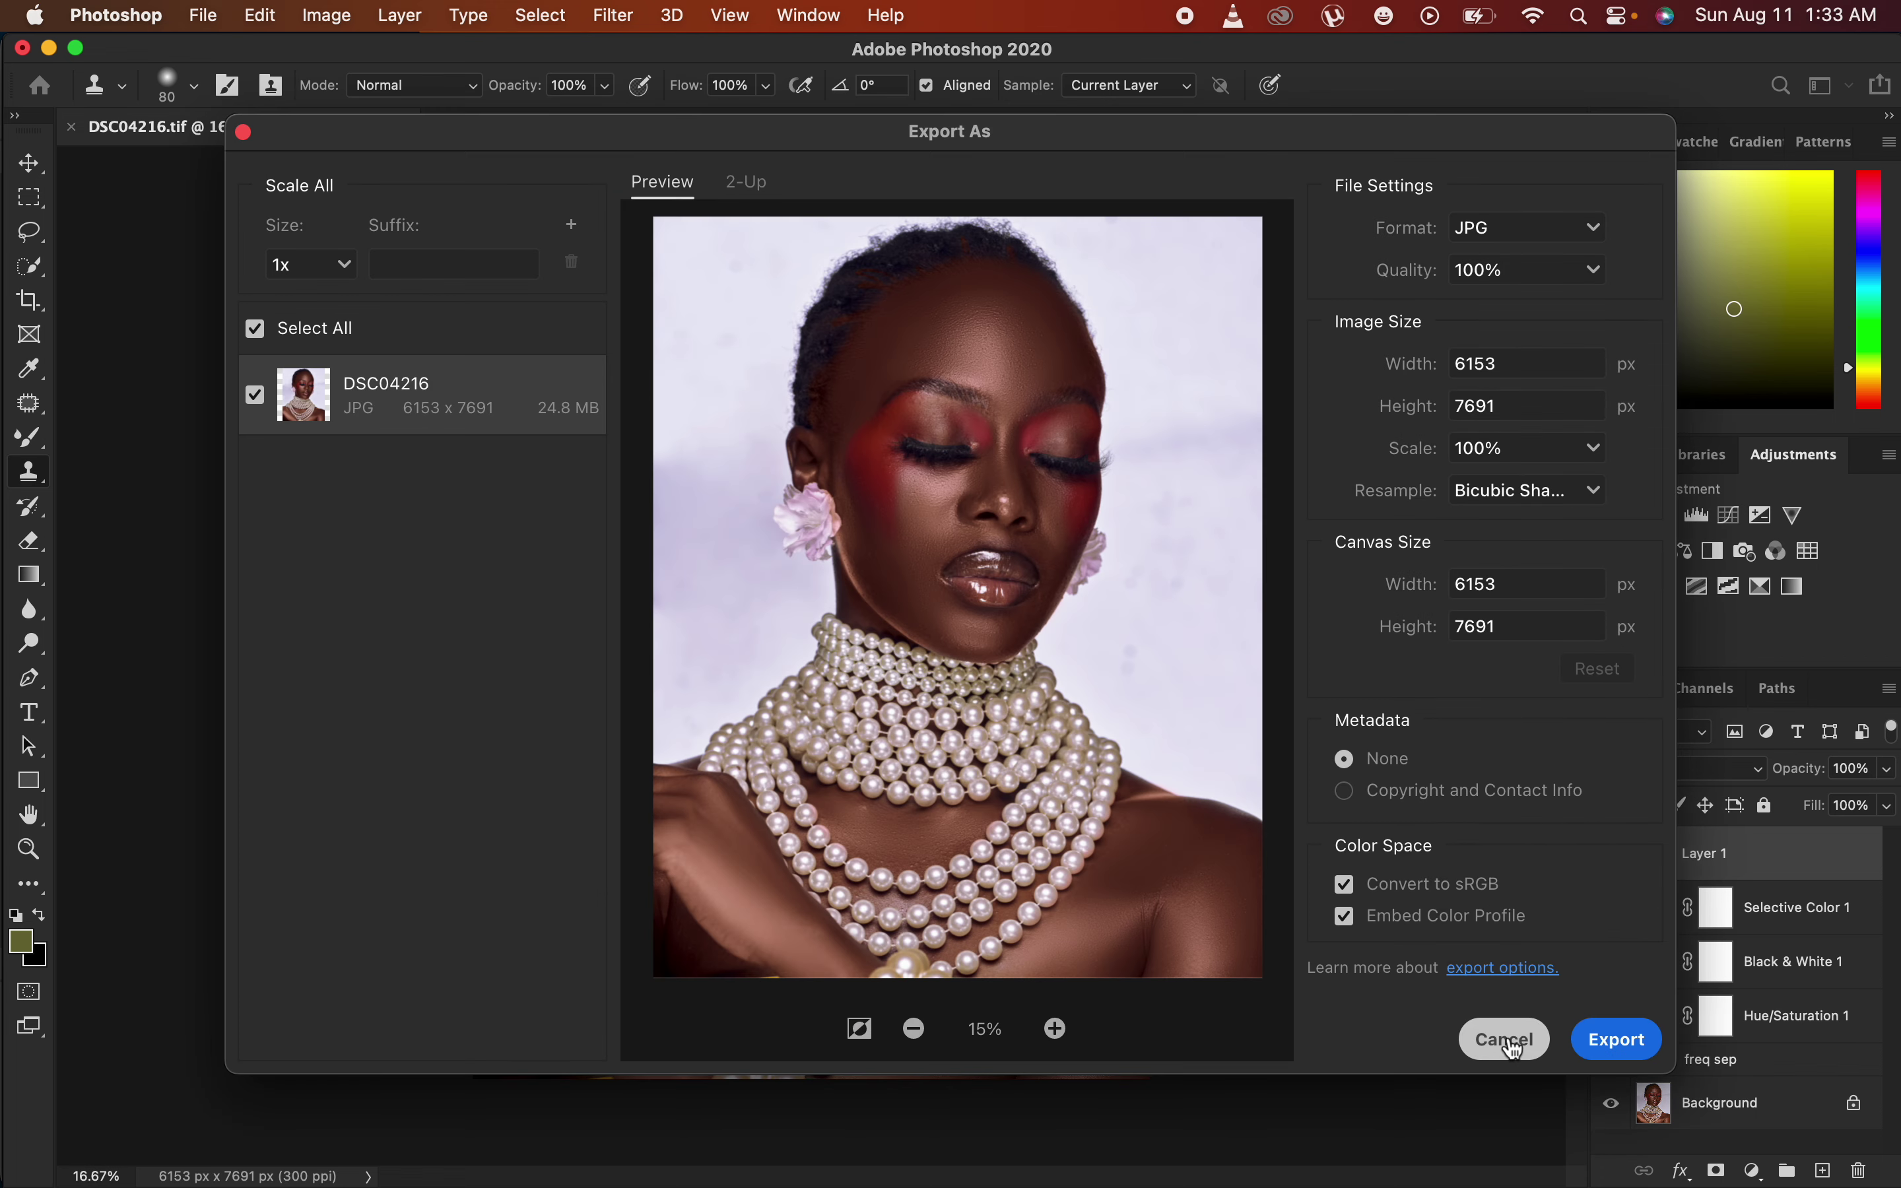
pyautogui.click(1505, 1039)
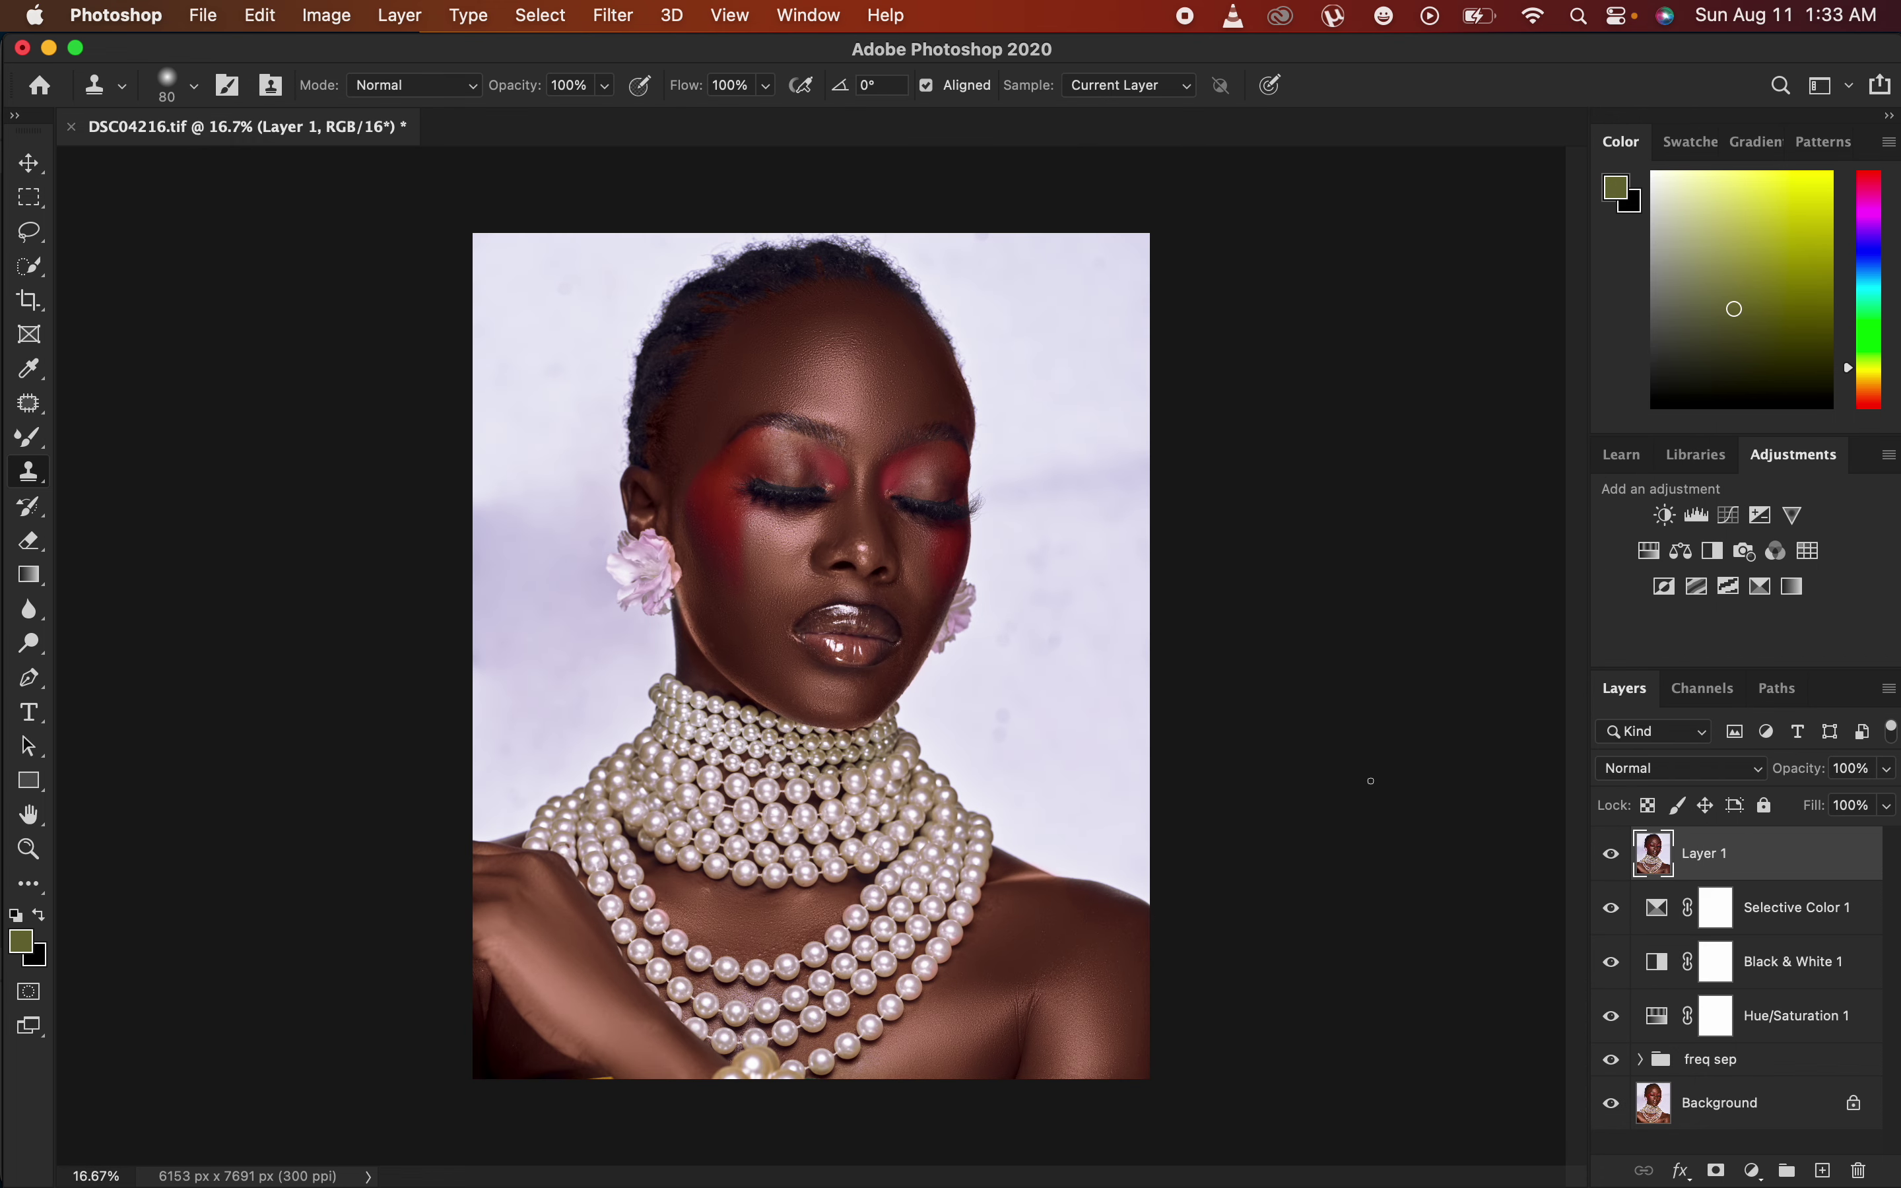